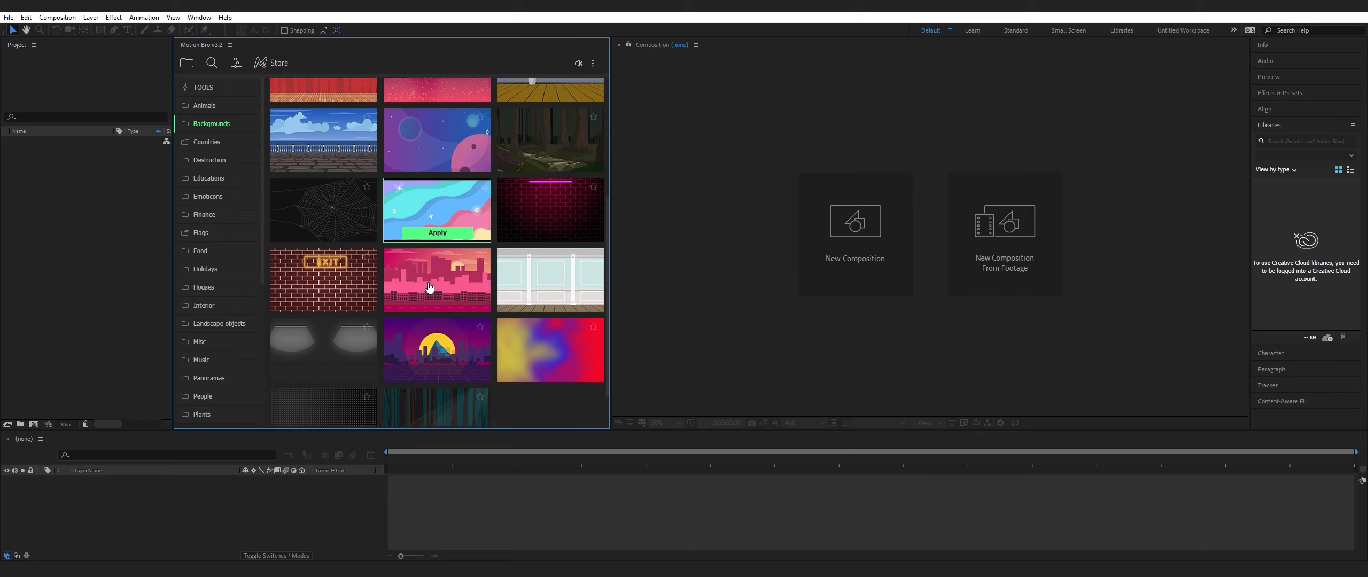
# Browse the country map presets in the Countries category, from Africa through to South America
pyautogui.click(206, 141)
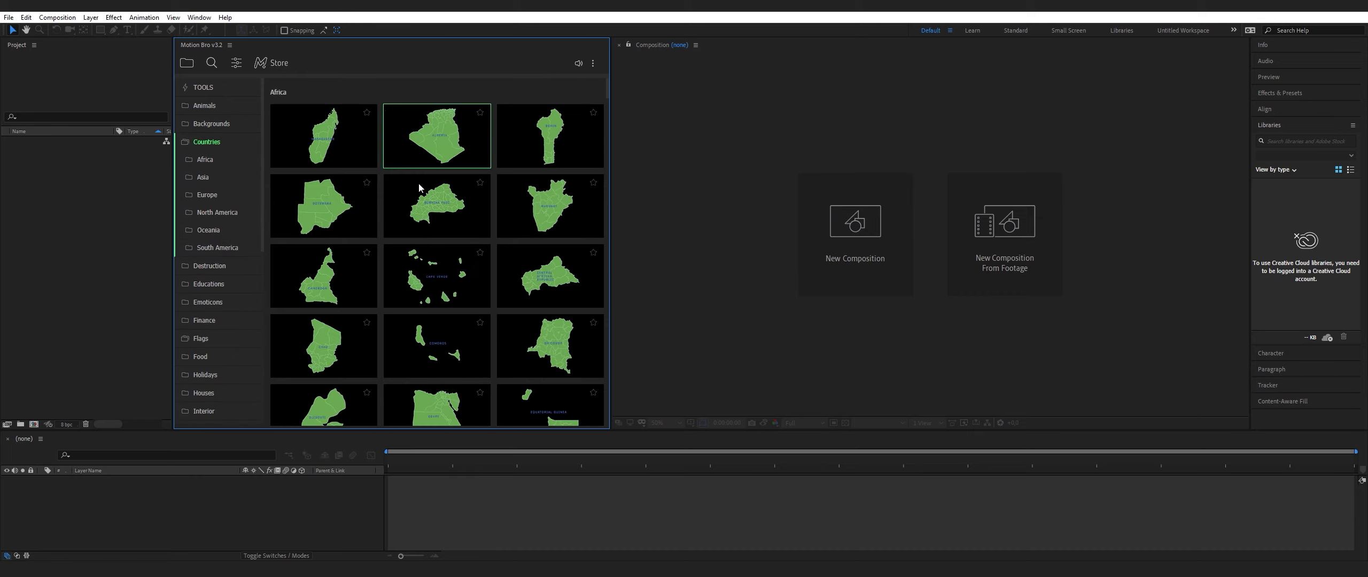
pyautogui.scroll(-6, 454, 308)
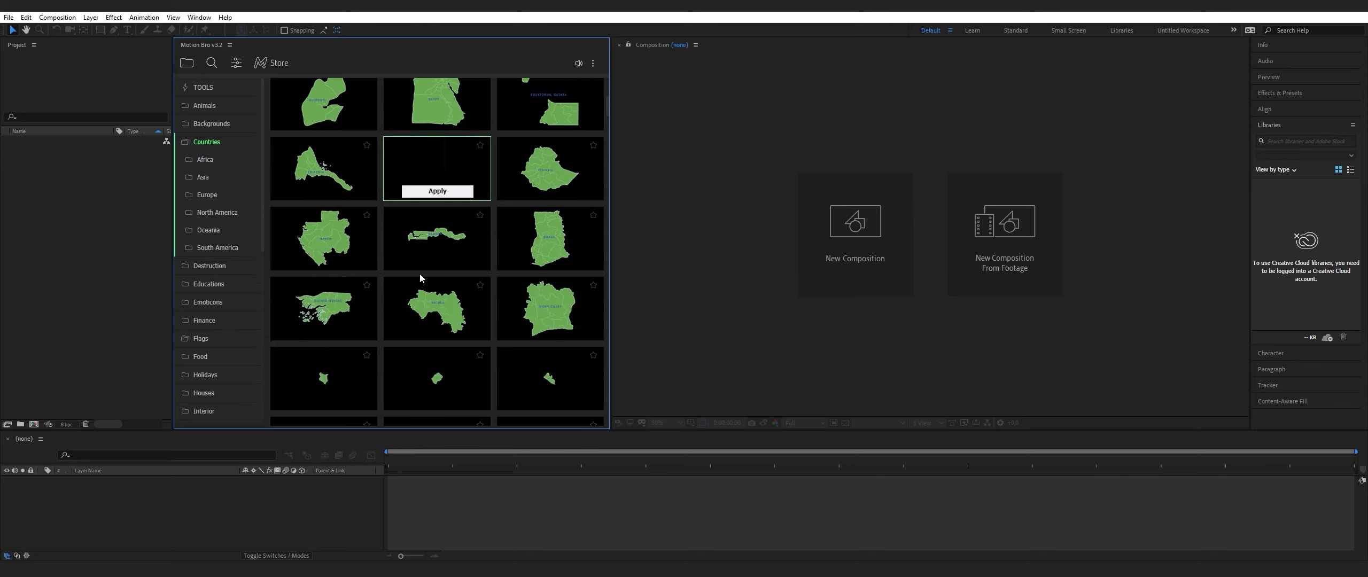
pyautogui.scroll(-12, 436, 288)
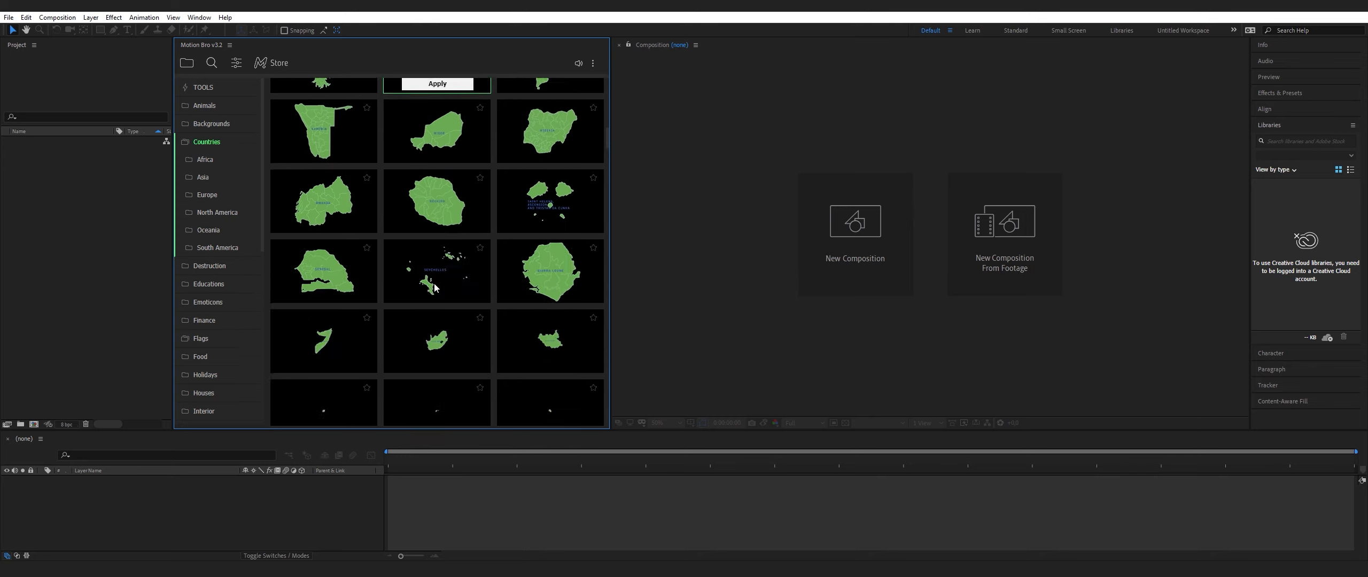
pyautogui.scroll(-12, 438, 289)
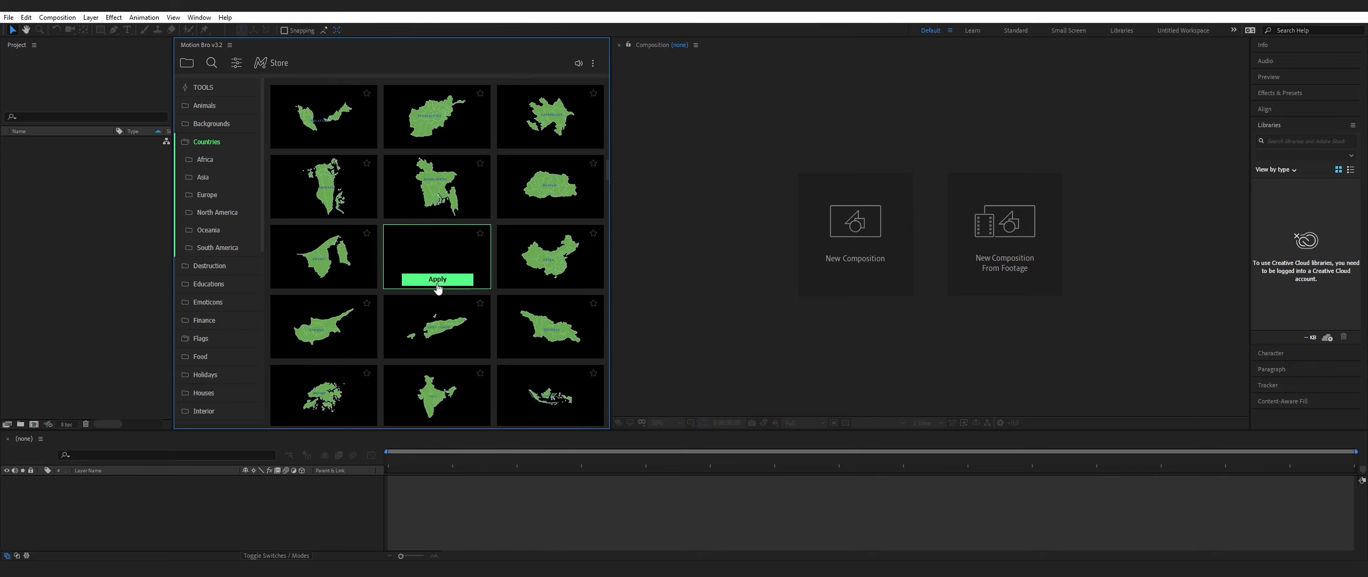
pyautogui.scroll(-12, 438, 288)
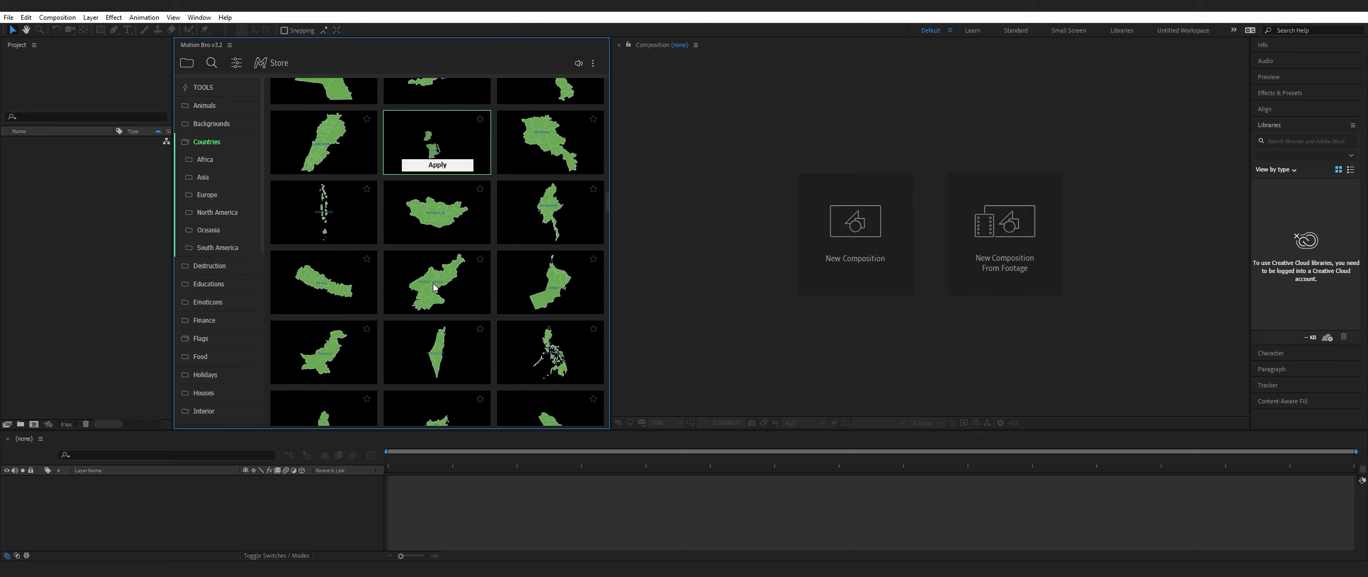
pyautogui.scroll(-12, 433, 287)
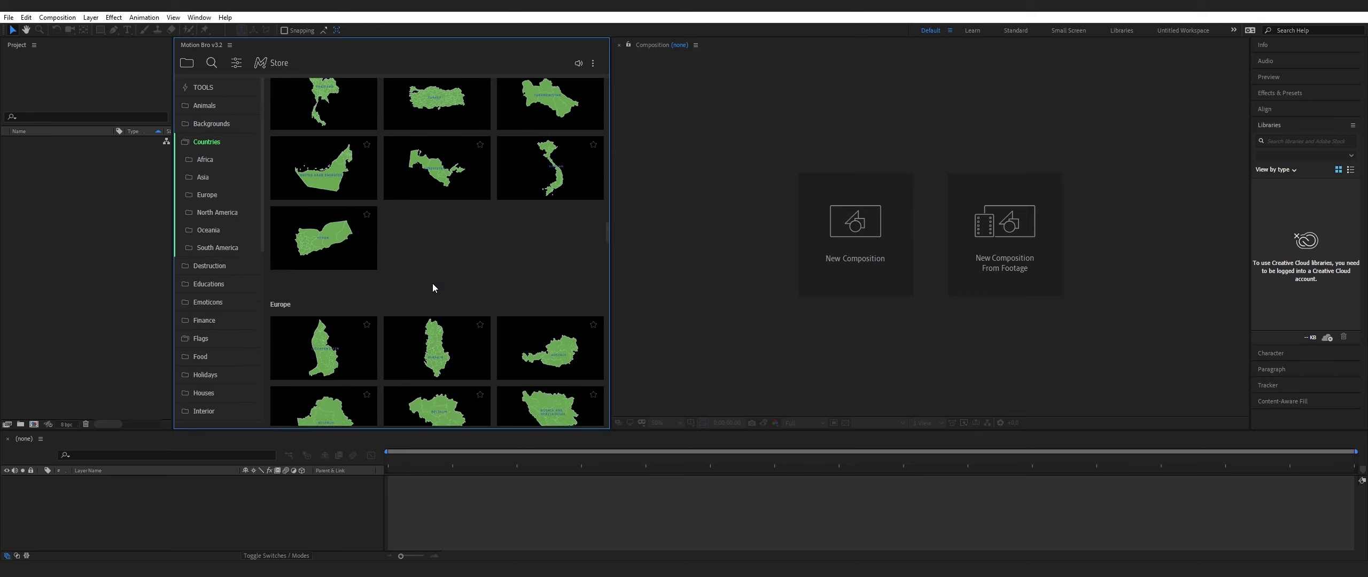
pyautogui.scroll(-10, 433, 288)
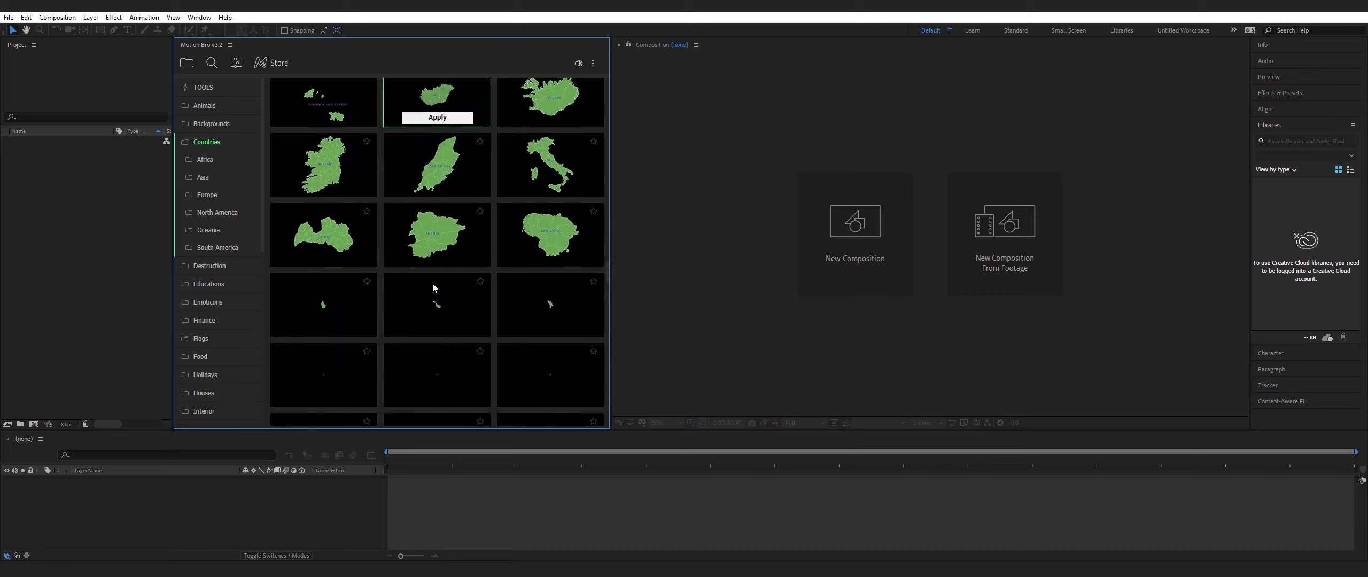
pyautogui.scroll(-12, 433, 287)
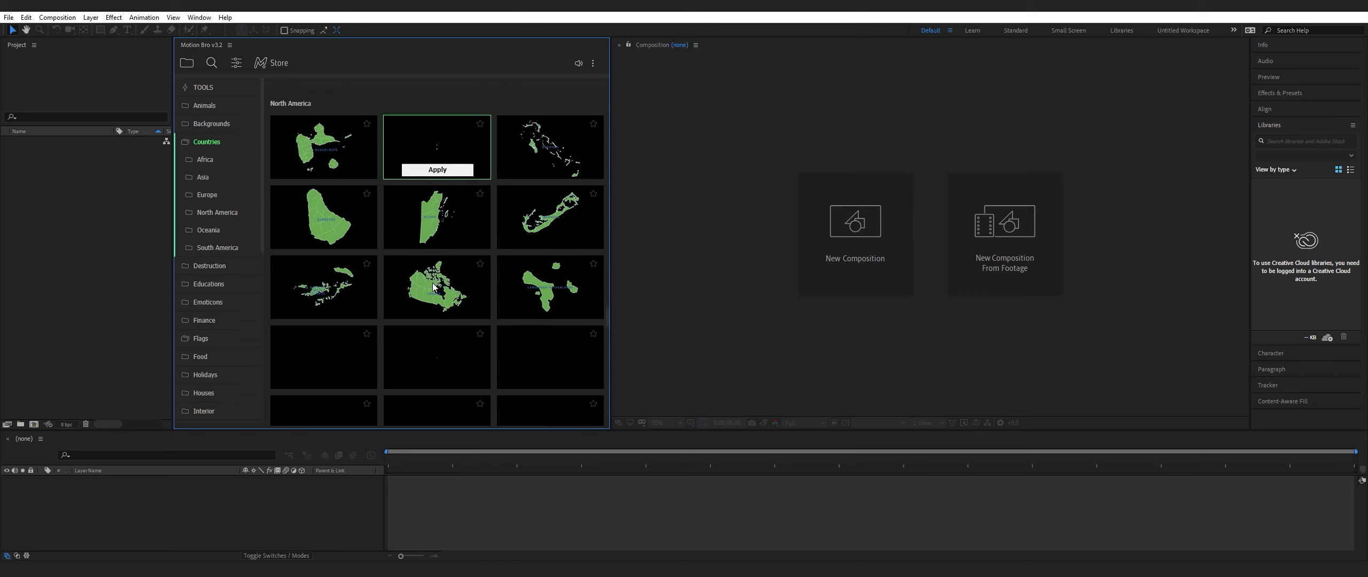
pyautogui.scroll(-15, 433, 288)
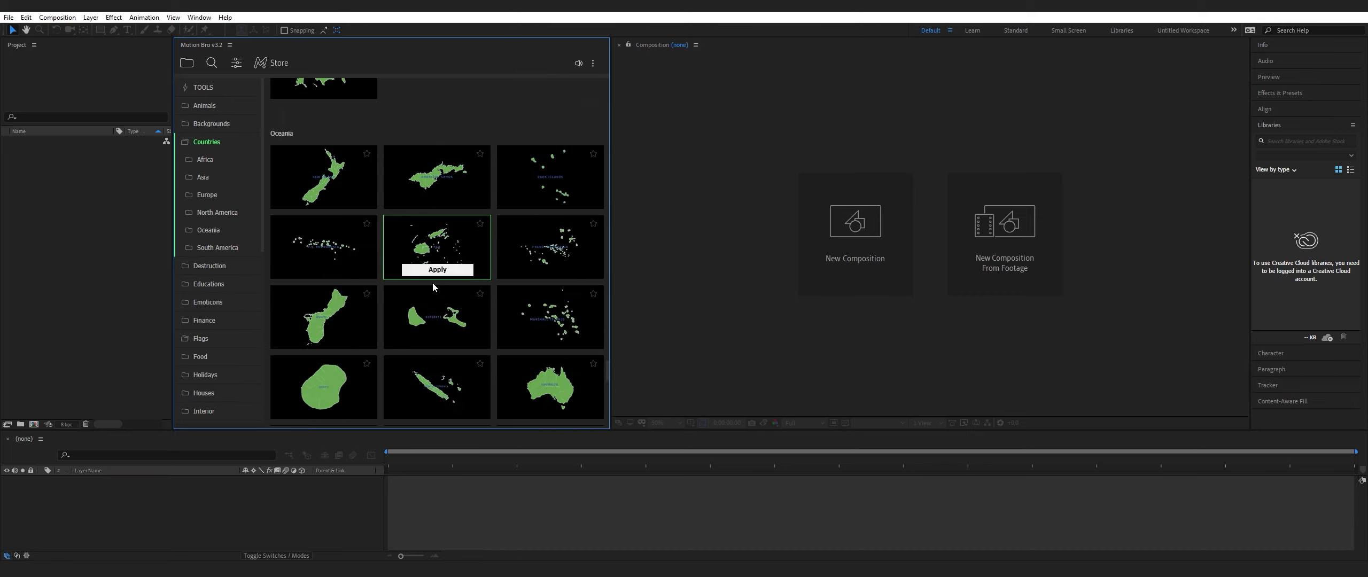
pyautogui.scroll(10, 436, 287)
pyautogui.scroll(-2, 436, 287)
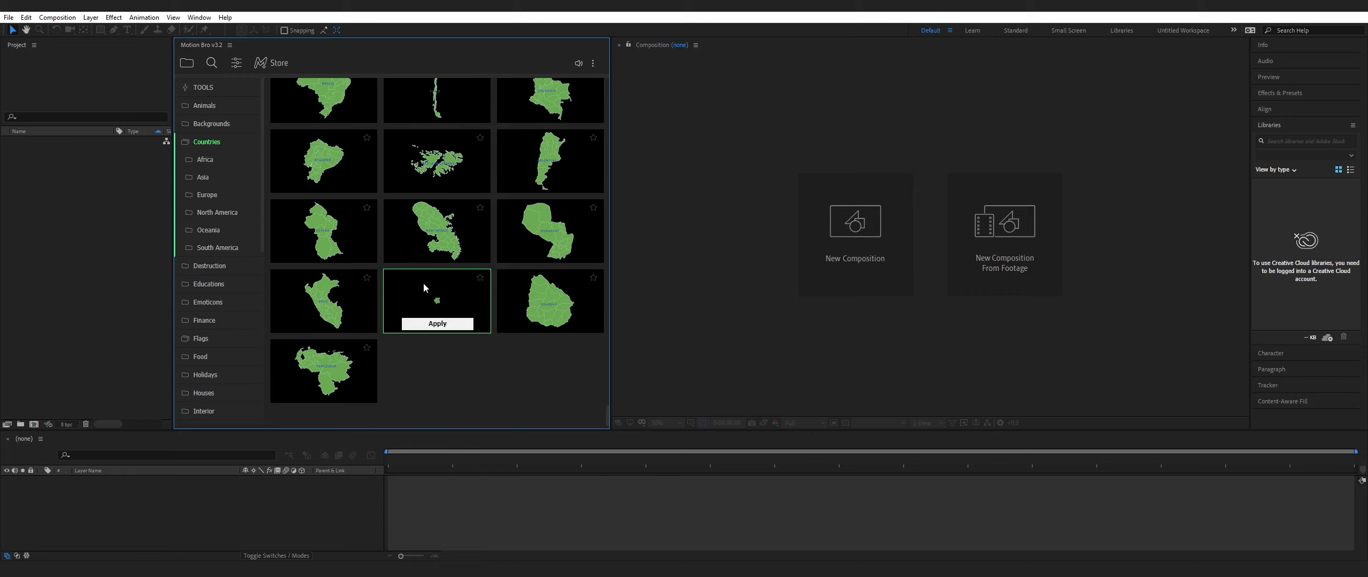
# View the Africa, Asia and Europe subcategories of the country maps in turn, and collapse the Countries category
pyautogui.click(205, 159)
pyautogui.click(205, 181)
pyautogui.click(208, 194)
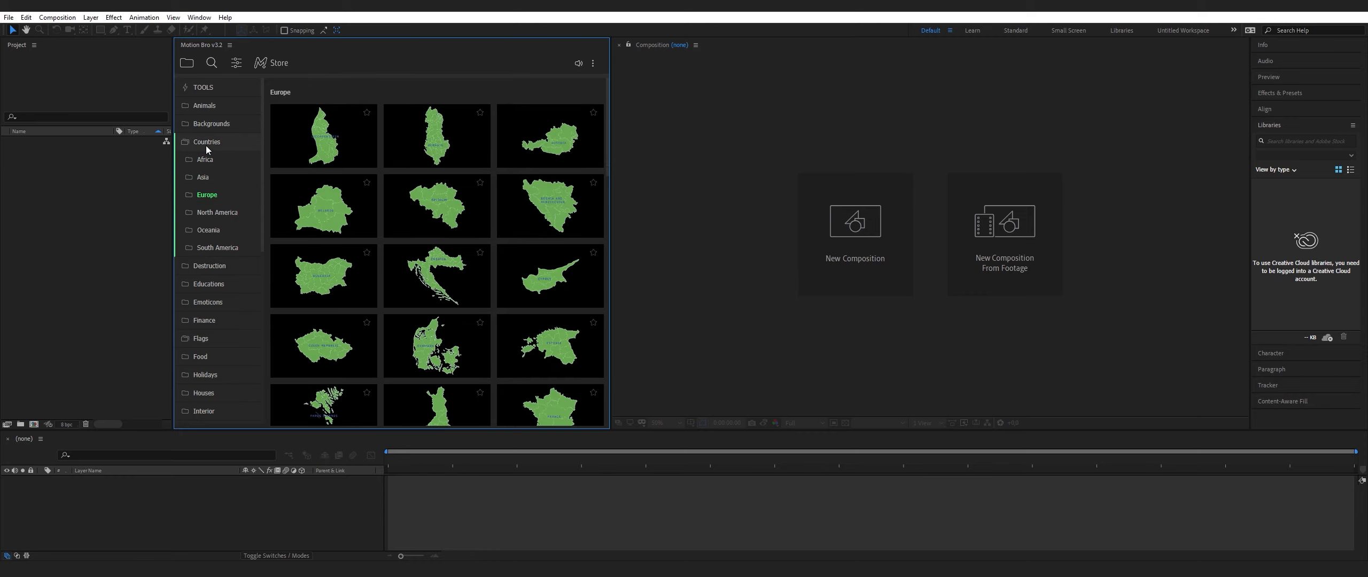
pyautogui.click(205, 146)
# Browse the animated presets in the Destruction category and in the Educations category down to the end of each list
pyautogui.click(209, 162)
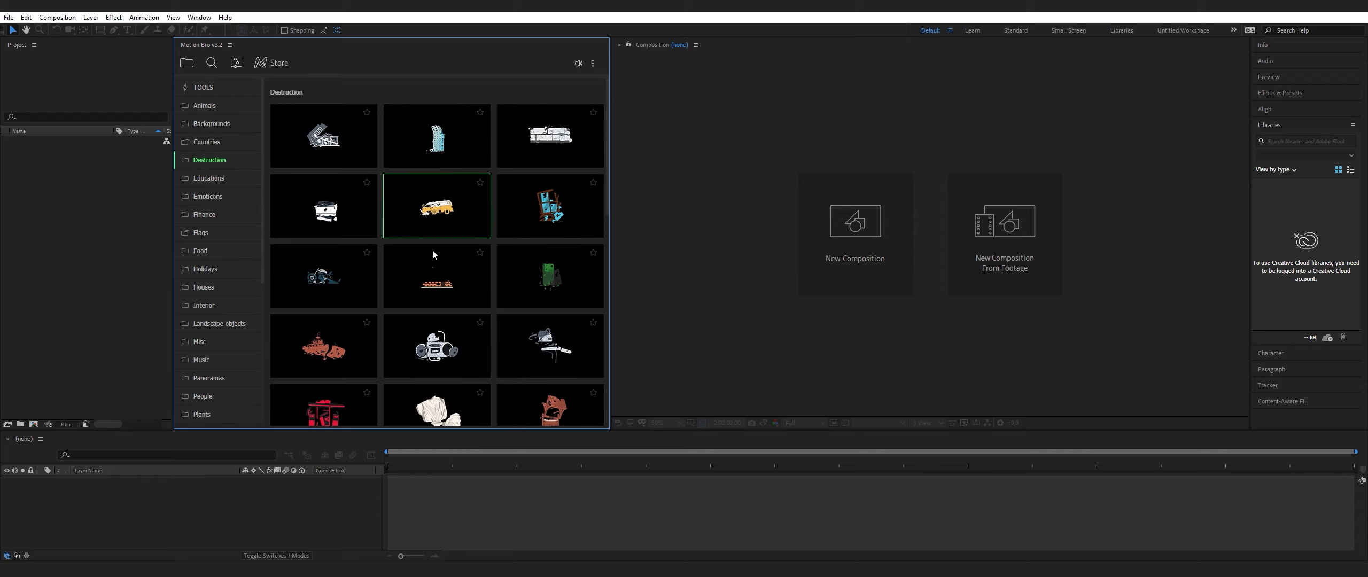
pyautogui.scroll(-5, 443, 319)
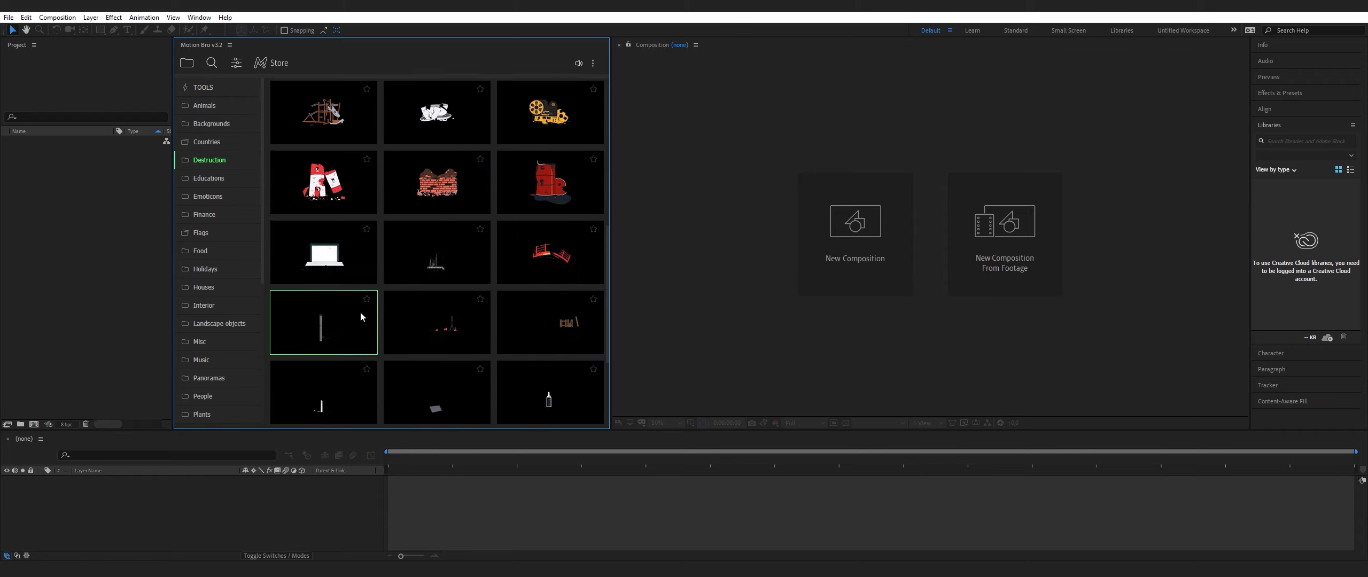
pyautogui.scroll(-3, 311, 303)
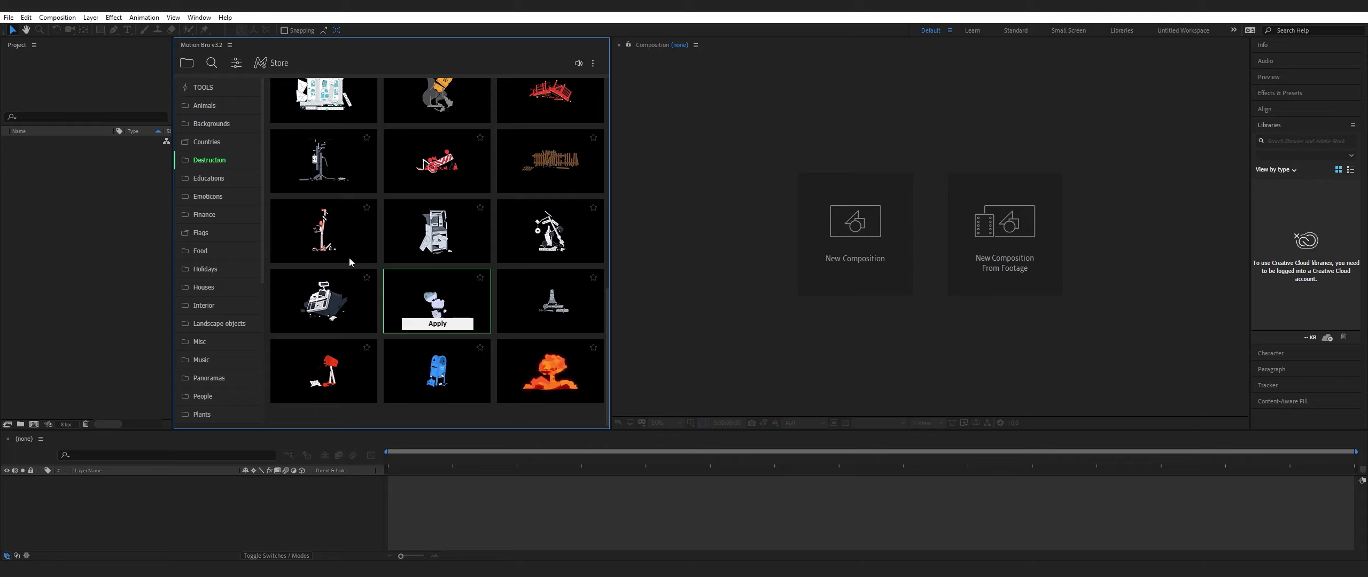
pyautogui.click(216, 178)
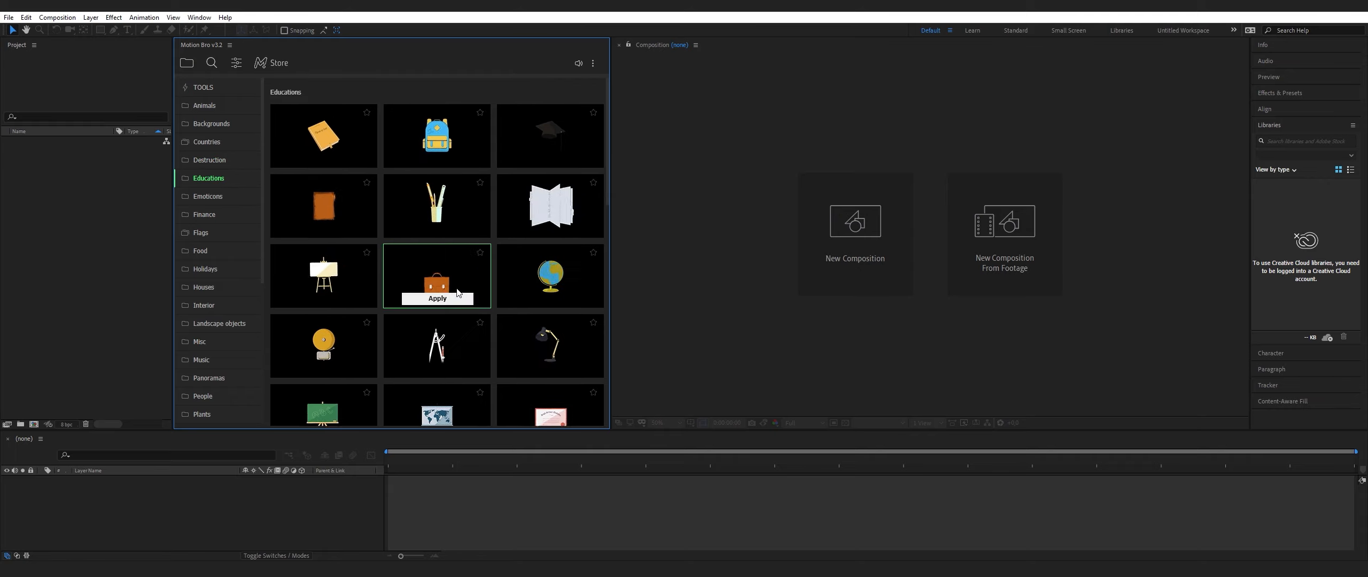
pyautogui.scroll(-6, 456, 292)
pyautogui.scroll(-5, 325, 285)
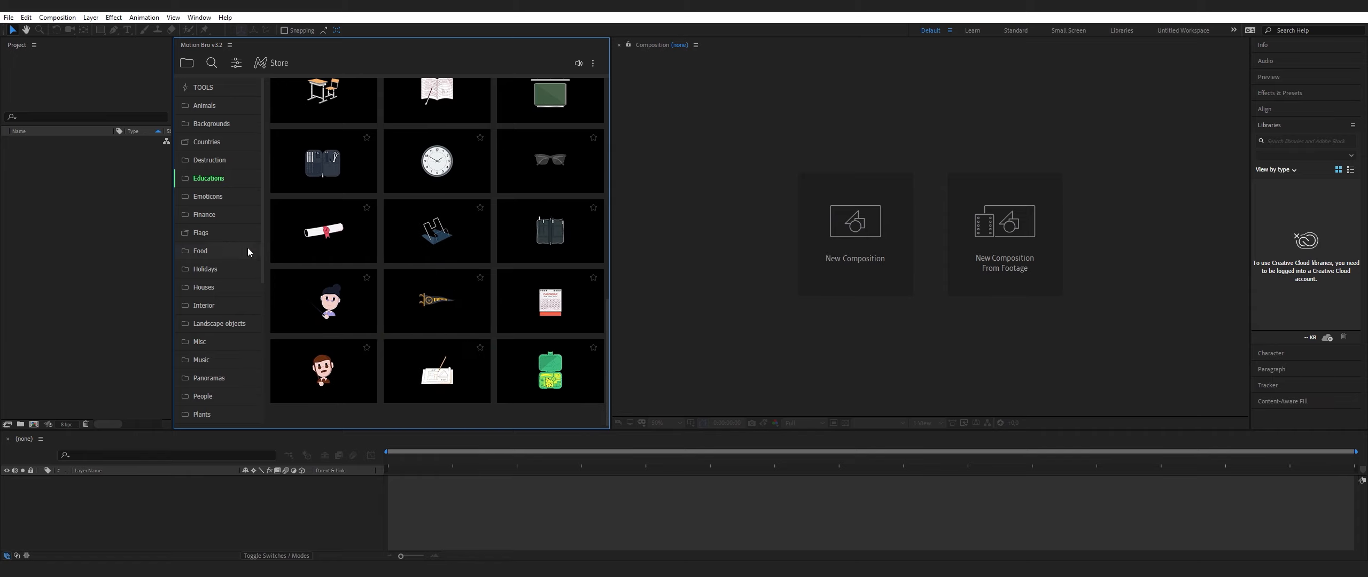
# Look through the animated emoji and hand-gesture presets in the Emoticons category down to the end of the list
pyautogui.click(209, 197)
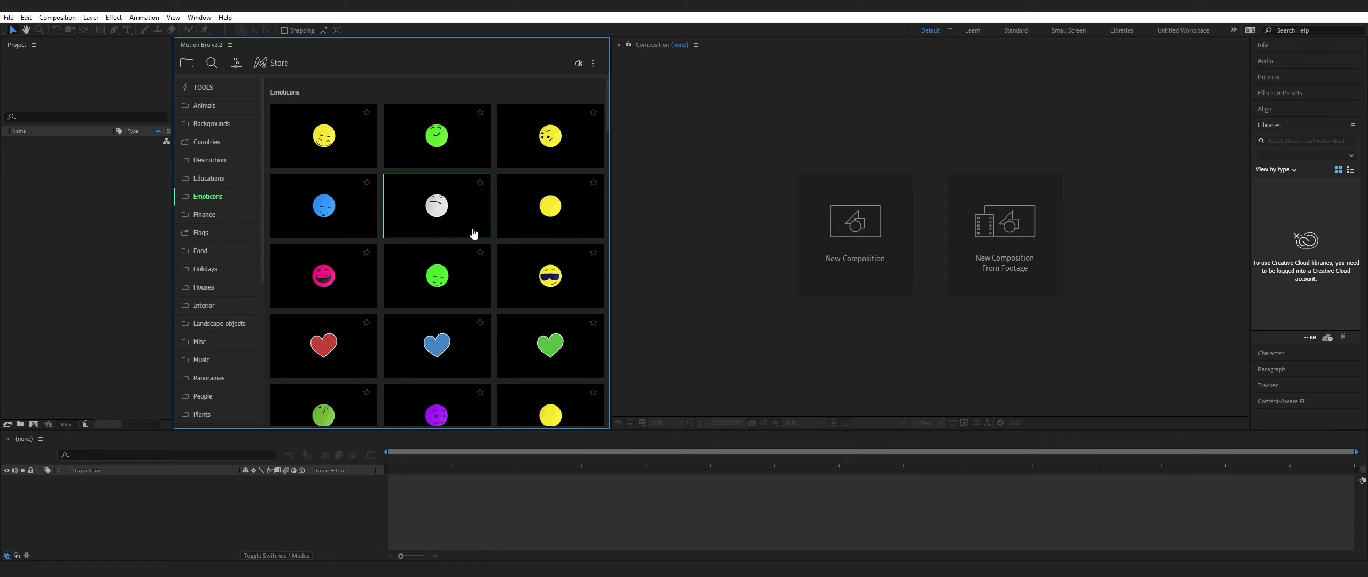
pyautogui.scroll(-6, 472, 244)
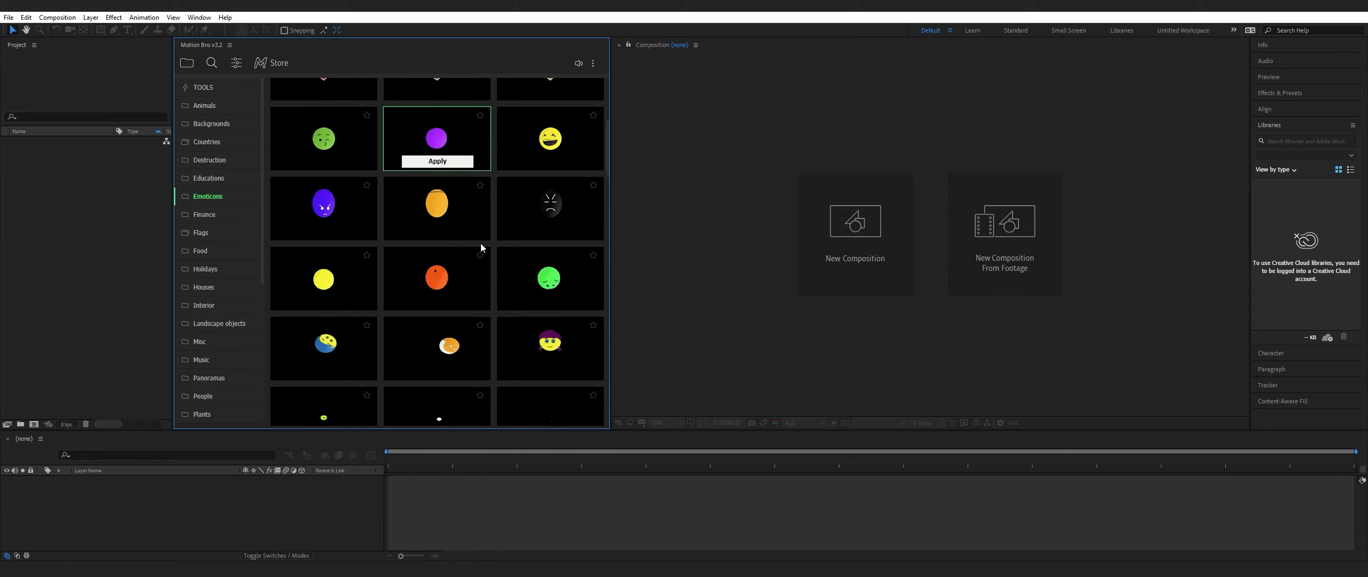
pyautogui.scroll(-3, 350, 279)
pyautogui.scroll(-10, 351, 279)
pyautogui.scroll(-8, 483, 289)
pyautogui.scroll(-5, 509, 309)
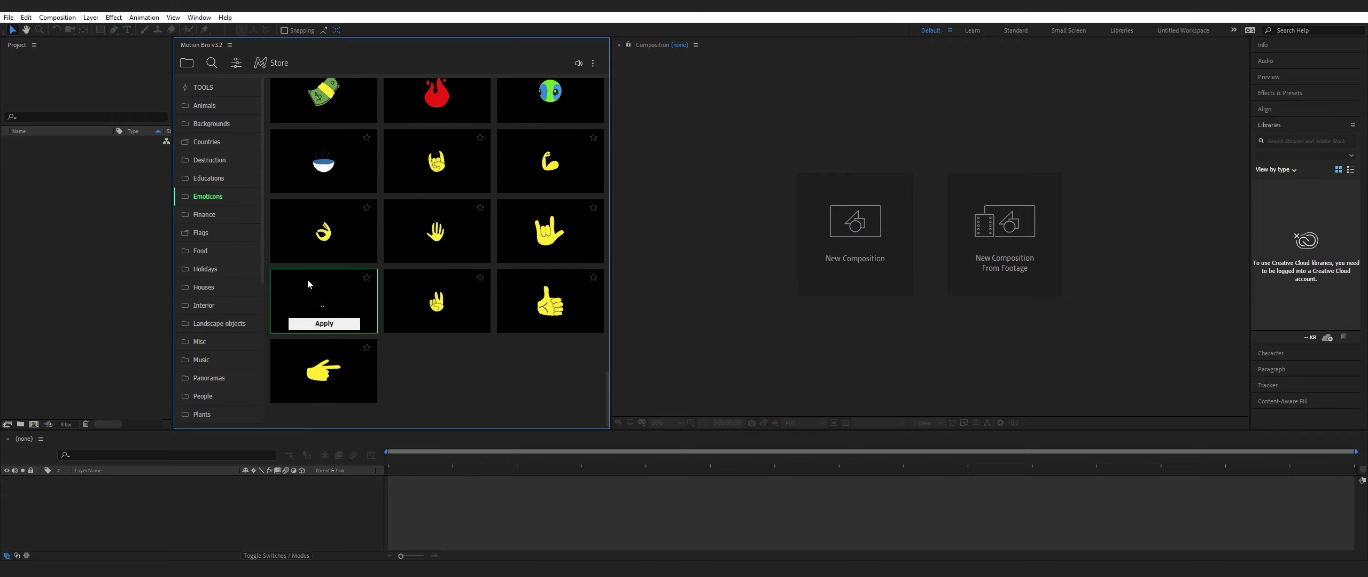
# Look through the money and currency presets in the Finance category down to the end of the list
pyautogui.click(204, 215)
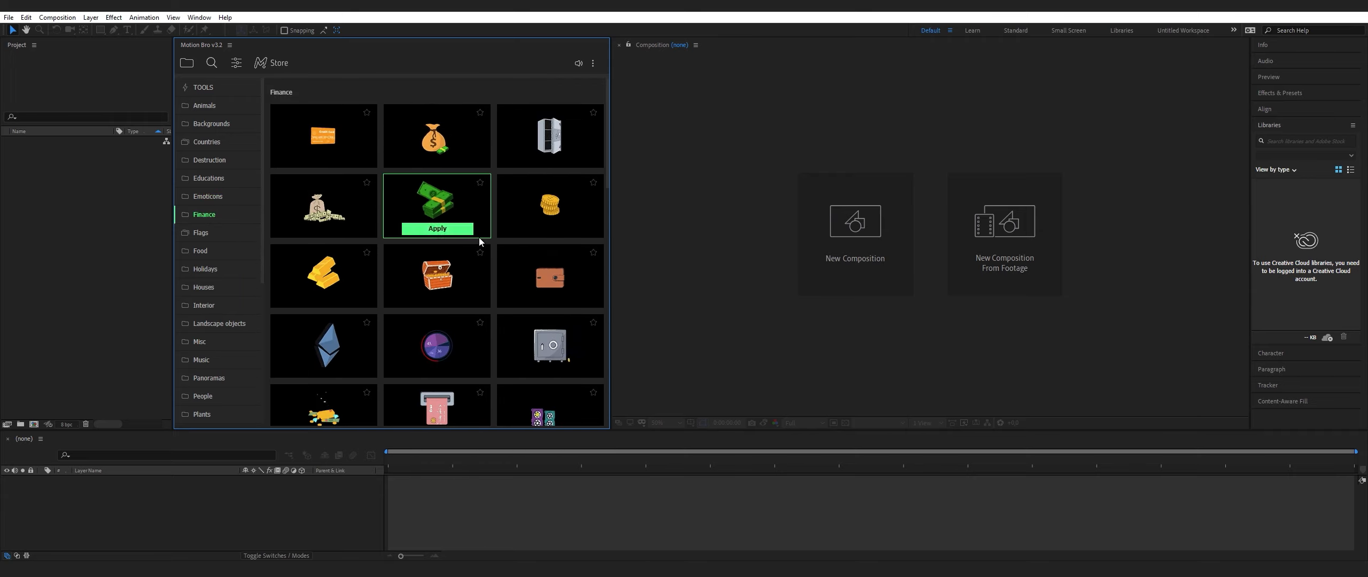
pyautogui.scroll(-5, 478, 243)
pyautogui.scroll(-10, 479, 242)
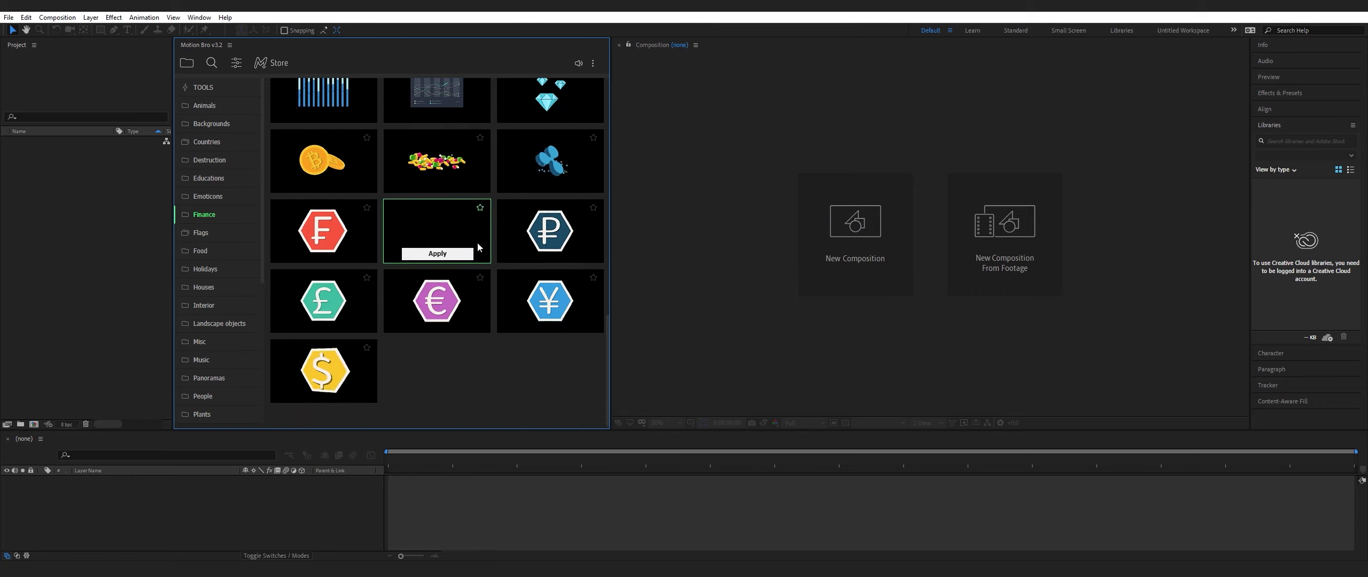
# Examine the animated flag presets of every continent in the Flags category, and collapse the category
pyautogui.click(201, 234)
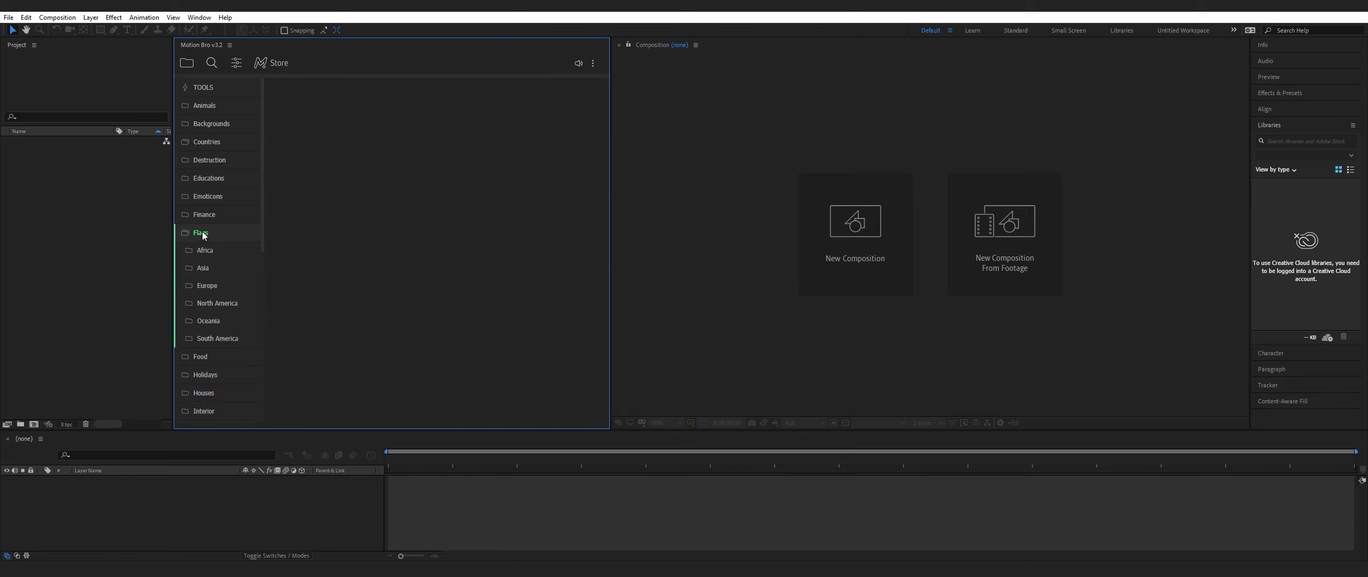
pyautogui.scroll(-10, 424, 248)
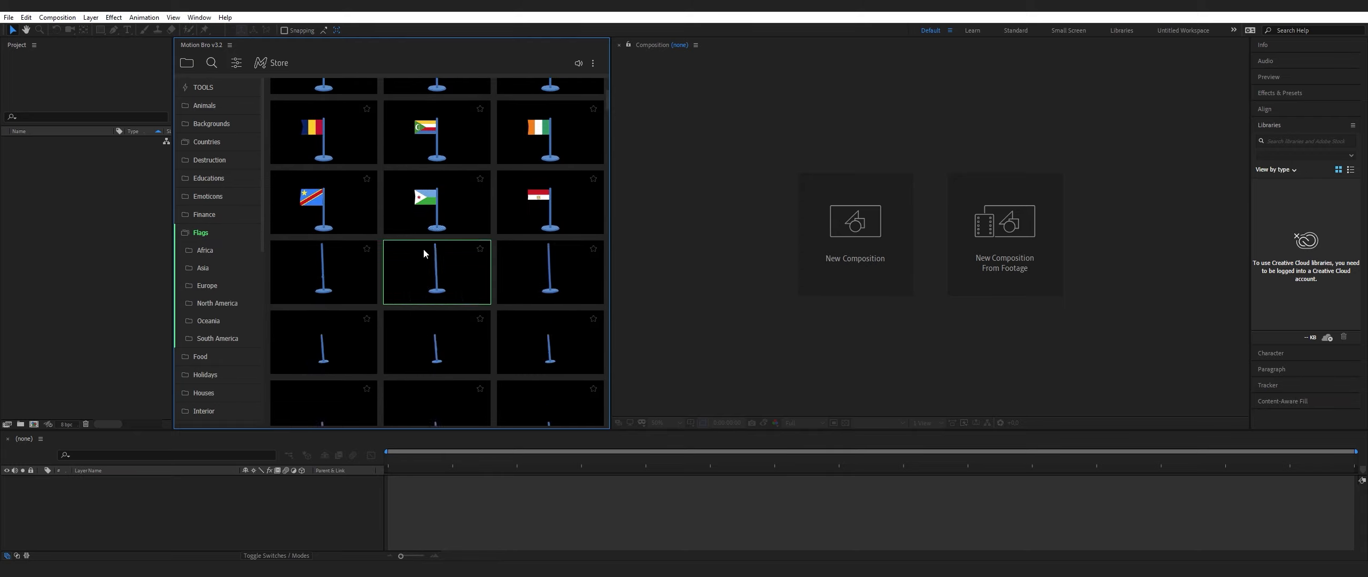
pyautogui.scroll(-10, 423, 248)
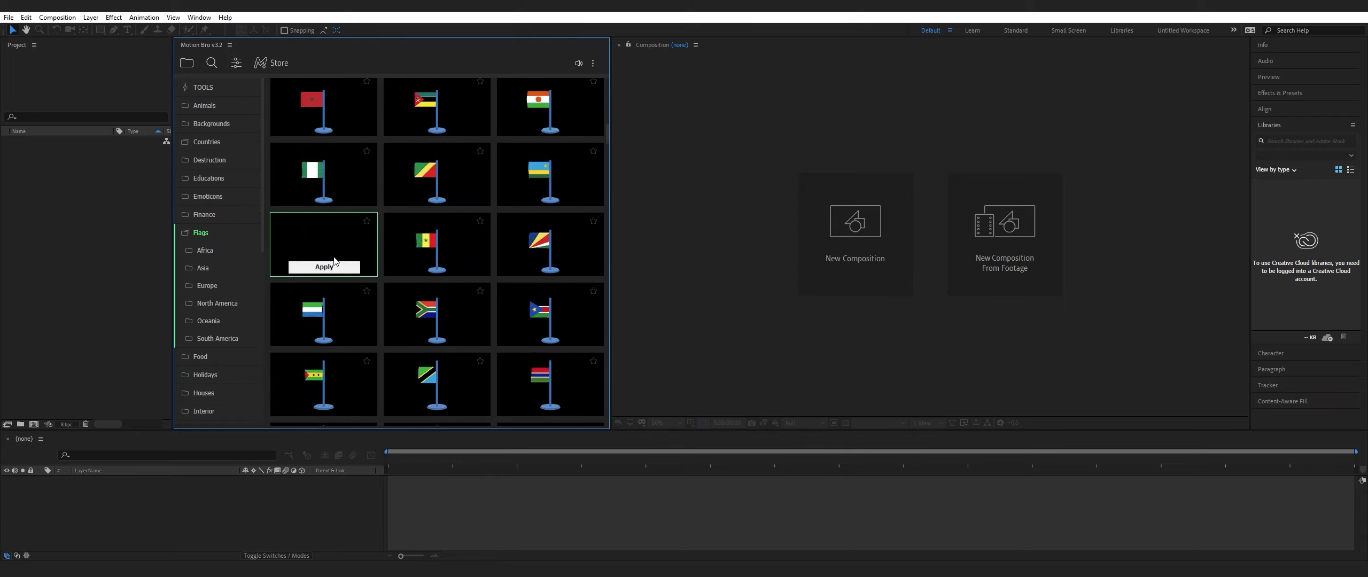
pyautogui.scroll(-10, 433, 288)
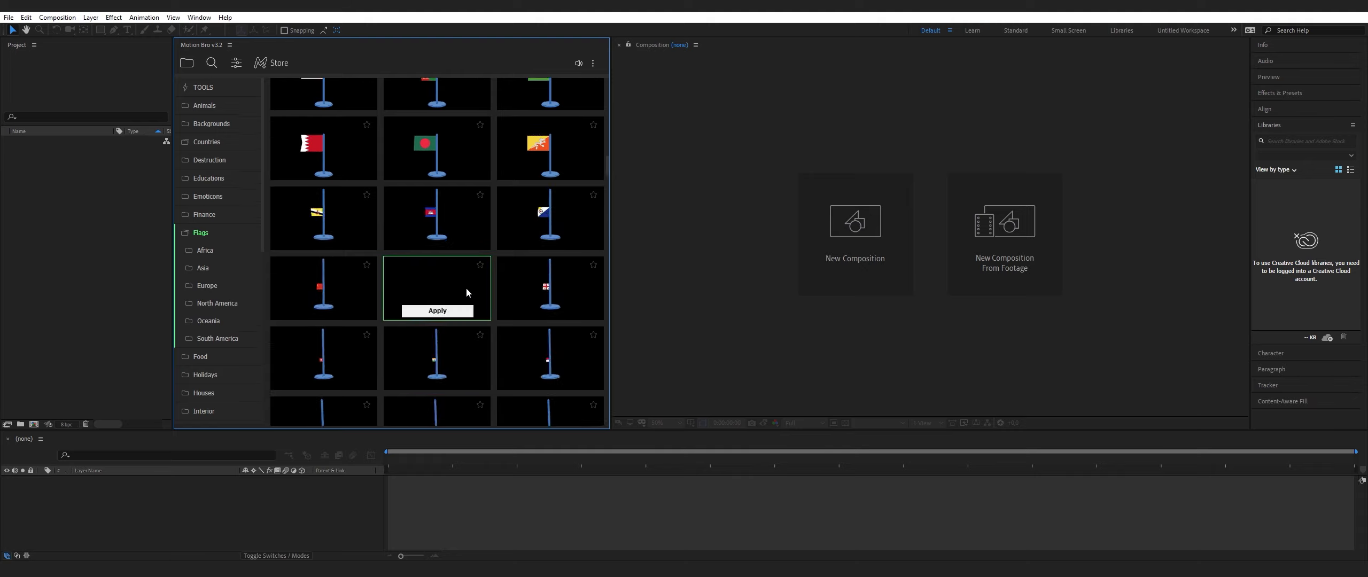
pyautogui.scroll(-15, 432, 295)
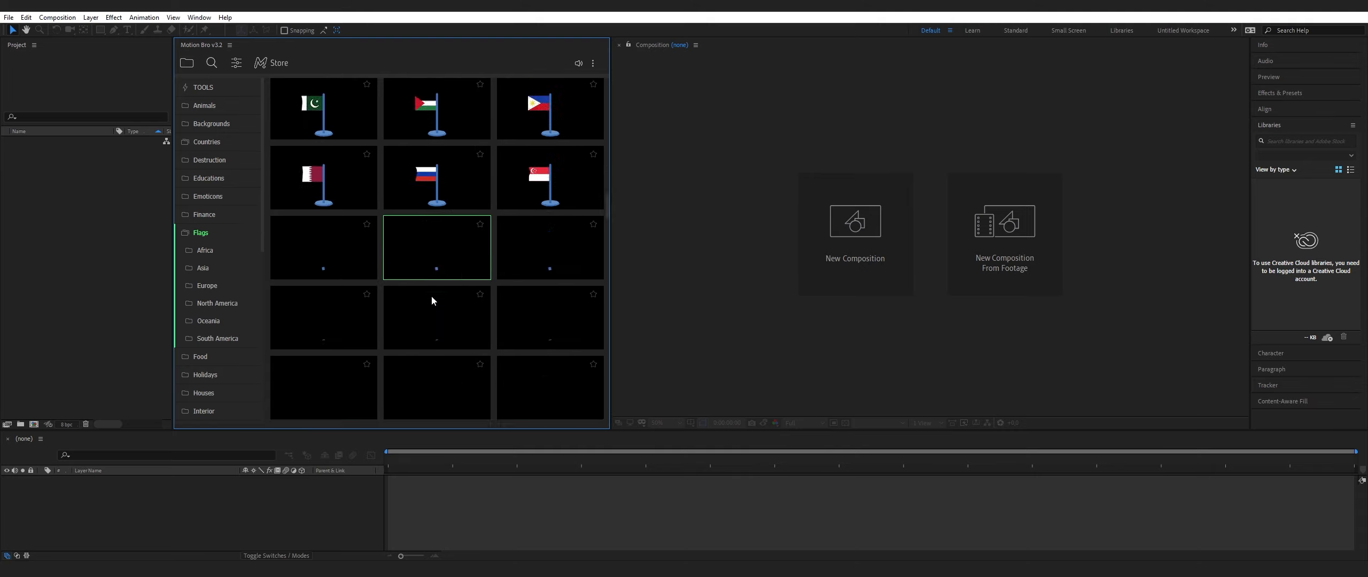
pyautogui.scroll(-15, 333, 293)
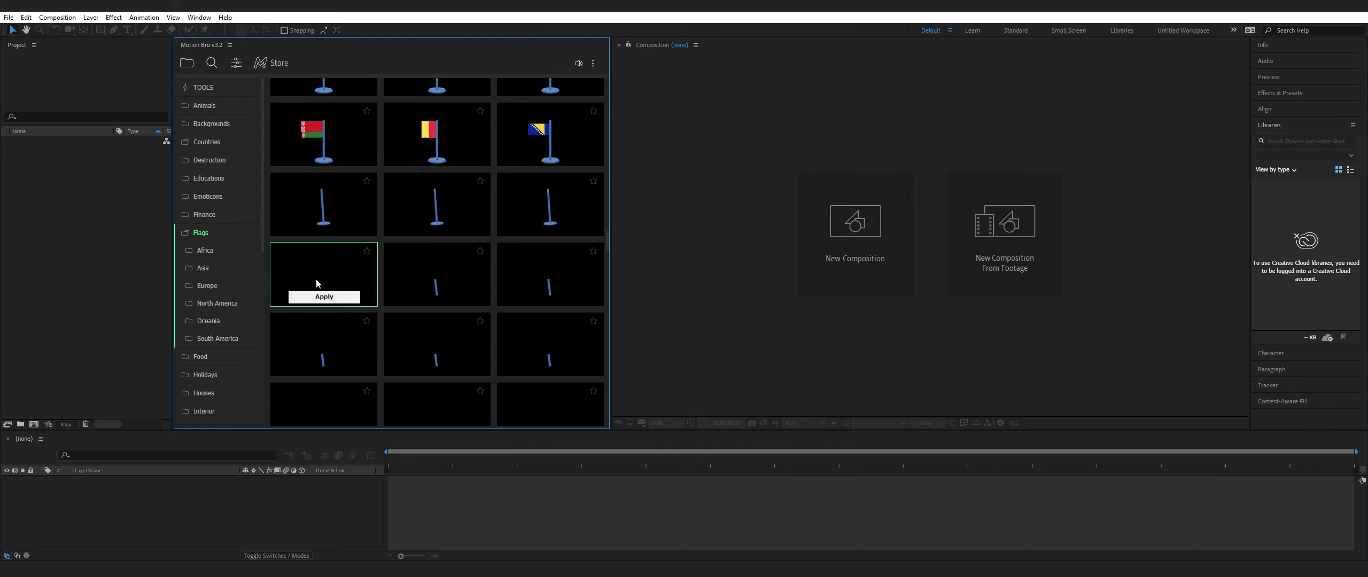
pyautogui.scroll(-5, 465, 301)
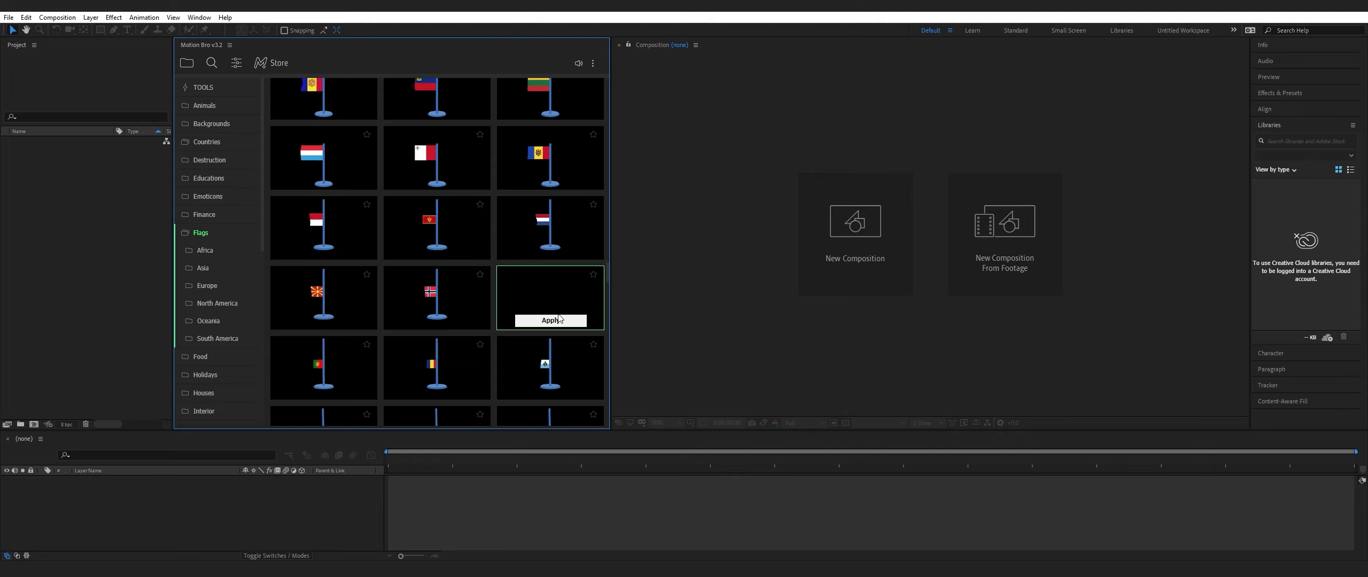
pyautogui.scroll(-8, 534, 315)
pyautogui.scroll(-10, 344, 292)
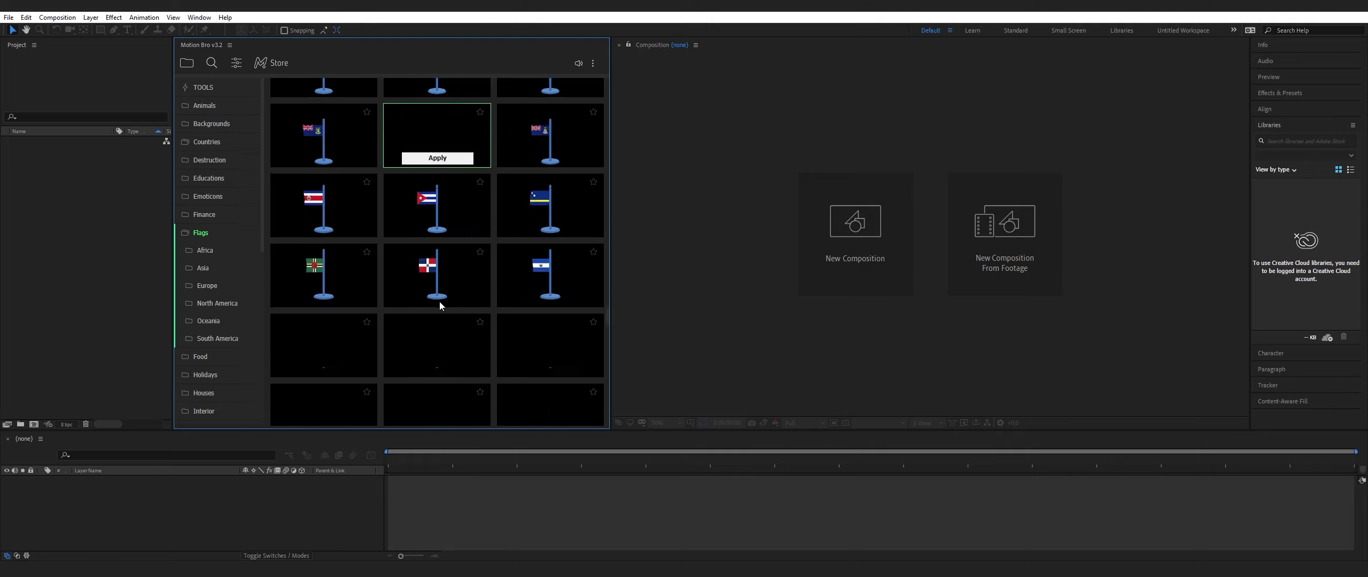
pyautogui.scroll(-10, 345, 293)
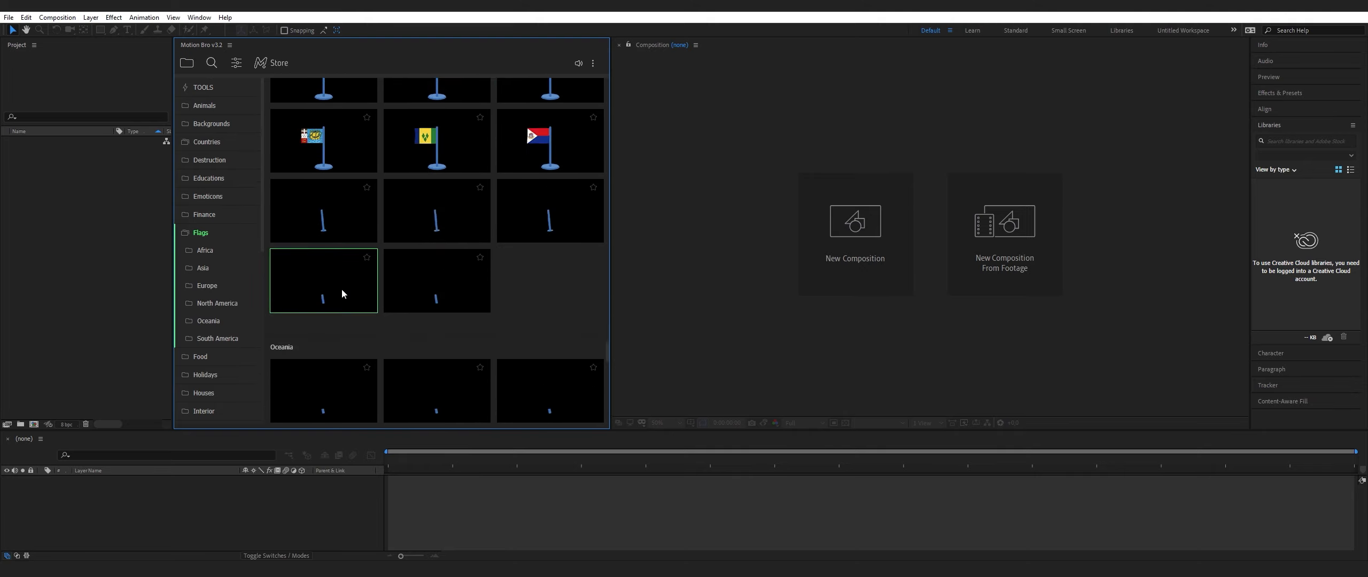
pyautogui.scroll(-10, 457, 300)
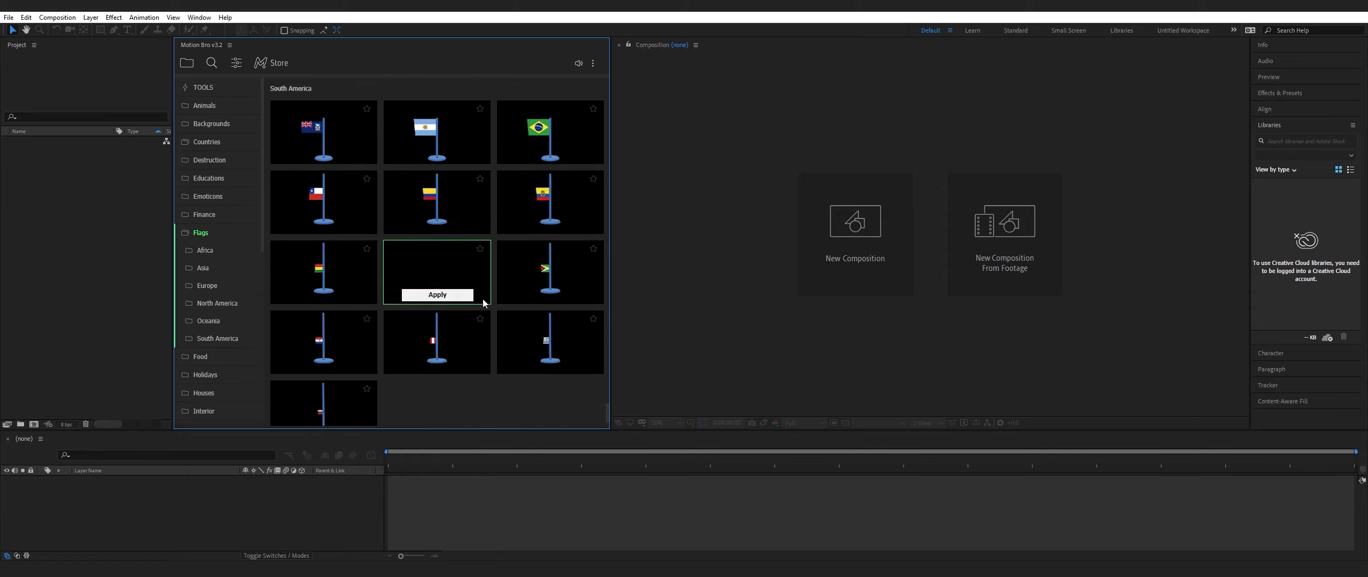
pyautogui.scroll(-1, 483, 300)
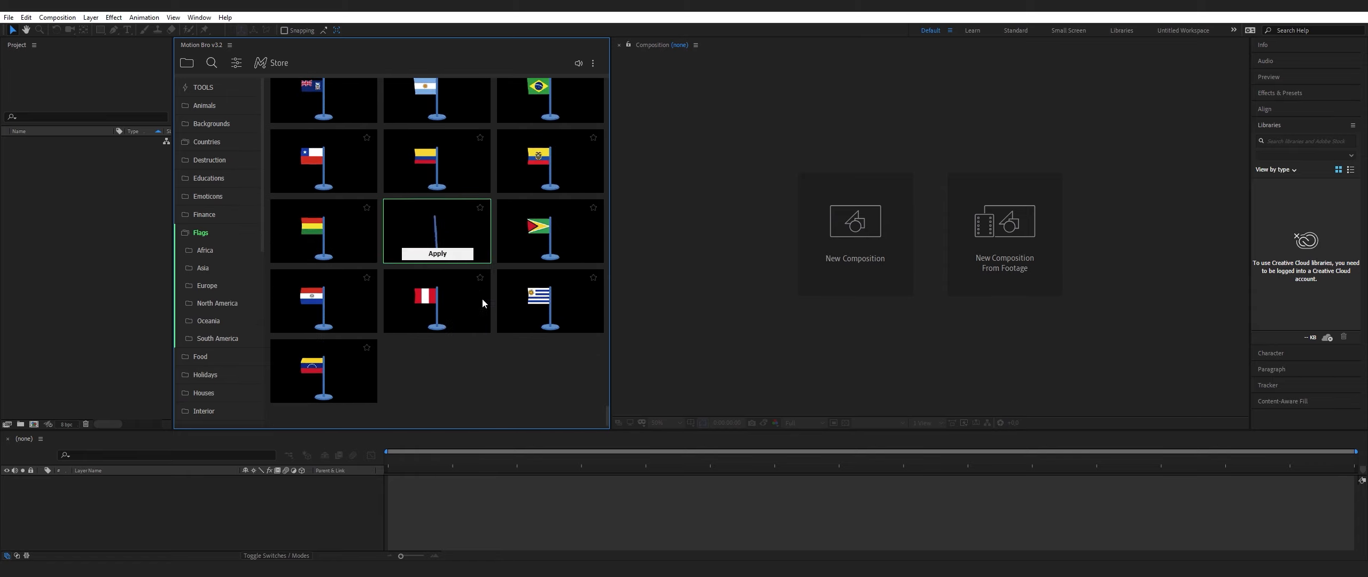
pyautogui.click(203, 234)
# Look through the animated presets in the Food category down to the end of the list
pyautogui.click(201, 250)
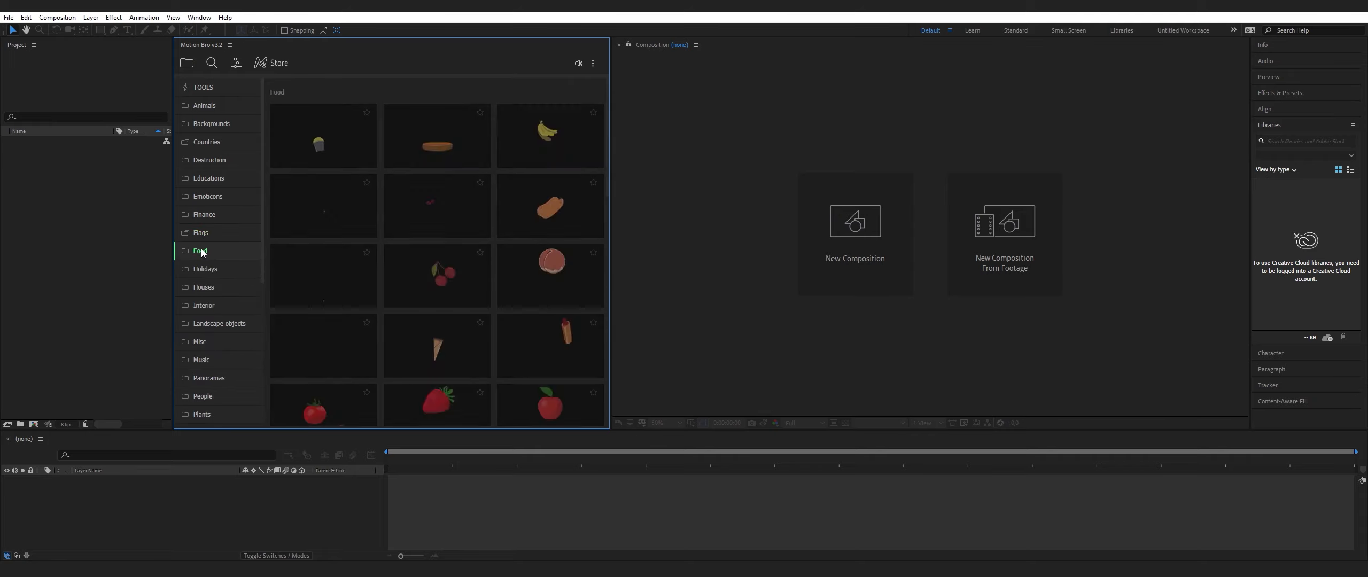
pyautogui.scroll(-10, 482, 236)
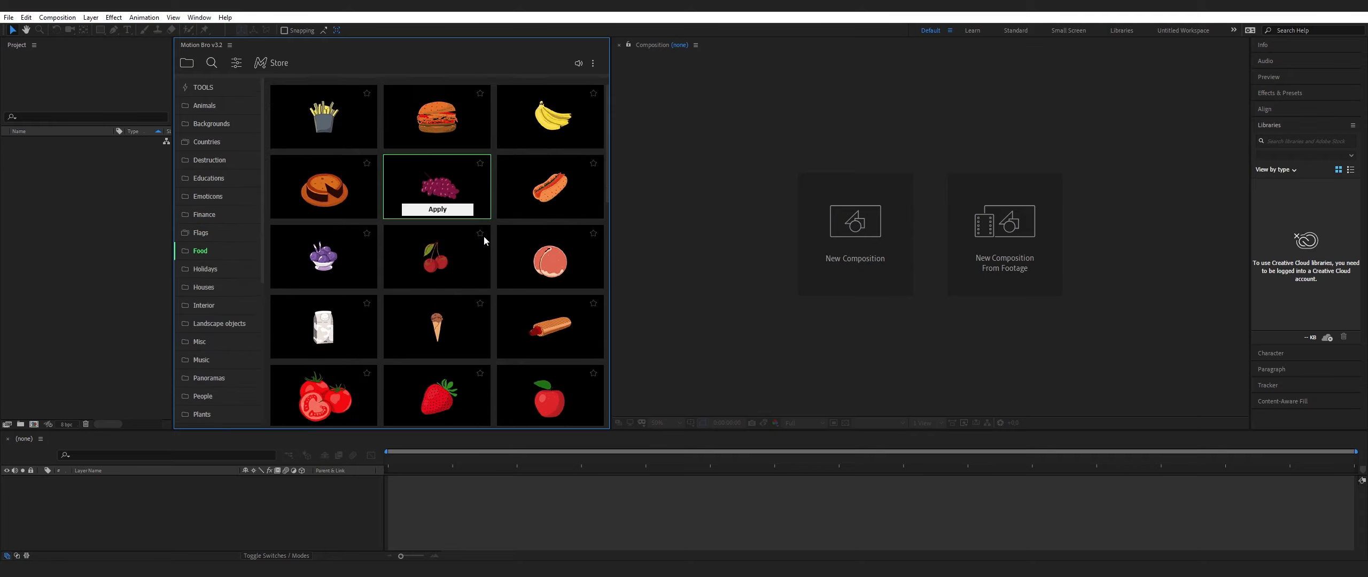
pyautogui.scroll(-8, 483, 237)
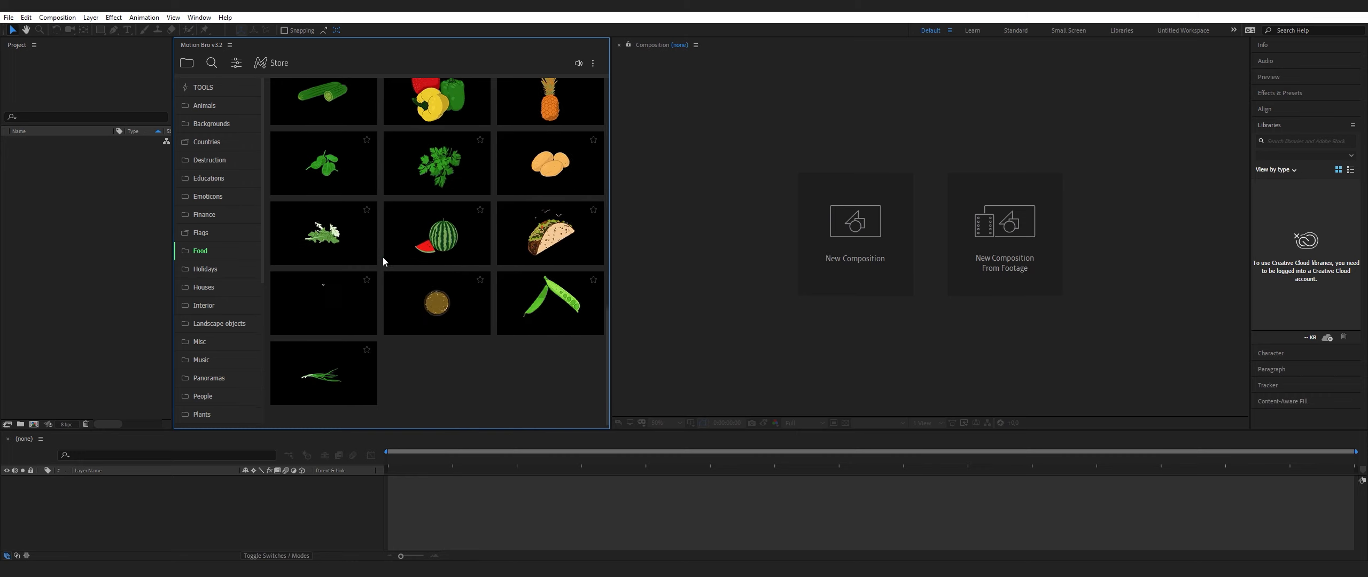
# Look through the animated presets in the Holidays and Houses categories down to the end of each list
pyautogui.click(198, 269)
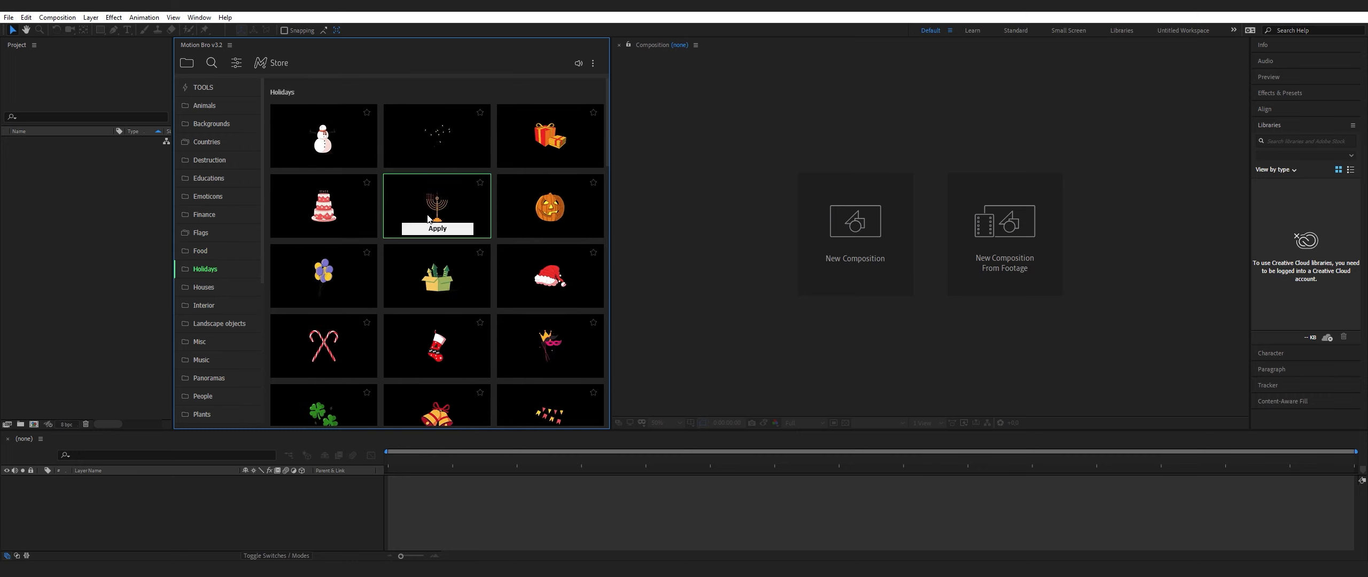
pyautogui.scroll(-15, 427, 218)
pyautogui.scroll(-10, 417, 215)
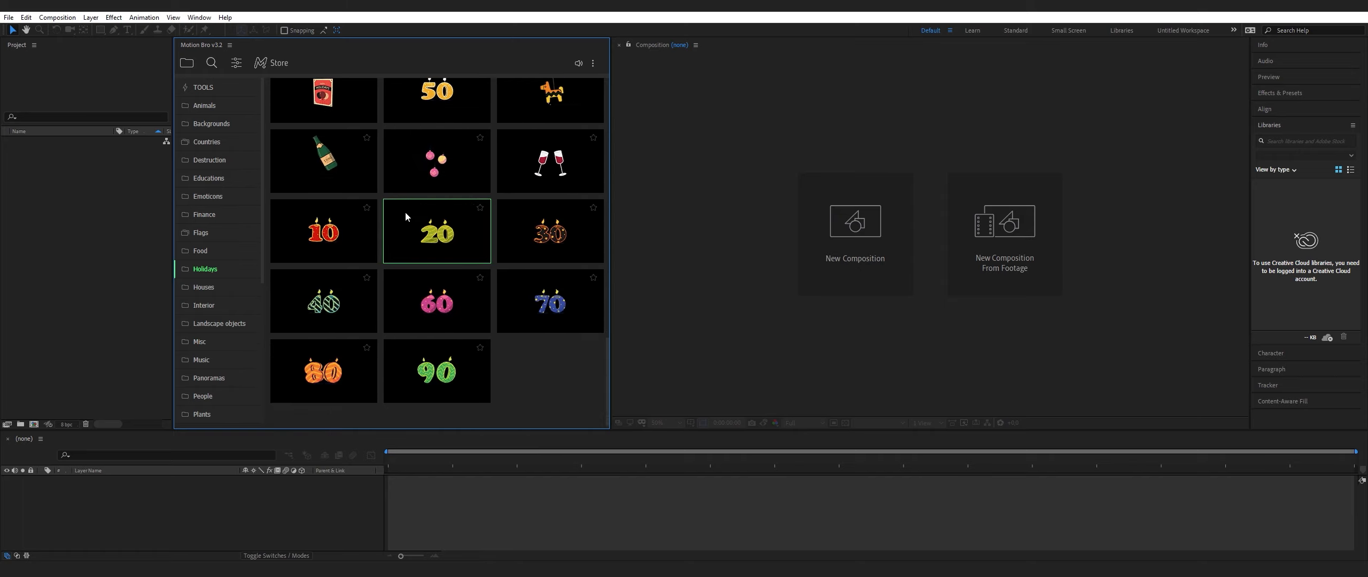
pyautogui.click(204, 287)
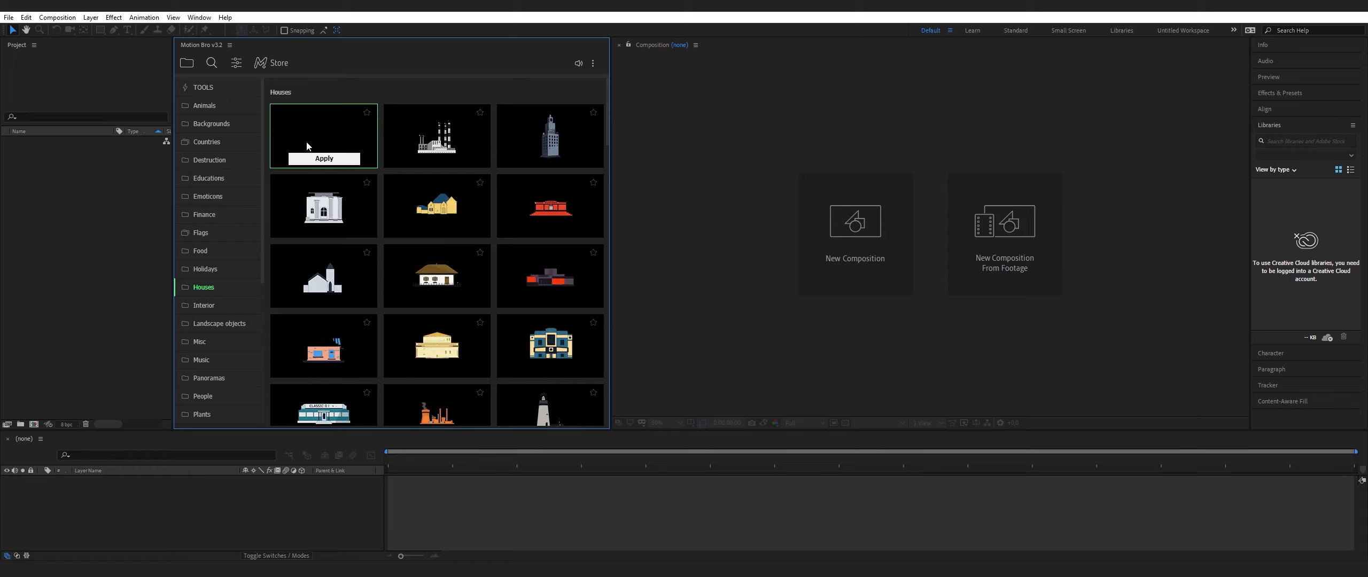
pyautogui.scroll(-5, 425, 168)
pyautogui.scroll(-10, 426, 168)
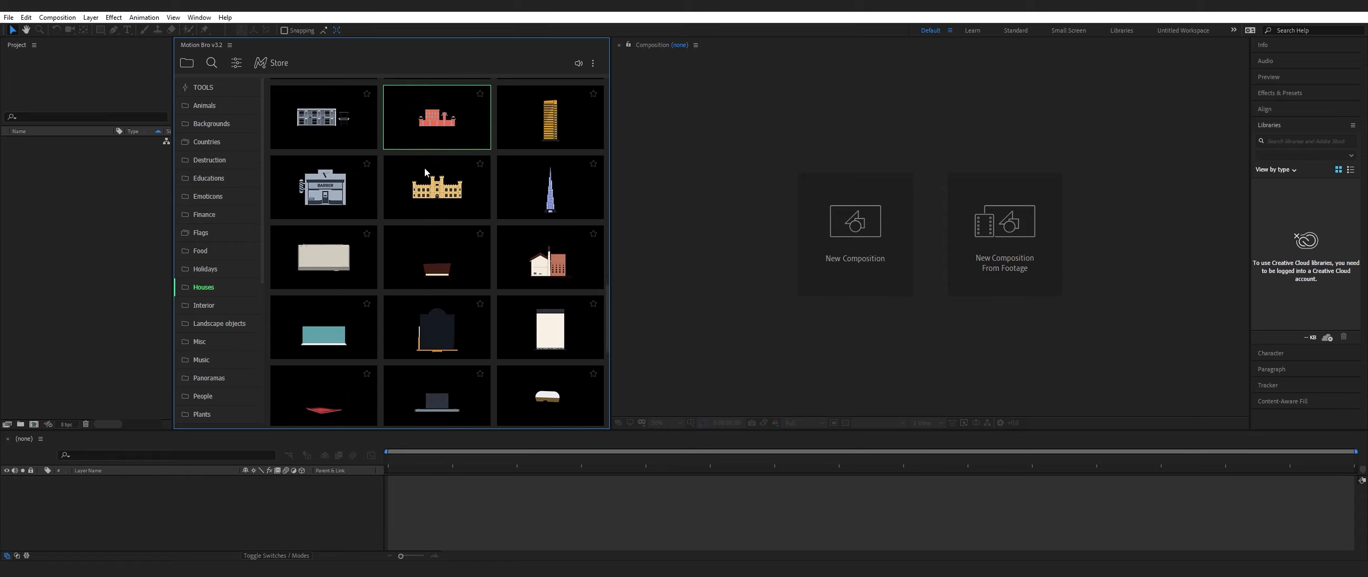
pyautogui.scroll(-8, 352, 230)
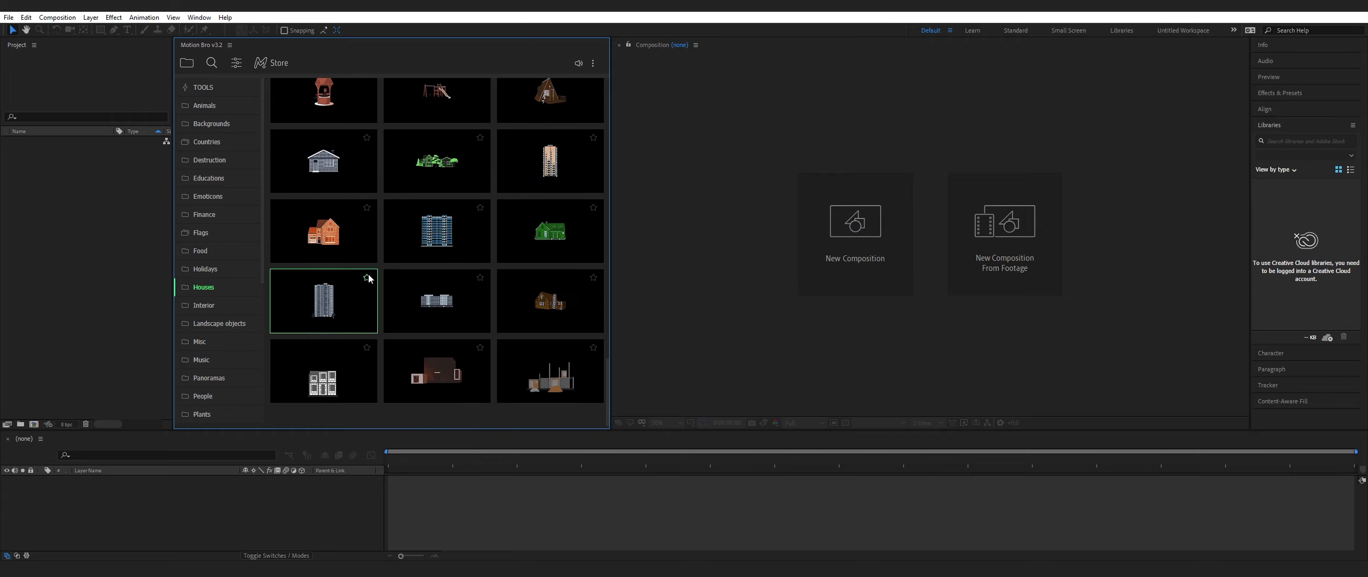
# Look through the furniture and scenery presets in the Interior and Landscape objects categories down to the end of each list
pyautogui.click(207, 304)
pyautogui.scroll(-10, 478, 246)
pyautogui.scroll(-5, 477, 250)
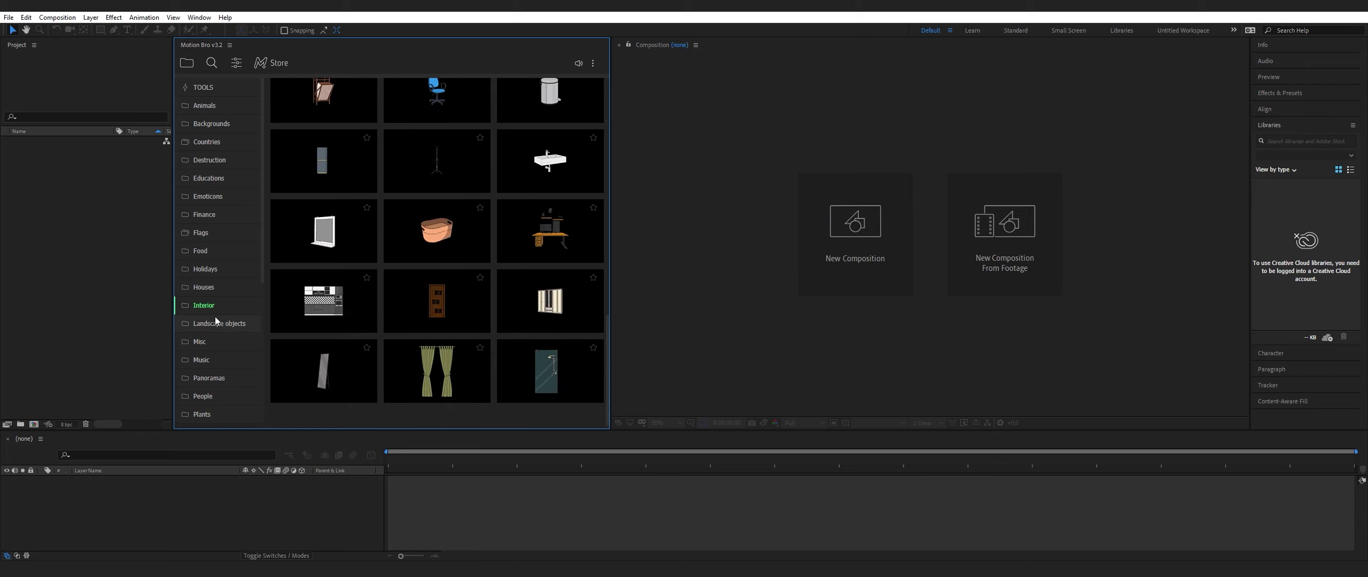
pyautogui.click(203, 324)
pyautogui.scroll(-3, 451, 269)
pyautogui.scroll(-8, 451, 270)
pyautogui.scroll(-8, 450, 271)
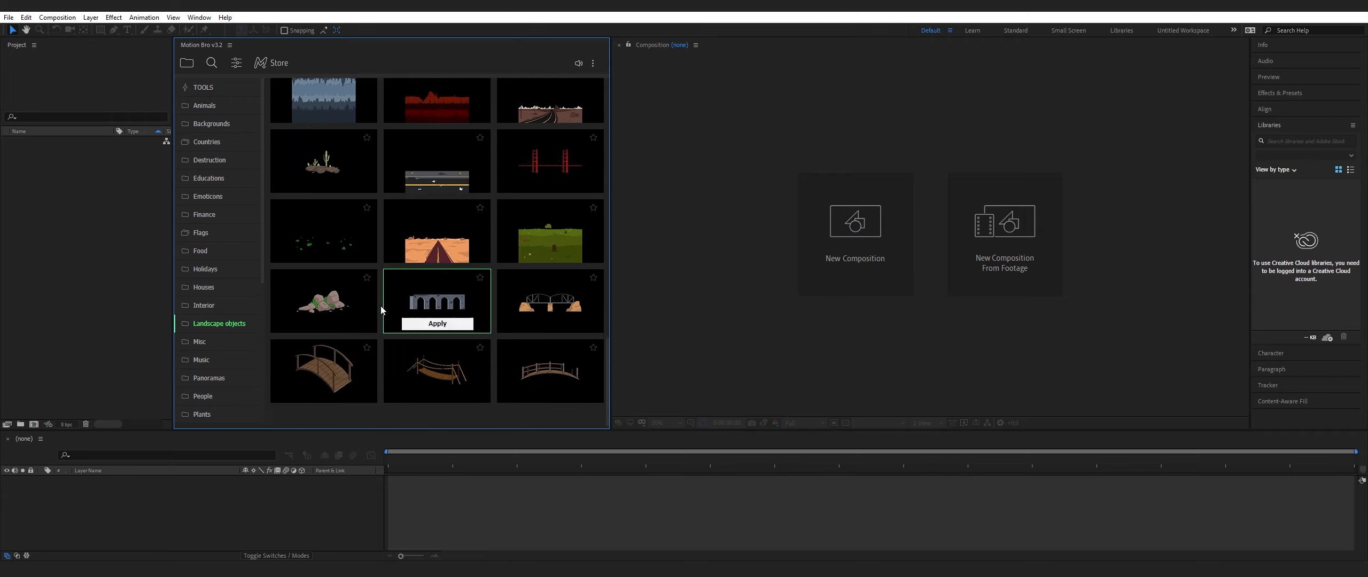
# Look through the sign presets in the Misc category and the instrument and audio presets in the Music category
pyautogui.click(202, 342)
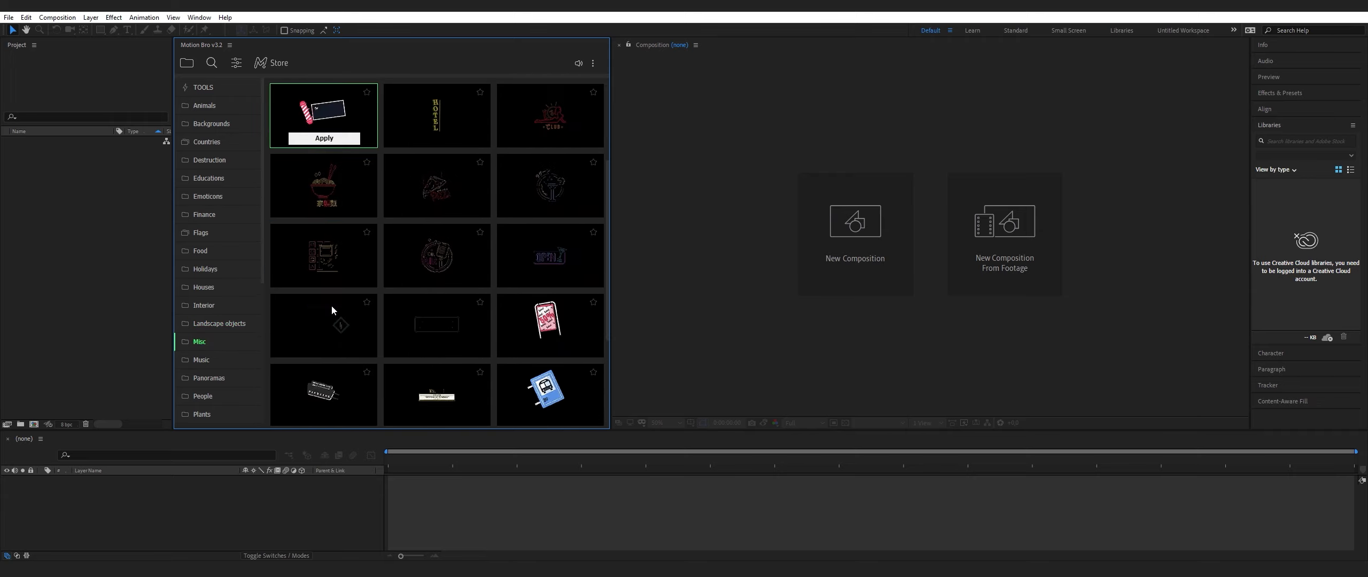
pyautogui.scroll(-5, 331, 306)
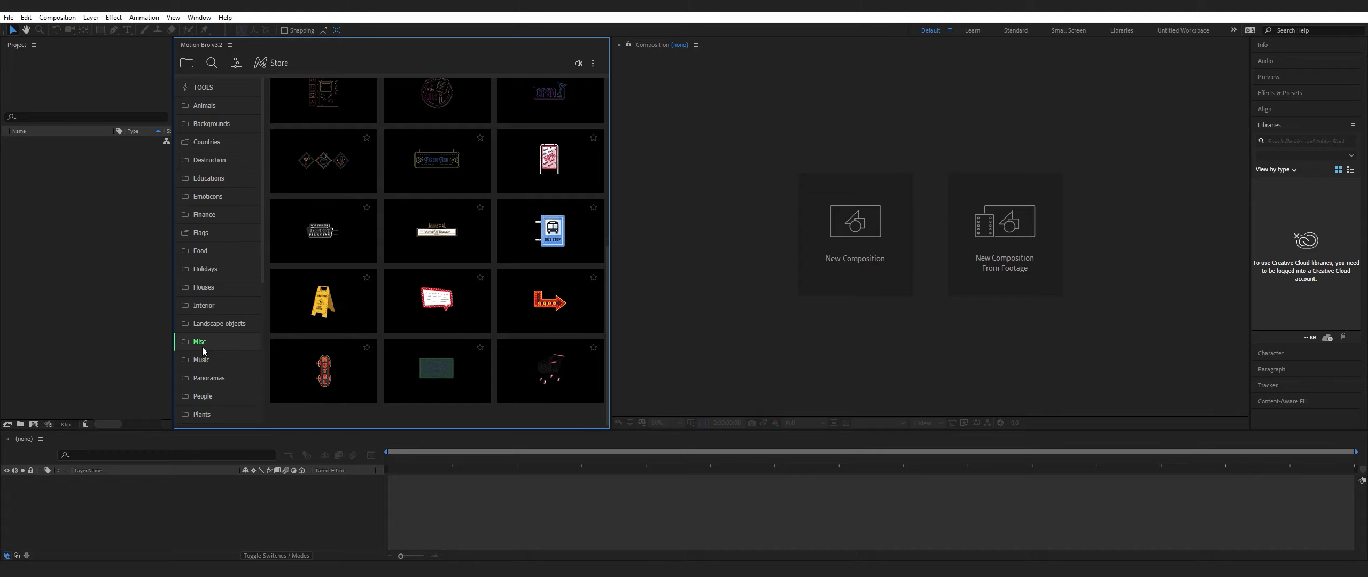
pyautogui.click(203, 360)
pyautogui.scroll(-2, 425, 265)
pyautogui.scroll(-10, 426, 267)
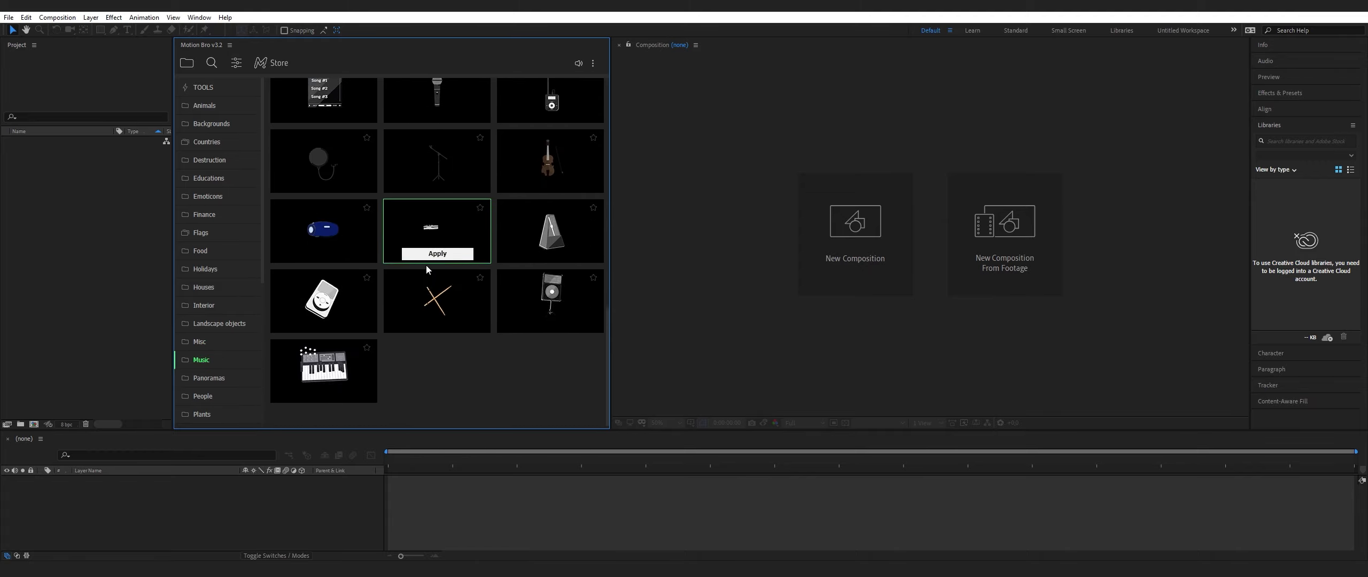
# Look through the skyline and landscape presets in Panoramas and the animated character presets in People
pyautogui.click(213, 377)
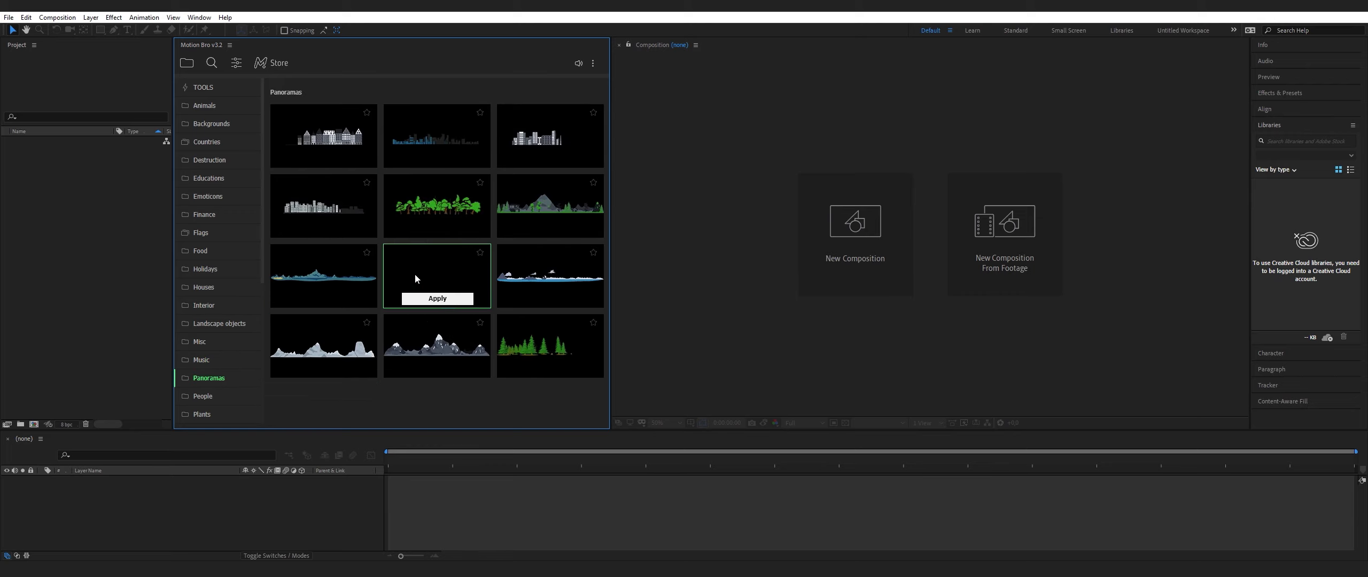
pyautogui.scroll(-3, 205, 392)
pyautogui.click(203, 291)
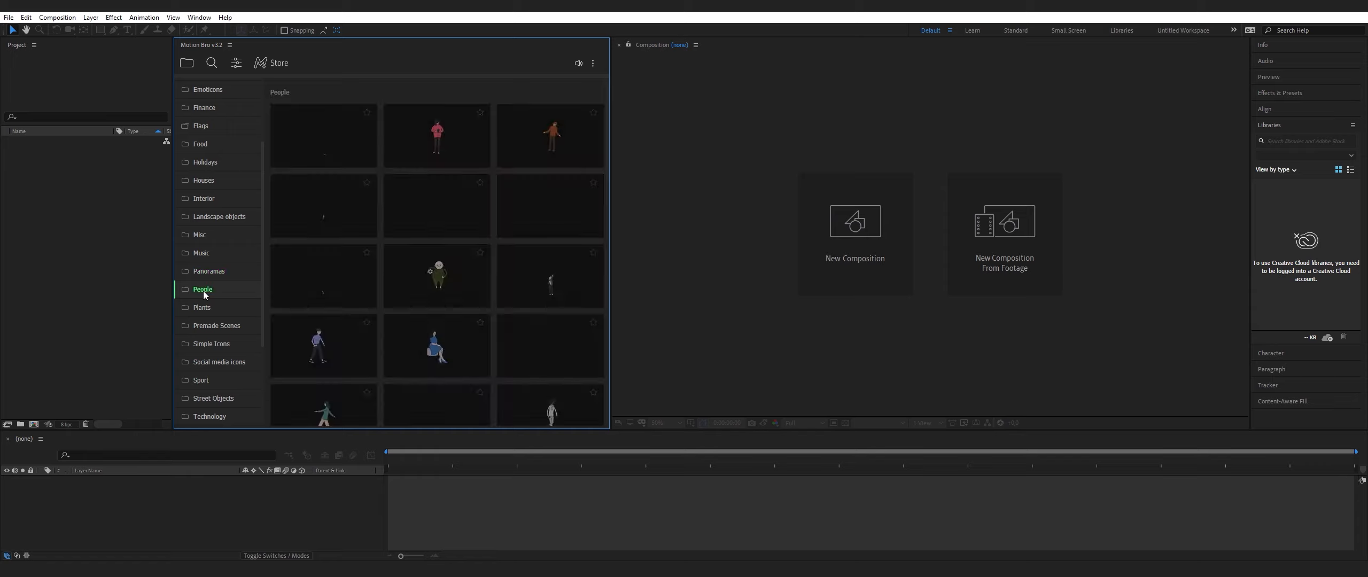
pyautogui.scroll(-5, 444, 292)
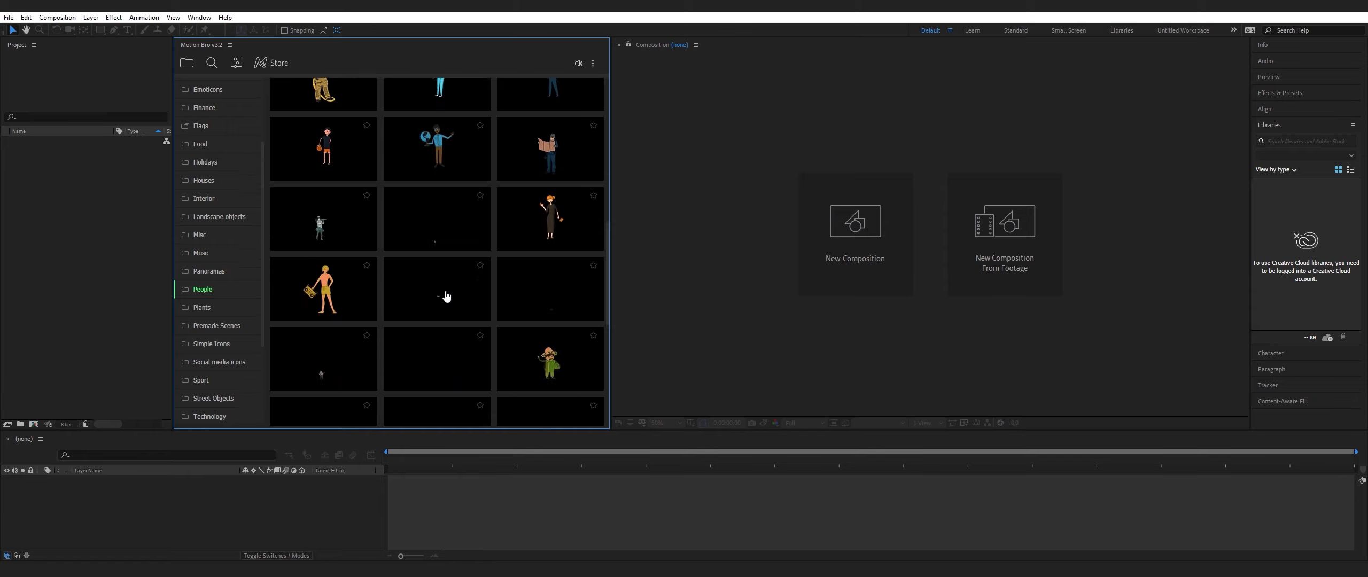
pyautogui.scroll(-5, 443, 294)
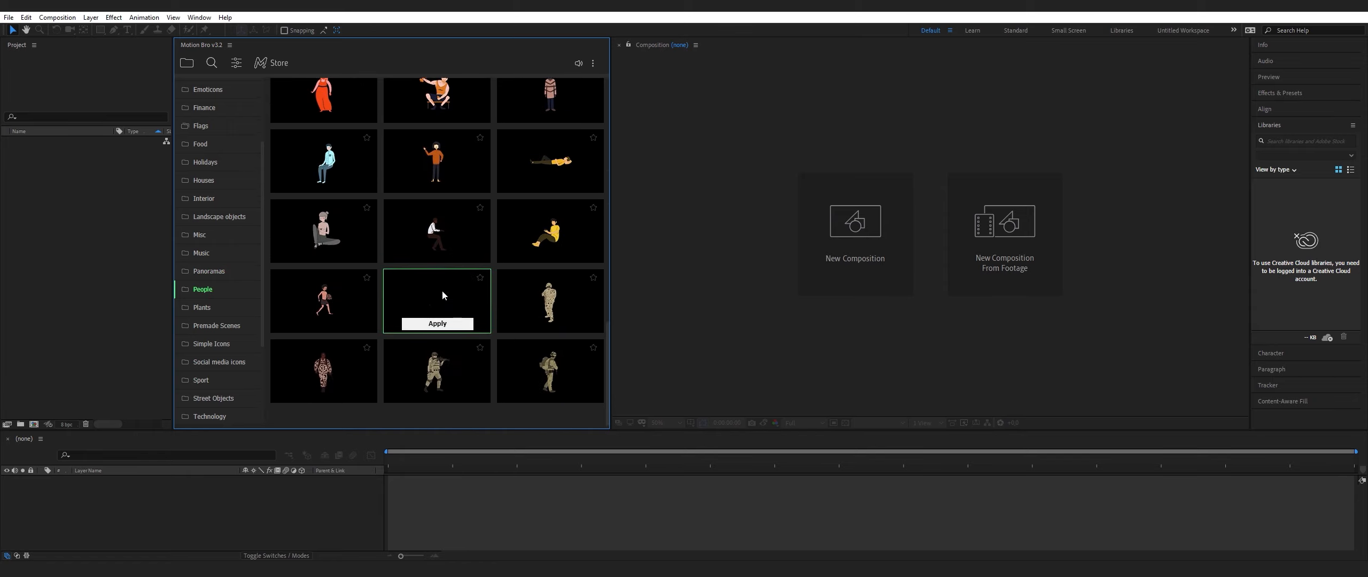
# Look through the animated presets in the Plants category and the ready-made scenes in the Premade Scenes category
pyautogui.click(199, 309)
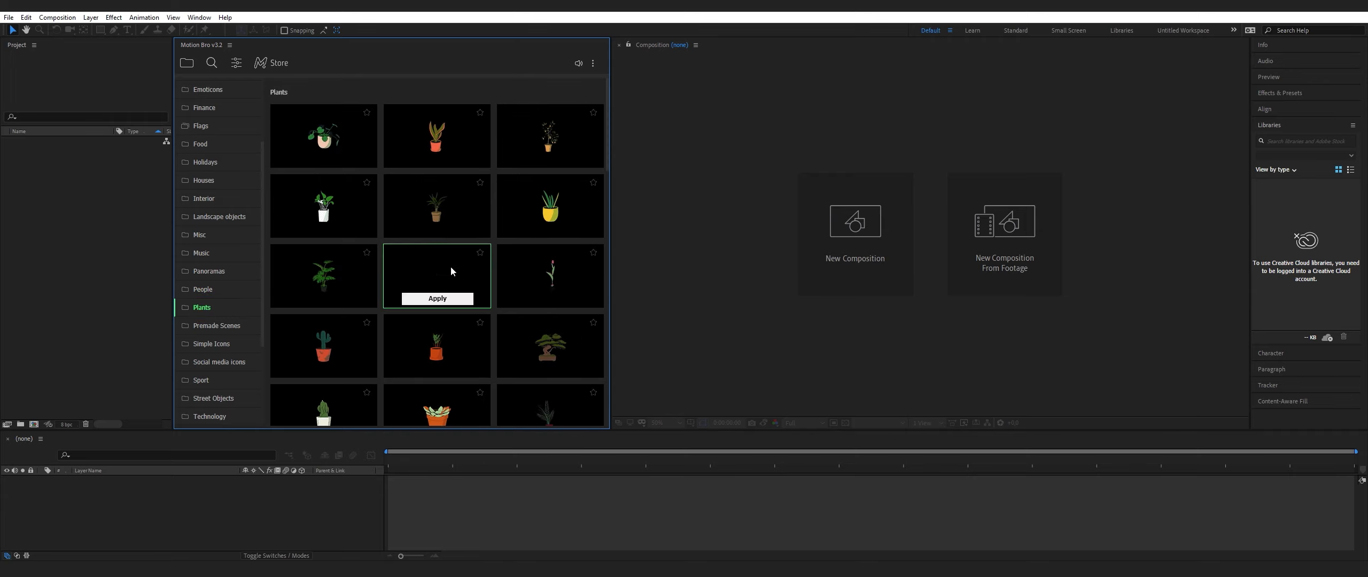
pyautogui.scroll(-1, 451, 271)
pyautogui.scroll(-10, 451, 271)
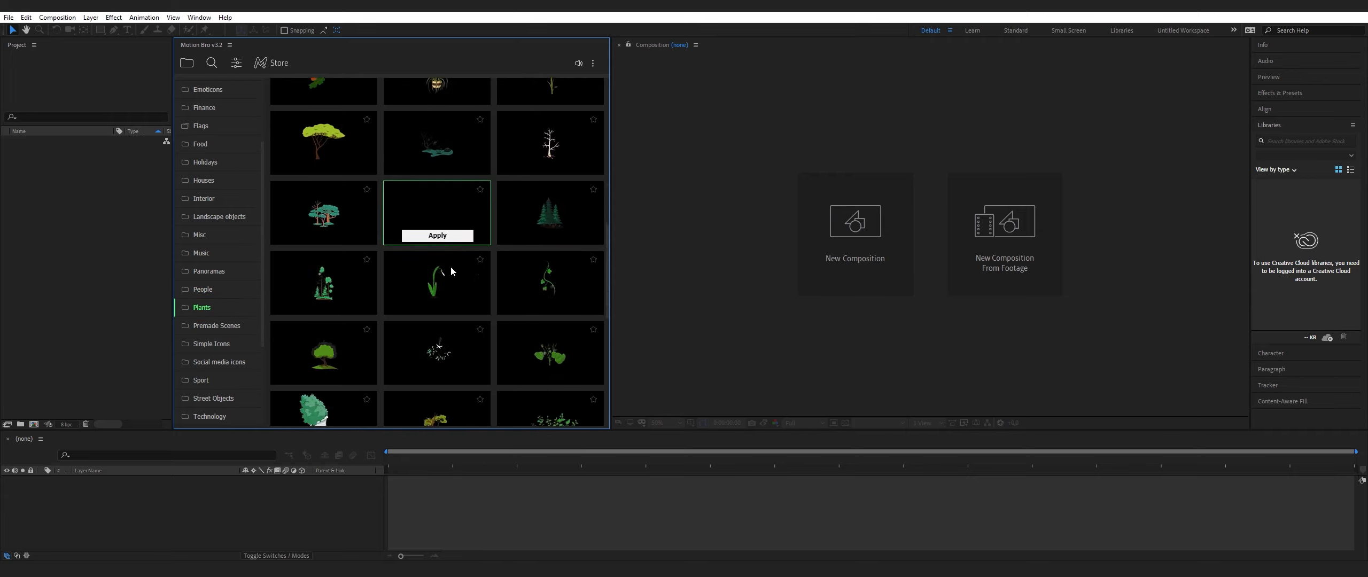
pyautogui.scroll(-3, 450, 270)
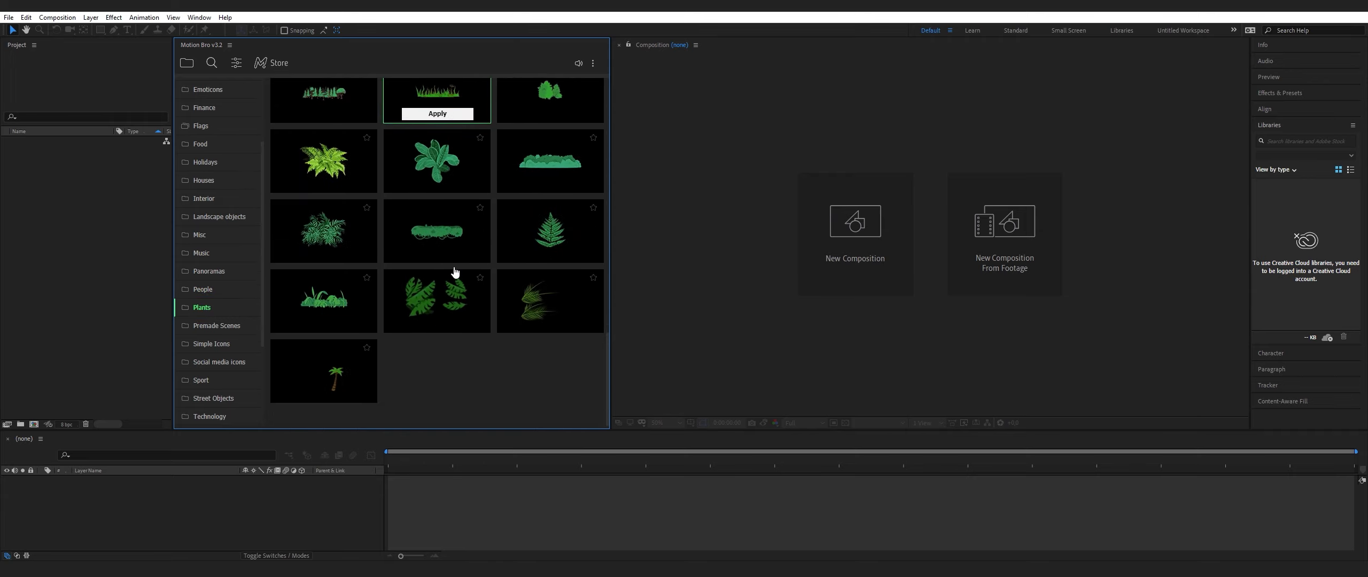
pyautogui.click(204, 325)
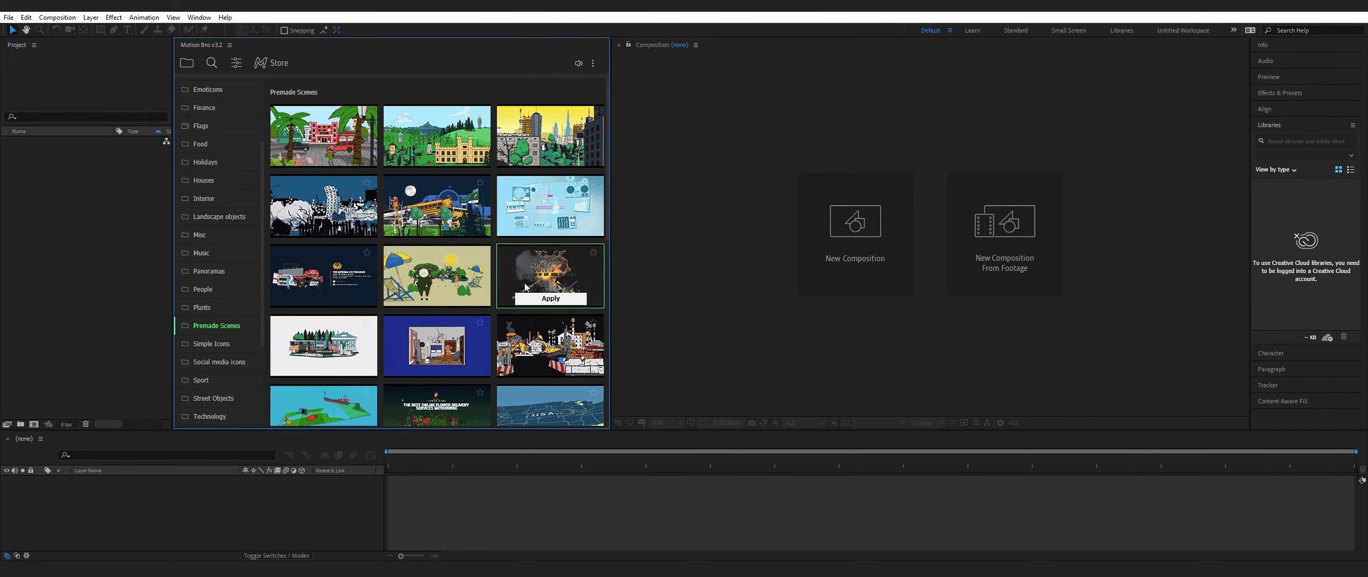
pyautogui.scroll(-5, 525, 288)
pyautogui.scroll(-2, 526, 289)
# Look through the animated icon presets in the Simple Icons category
pyautogui.click(203, 345)
pyautogui.scroll(-3, 468, 272)
pyautogui.scroll(-8, 468, 272)
pyautogui.scroll(-10, 468, 273)
pyautogui.scroll(-8, 469, 277)
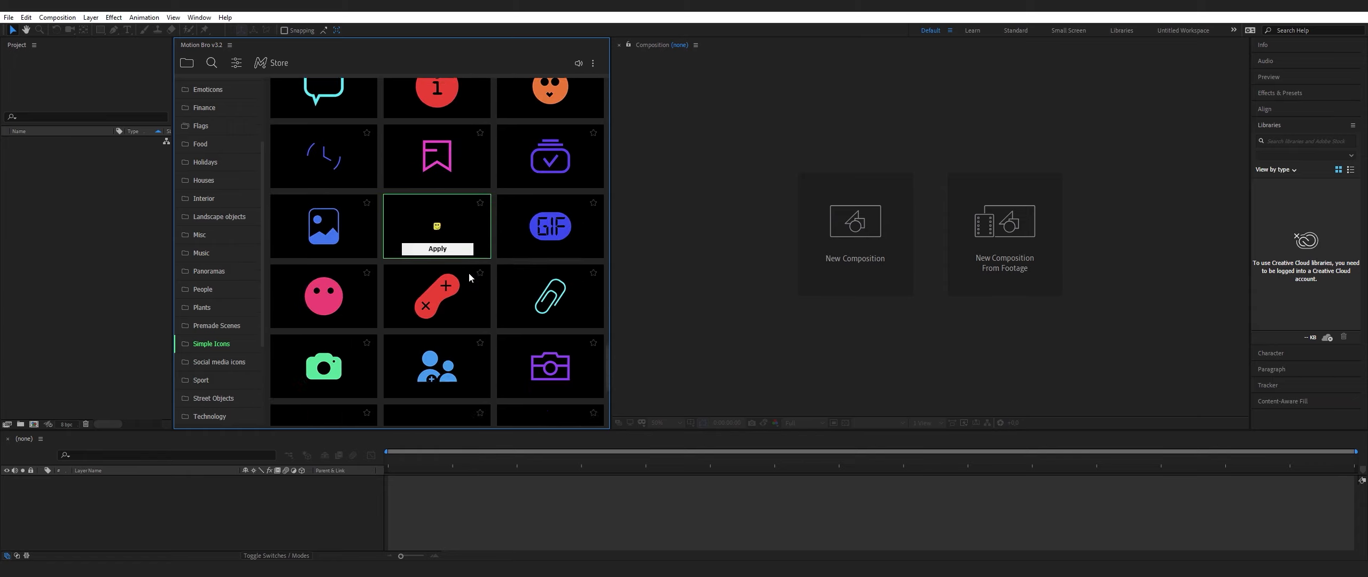
pyautogui.scroll(-4, 468, 272)
# Look through the presets in the Social media icons and Sport categories down to the end of each list
pyautogui.click(209, 361)
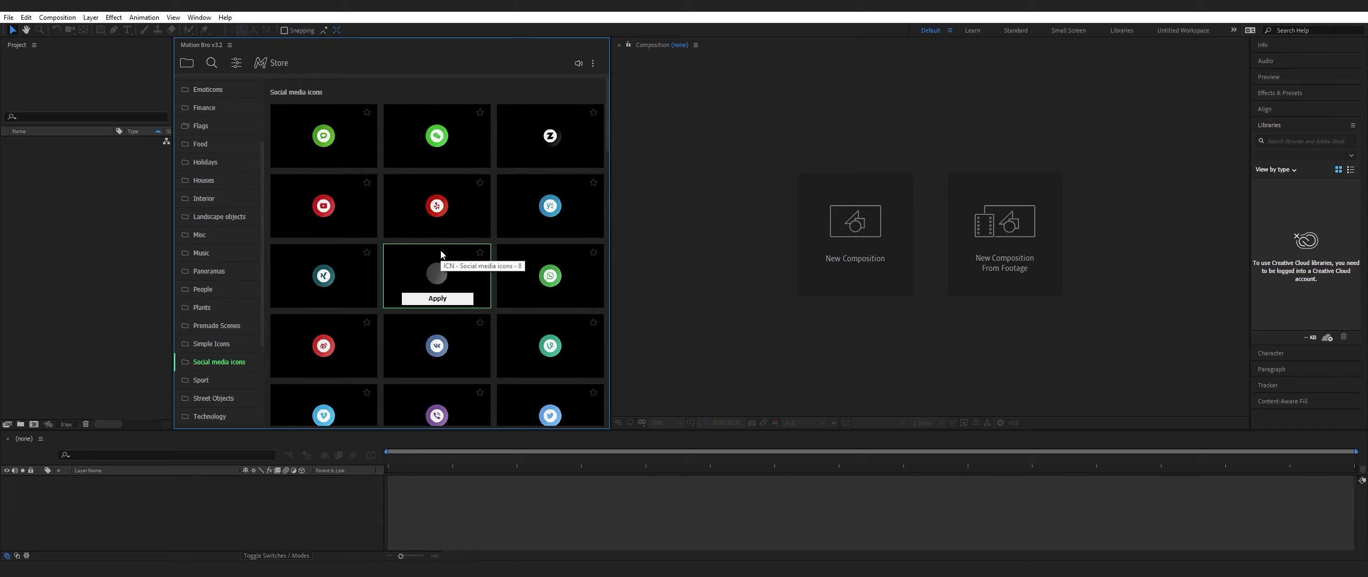
pyautogui.scroll(-1, 443, 252)
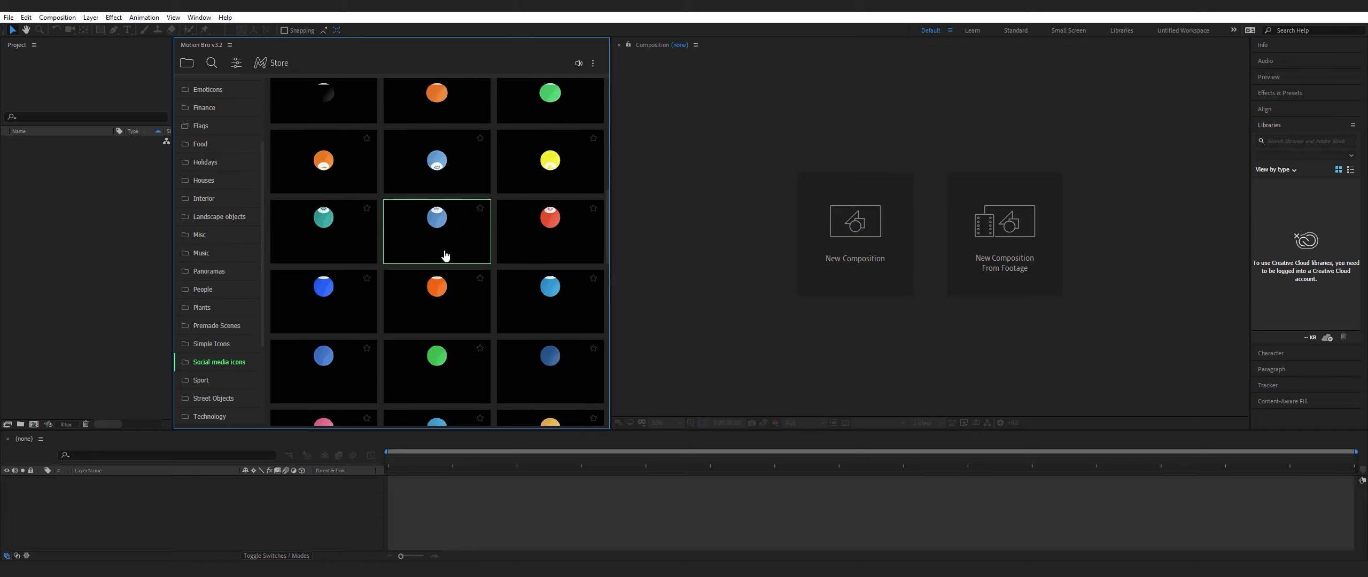
pyautogui.scroll(-9, 445, 256)
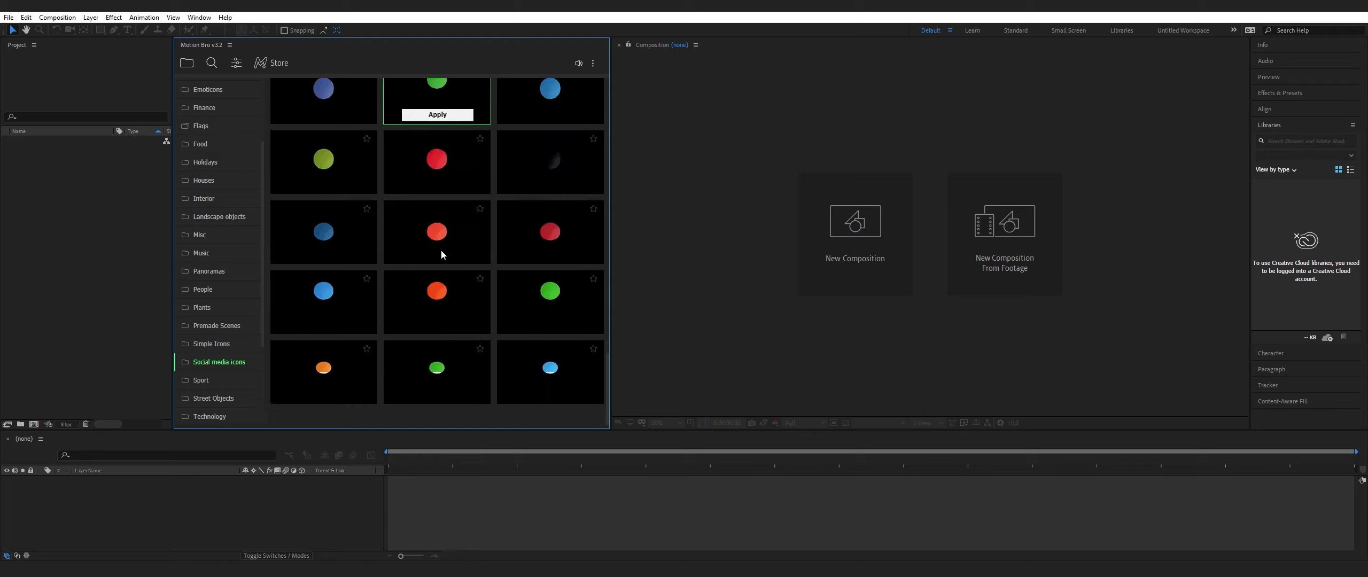
pyautogui.click(207, 381)
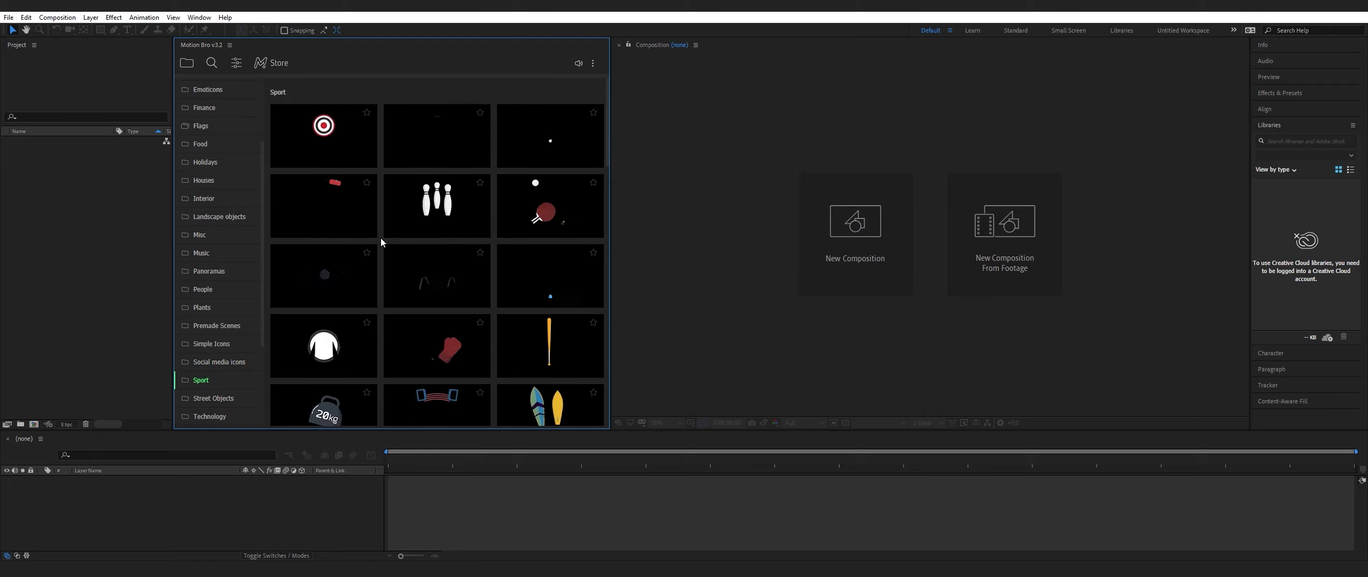
pyautogui.scroll(-9, 407, 249)
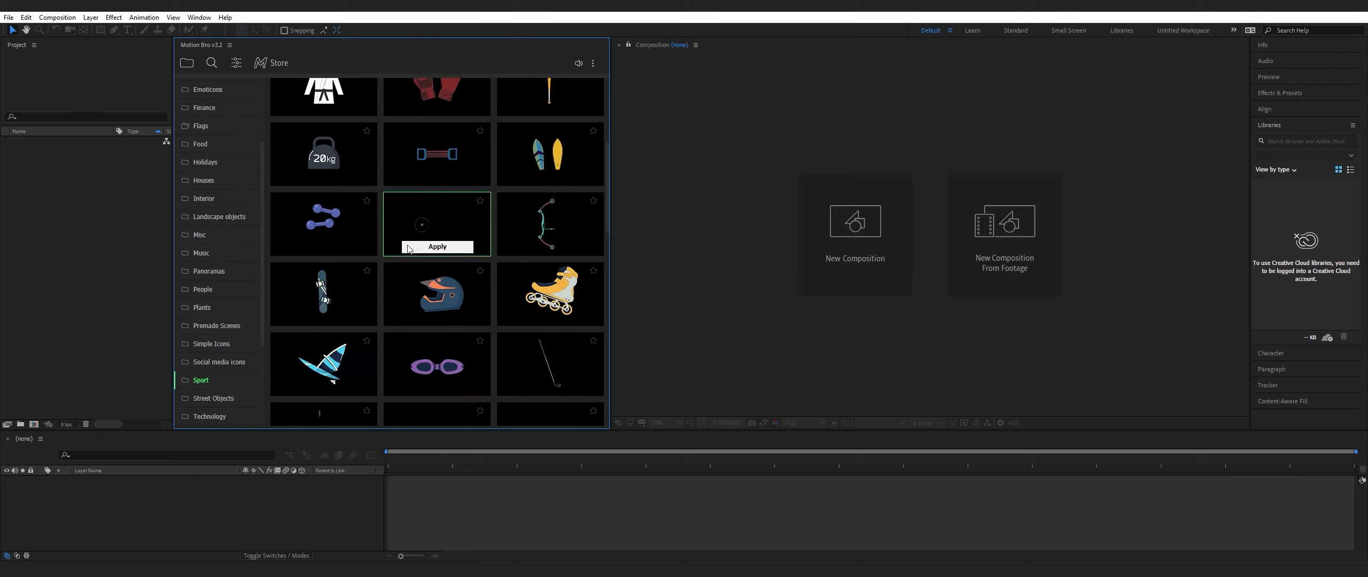
pyautogui.scroll(-10, 407, 245)
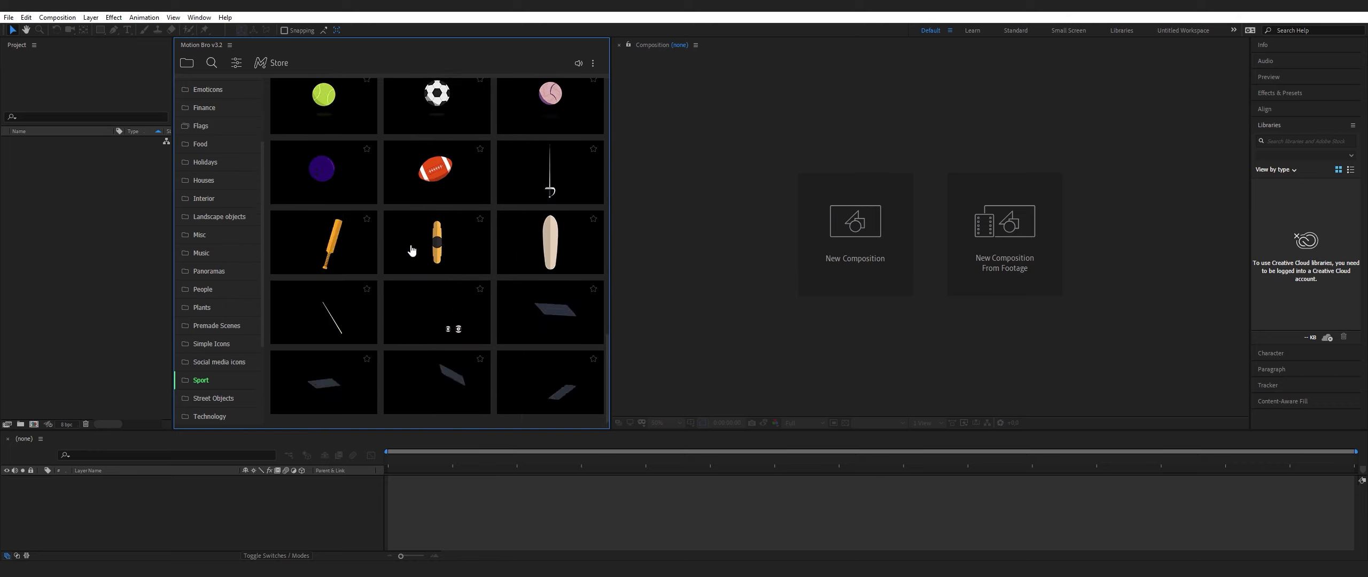
pyautogui.scroll(-3, 203, 342)
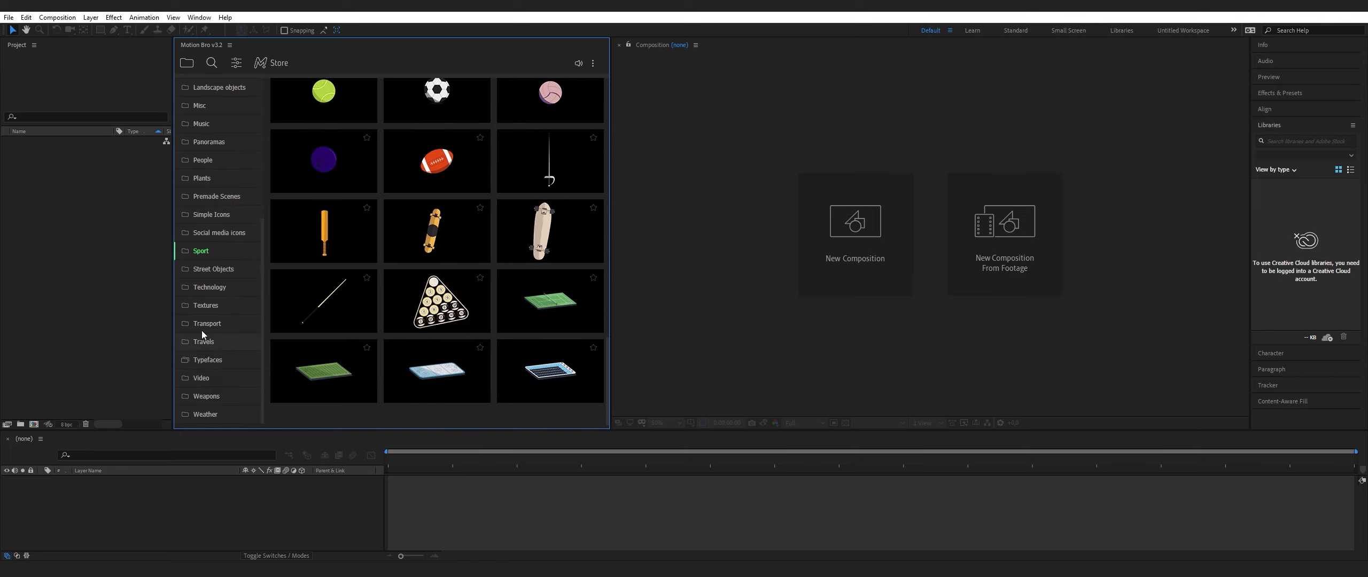
# Look through the animated presets in the Street Objects and Technology categories
pyautogui.click(206, 268)
pyautogui.scroll(-10, 447, 235)
pyautogui.scroll(-8, 445, 234)
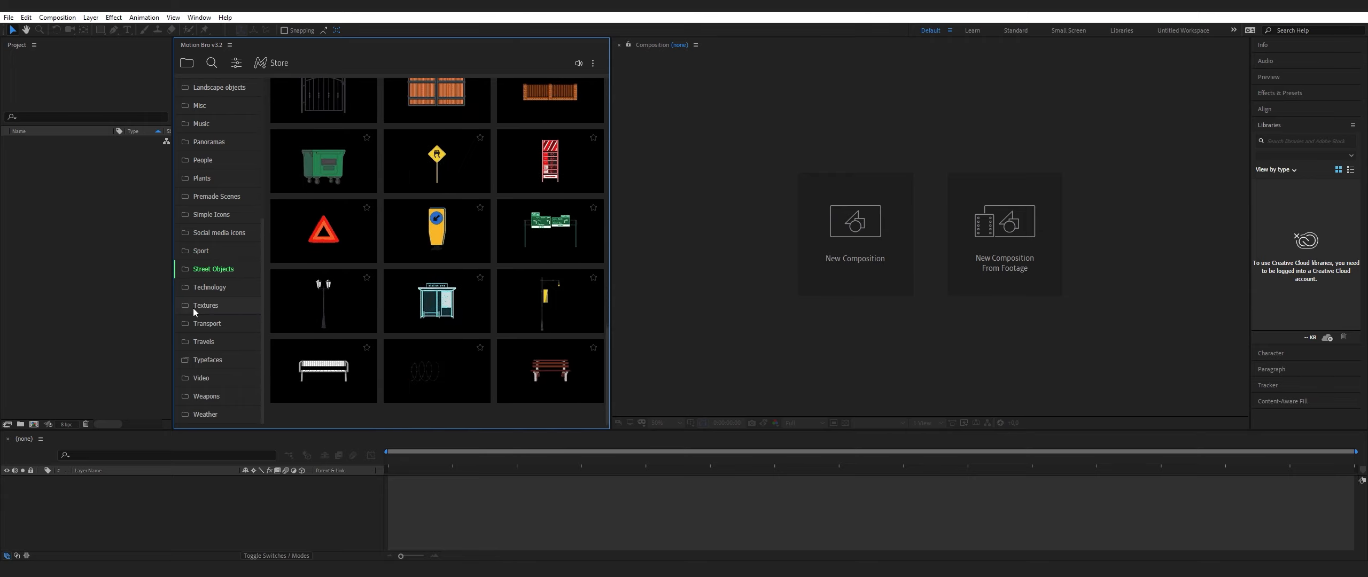
pyautogui.click(203, 287)
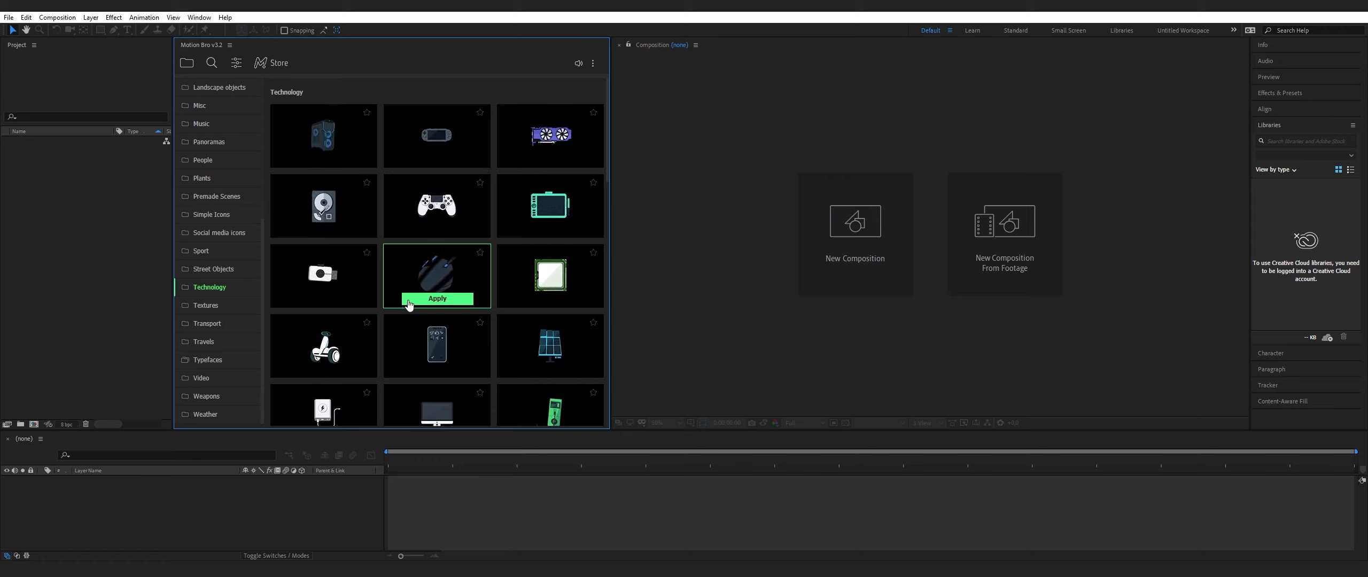
pyautogui.scroll(-5, 409, 305)
pyautogui.scroll(-5, 408, 305)
pyautogui.scroll(-5, 405, 300)
# Look through the pattern presets in the Textures category and the vehicle presets in the Transport category
pyautogui.click(203, 306)
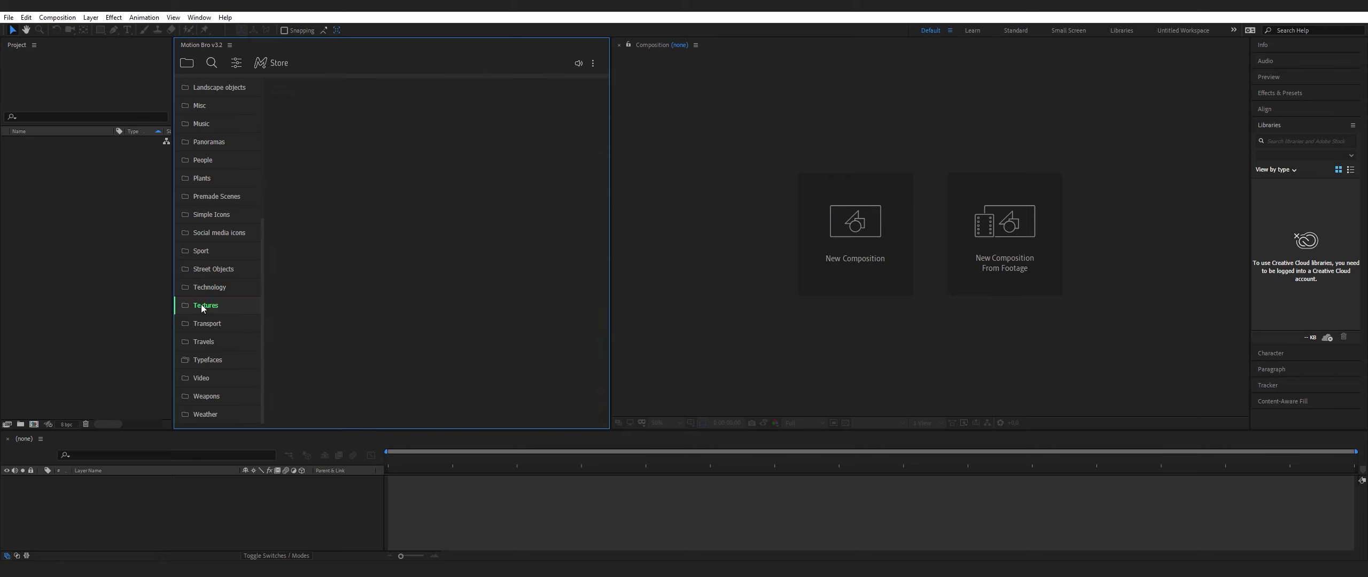
pyautogui.scroll(-10, 499, 315)
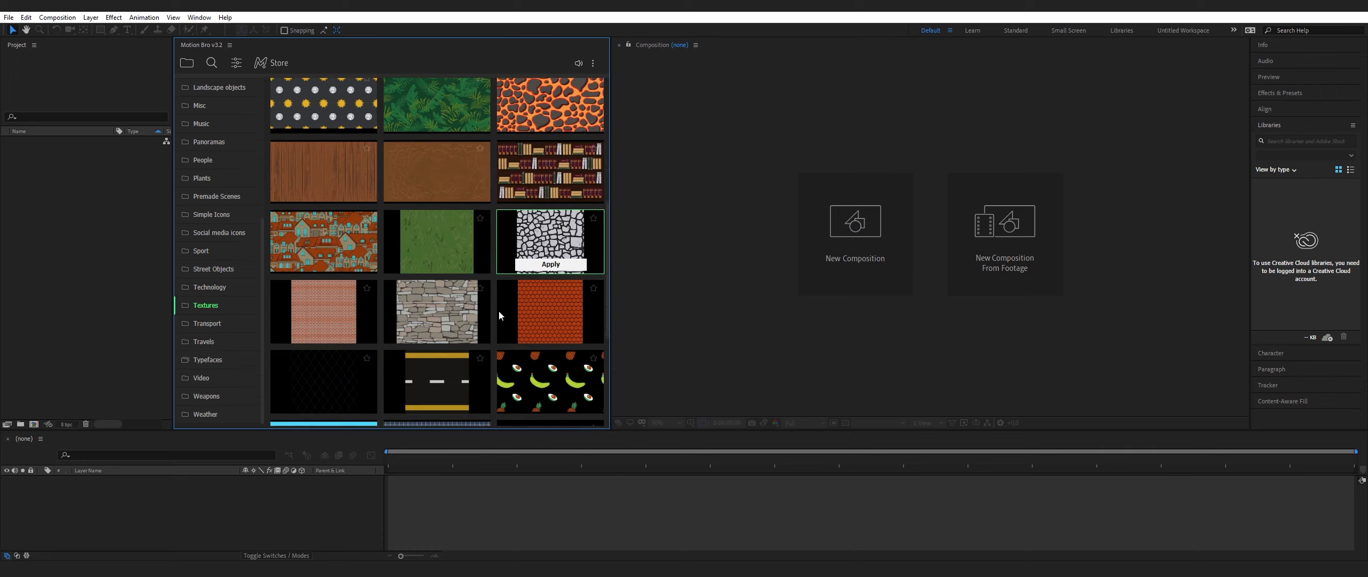
pyautogui.click(207, 324)
pyautogui.scroll(-2, 360, 290)
pyautogui.scroll(-10, 363, 294)
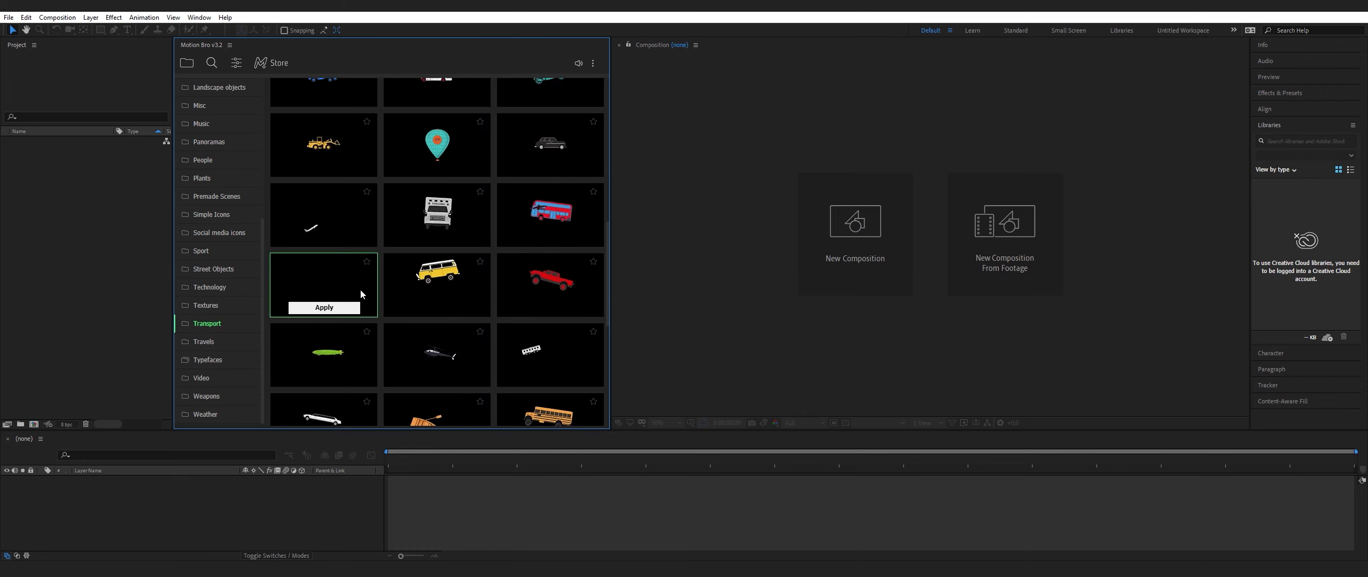
# Look through the animated presets in the Travels category down to the end of the list
pyautogui.click(205, 342)
pyautogui.scroll(-5, 356, 276)
pyautogui.scroll(-3, 357, 276)
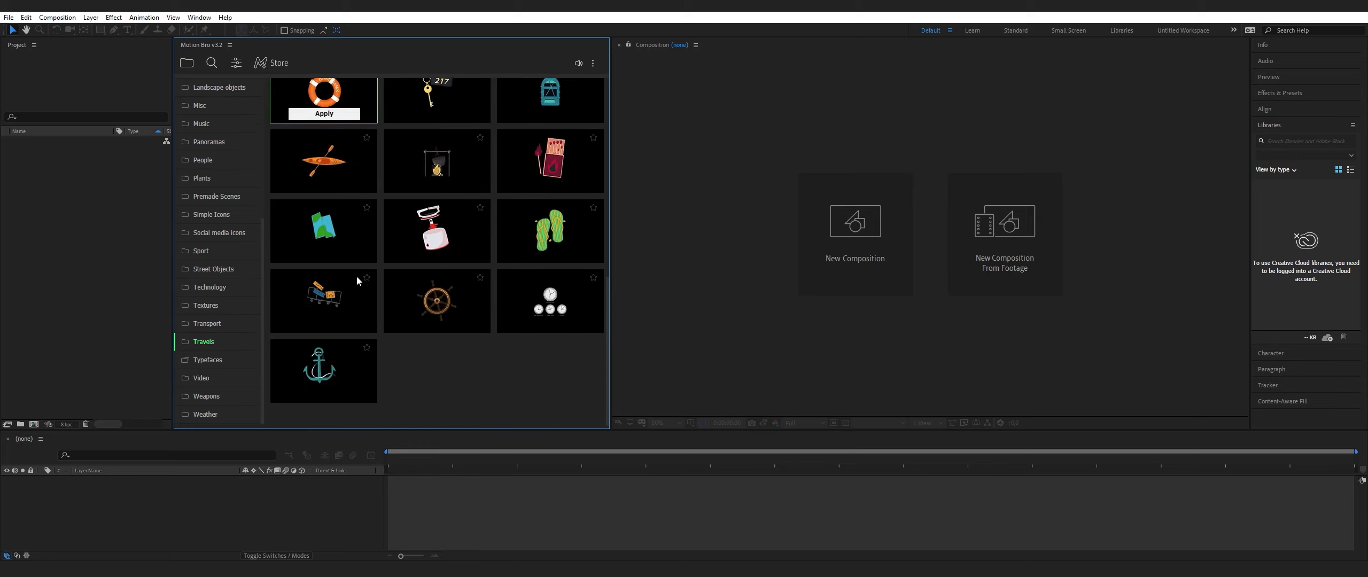
# Look through the animated letters, symbols and numbers of the three typefaces in the Typefaces category
pyautogui.click(205, 360)
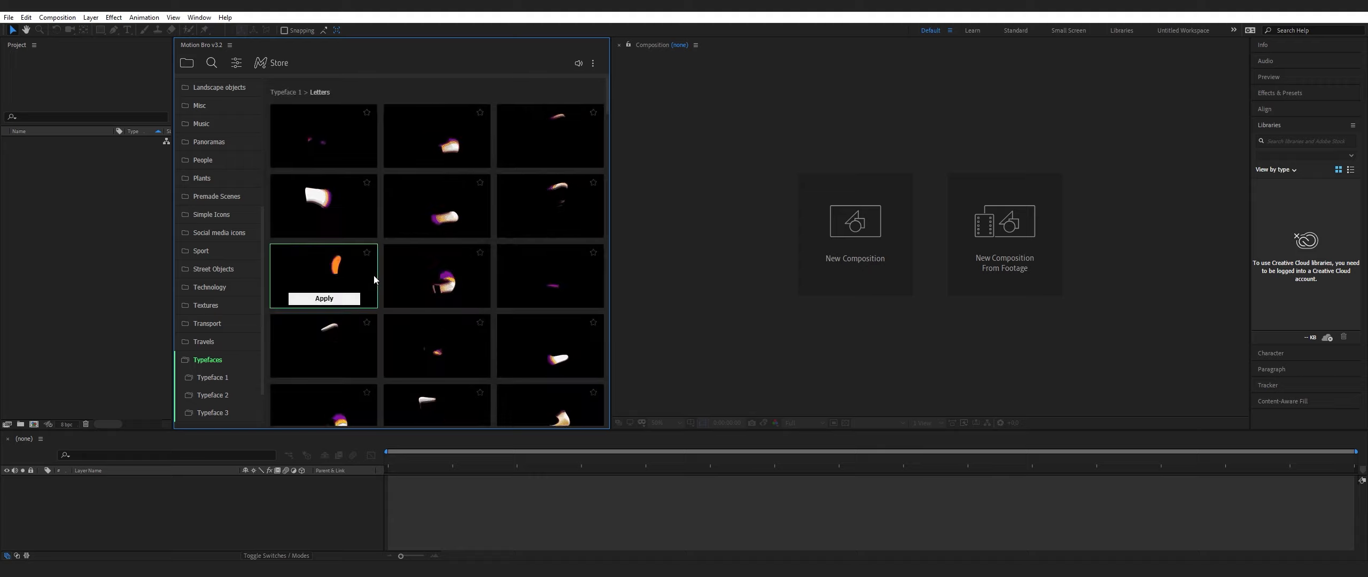
pyautogui.scroll(-10, 507, 291)
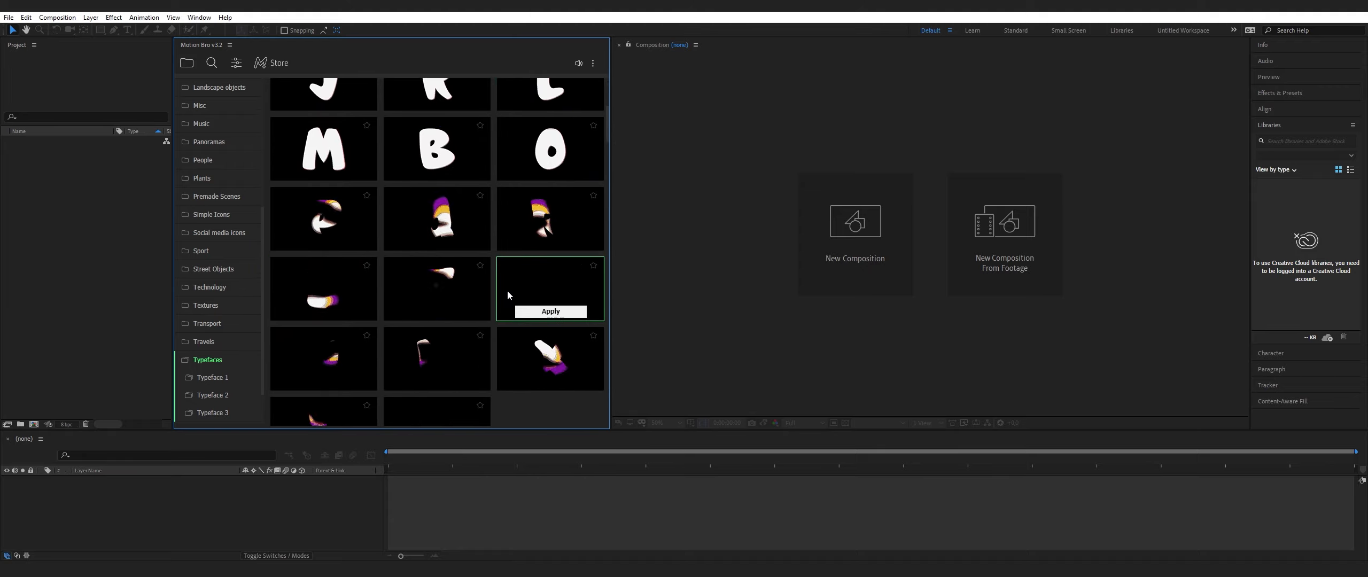
pyautogui.scroll(-10, 507, 295)
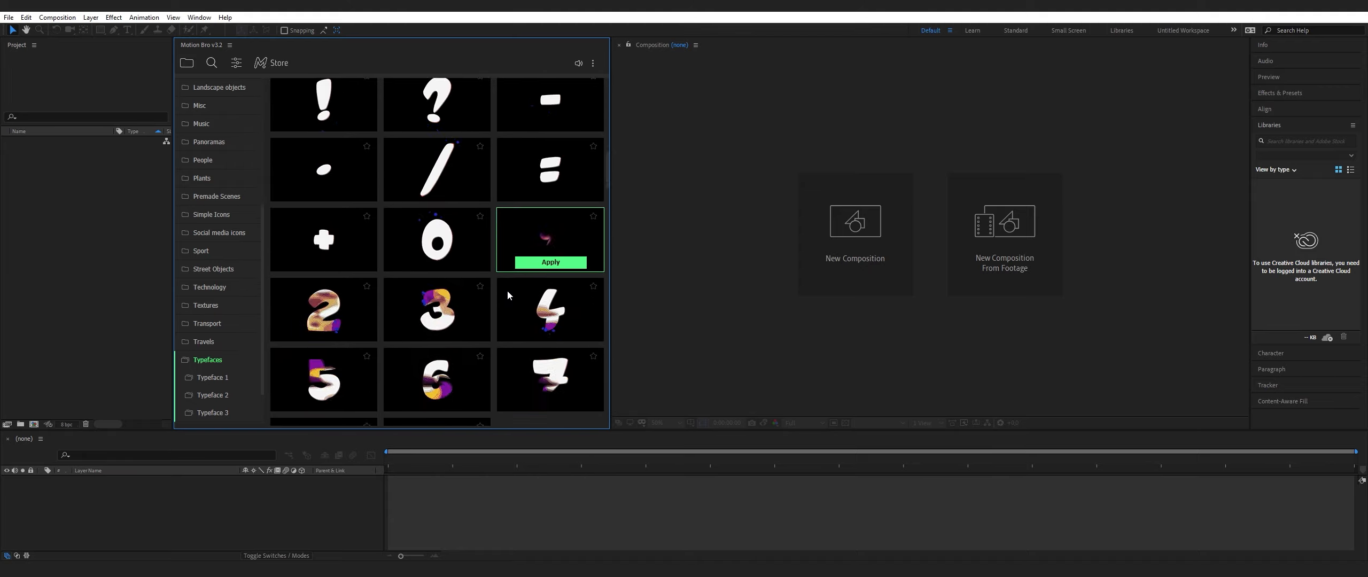
pyautogui.scroll(-10, 507, 295)
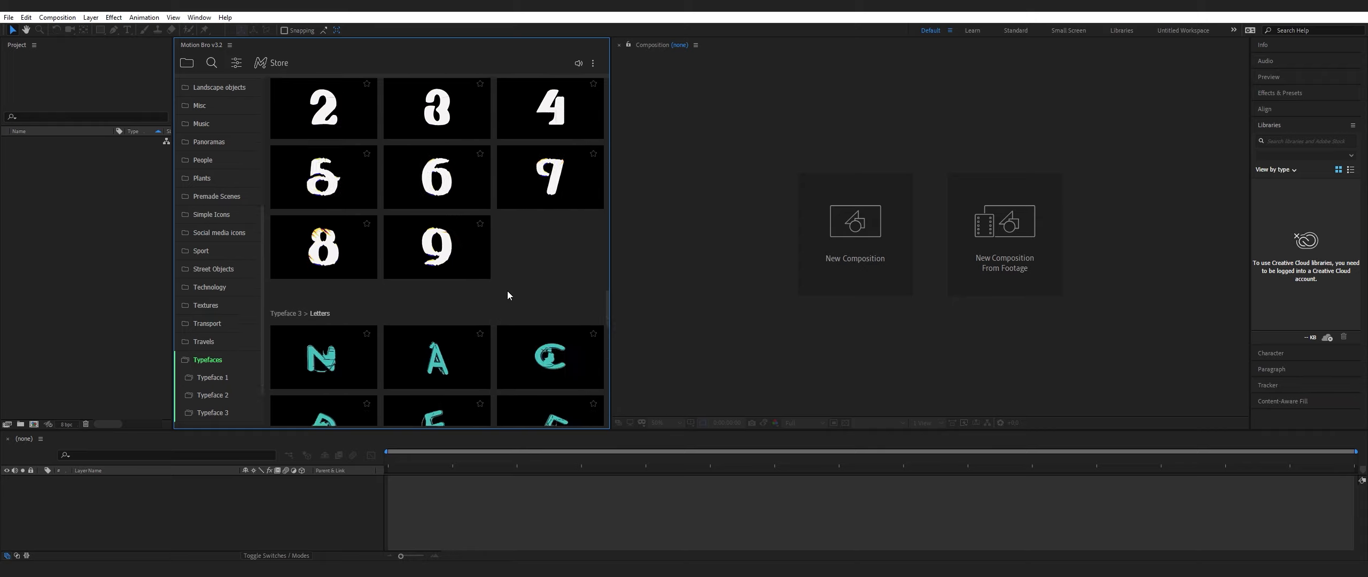
pyautogui.scroll(-10, 507, 291)
pyautogui.scroll(-10, 506, 290)
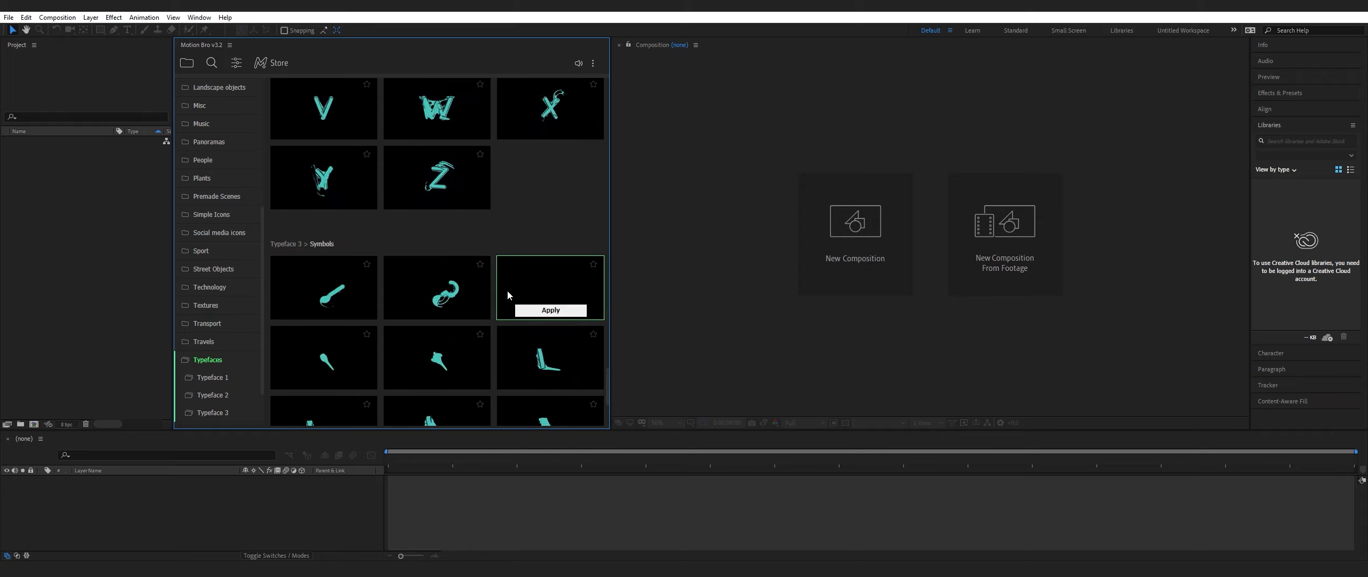
# Look through the film and camera presets in the Video category down to the end of the list
pyautogui.click(203, 361)
pyautogui.click(199, 378)
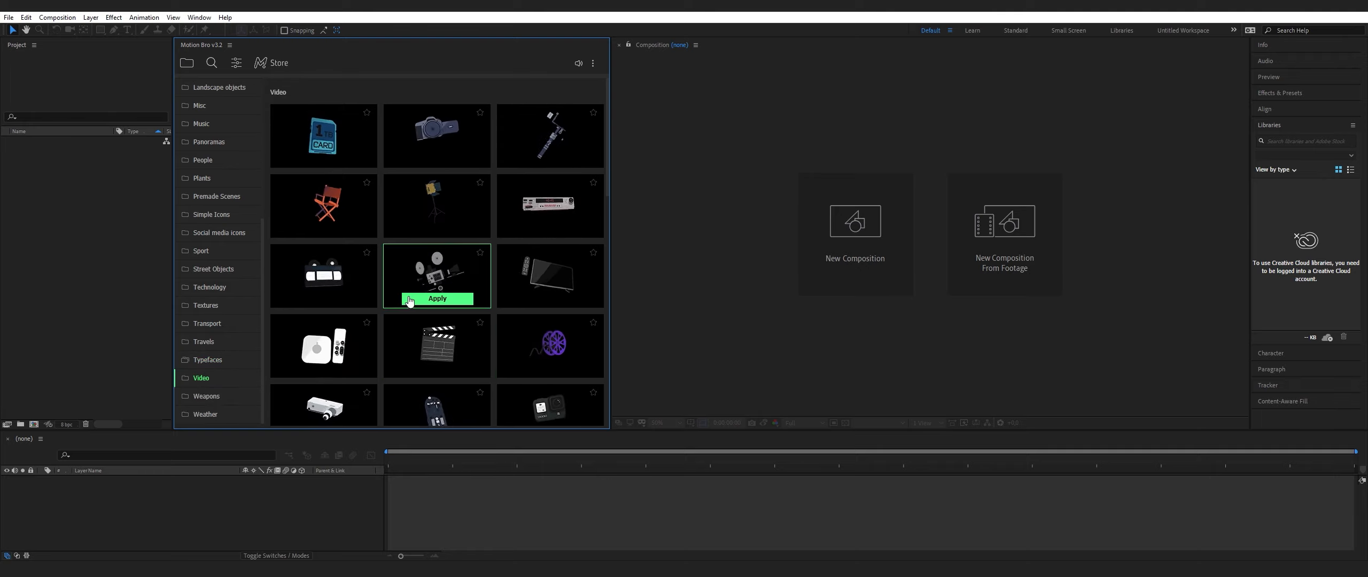
pyautogui.scroll(-10, 406, 302)
pyautogui.scroll(-5, 409, 301)
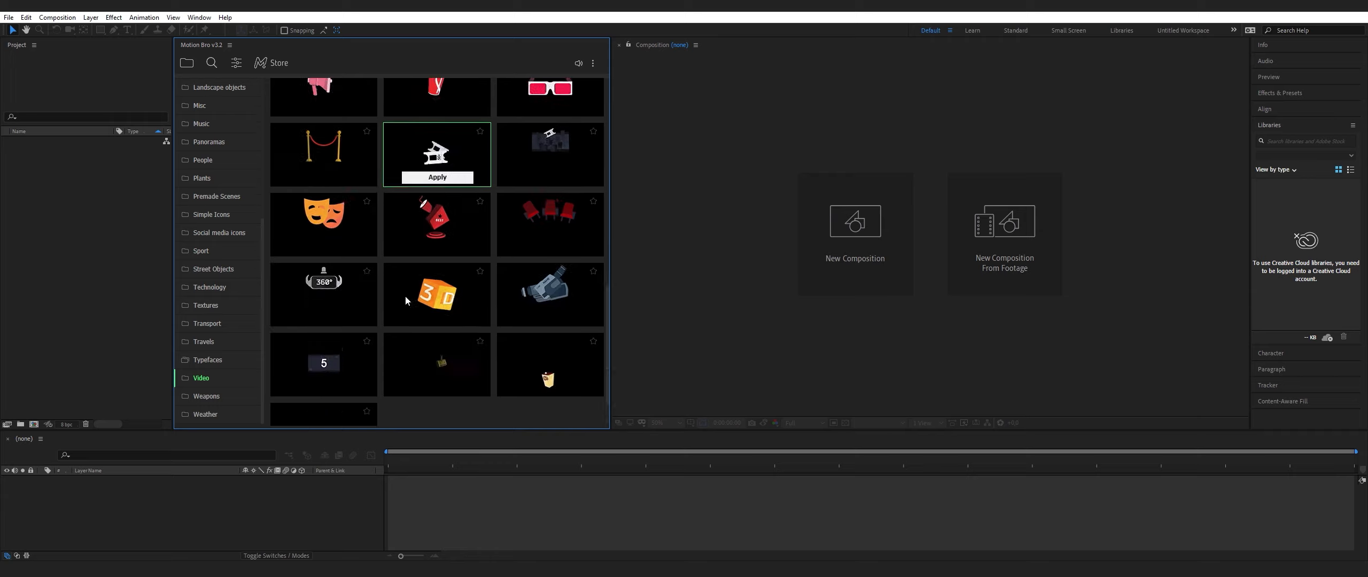
# Look through the animated presets in the Weapons and Weather categories
pyautogui.click(207, 397)
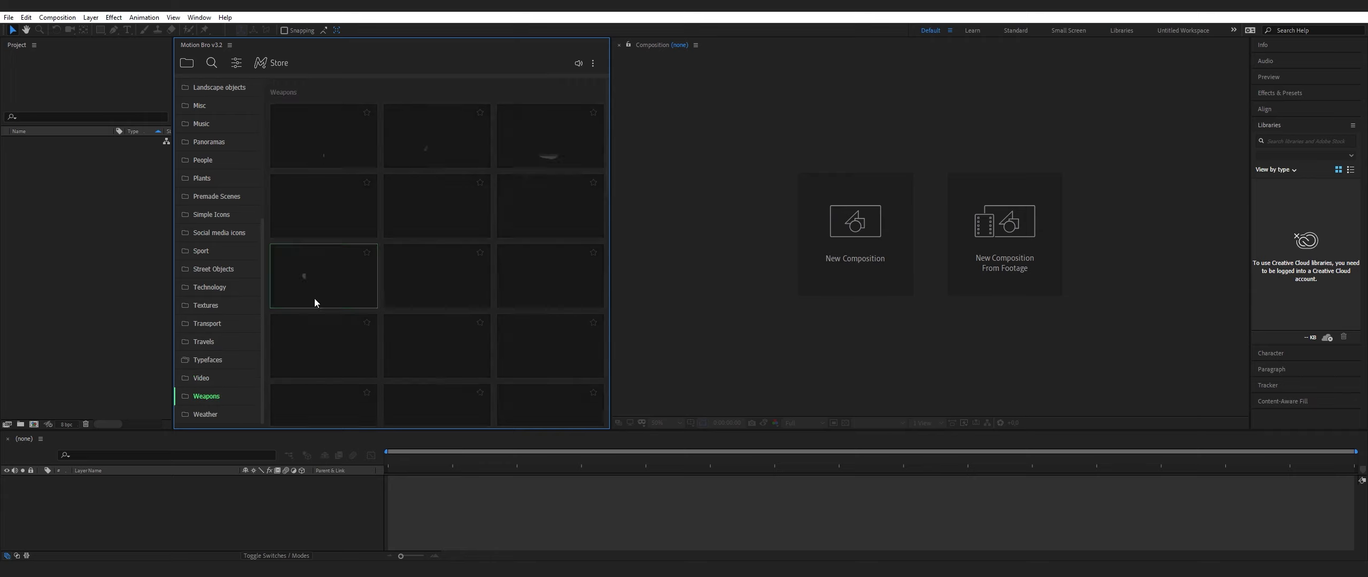
pyautogui.scroll(-3, 342, 284)
pyautogui.scroll(-10, 448, 304)
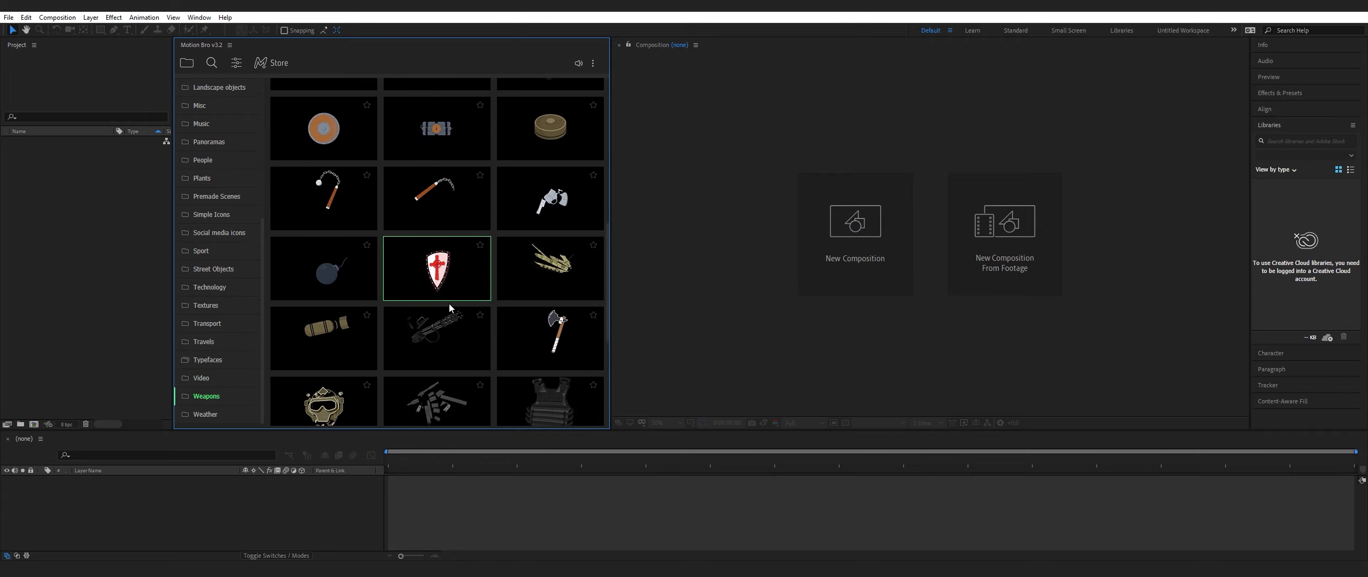
pyautogui.click(205, 412)
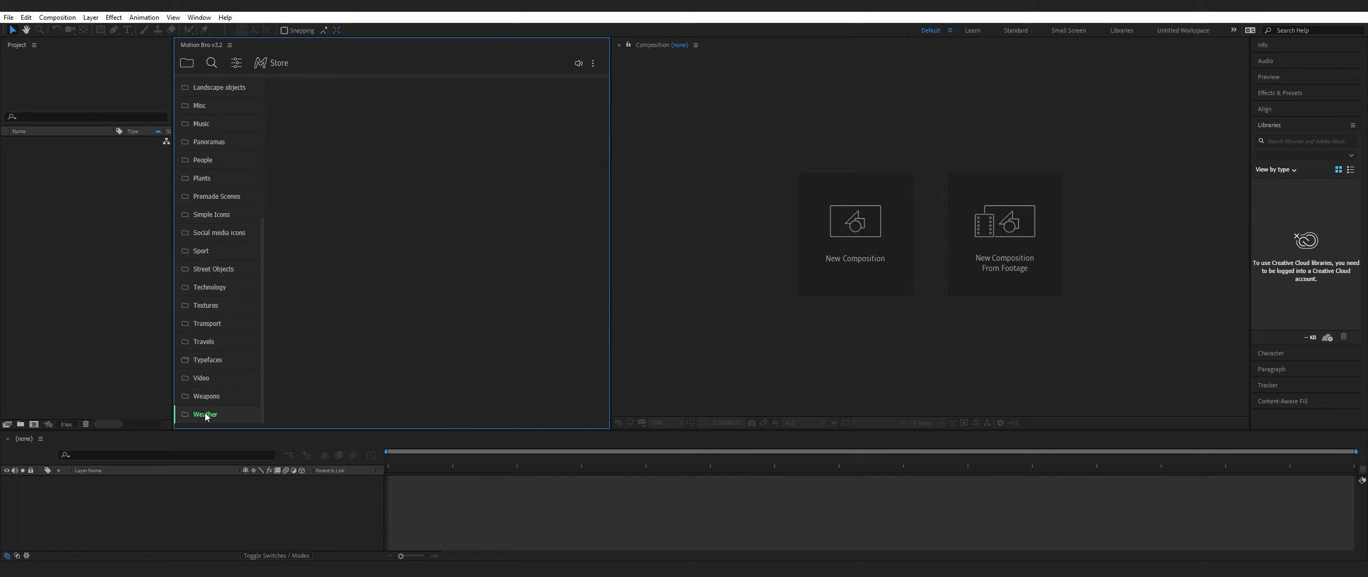
pyautogui.scroll(-5, 331, 352)
pyautogui.scroll(3, 353, 333)
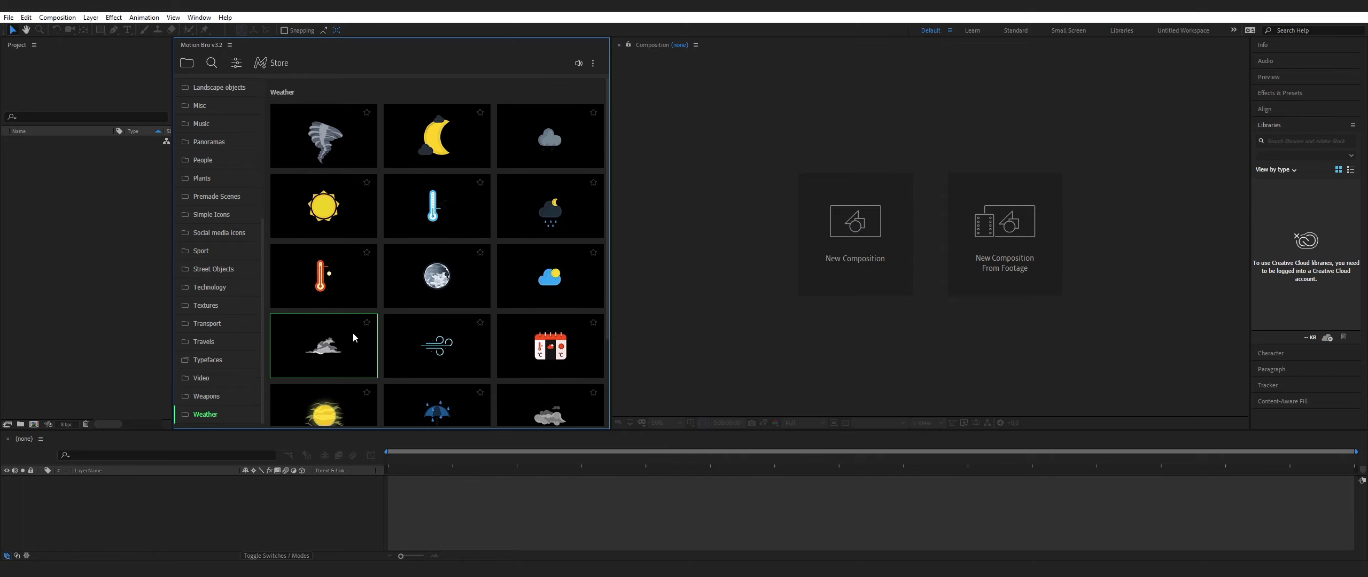
# Create a composition named Test_1 with the HDTV 1080 29,97 preset
pyautogui.click(57, 17)
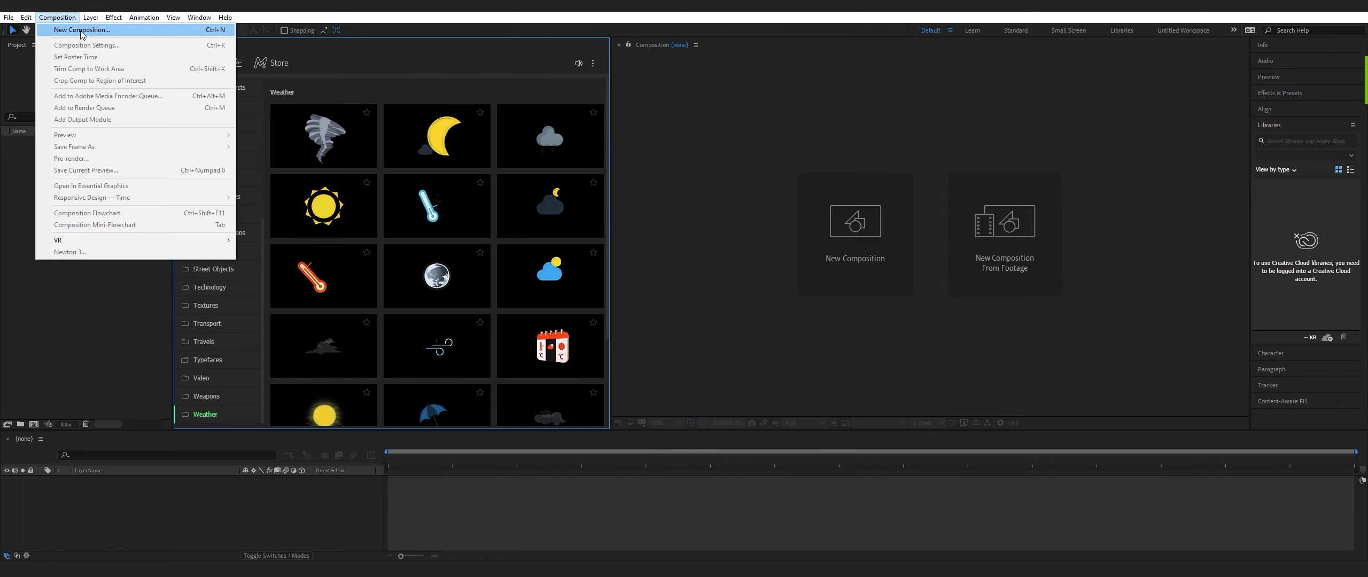
pyautogui.click(80, 31)
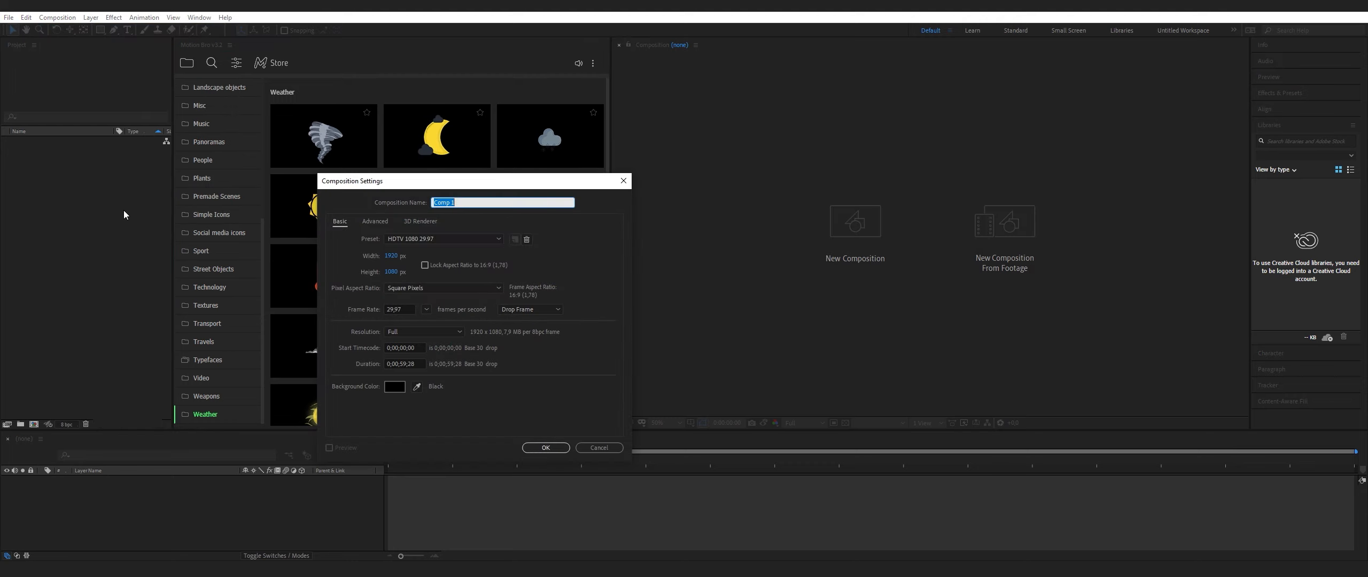
pyautogui.write('Test_1')
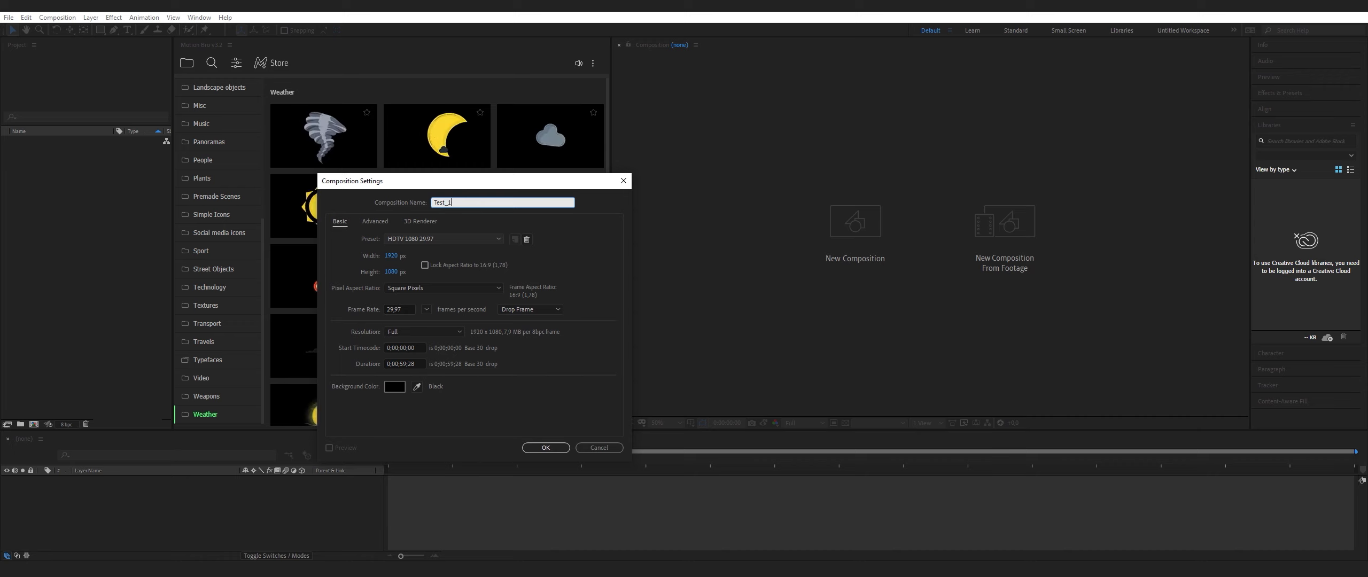
pyautogui.press('Return')
pyautogui.moveTo(463, 239)
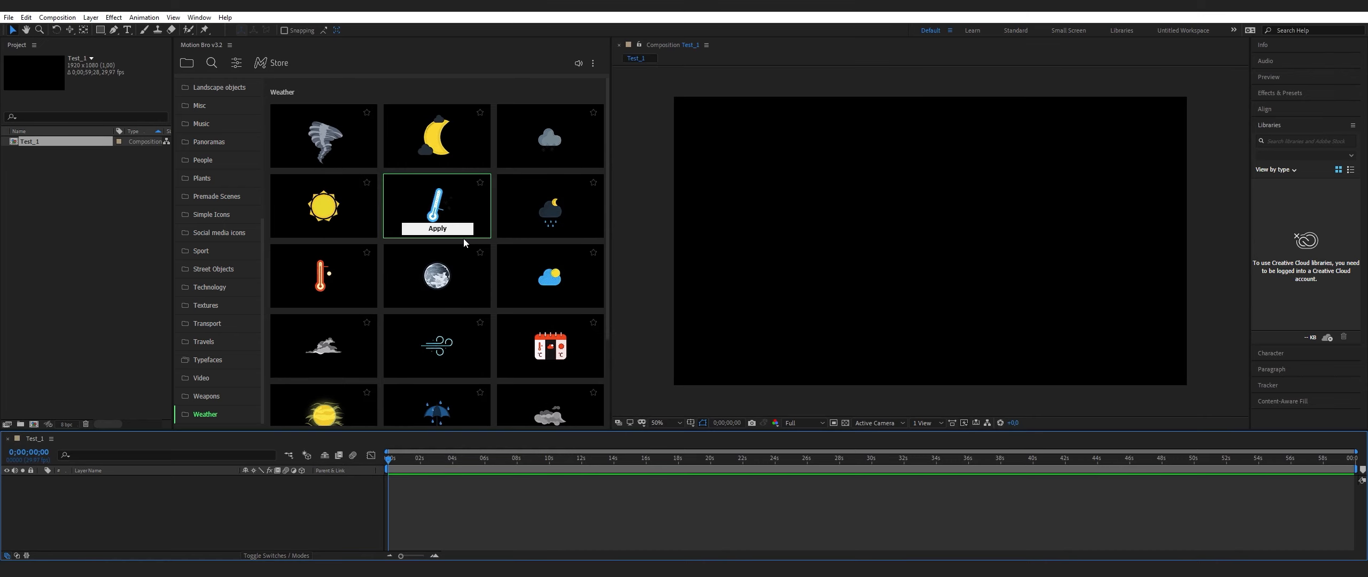
# Apply the purple space preset with the moon surface from the Backgrounds category to the Test_1 composition
pyautogui.scroll(1, 239, 196)
pyautogui.scroll(5, 224, 182)
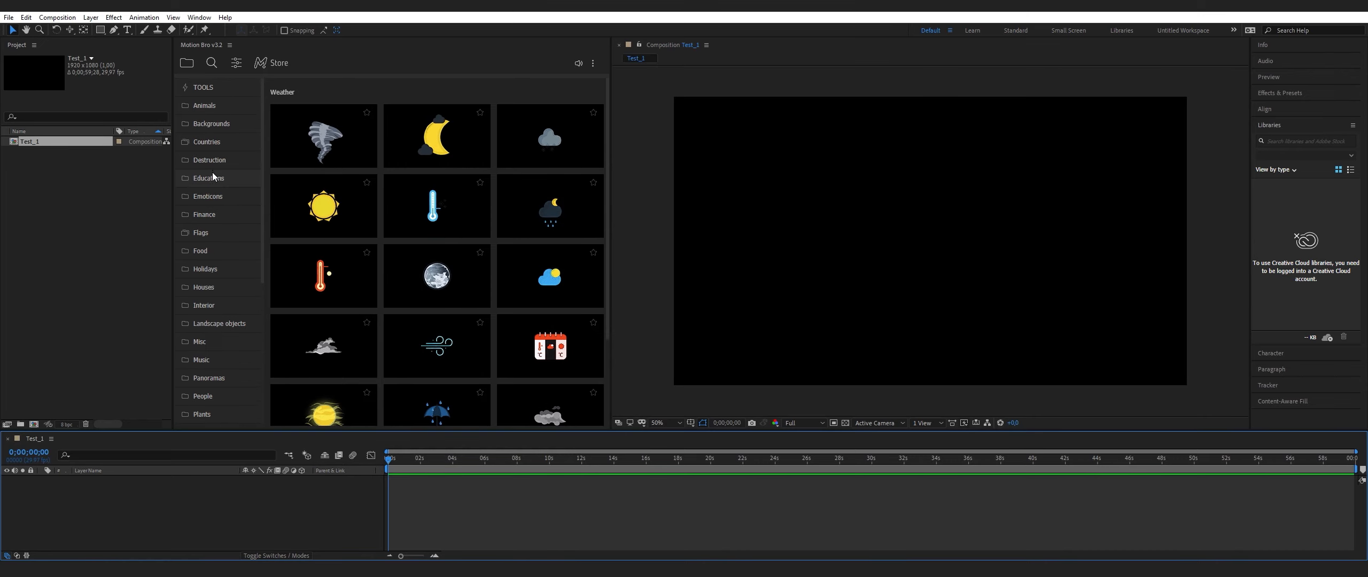
pyautogui.click(213, 124)
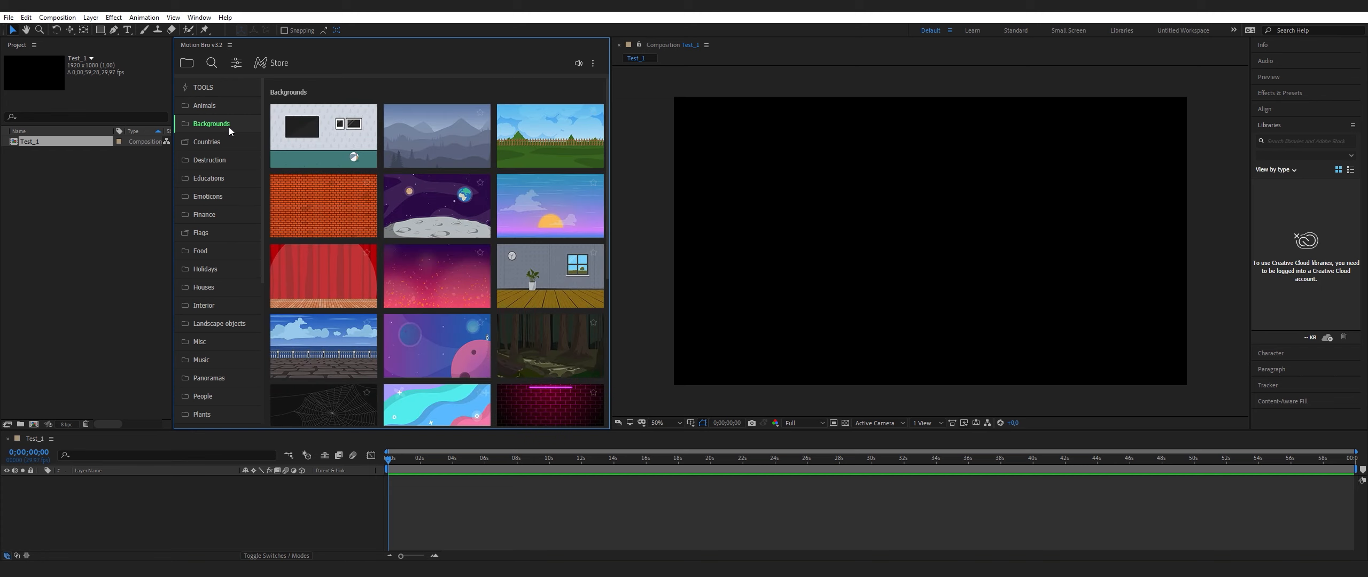
pyautogui.scroll(-4, 543, 257)
pyautogui.moveTo(543, 258)
pyautogui.scroll(4, 543, 265)
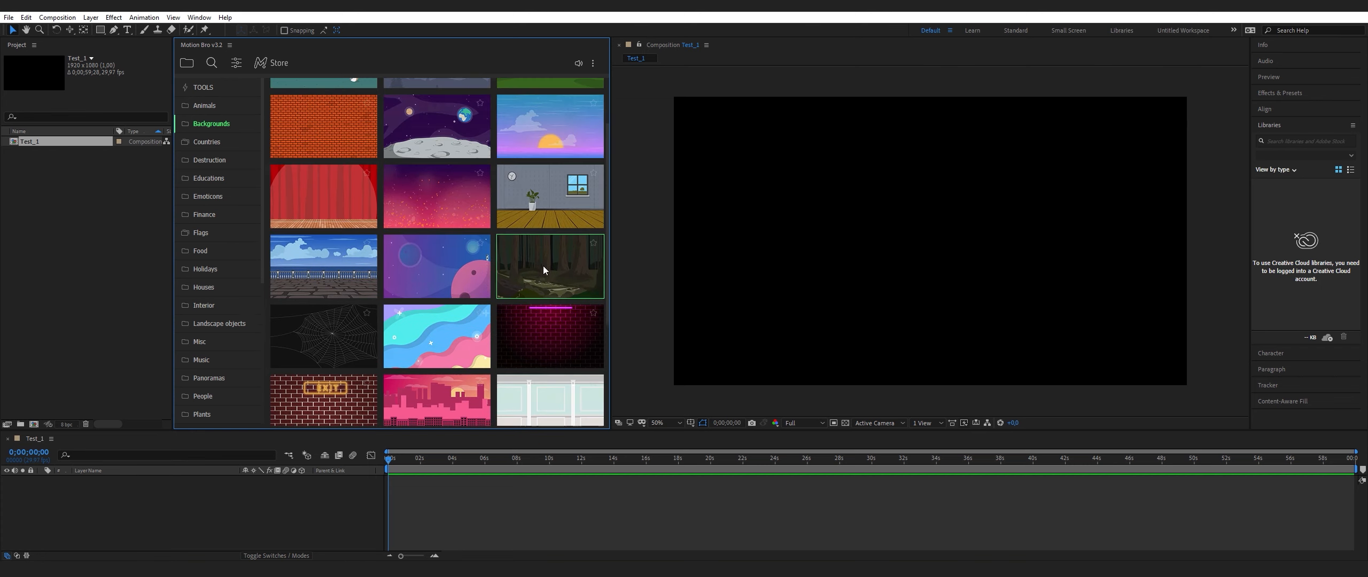
pyautogui.click(444, 232)
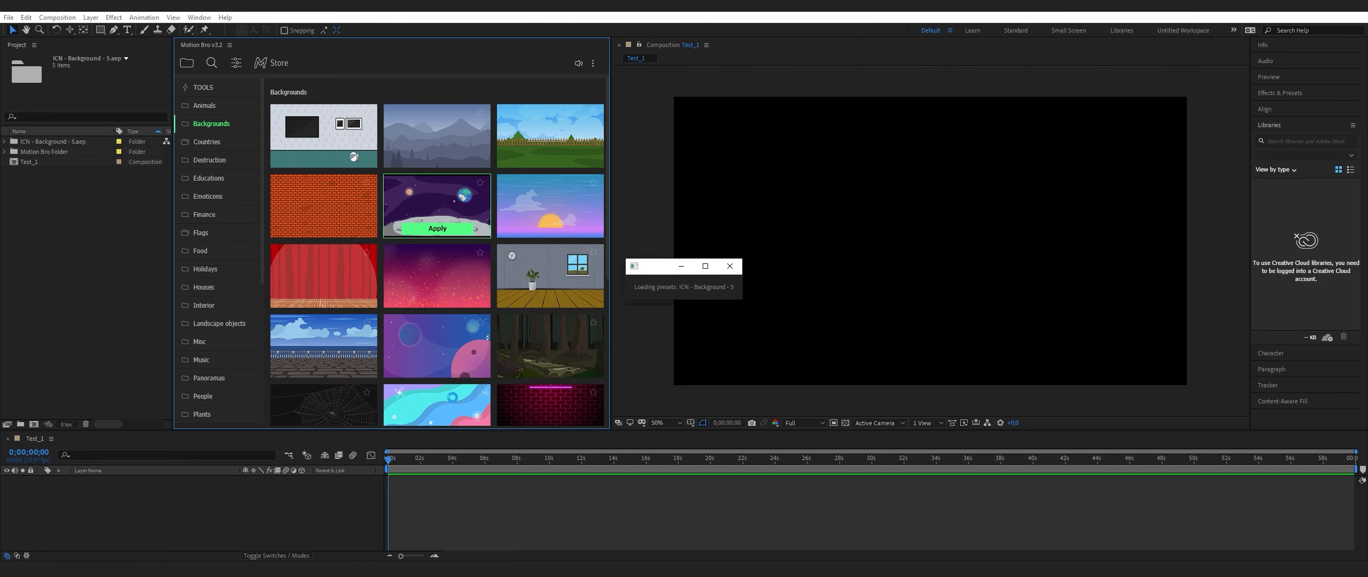
# Move the current time to 0;00;01;02 and set the composition's preview resolution to Third
pyautogui.moveTo(388, 467); pyautogui.dragTo(389, 468)
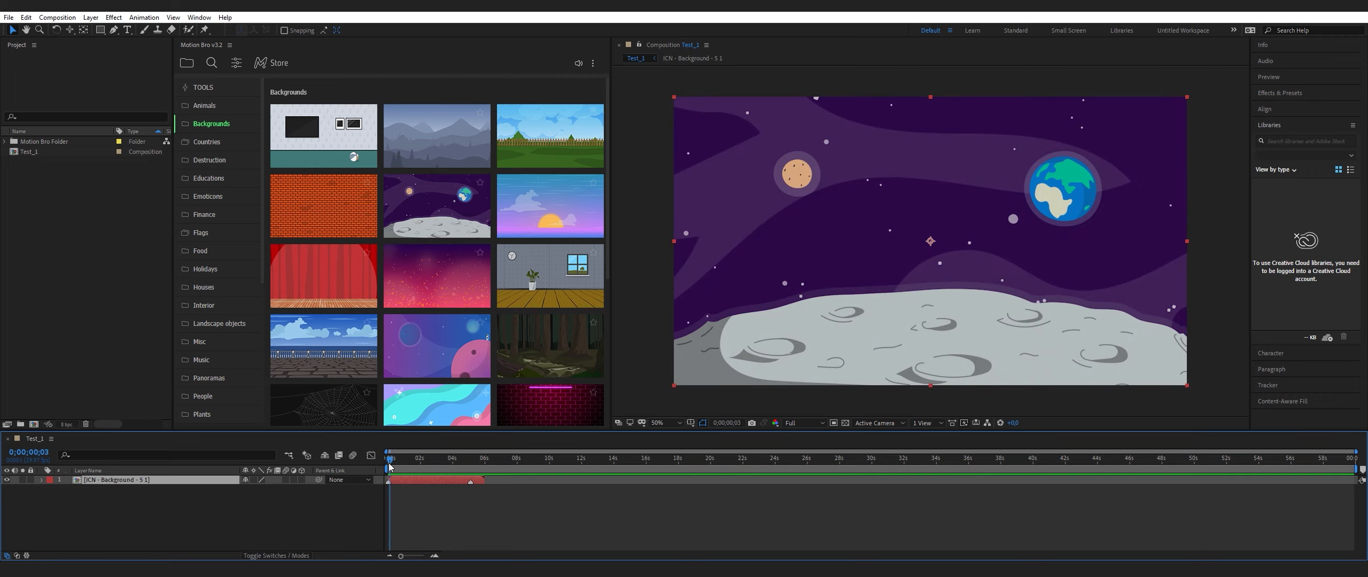
pyautogui.click(805, 425)
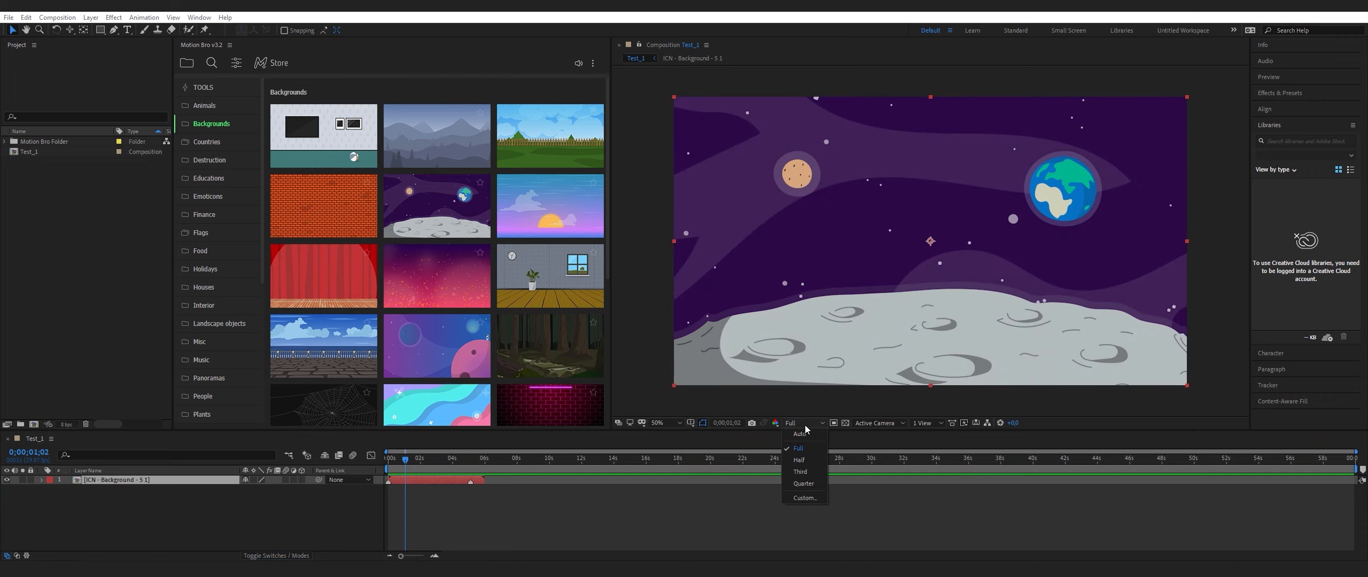
pyautogui.click(800, 472)
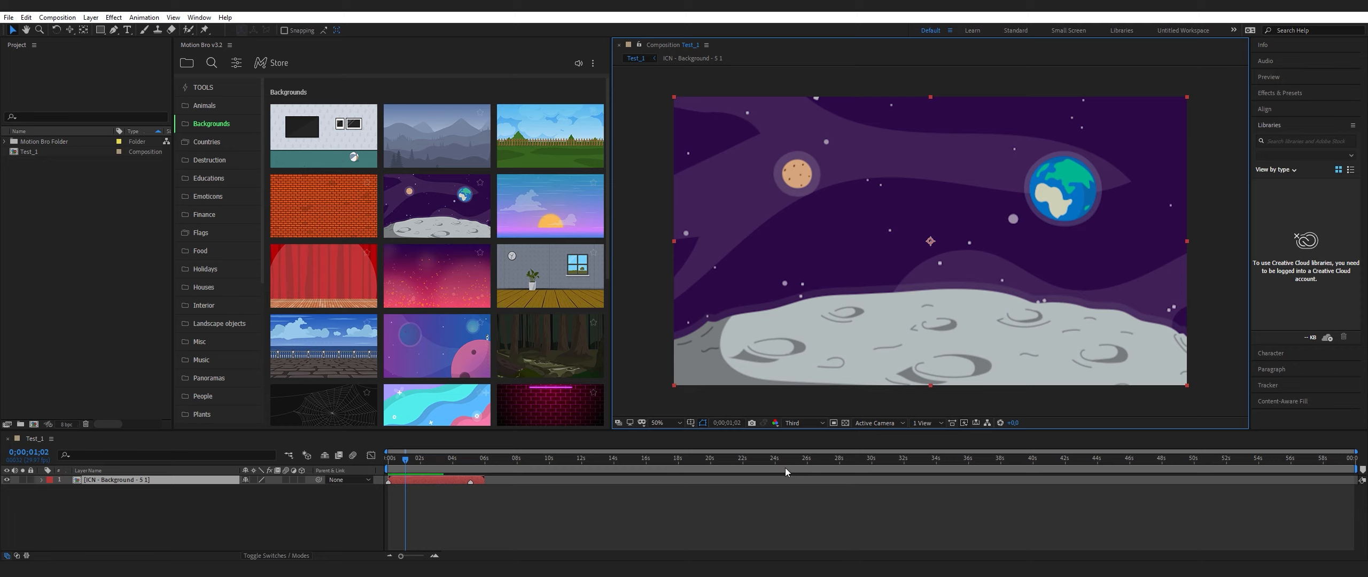
# Add a camera layer to the composition and make the background layer 3D
pyautogui.click(90, 18)
pyautogui.moveTo(107, 25)
pyautogui.click(271, 64)
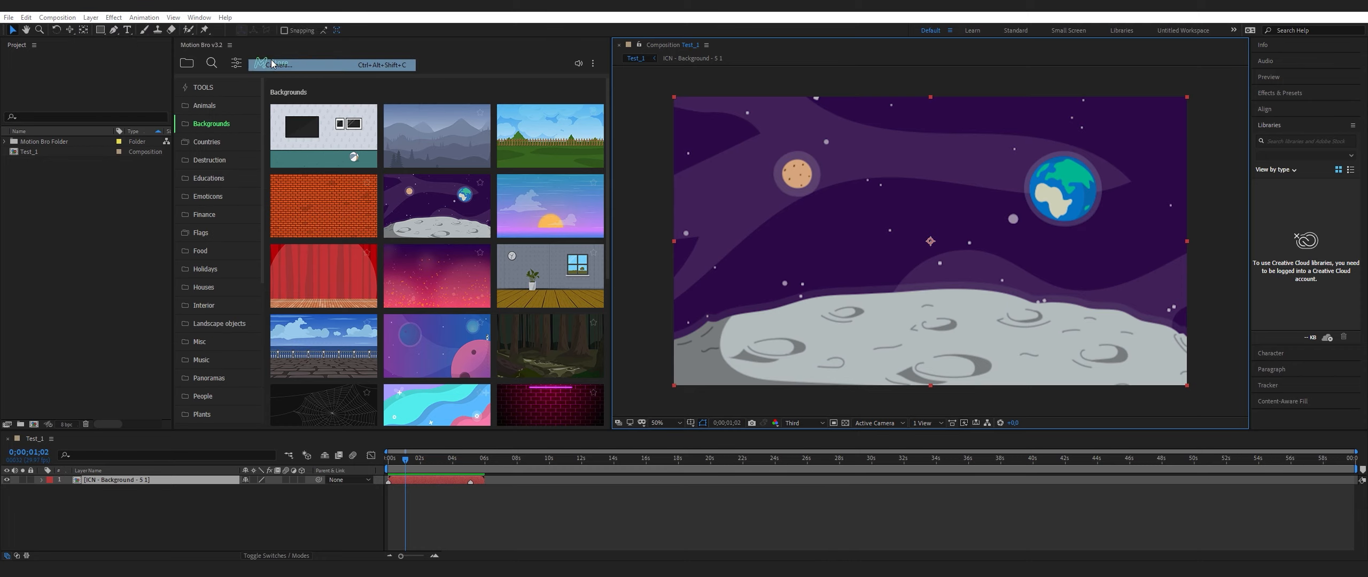
pyautogui.click(792, 399)
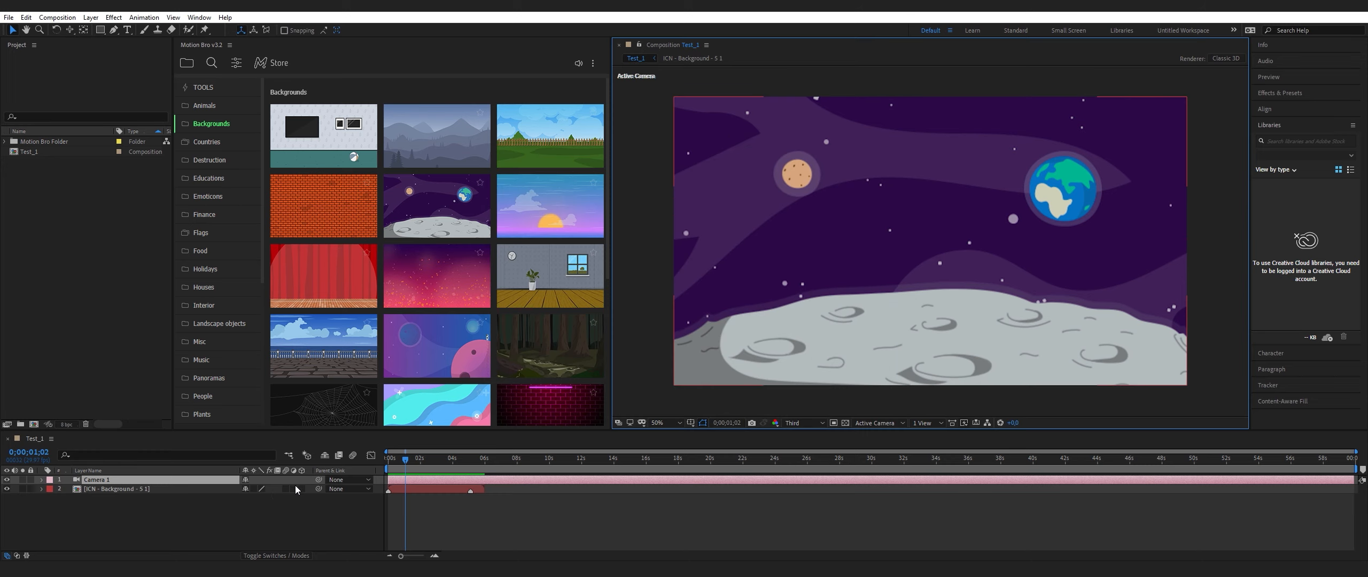
pyautogui.click(302, 489)
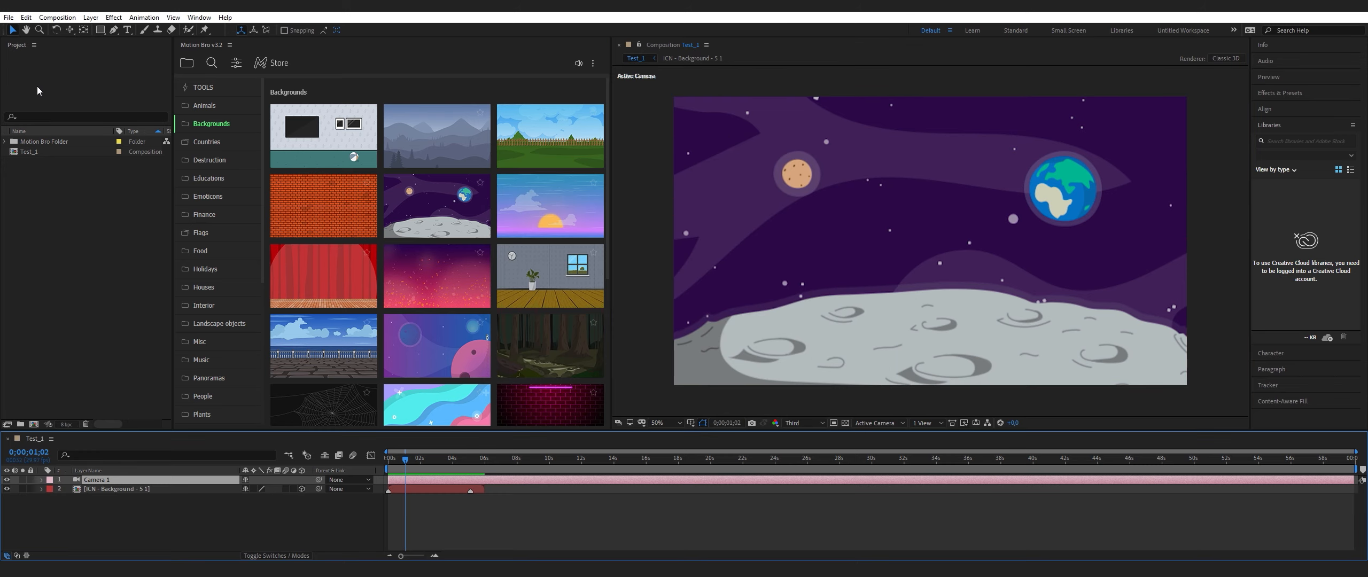
# Try moving the camera closer to the moon scene and undo the camera move
pyautogui.click(70, 30)
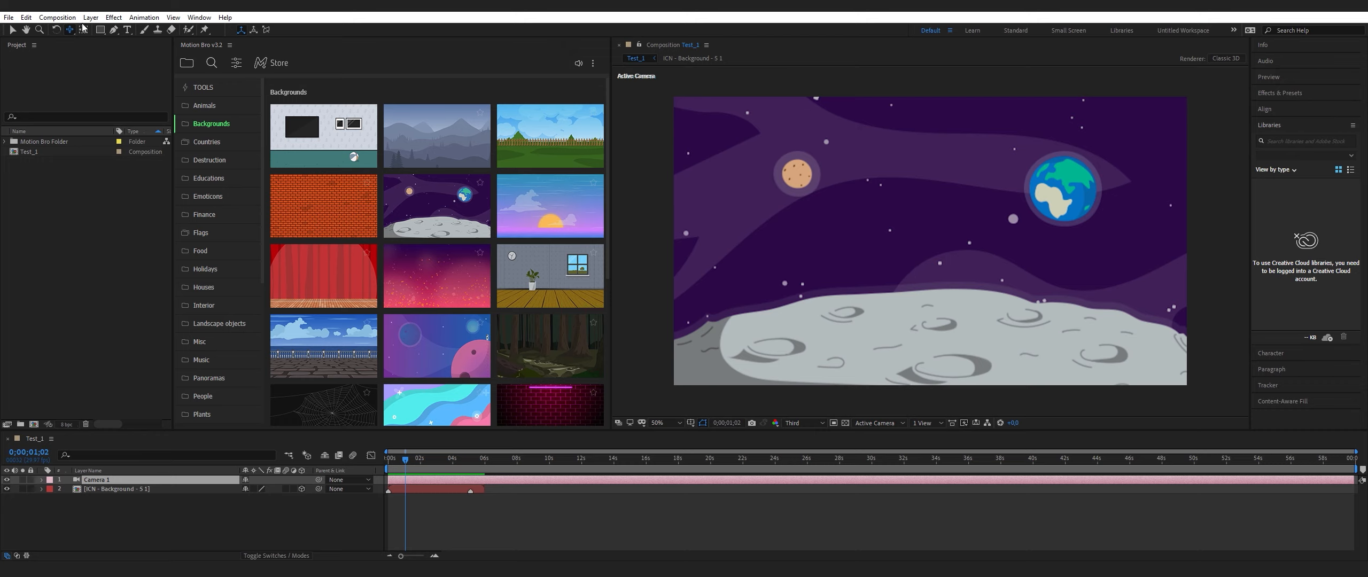
pyautogui.moveTo(73, 35); pyautogui.dragTo(104, 68)
pyautogui.moveTo(931, 265); pyautogui.dragTo(959, 231)
pyautogui.hotkey('ctrl', 'z')
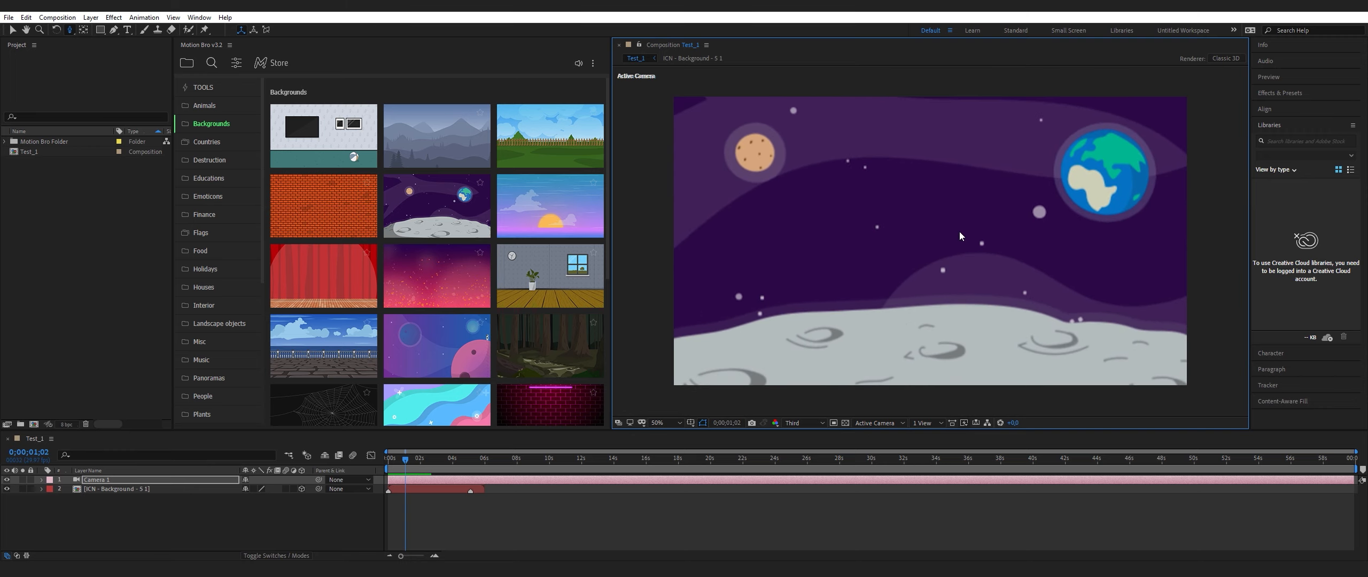
# Enable collapse transformations on the background layer, test the camera move again and return to the Selection tool
pyautogui.click(252, 487)
pyautogui.moveTo(944, 324)
pyautogui.mouseDown()
pyautogui.moveTo(950, 351)
pyautogui.moveTo(967, 250)
pyautogui.moveTo(948, 324)
pyautogui.mouseUp()
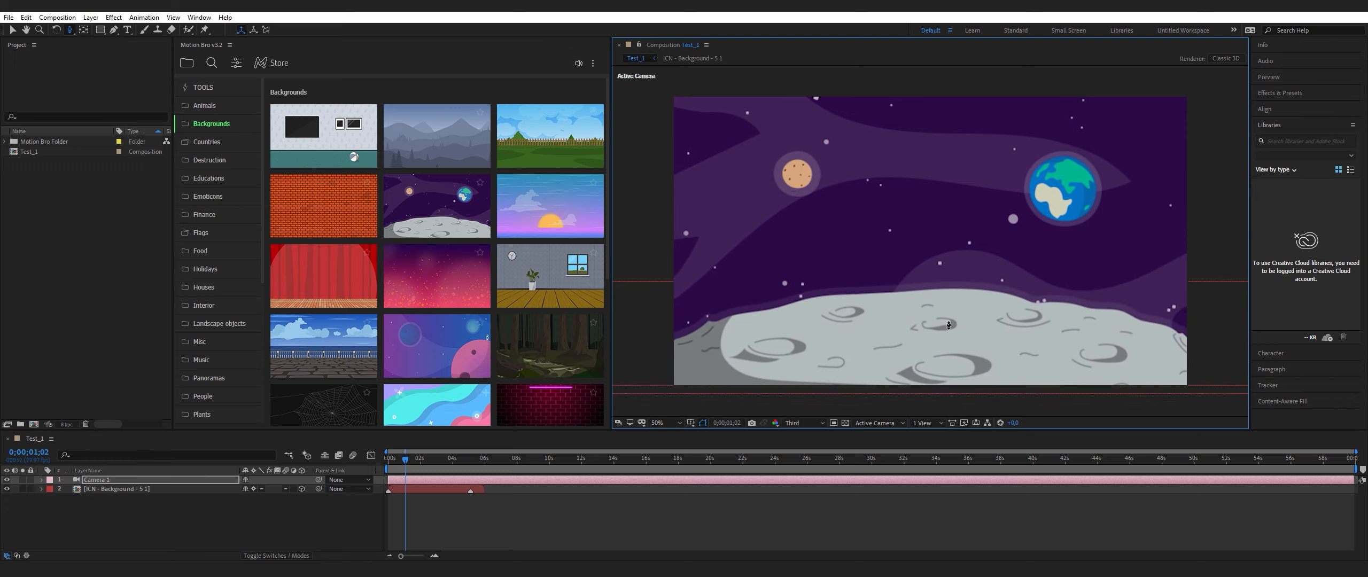
pyautogui.press('v')
# Apply the People preset of the standing figure in a red sweater and make its layer 3D
pyautogui.scroll(-2, 205, 323)
pyautogui.click(202, 344)
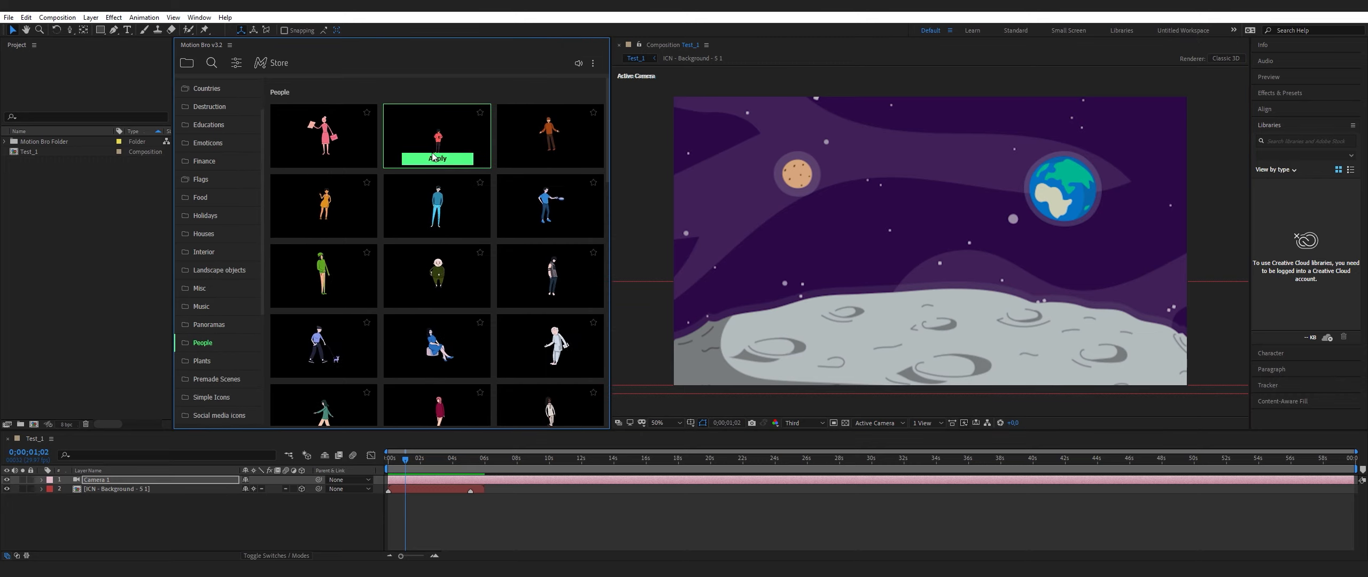
pyautogui.click(437, 158)
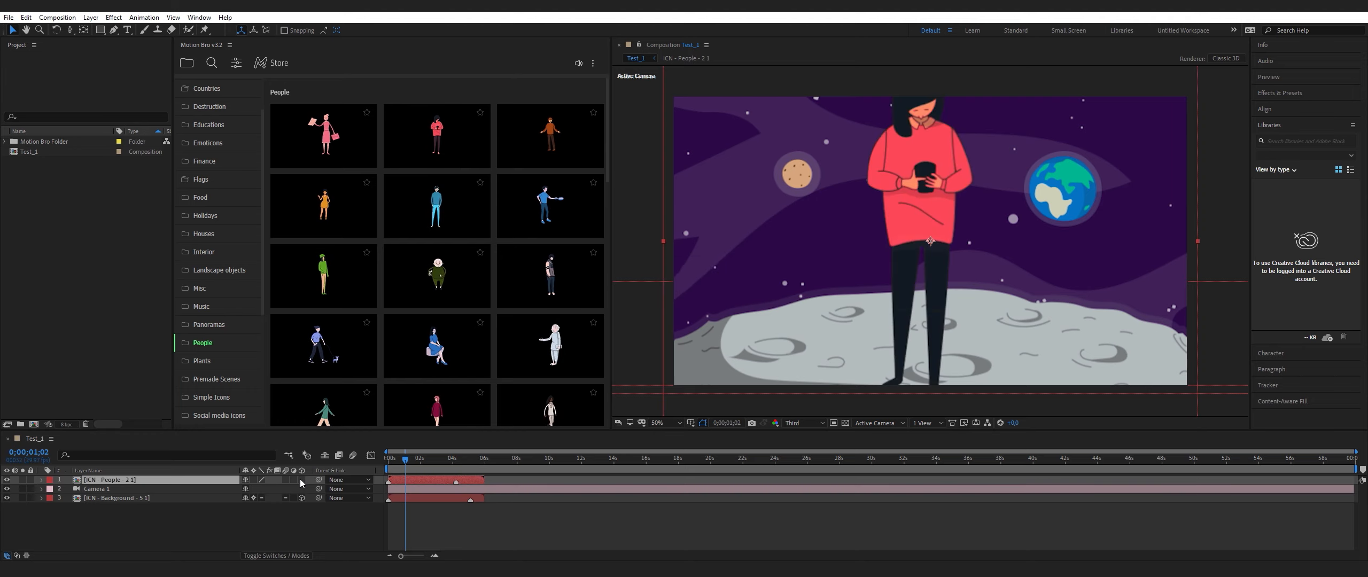
pyautogui.click(302, 480)
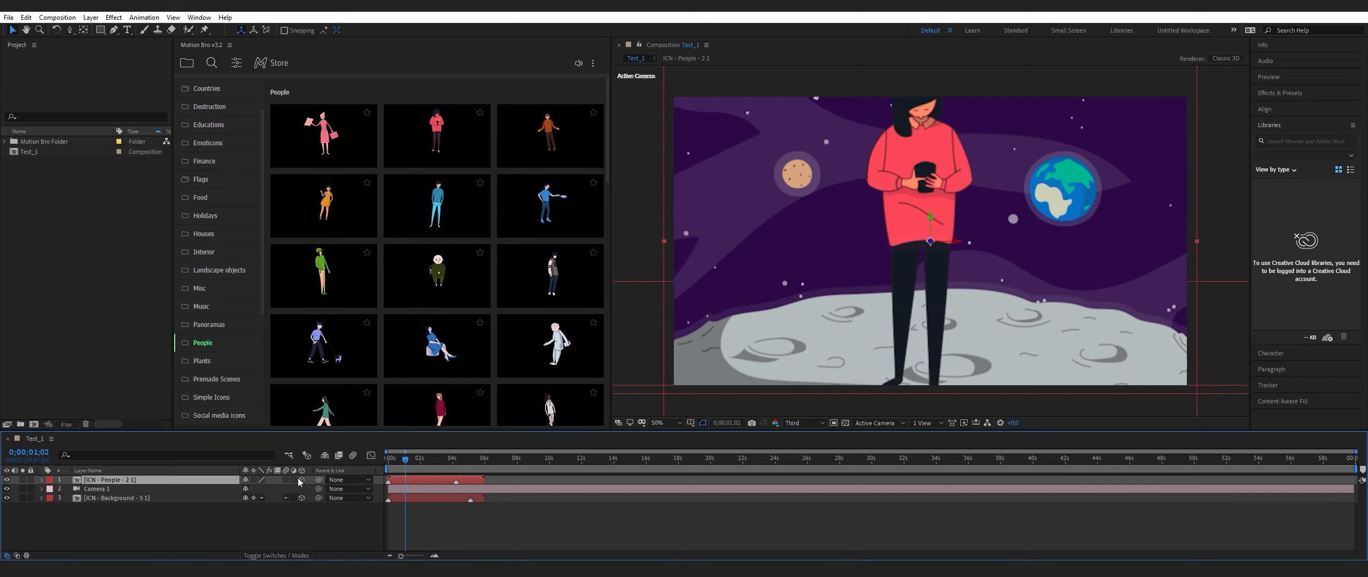
# Bring the person's layer closer to the camera along its Z position and scale it down to 33%
pyautogui.click(41, 480)
pyautogui.click(49, 490)
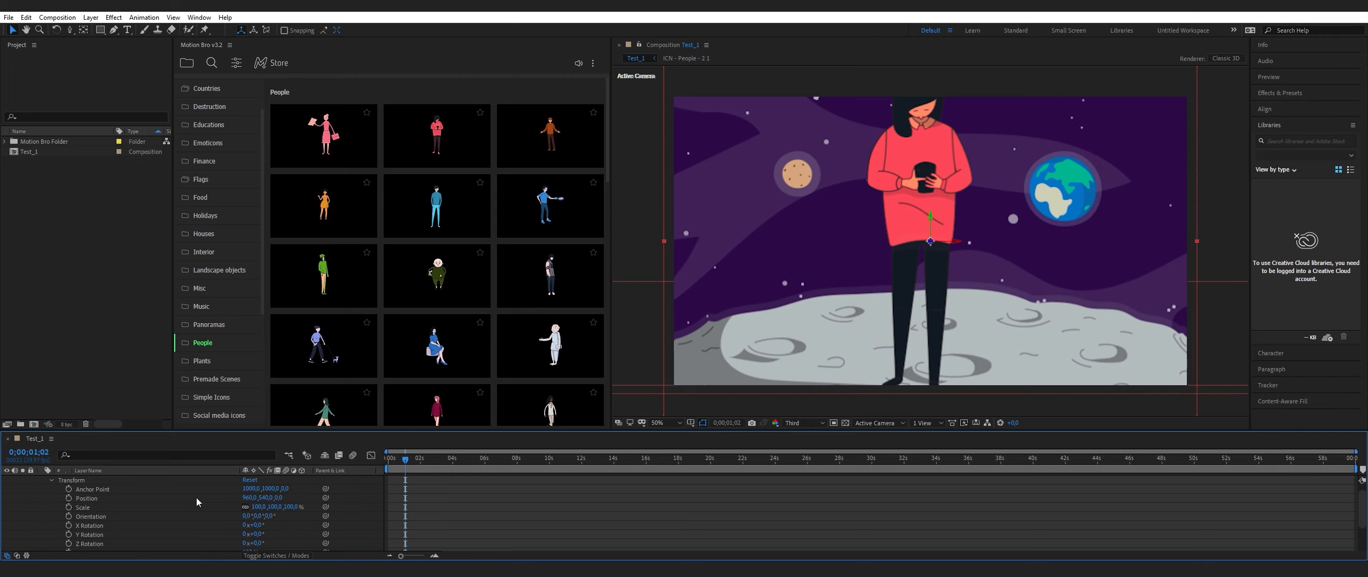
pyautogui.moveTo(283, 500); pyautogui.dragTo(89, 527)
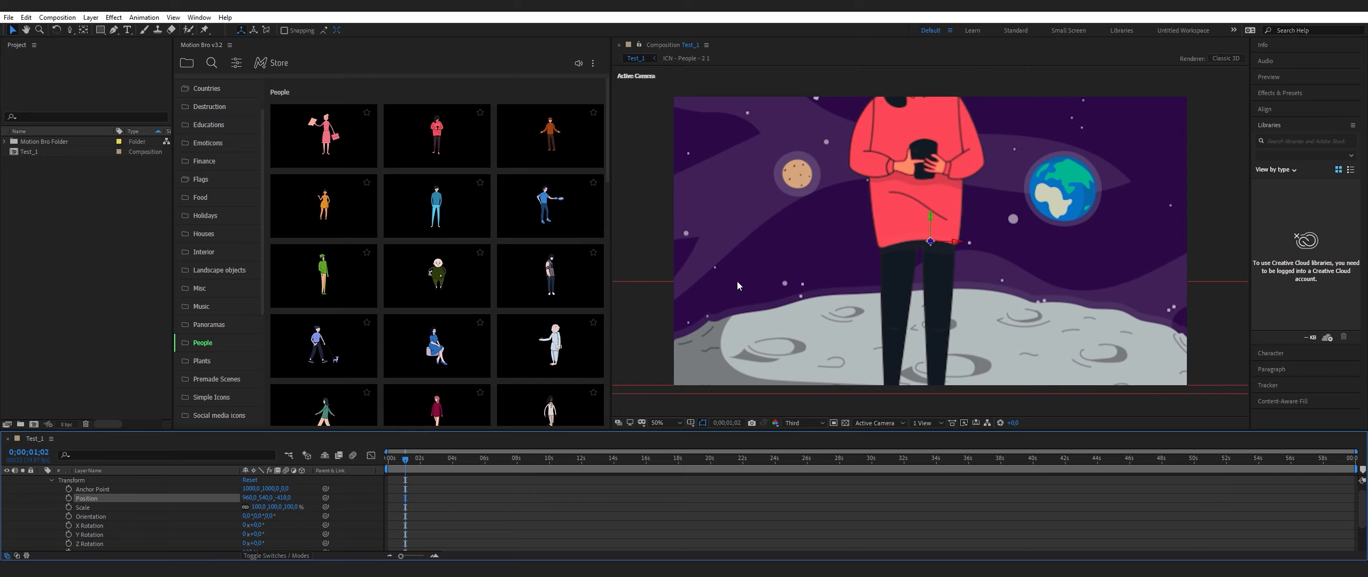
pyautogui.press(',')
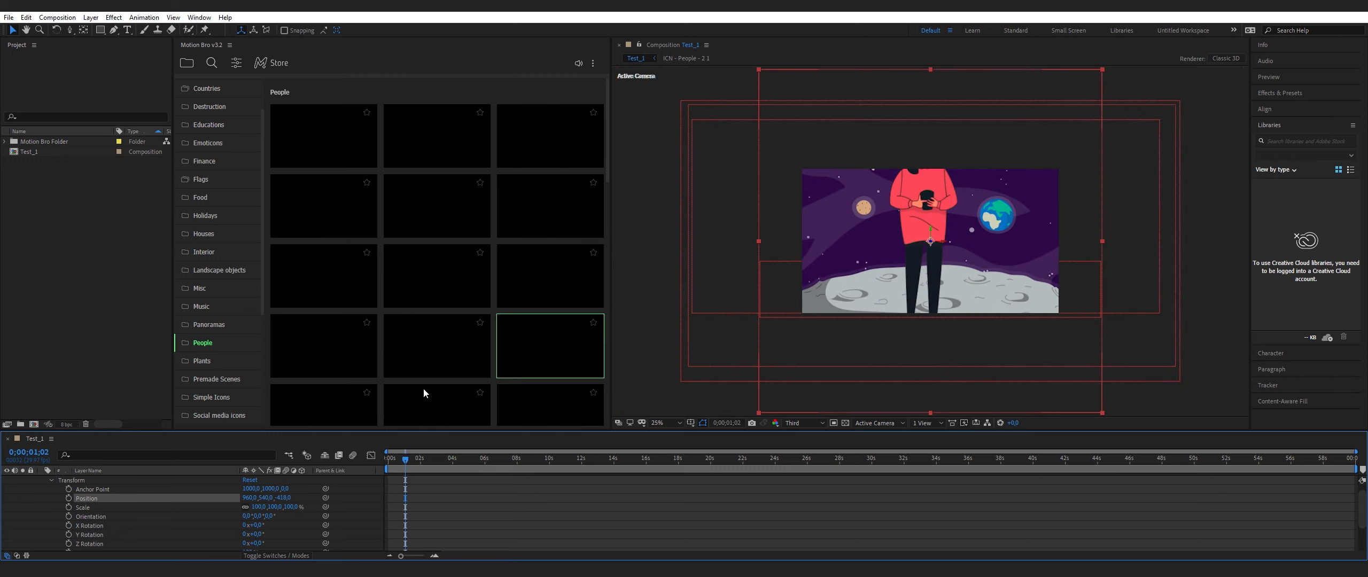
pyautogui.moveTo(264, 512); pyautogui.dragTo(229, 512)
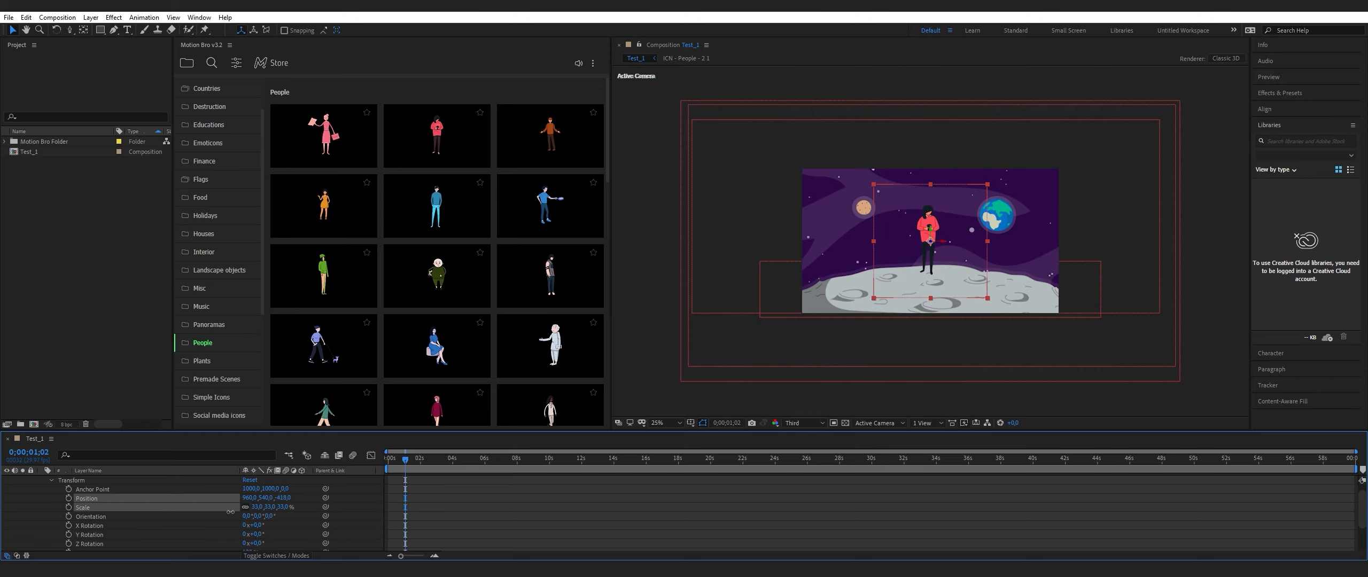
# Enable Position keyframing on Camera 1 and place the keyframe at about 3 seconds
pyautogui.press('.')
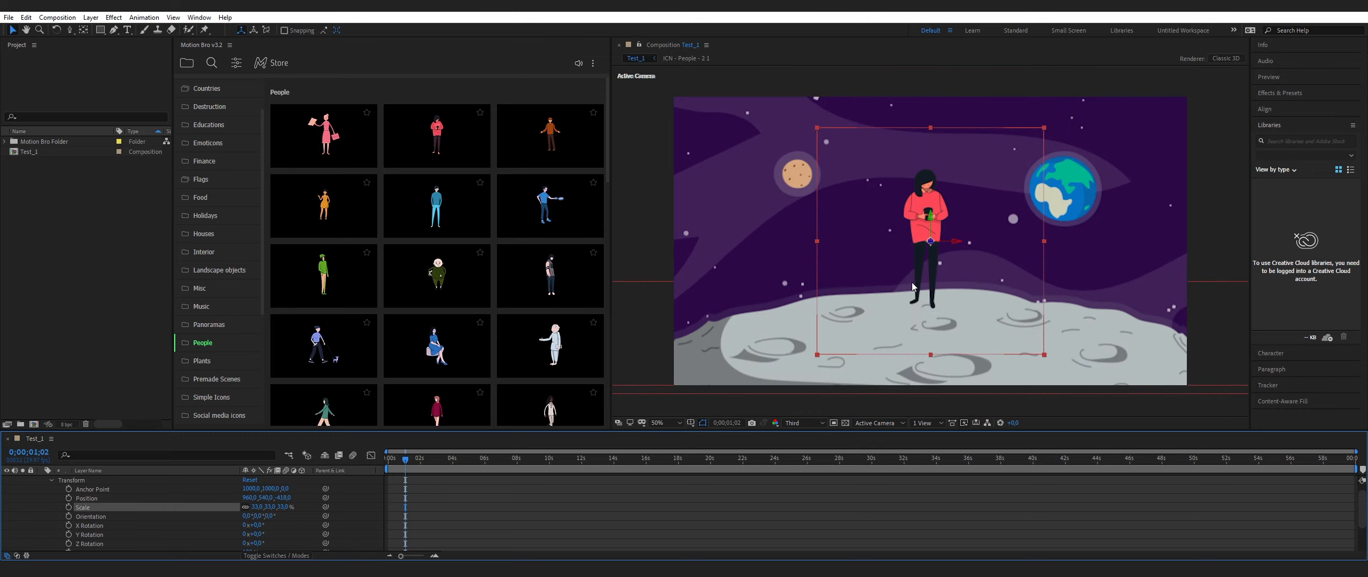
pyautogui.scroll(1, 48, 506)
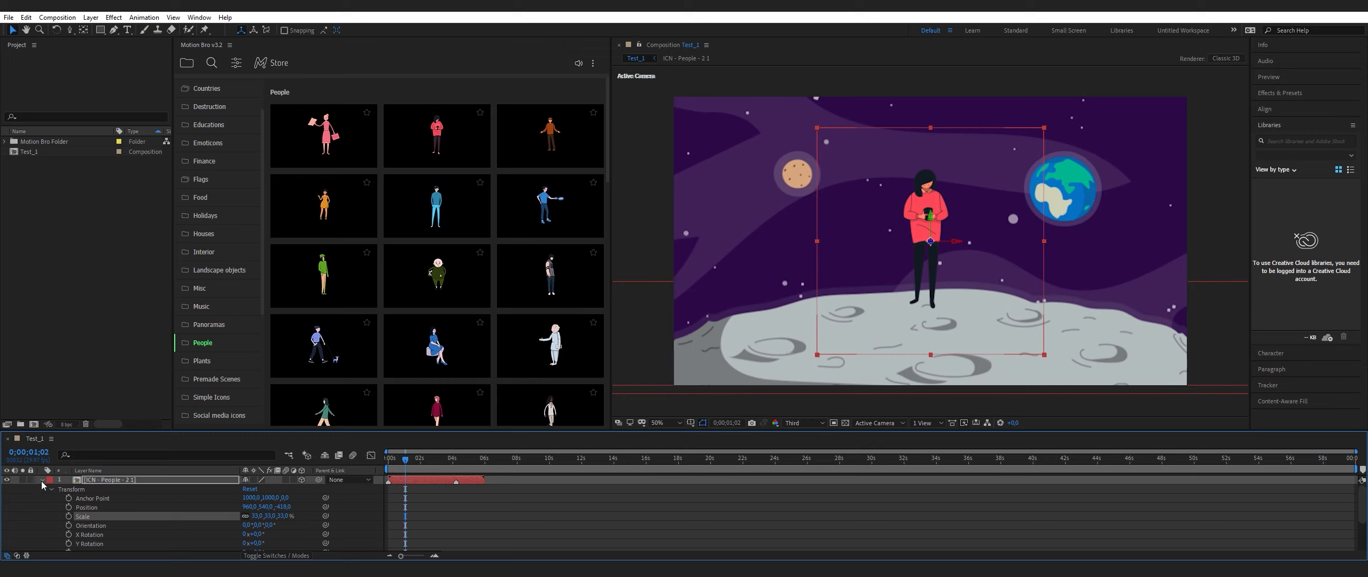
pyautogui.click(42, 480)
pyautogui.click(41, 488)
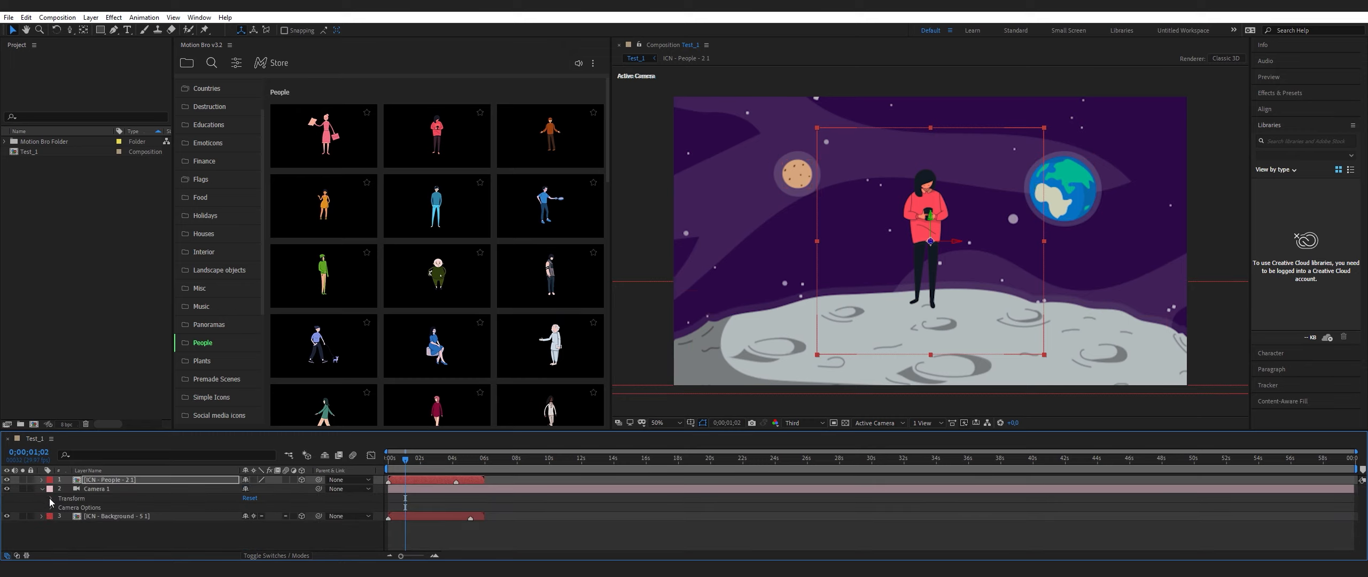
pyautogui.click(51, 499)
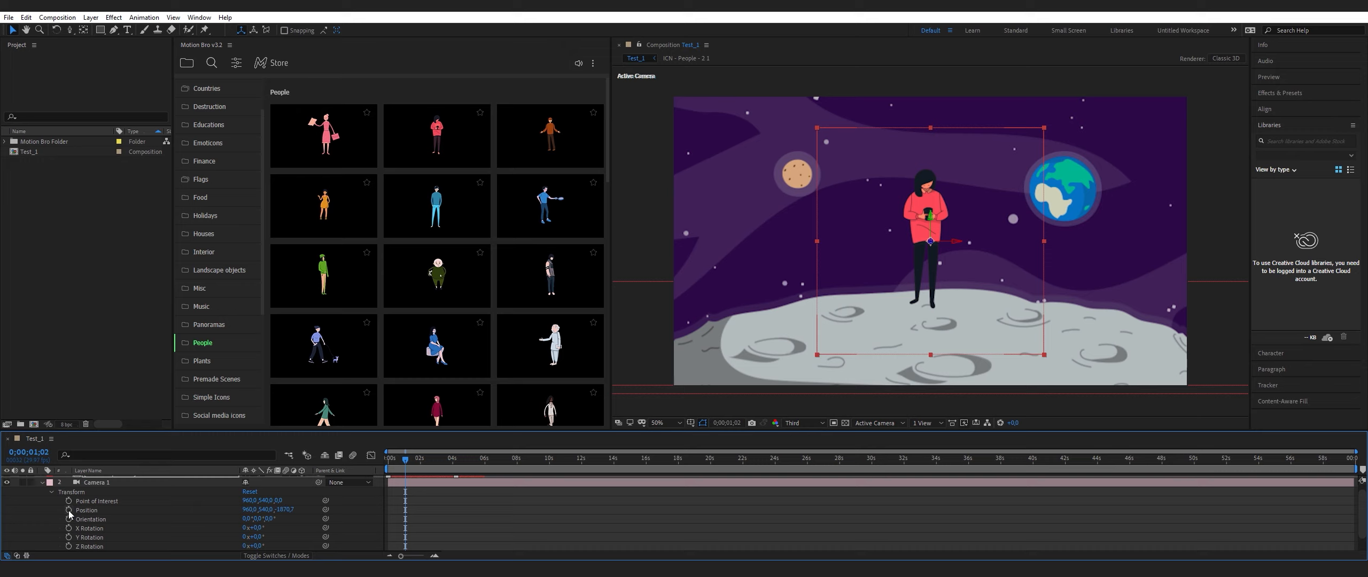
pyautogui.click(69, 510)
pyautogui.moveTo(419, 510); pyautogui.dragTo(434, 510)
# At 0;00;01;02, dolly the camera in to about Z -1065 and track it upward to frame the character's upper body
pyautogui.click(70, 30)
pyautogui.moveTo(922, 294); pyautogui.dragTo(939, 198)
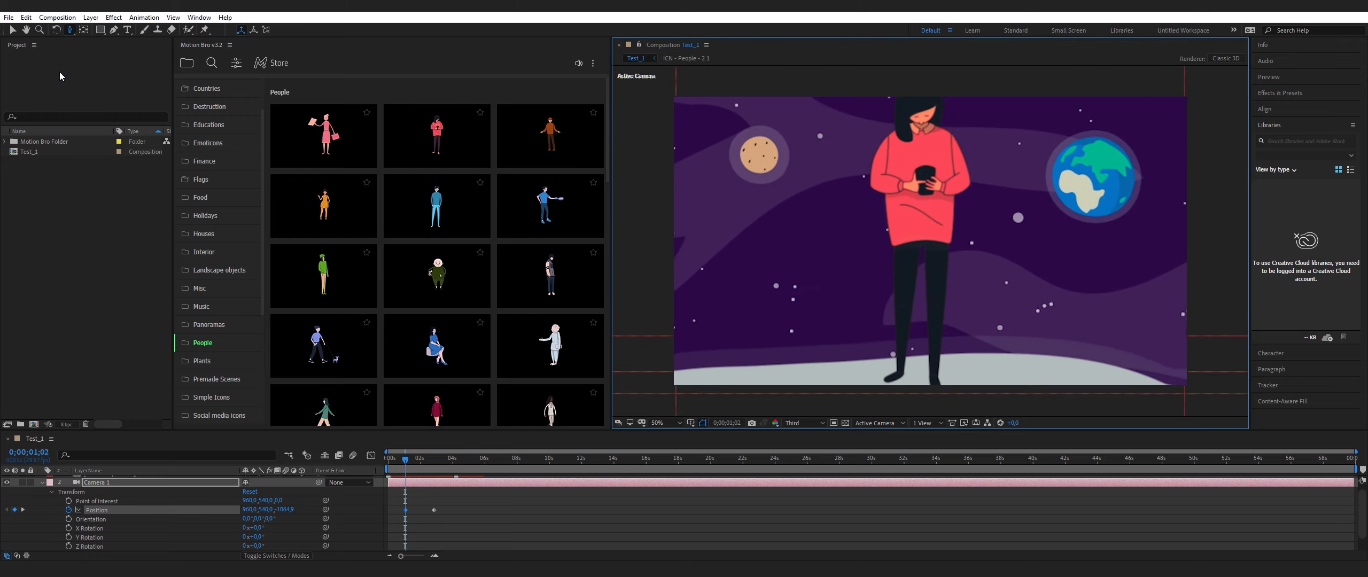
pyautogui.click(72, 32)
pyautogui.click(103, 53)
pyautogui.moveTo(948, 205); pyautogui.dragTo(940, 261)
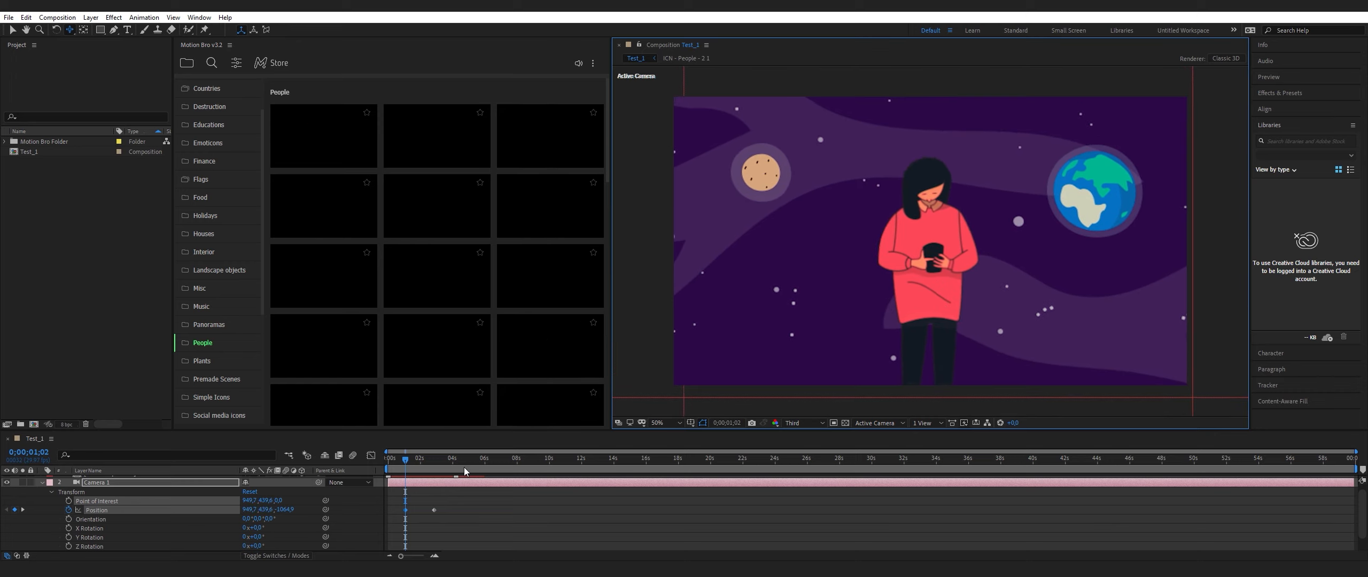
# Ease the camera's two Position keyframes and move the first one to the start of the composition
pyautogui.click(370, 455)
pyautogui.click(985, 547)
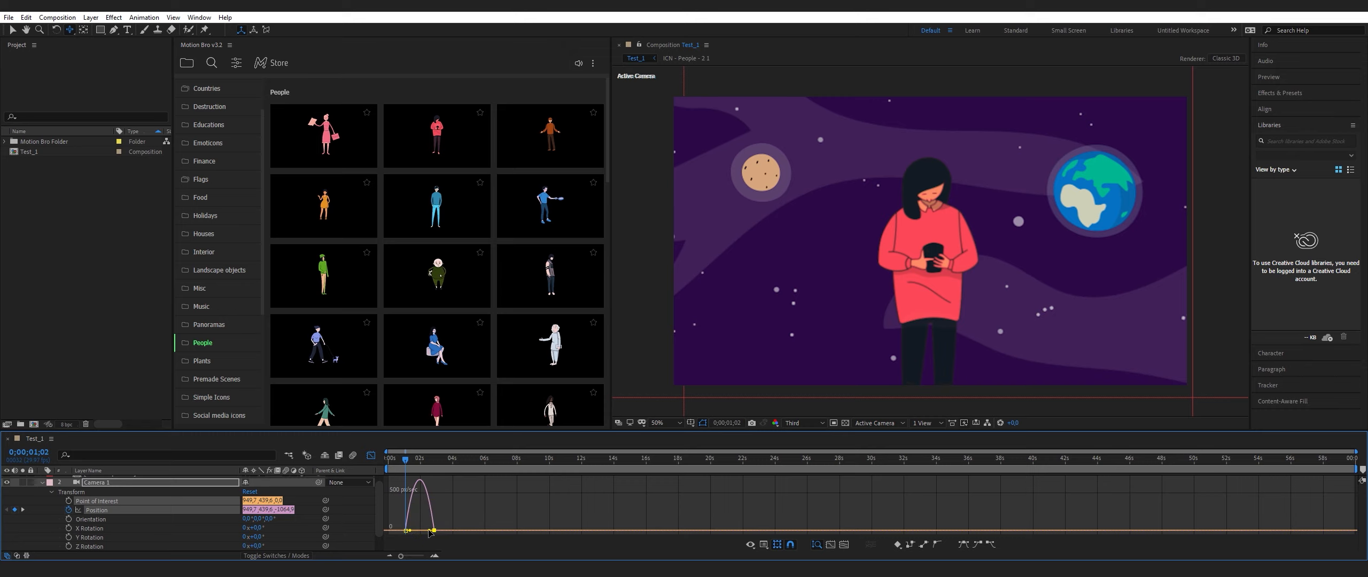
pyautogui.click(370, 455)
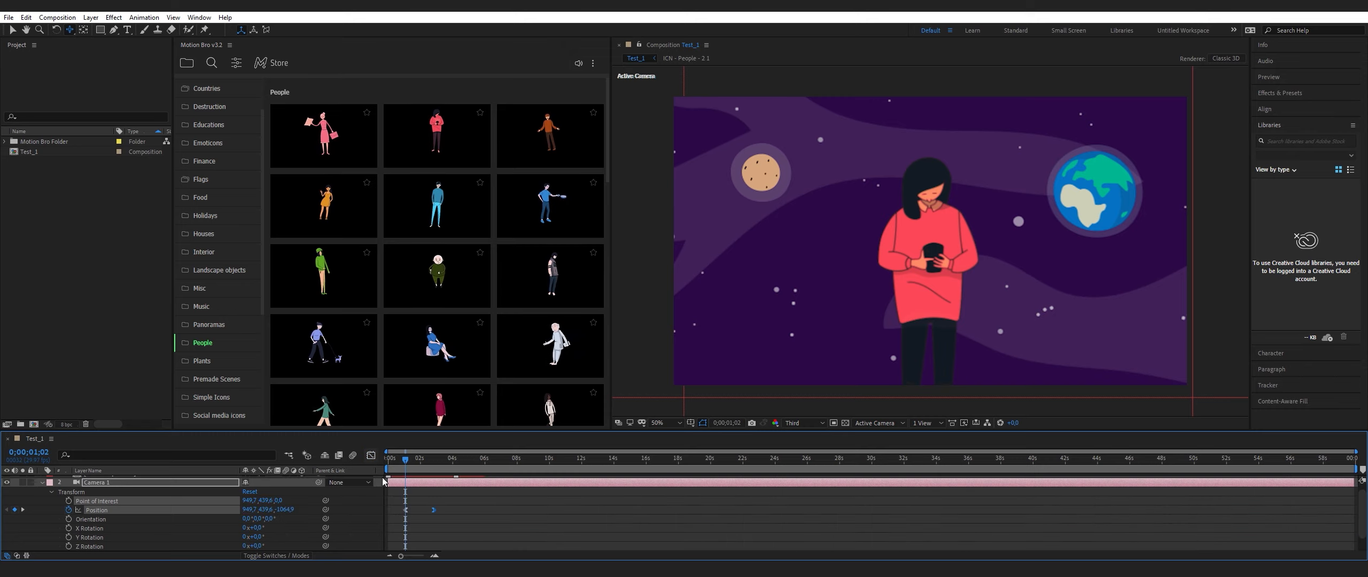
pyautogui.moveTo(390, 511); pyautogui.dragTo(388, 510)
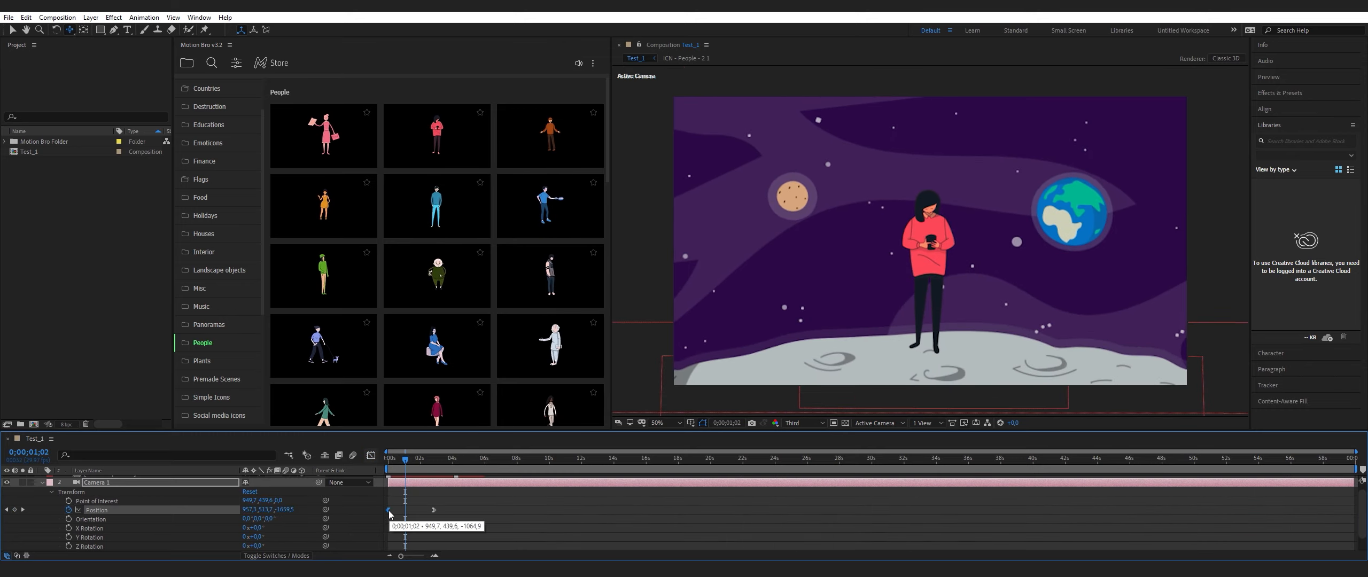
# Set the current time to 0;00;03;28 and shorten the work area to end at about 4 seconds
pyautogui.moveTo(443, 466); pyautogui.dragTo(449, 464)
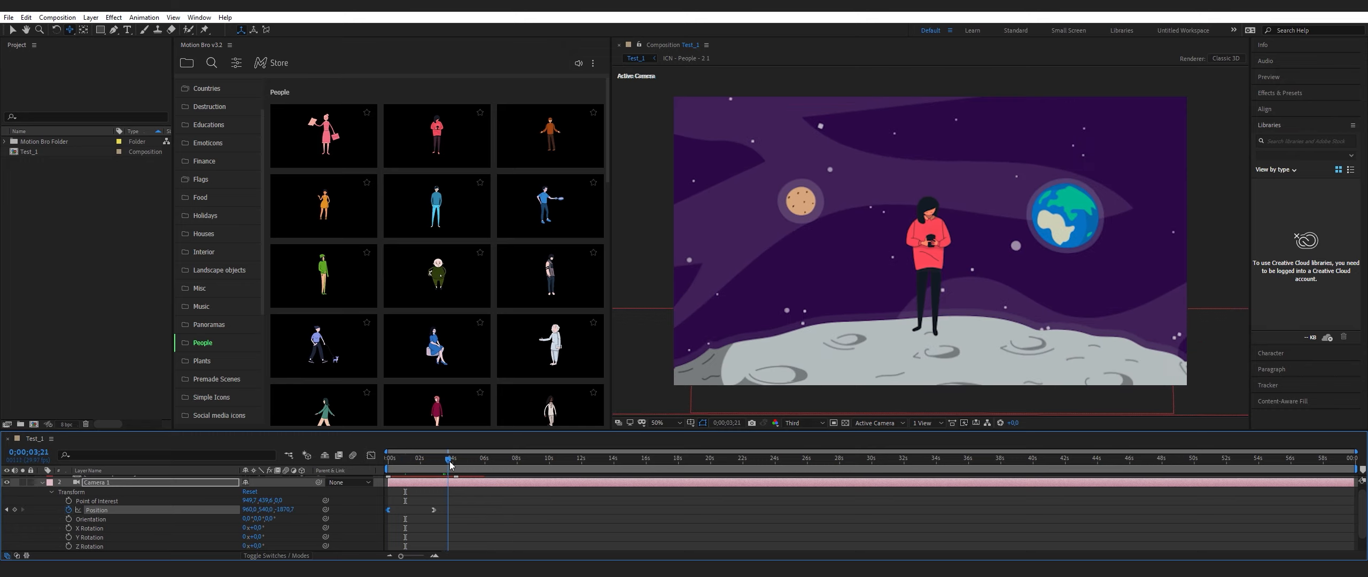
pyautogui.scroll(1, 455, 503)
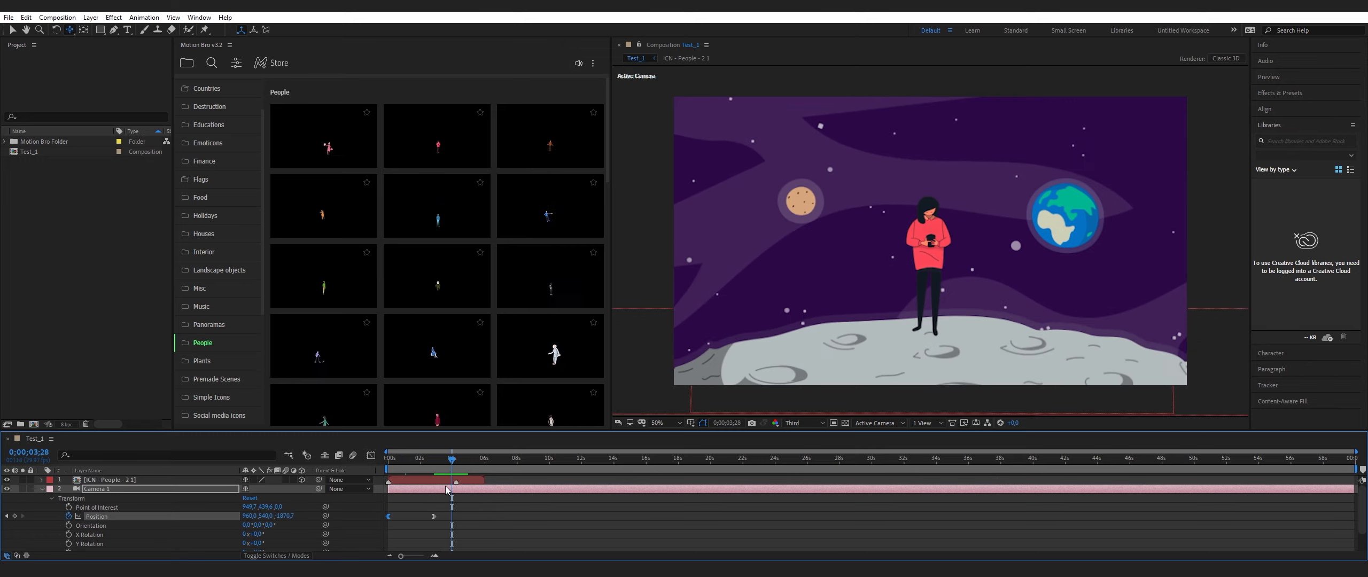
pyautogui.moveTo(1357, 470); pyautogui.dragTo(490, 467)
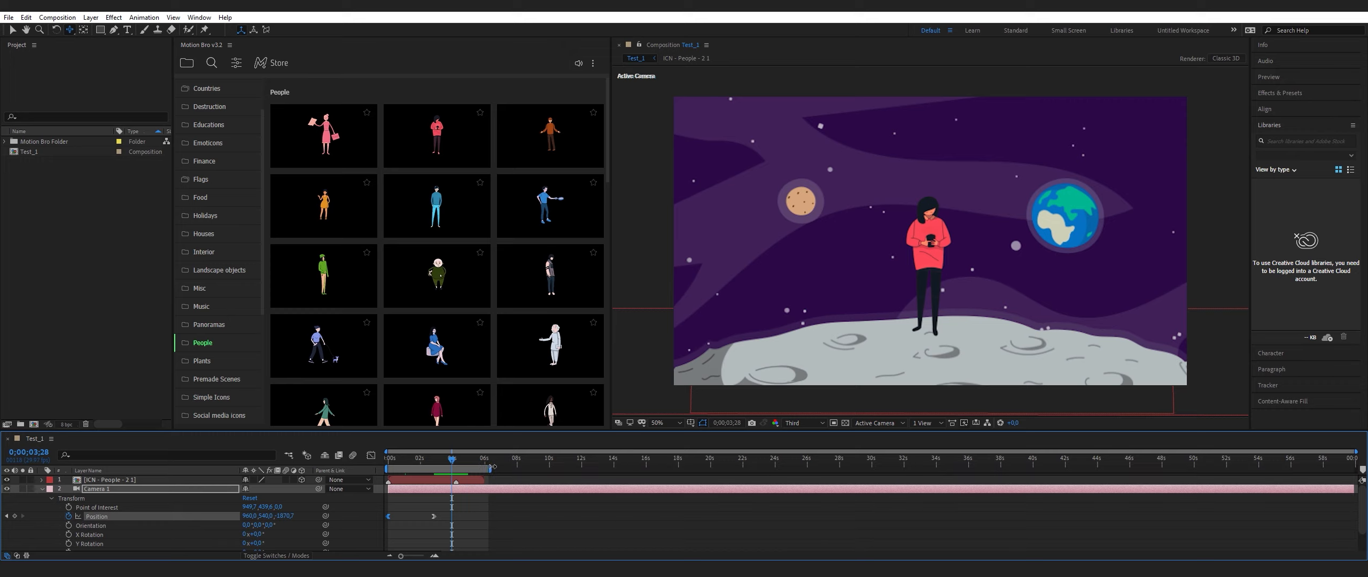
# Update the person layer's markers from source and extend the layer to about 25 seconds
pyautogui.click(462, 484)
pyautogui.rightClick(456, 483)
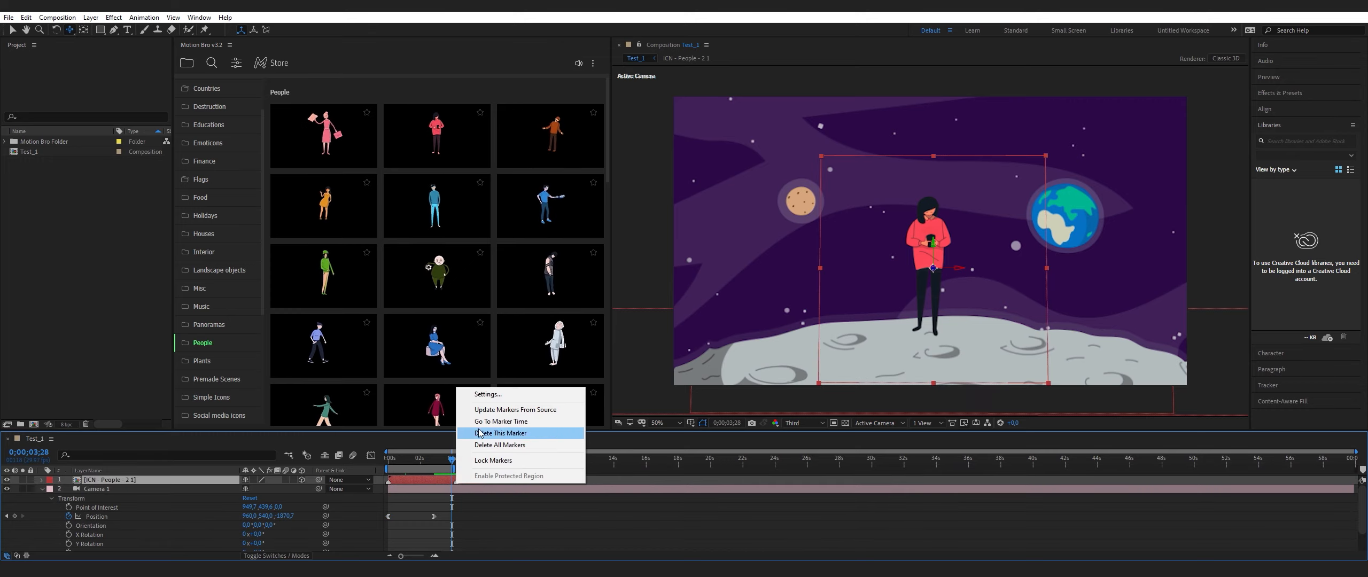
pyautogui.click(491, 410)
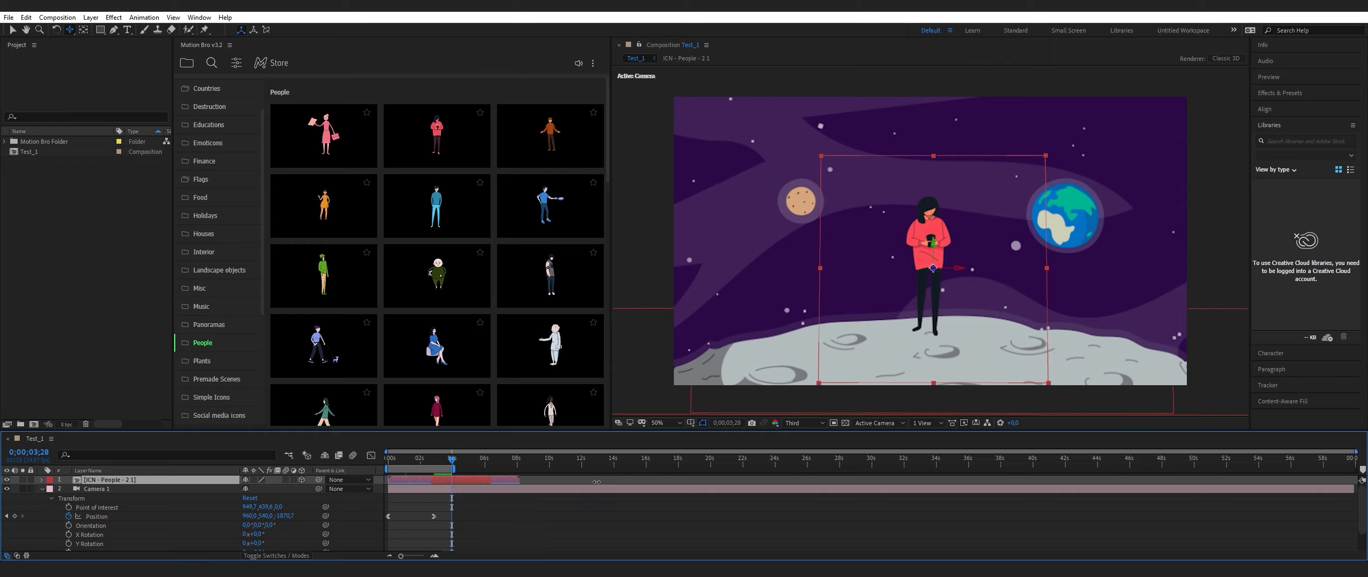
pyautogui.click(629, 502)
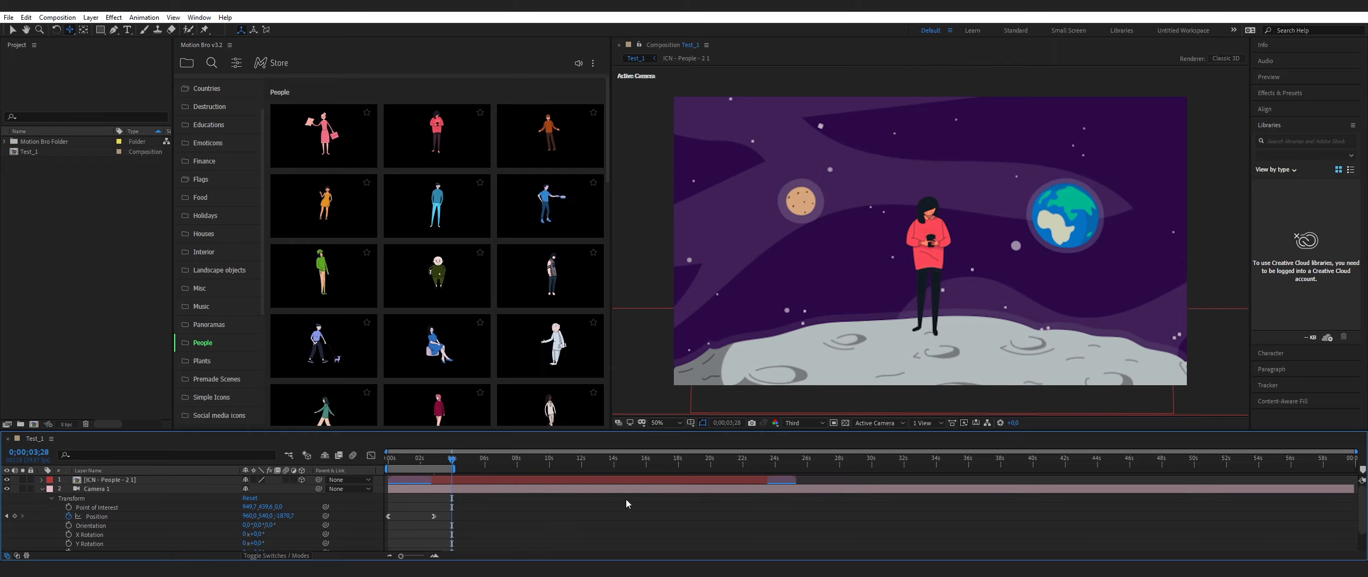
# Preview the animated camera move on the moon scene
pyautogui.press('space')
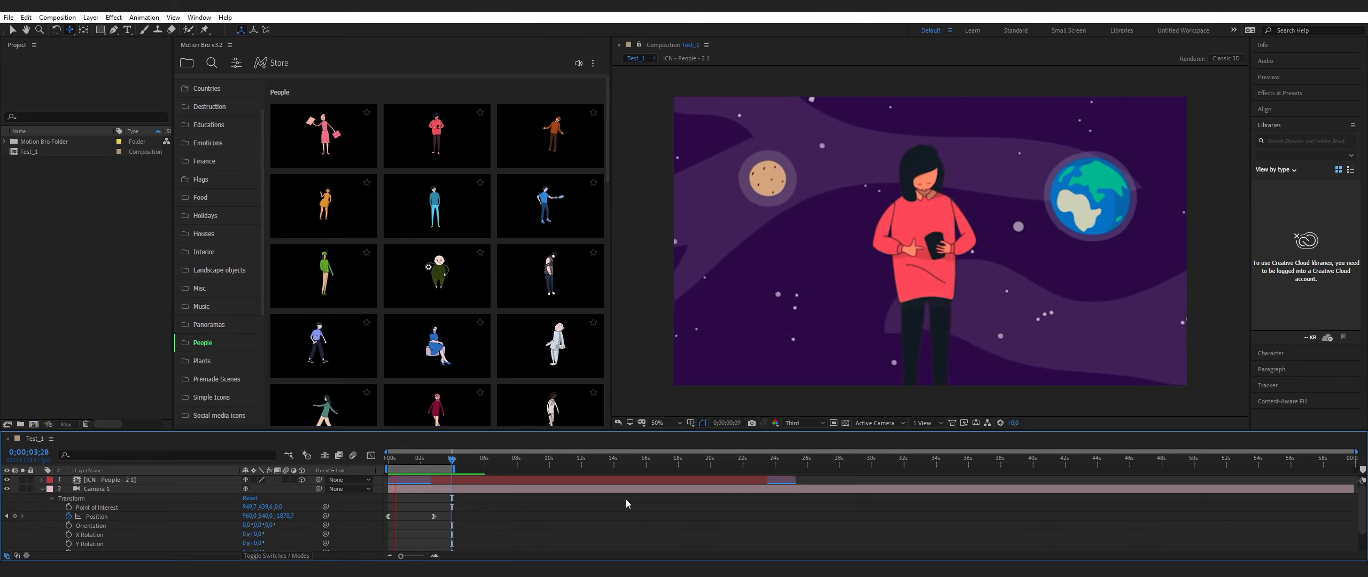
pyautogui.press('space')
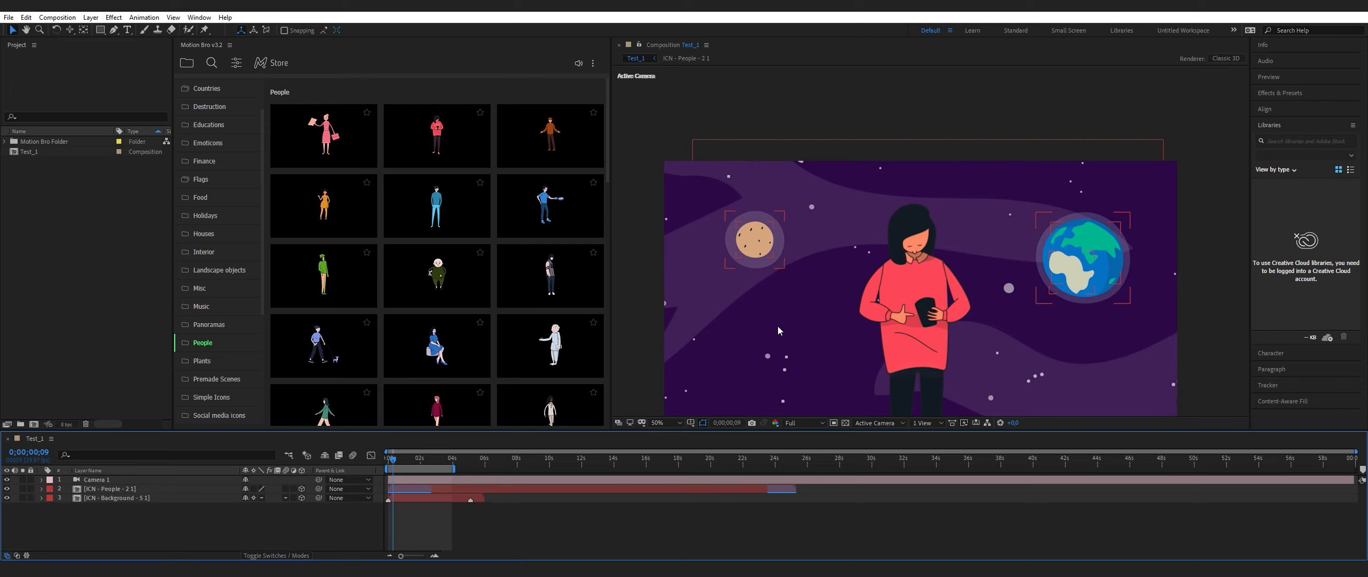
pyautogui.moveTo(778, 327); pyautogui.dragTo(750, 216)
pyautogui.click(178, 518)
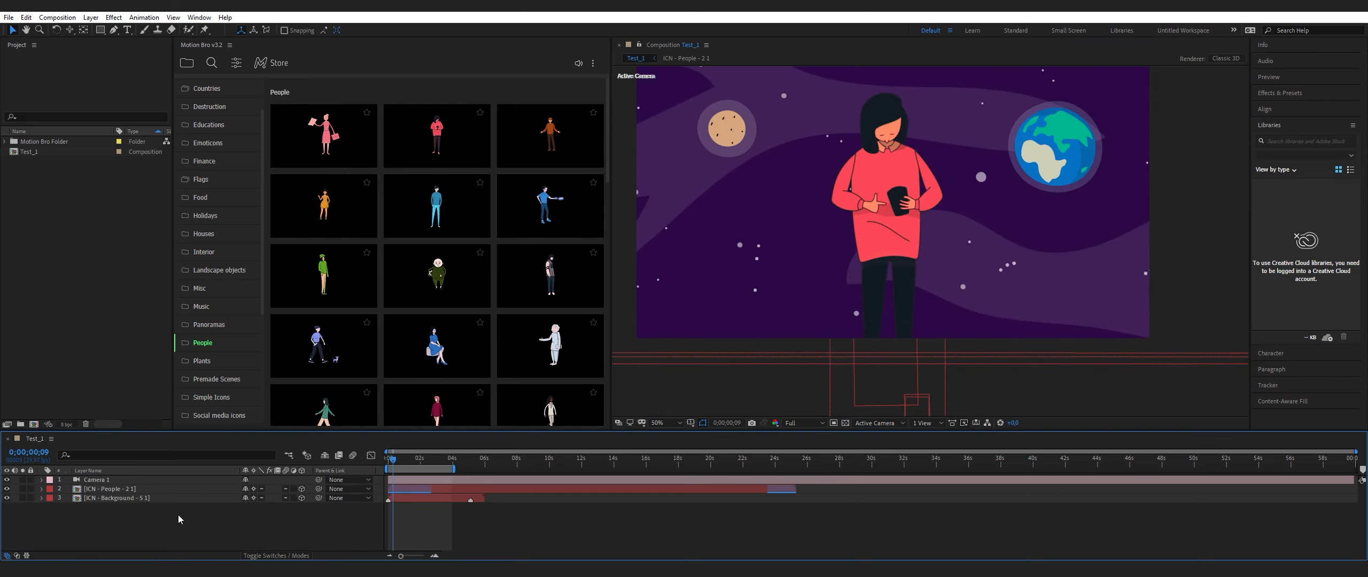
# Open the moon background precomposition and set Color_5 of its Settings layer to 111111
pyautogui.doubleClick(111, 499)
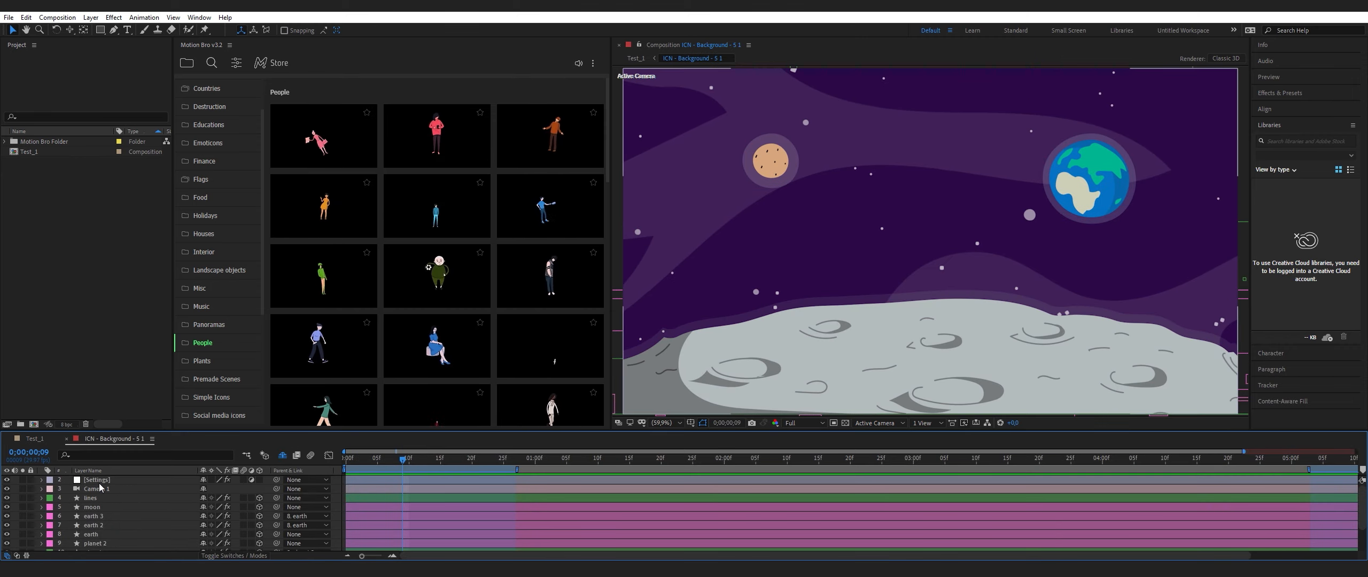
pyautogui.click(99, 482)
pyautogui.doubleClick(98, 482)
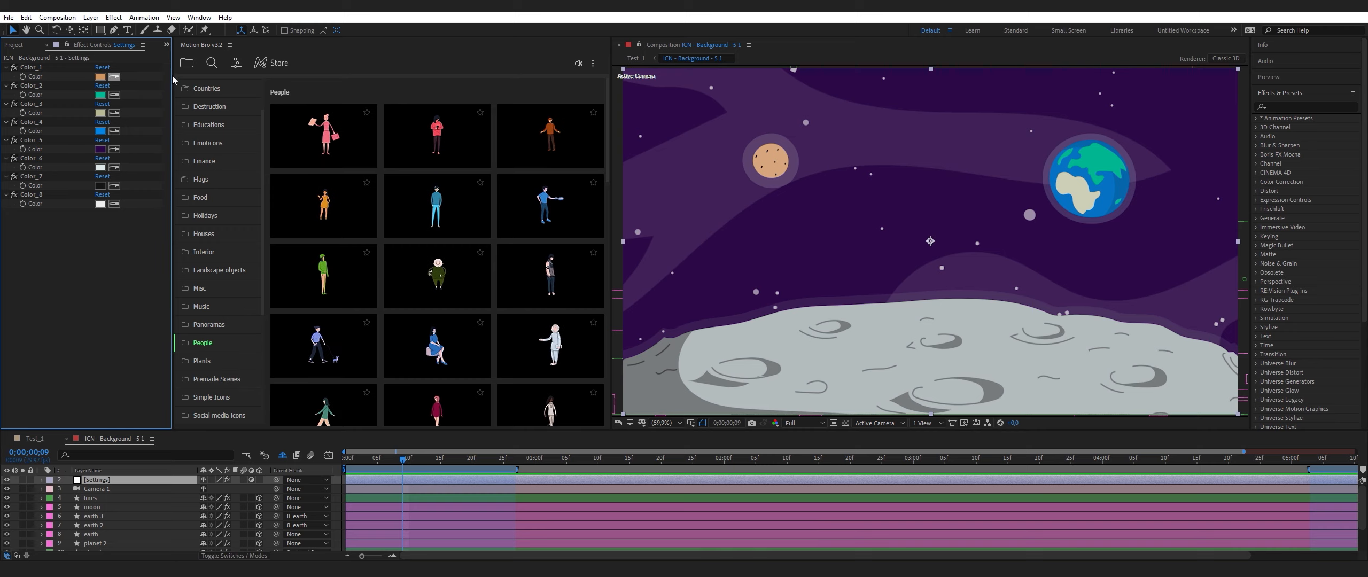
pyautogui.click(100, 149)
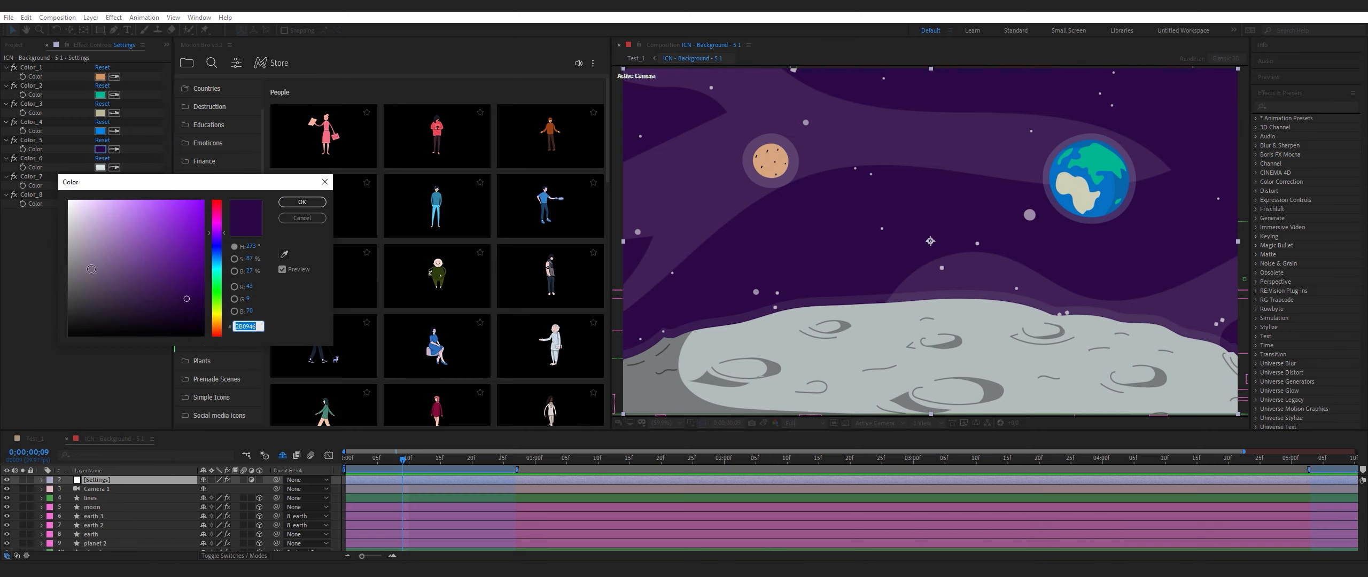
pyautogui.moveTo(74, 323); pyautogui.dragTo(56, 330)
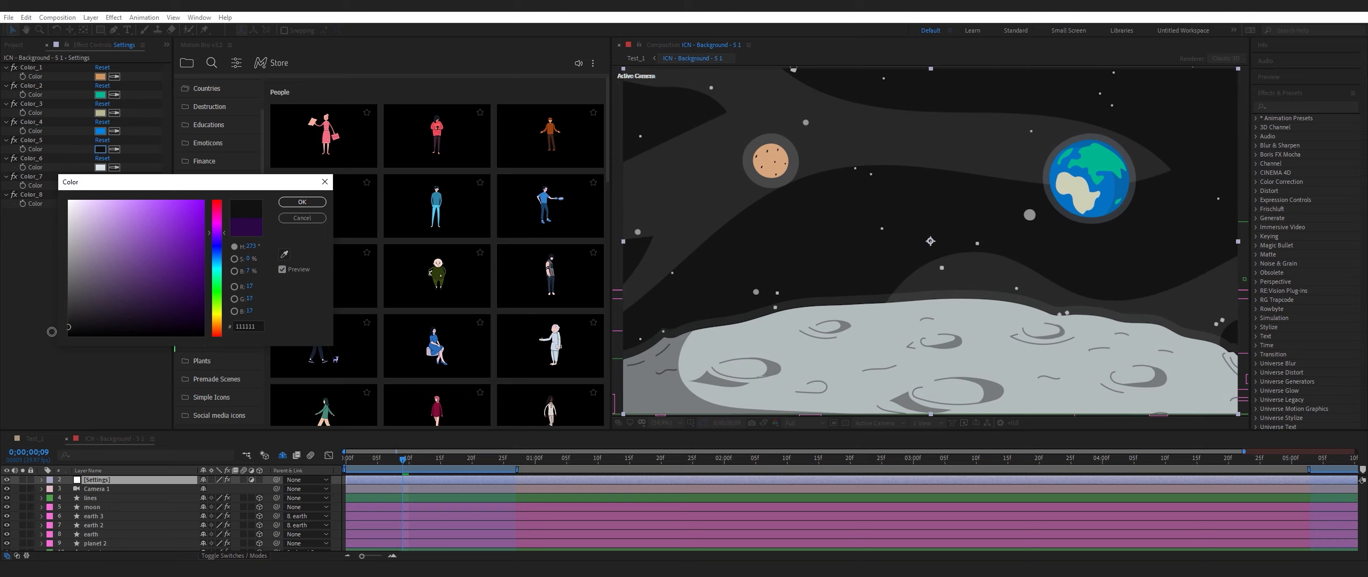
pyautogui.click(292, 203)
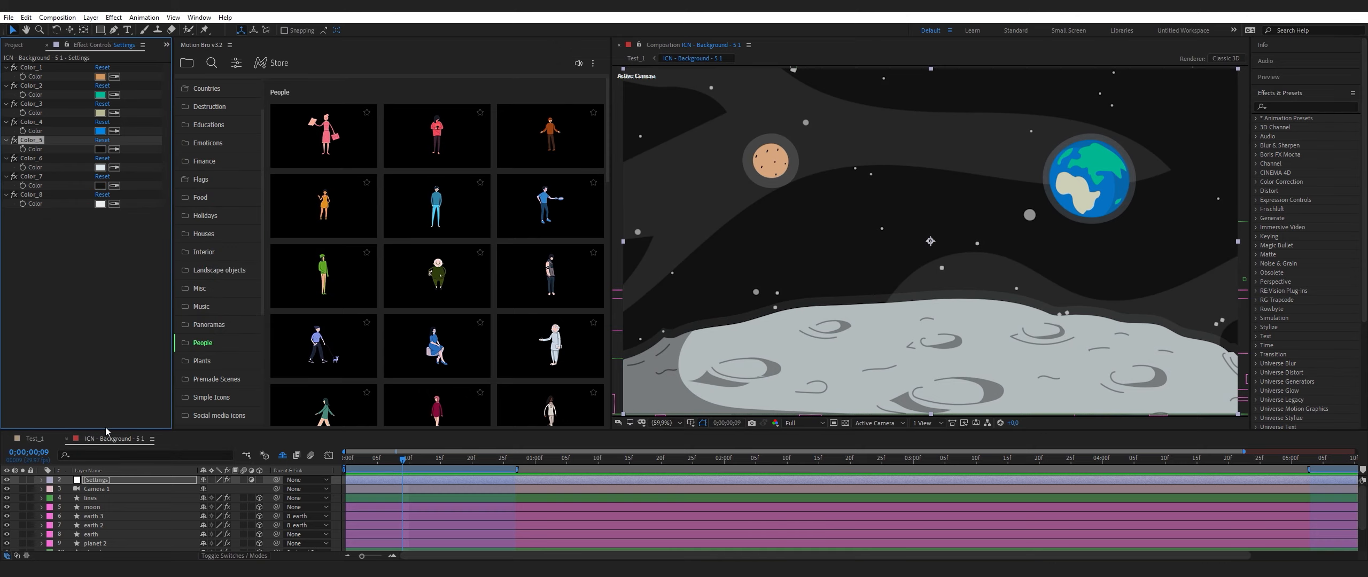
# Open the person's precomposition from Test_1 and set Color_2 of its Settings layer to light blue
pyautogui.click(66, 439)
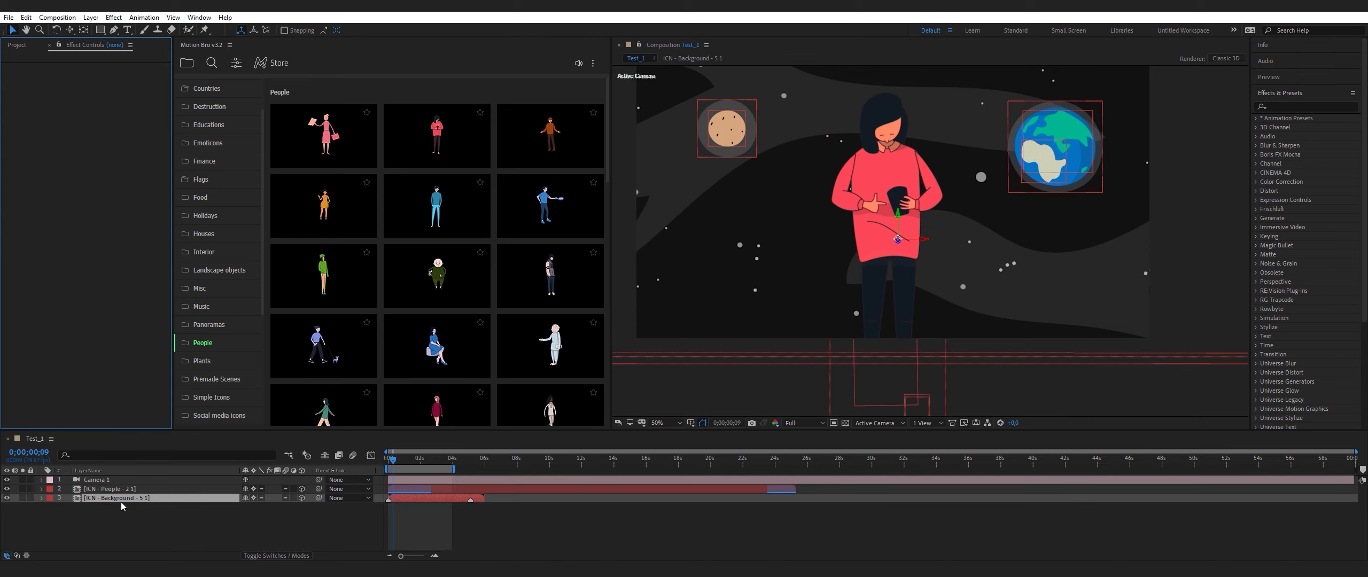
pyautogui.doubleClick(106, 489)
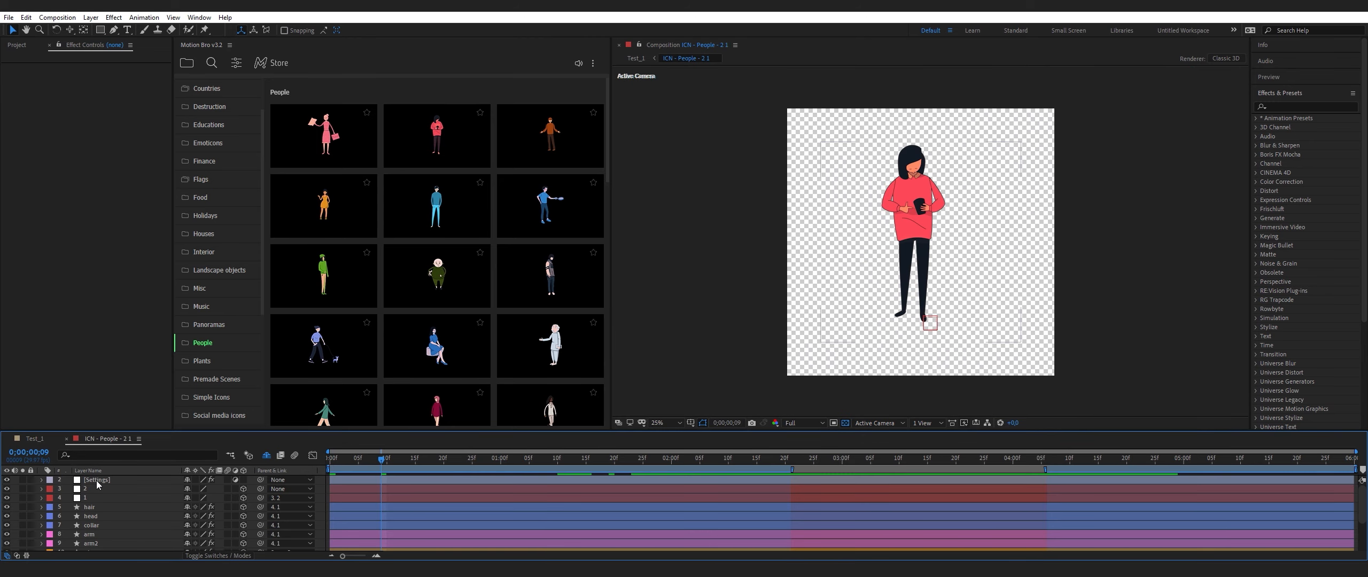
pyautogui.click(96, 484)
pyautogui.press('.')
pyautogui.moveTo(915, 212); pyautogui.dragTo(864, 314)
pyautogui.click(100, 95)
pyautogui.click(217, 265)
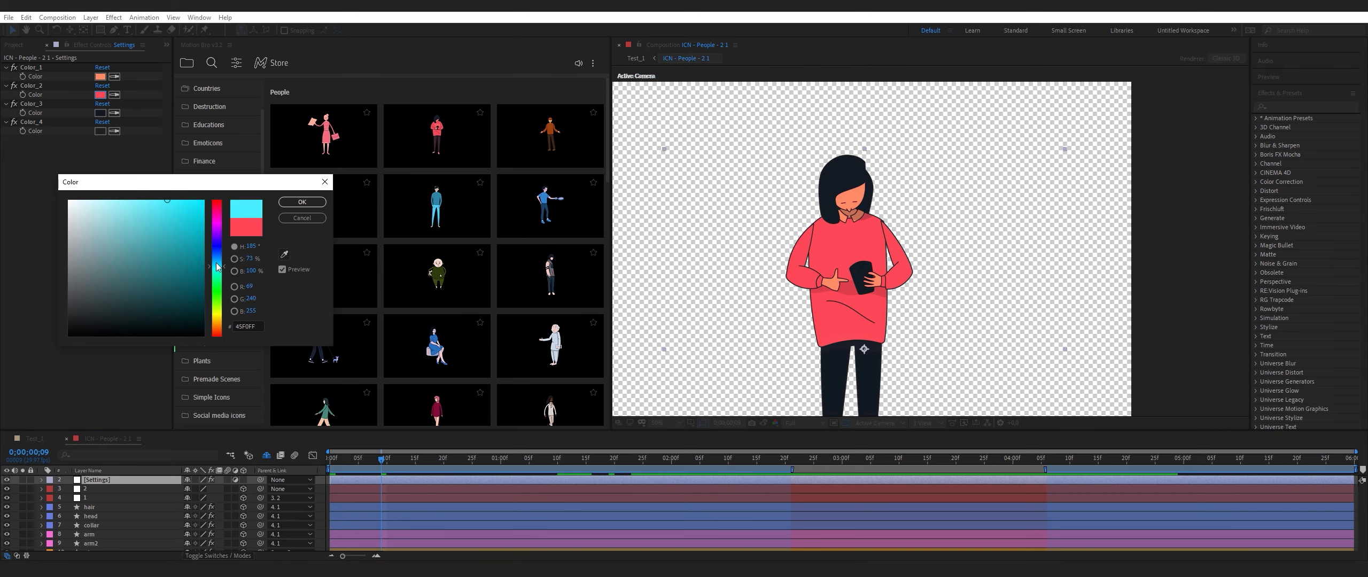
pyautogui.click(300, 203)
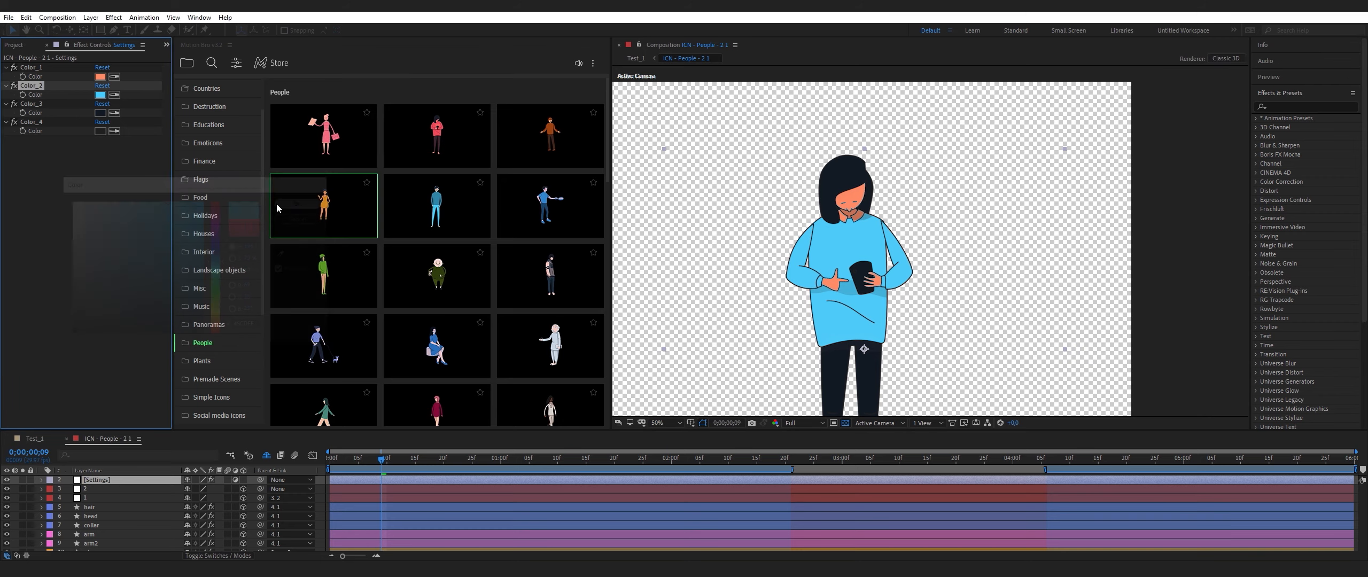
# Return to the Test_1 composition and preview the recolored scene
pyautogui.click(66, 438)
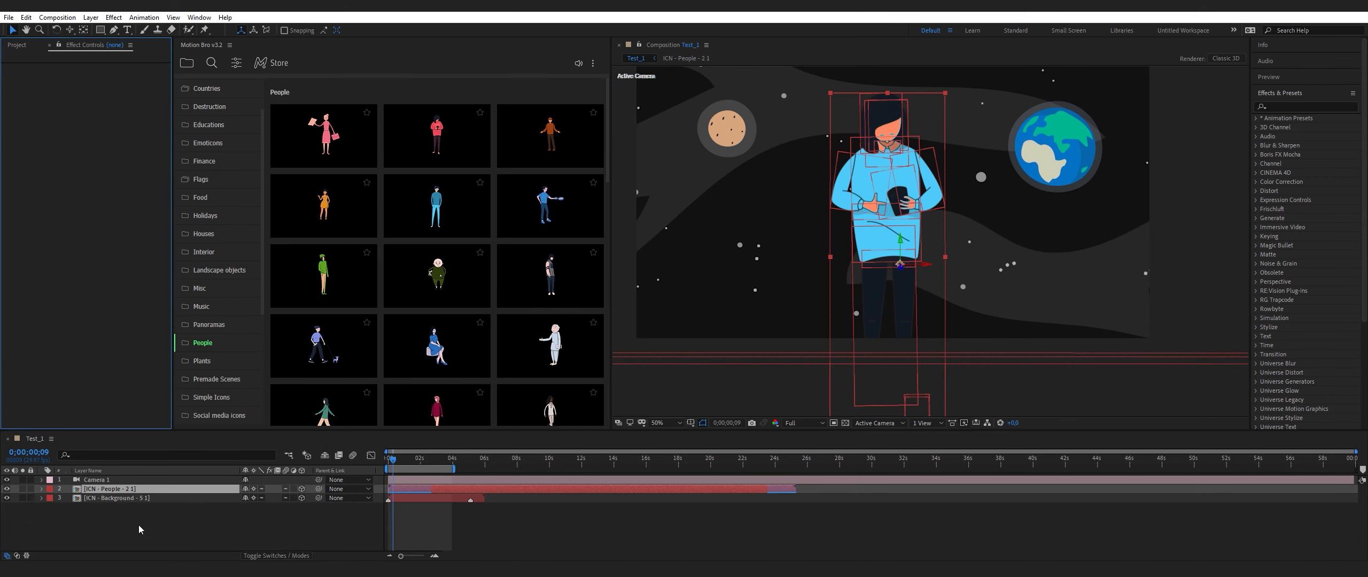
pyautogui.click(123, 521)
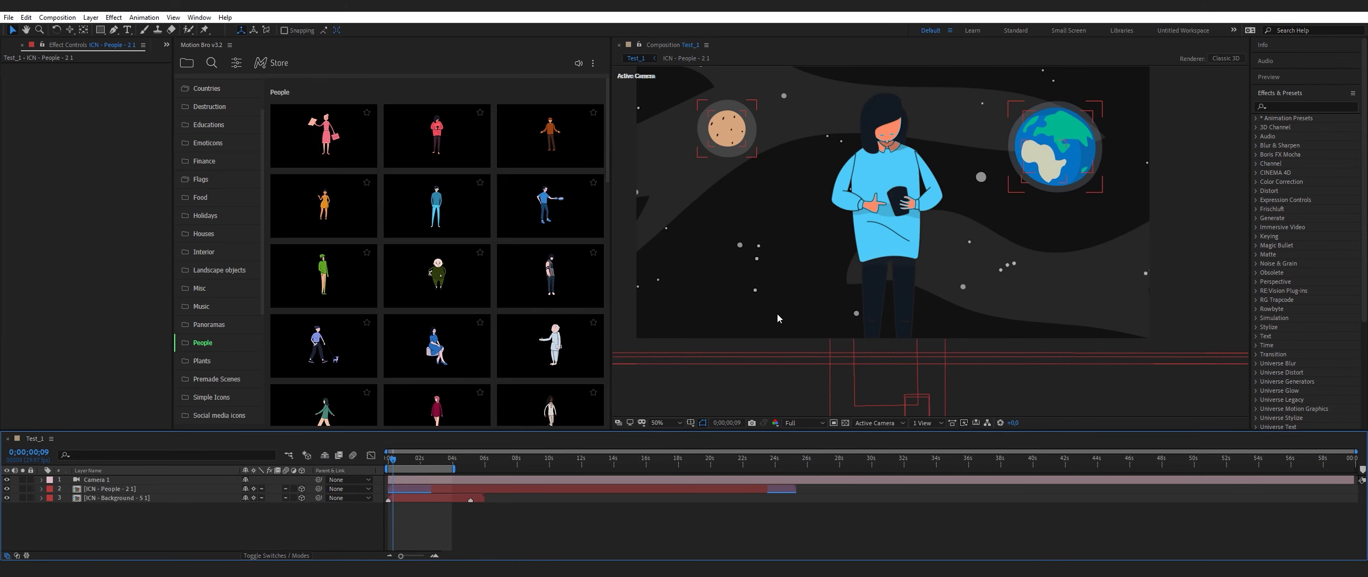
pyautogui.press('space')
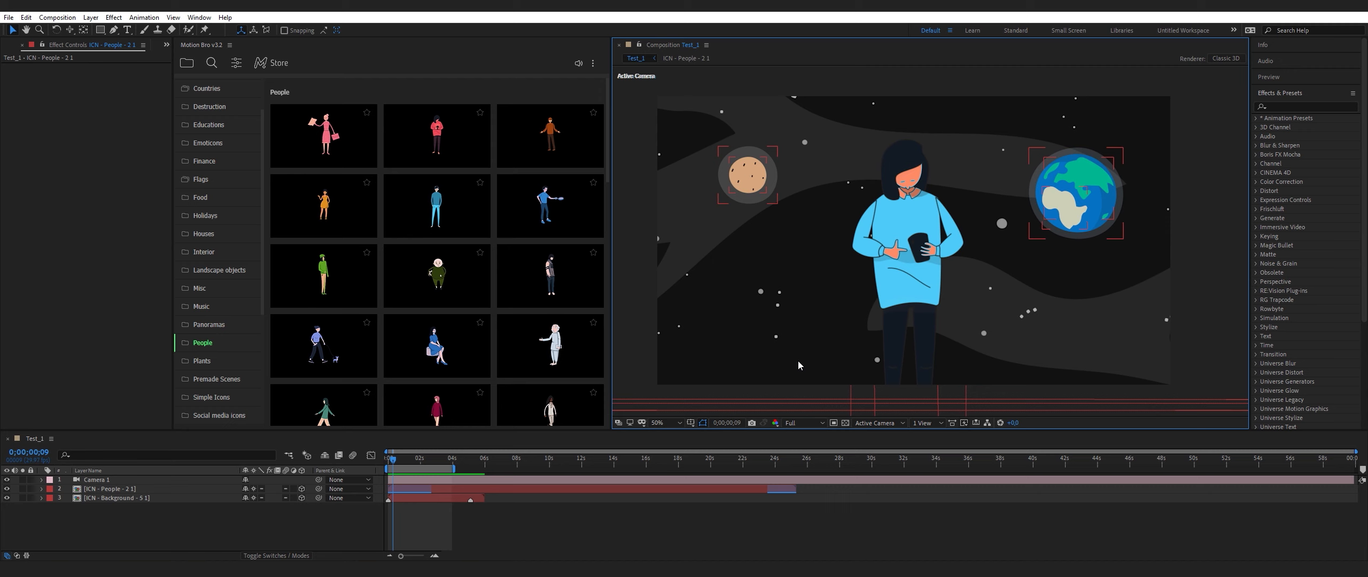
# Apply the orange lava rock preset from the Textures category to the Test_2 composition
pyautogui.scroll(-5, 205, 317)
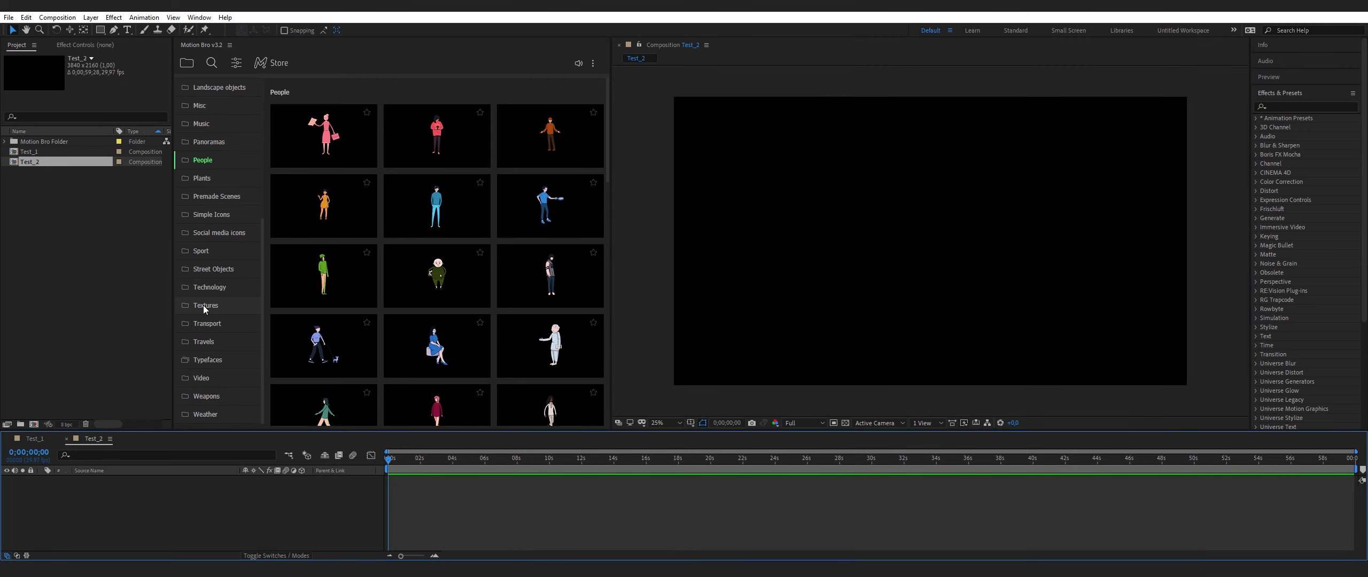
pyautogui.click(203, 306)
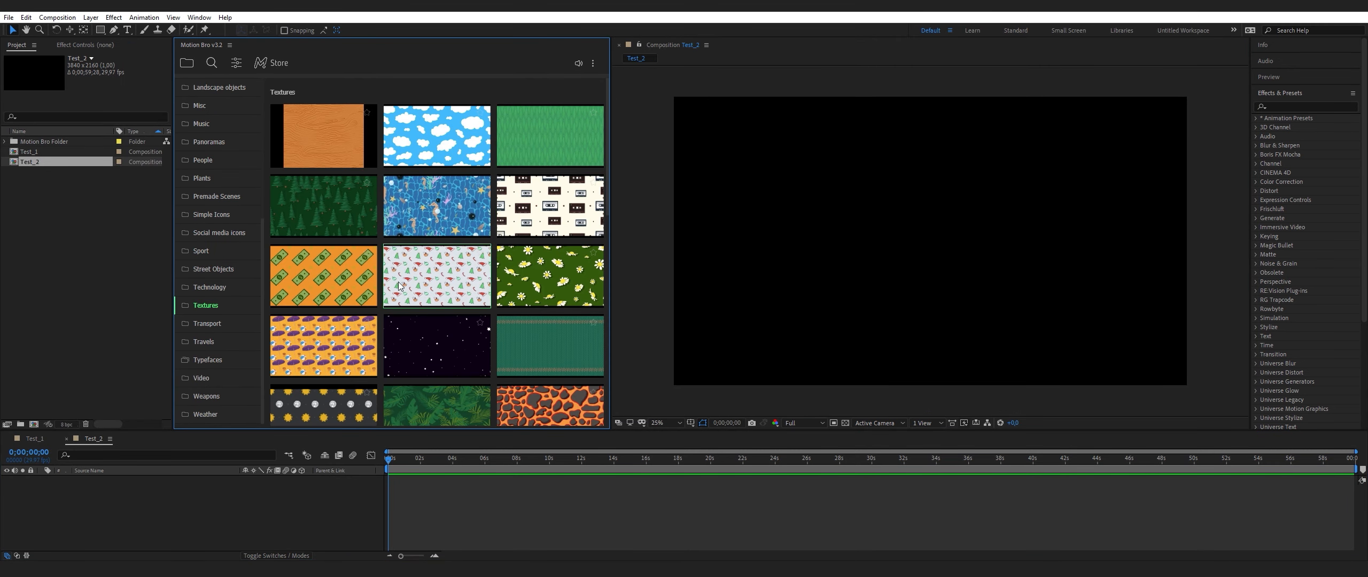
pyautogui.scroll(-3, 412, 312)
pyautogui.moveTo(412, 314)
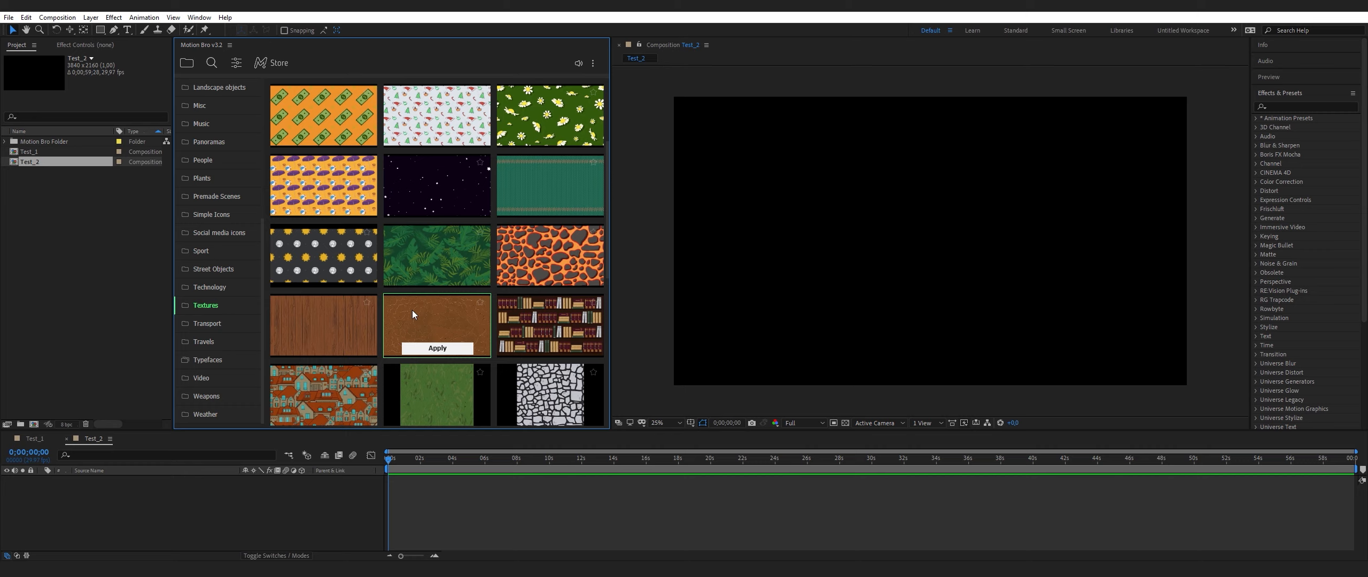
pyautogui.moveTo(553, 280)
pyautogui.click(560, 280)
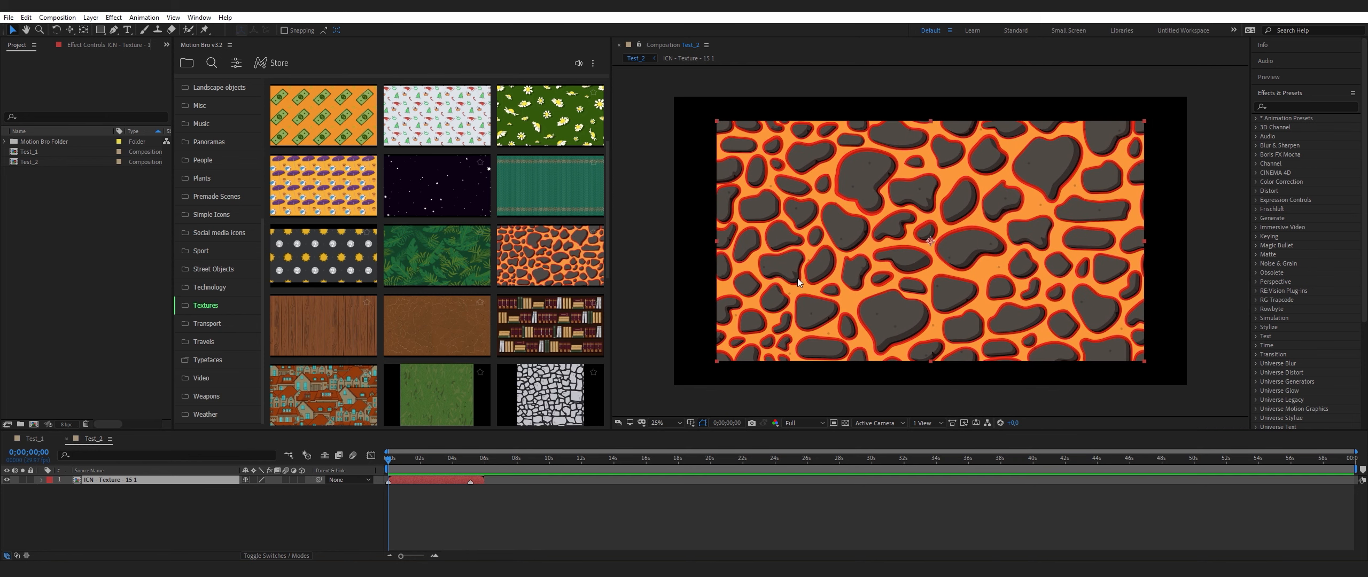
# Enable collapse transformations on the lava texture layer and enlarge it well beyond the frame
pyautogui.moveTo(717, 242); pyautogui.dragTo(787, 249)
pyautogui.click(255, 480)
pyautogui.moveTo(786, 244); pyautogui.dragTo(468, 281)
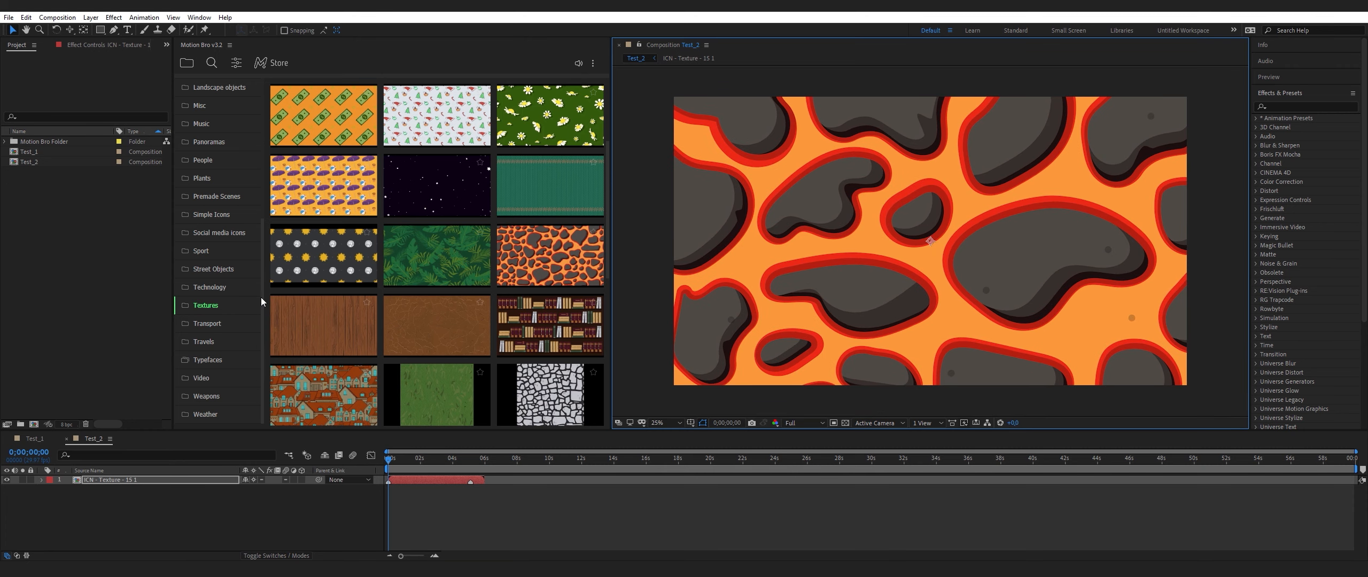
# Shrink the lava texture layer until it sits inside the Test_2 frame and disable its collapse transformations
pyautogui.moveTo(71, 297); pyautogui.dragTo(782, 276)
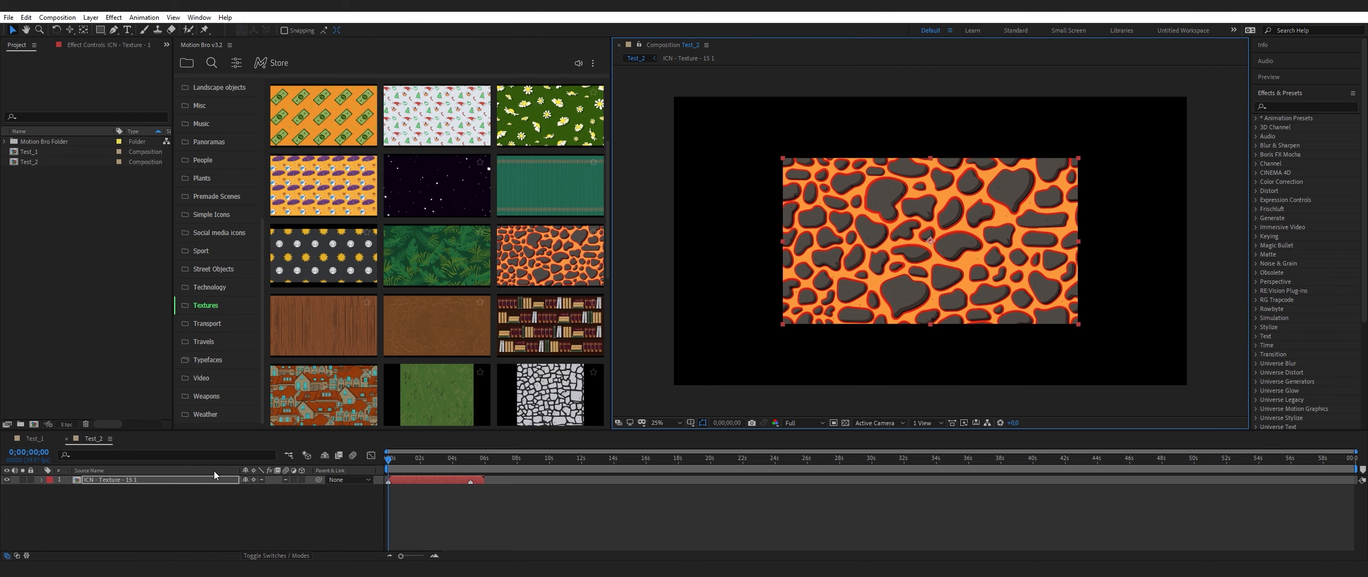
pyautogui.click(254, 479)
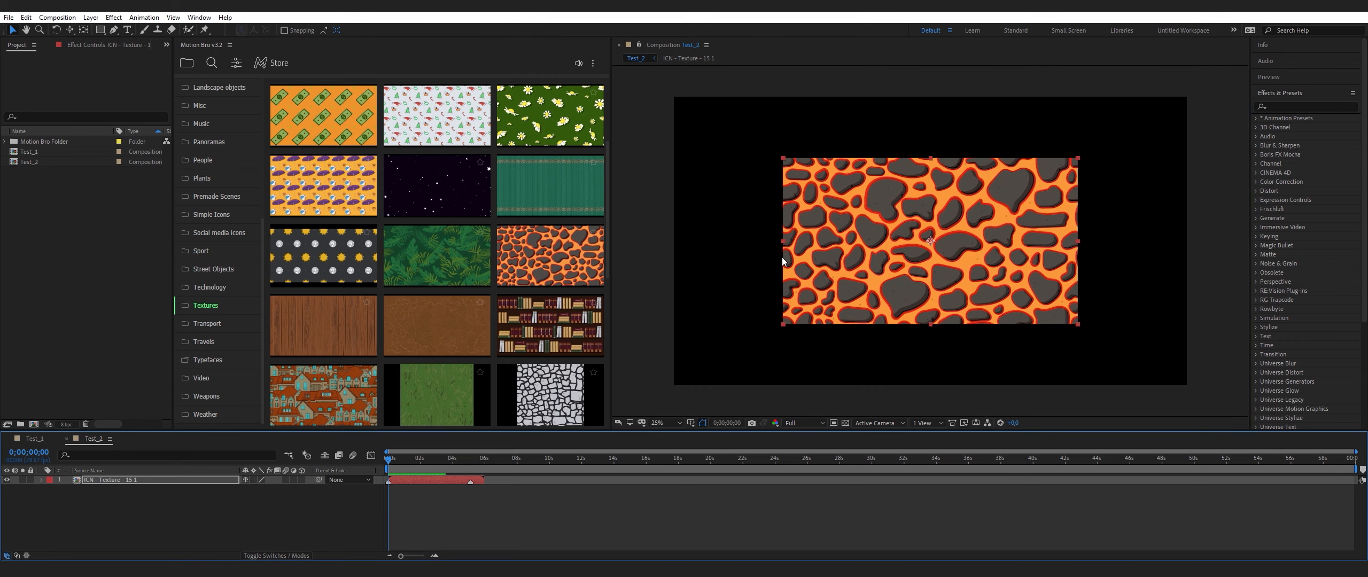
# Apply CC RepeTile to the lava texture and expand it about 1209 right, 1400 left, 1520 down and 2750 up
pyautogui.click(1284, 109)
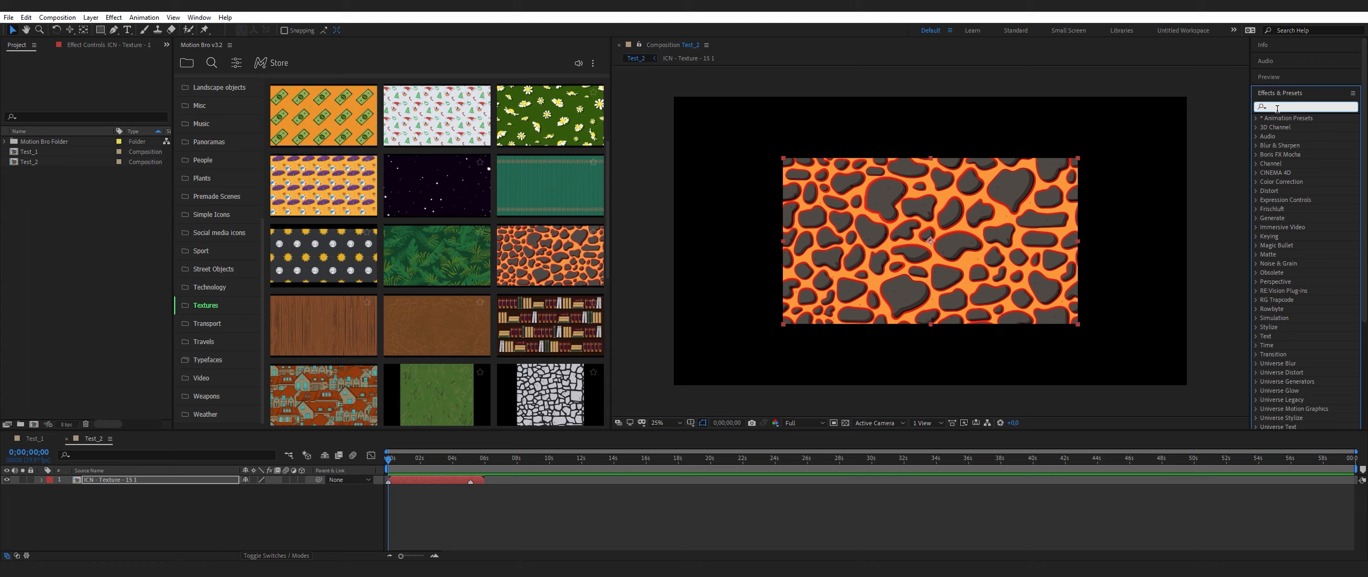
pyautogui.write('cc re')
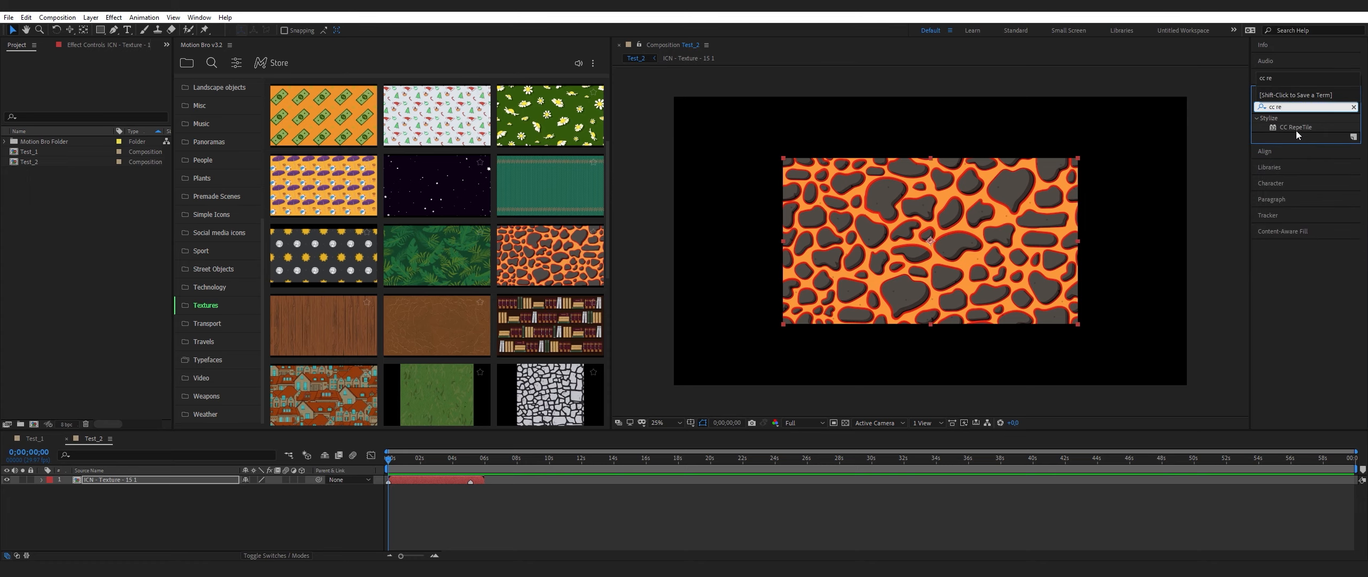
pyautogui.doubleClick(1295, 128)
pyautogui.moveTo(100, 83); pyautogui.dragTo(255, 118)
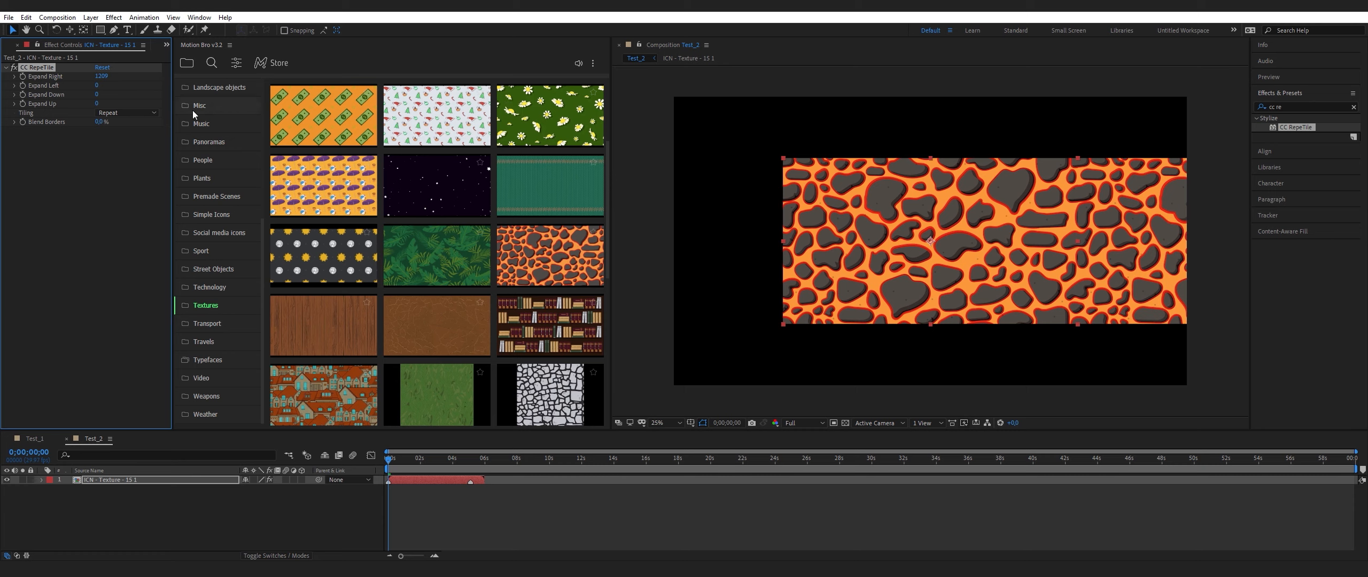
pyautogui.moveTo(100, 88); pyautogui.dragTo(184, 105)
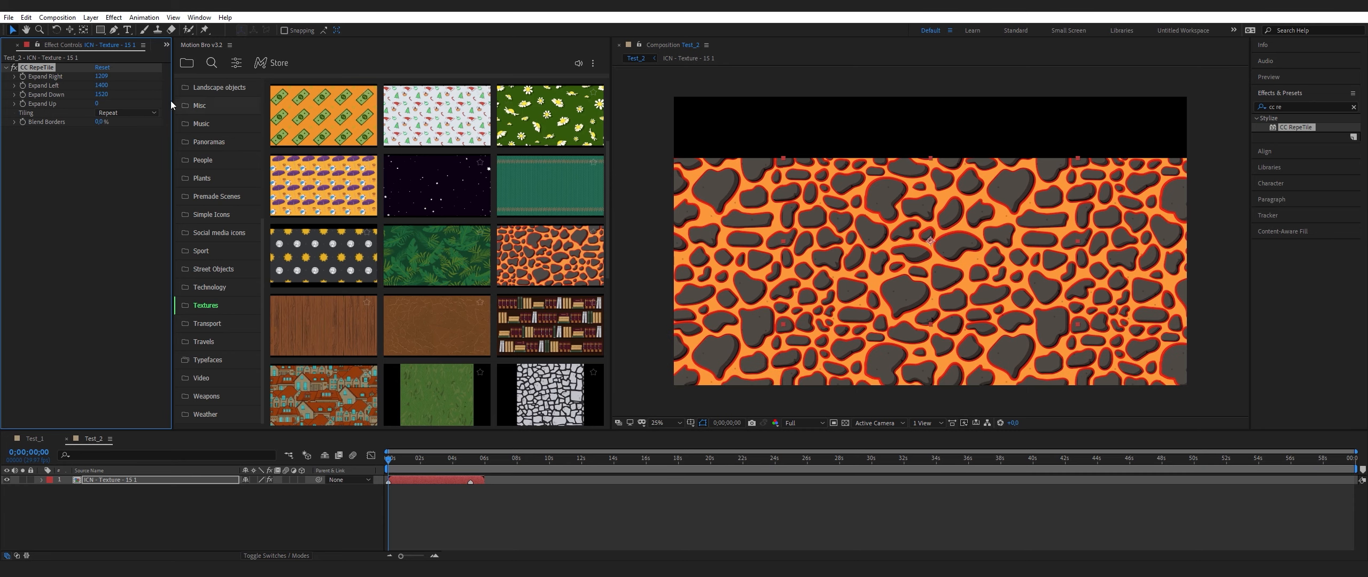
pyautogui.moveTo(100, 103); pyautogui.dragTo(256, 107)
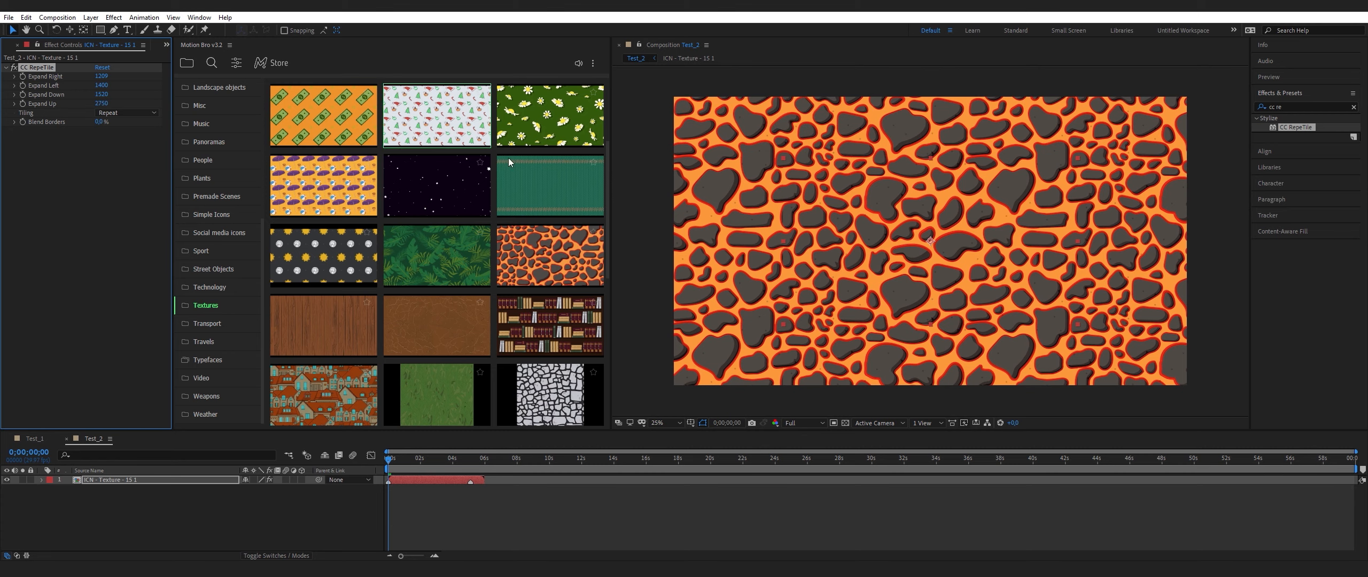
# Scale down the tiled lava texture, raise its Expand Right value to about 4299 and reposition it near the frame's centre
pyautogui.moveTo(782, 240); pyautogui.dragTo(874, 250)
pyautogui.moveTo(102, 77); pyautogui.dragTo(372, 118)
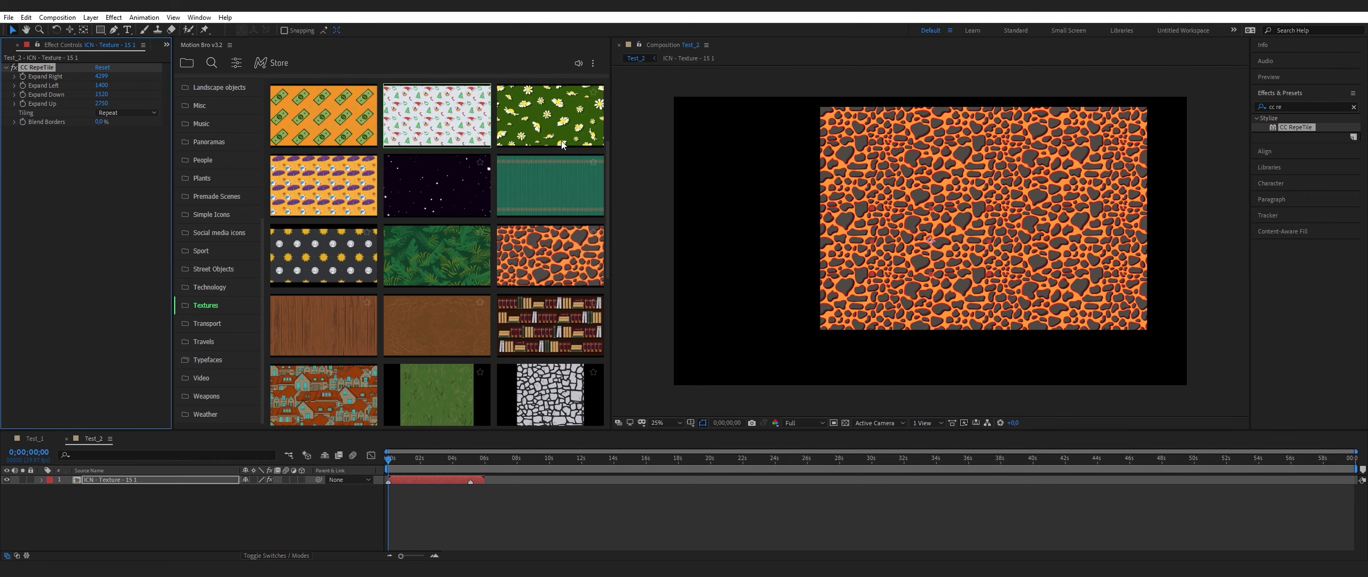
pyautogui.moveTo(939, 244); pyautogui.dragTo(865, 265)
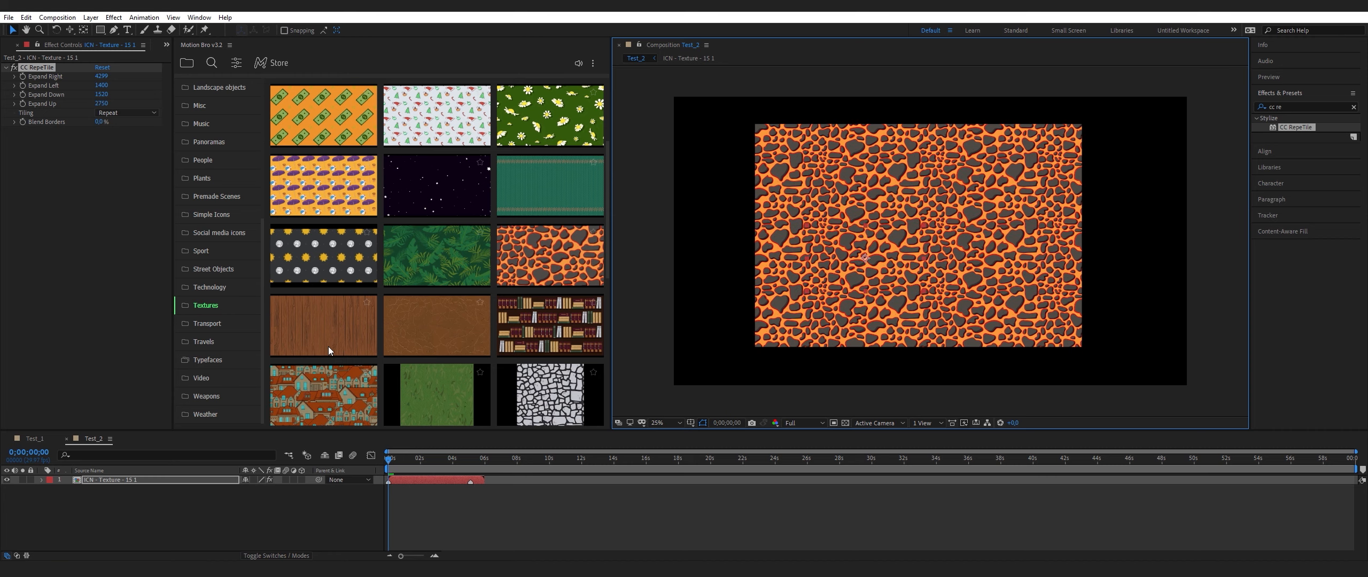
# Open the lava texture's precomposition and set Color_5 of its Settings layer to green
pyautogui.doubleClick(116, 479)
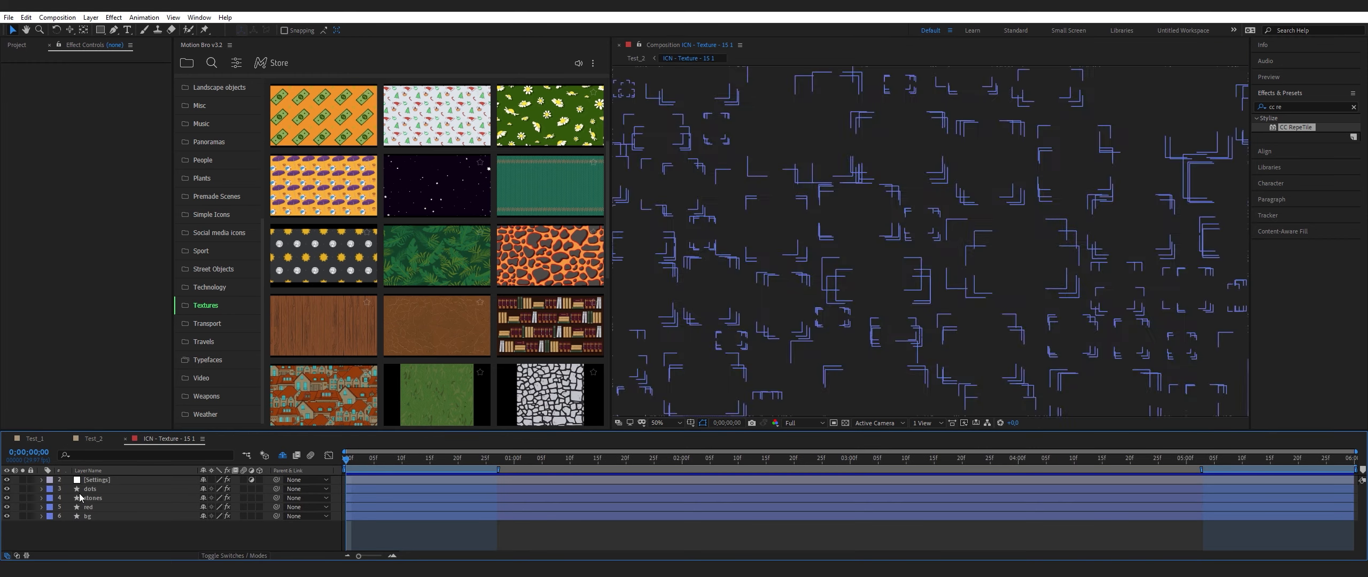
pyautogui.click(103, 480)
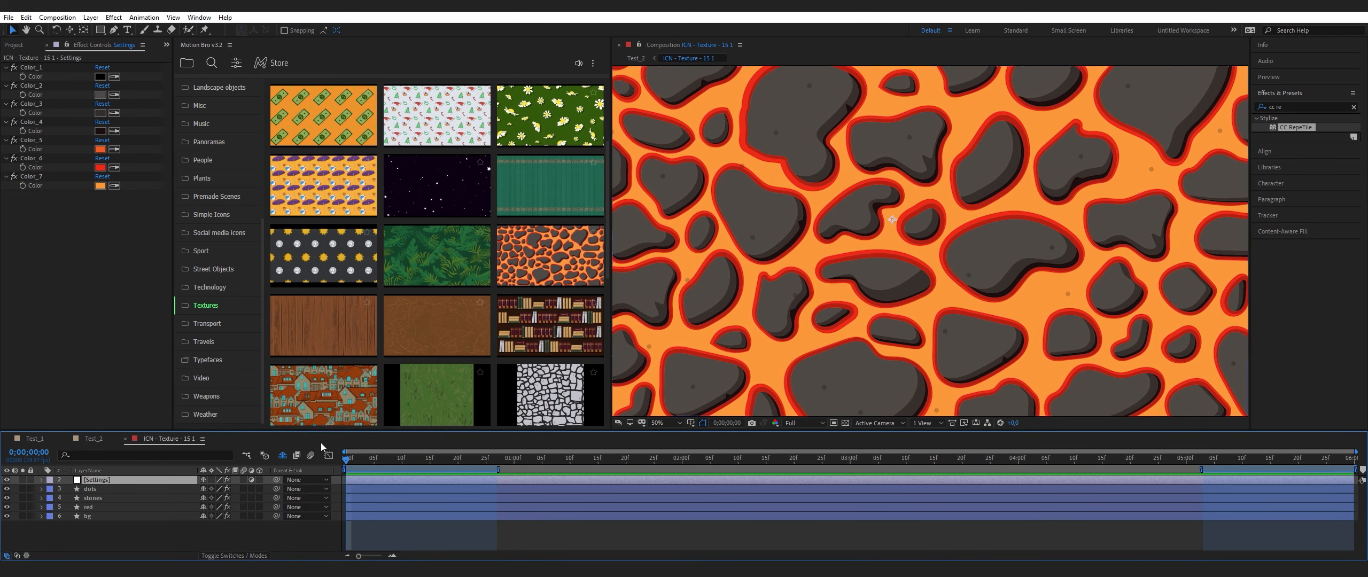
pyautogui.click(101, 151)
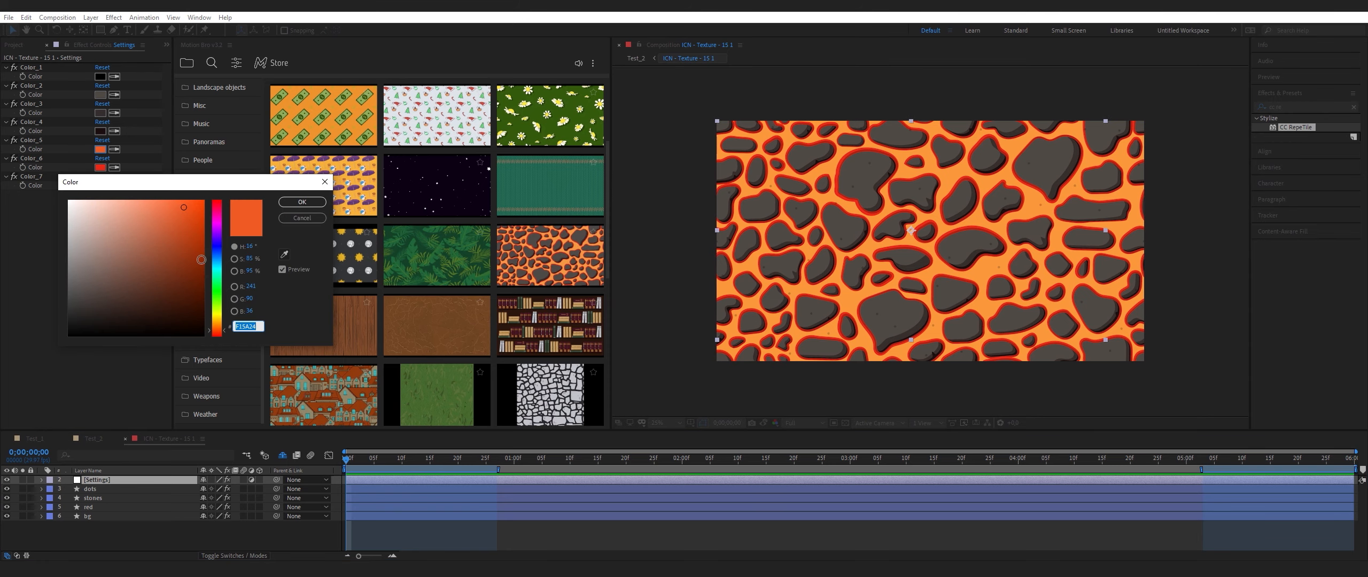
pyautogui.click(218, 285)
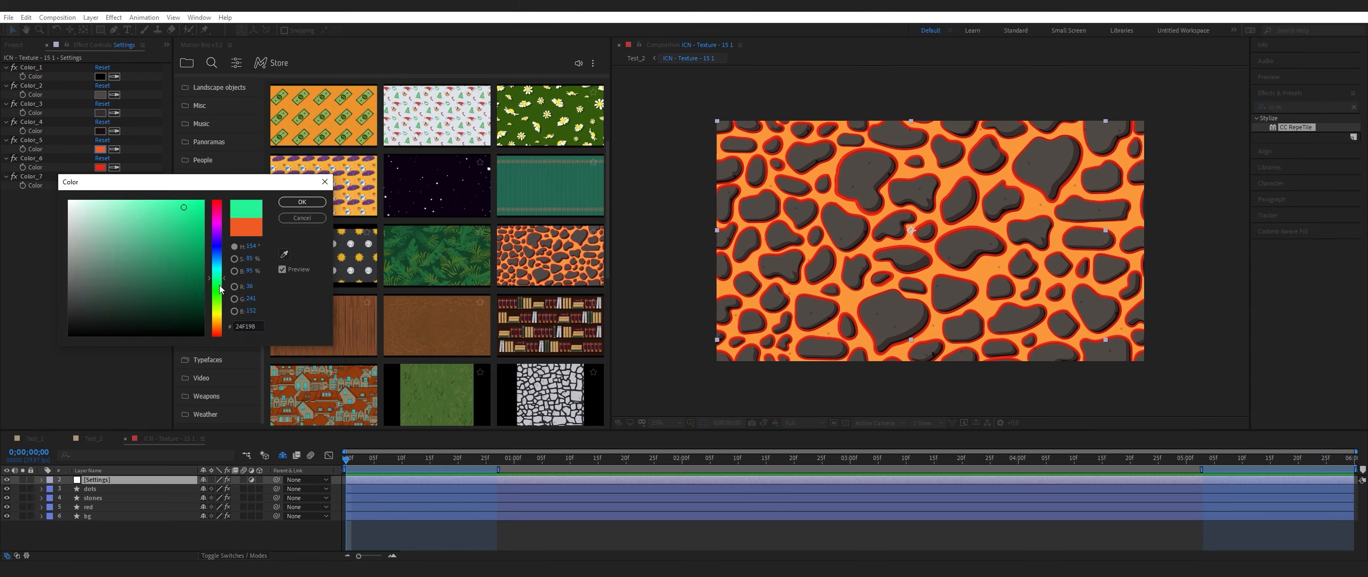
pyautogui.click(301, 201)
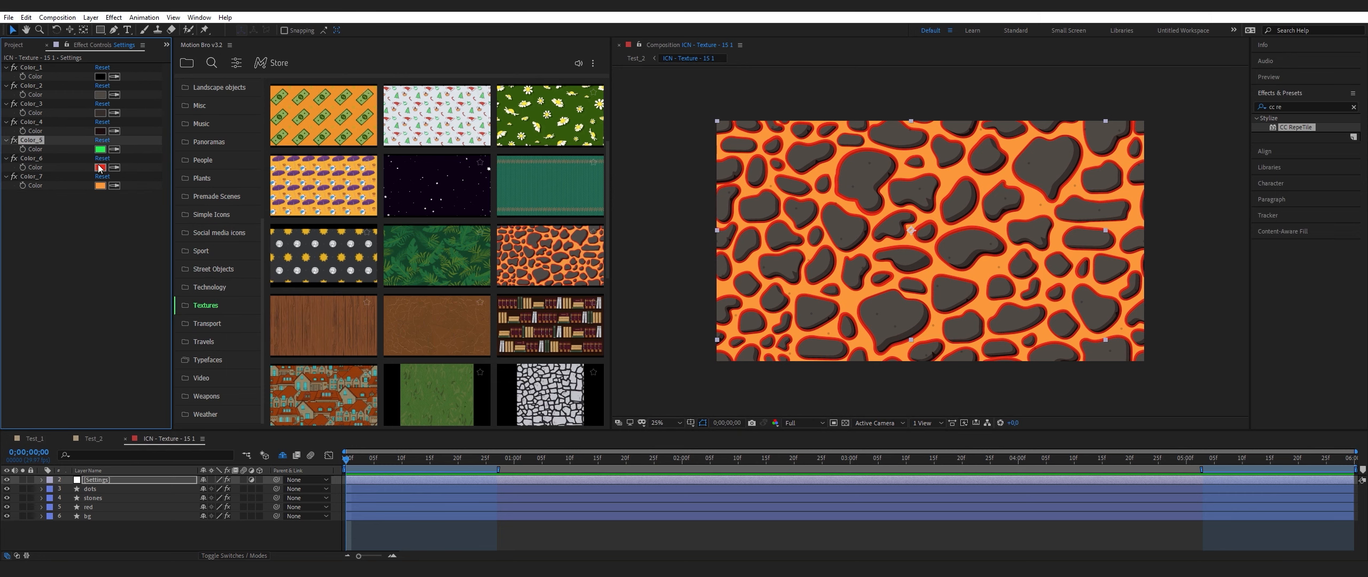
# Set Color_7 of the Settings layer to bright green to recolor the lava background
pyautogui.click(99, 168)
pyautogui.click(302, 218)
pyautogui.click(100, 186)
pyautogui.click(216, 286)
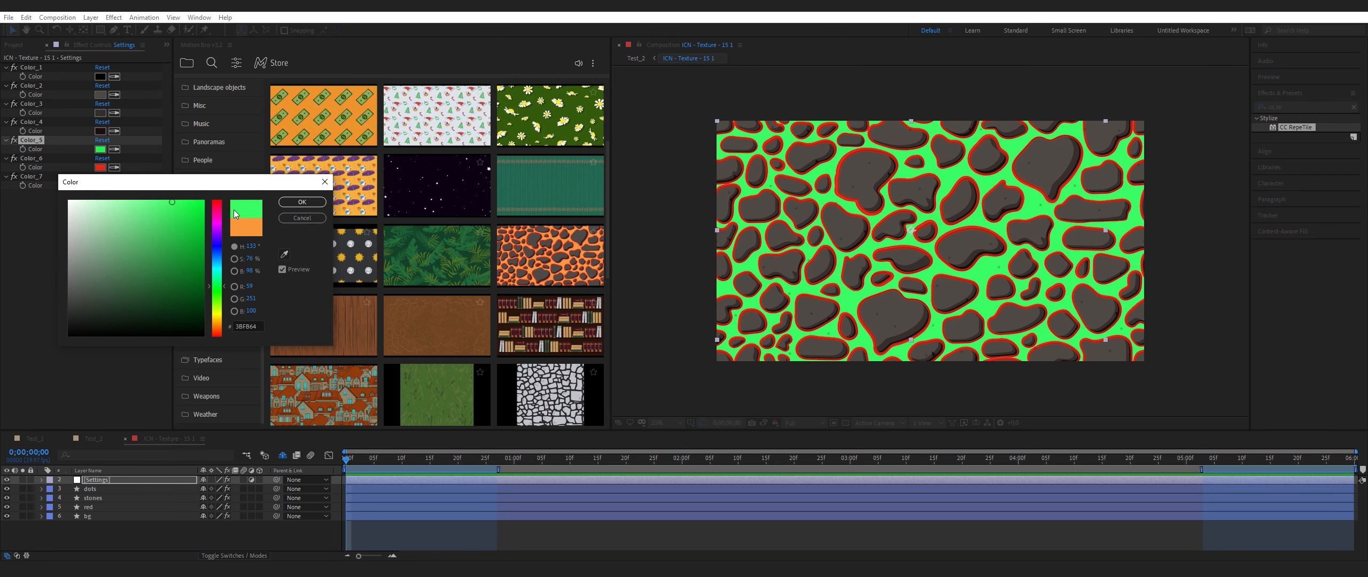
pyautogui.click(302, 203)
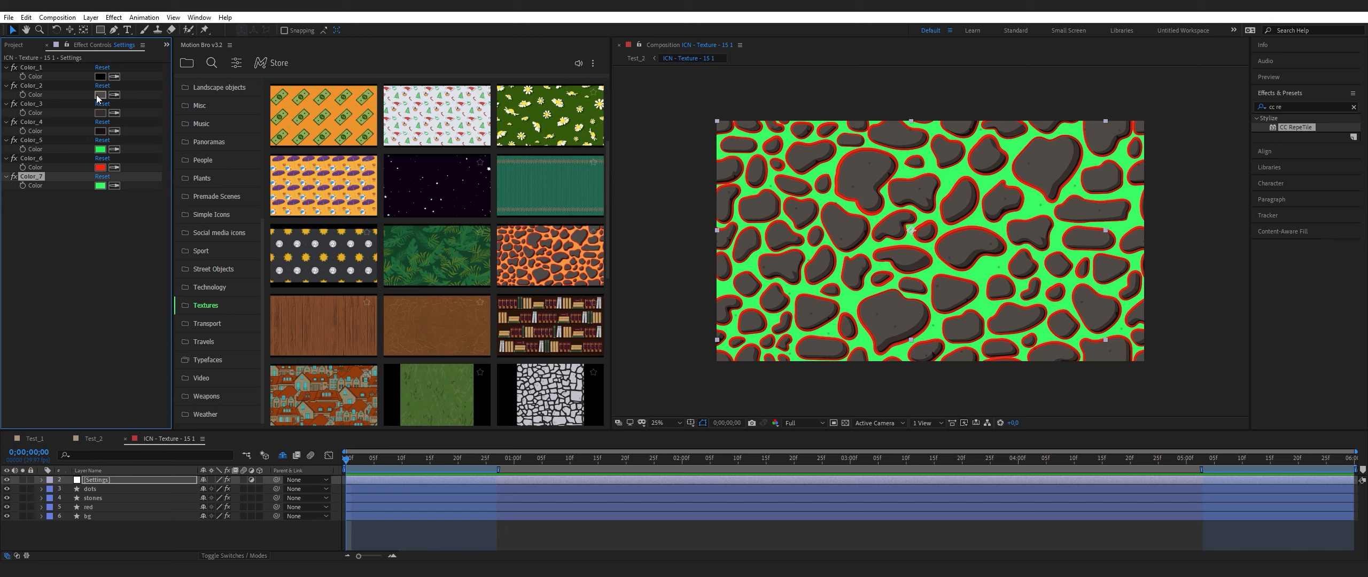
# Recolor the stones by setting Color_3 to a stronger brown and Color_2 to dark brown
pyautogui.click(100, 113)
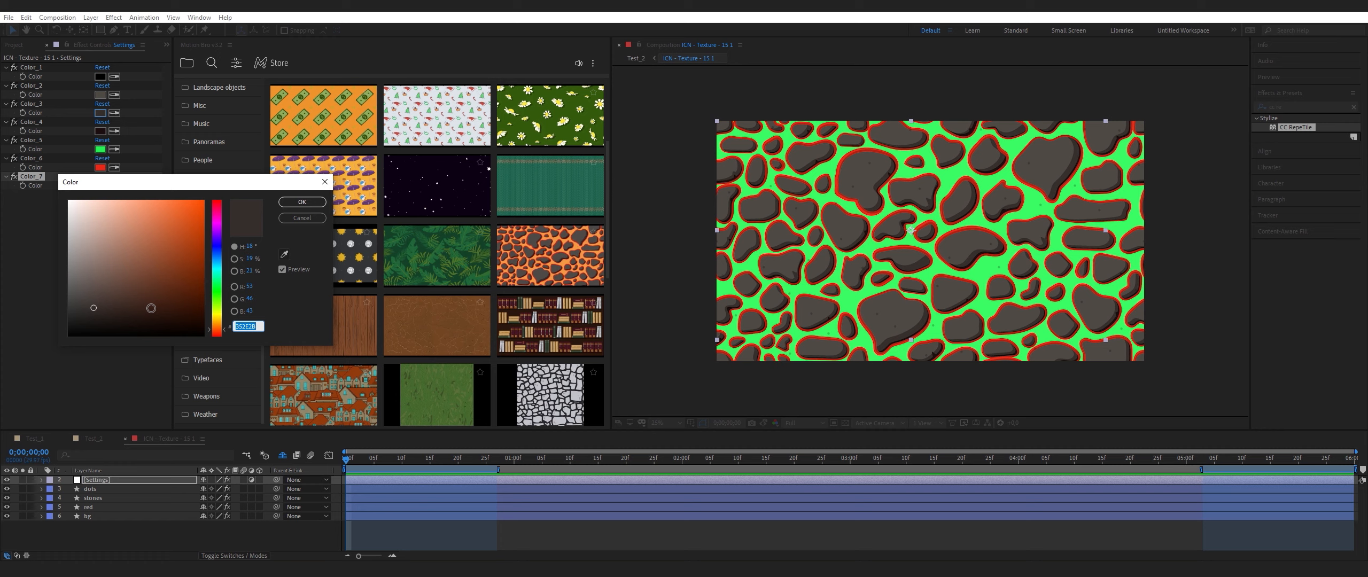
pyautogui.click(149, 294)
pyautogui.click(302, 202)
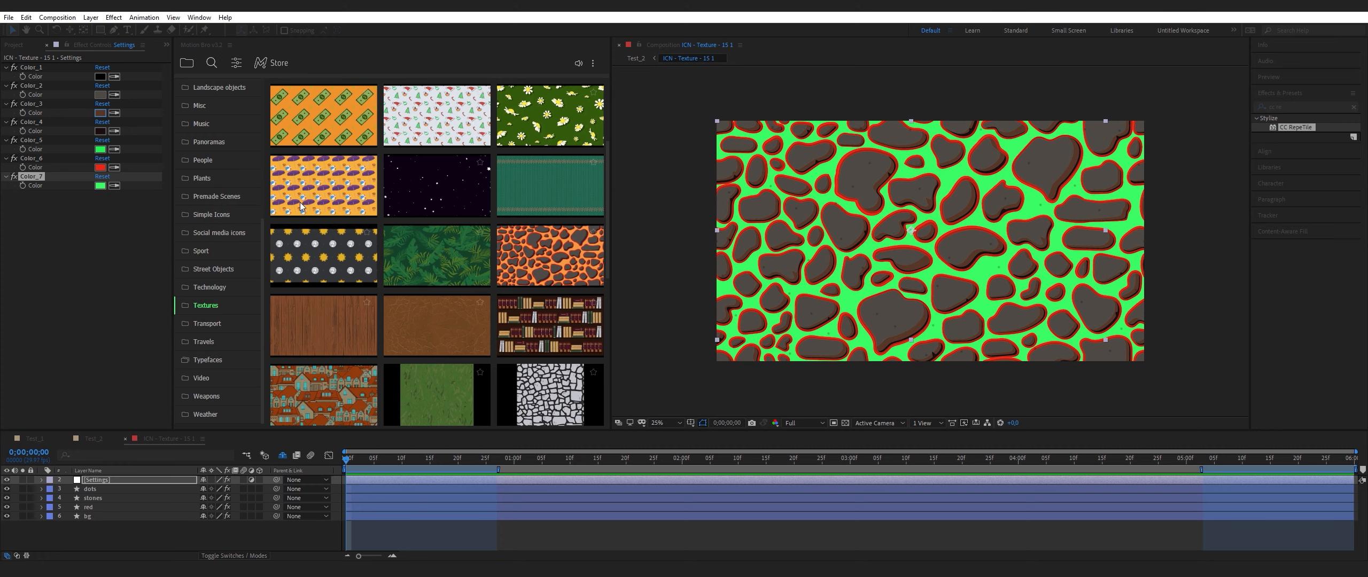
pyautogui.click(100, 95)
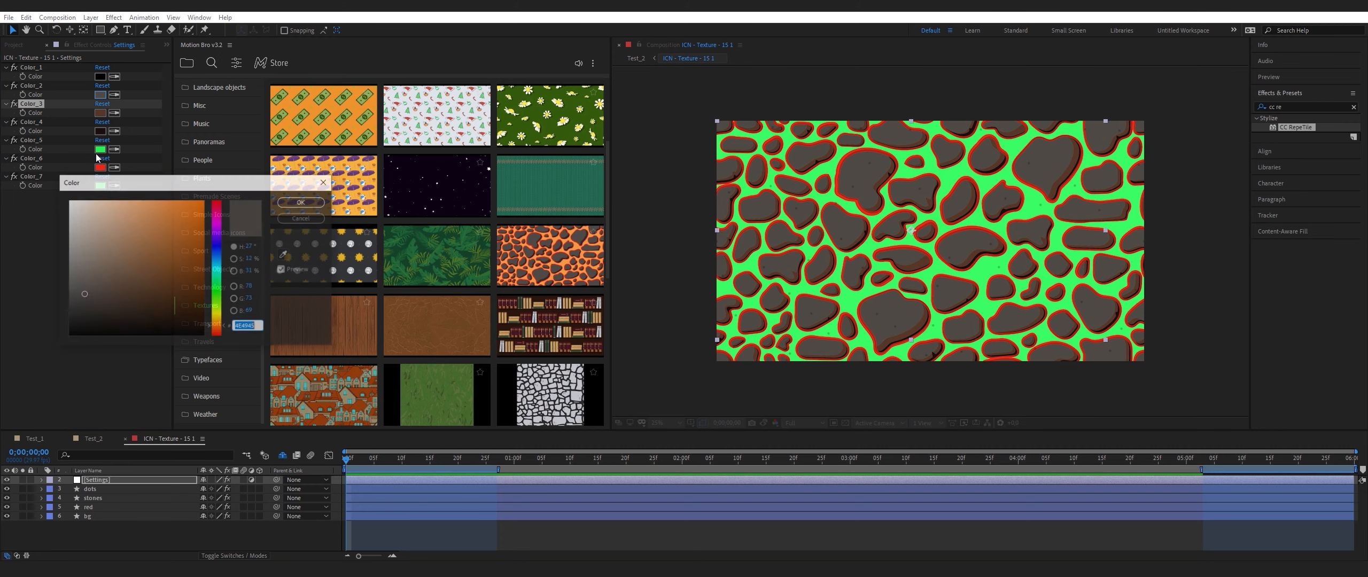
pyautogui.click(132, 308)
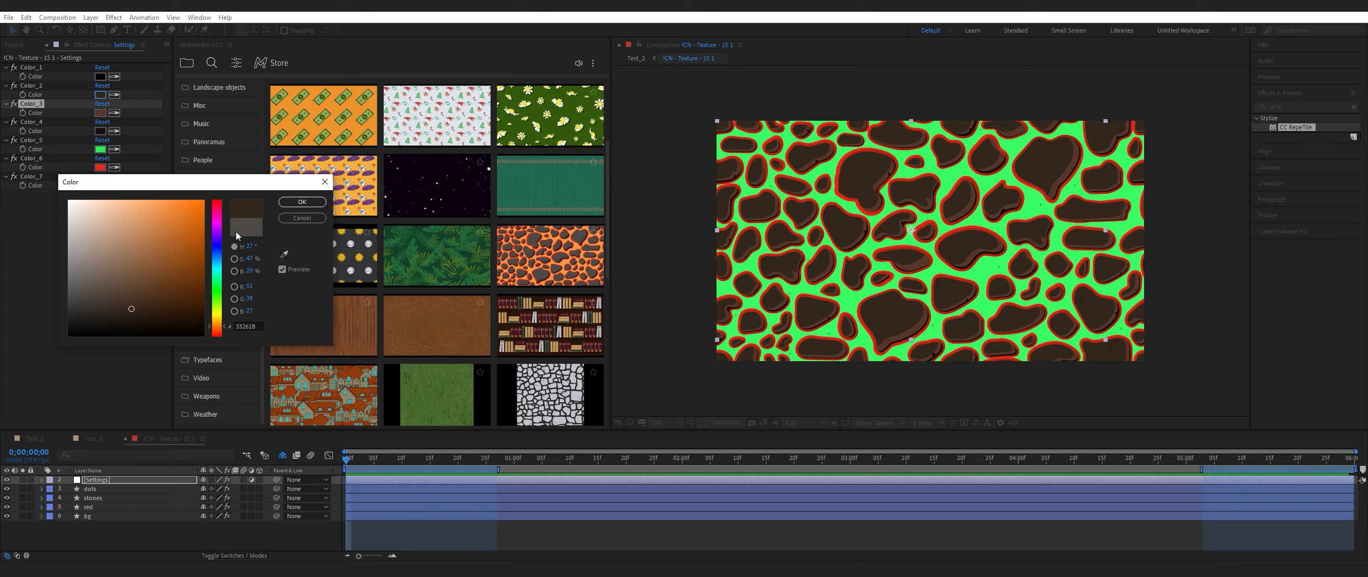
pyautogui.click(302, 202)
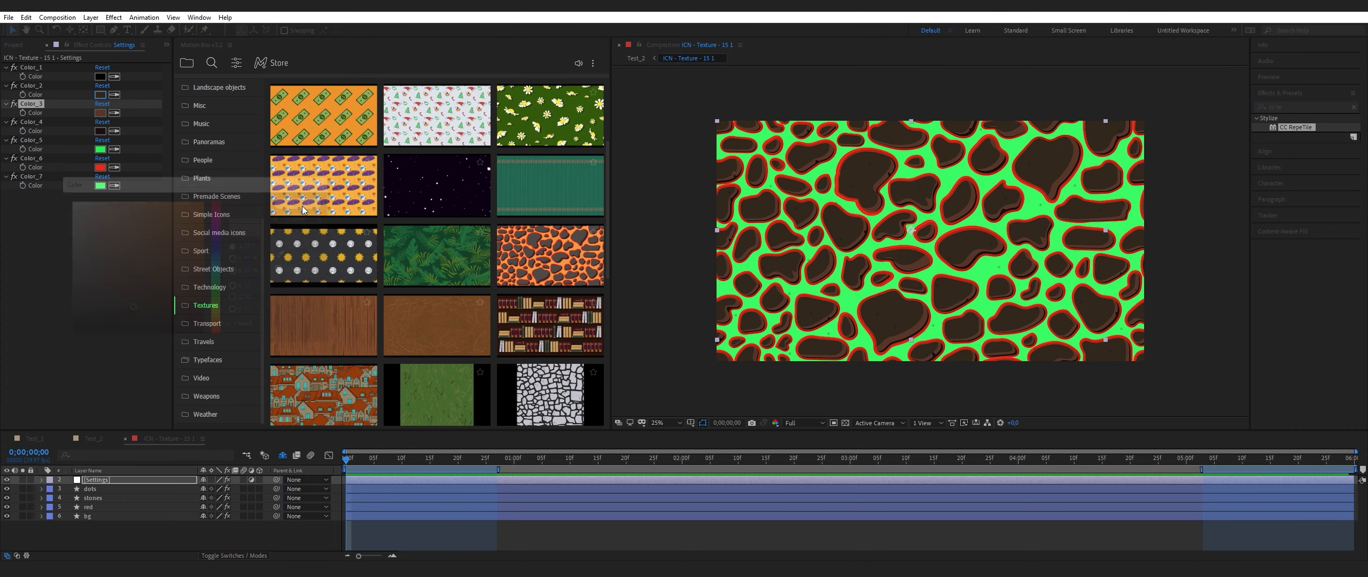
# Return to the Test_2 composition and inspect the recolored tiled texture
pyautogui.click(126, 439)
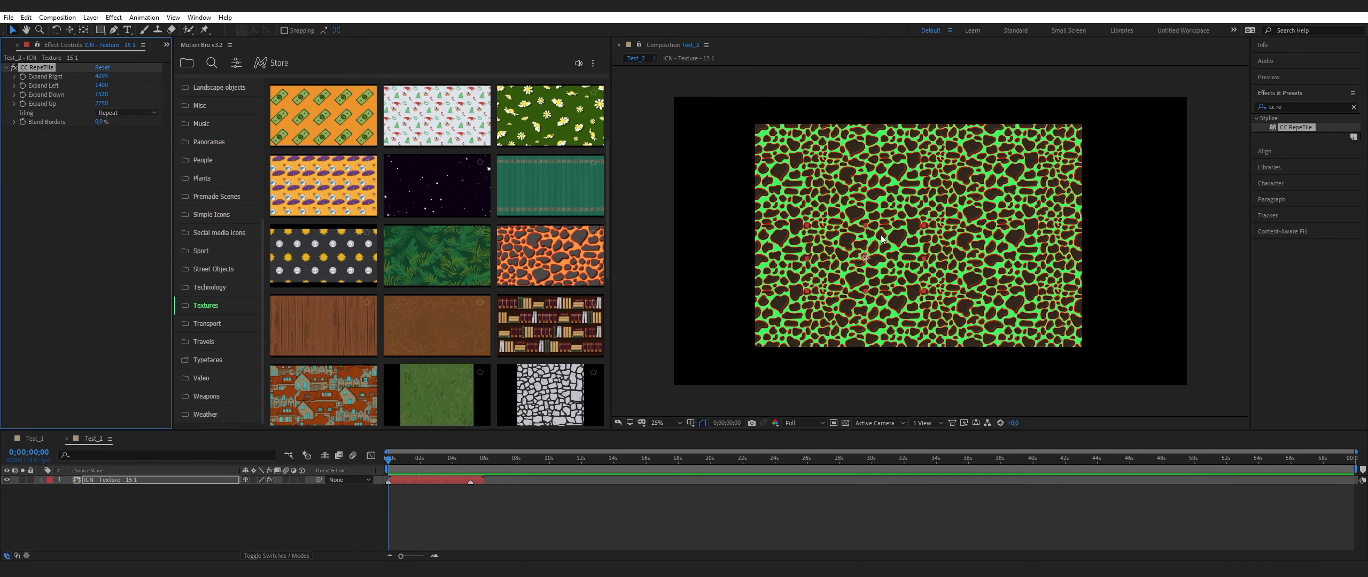
pyautogui.scroll(3, 883, 239)
pyautogui.scroll(-3, 882, 240)
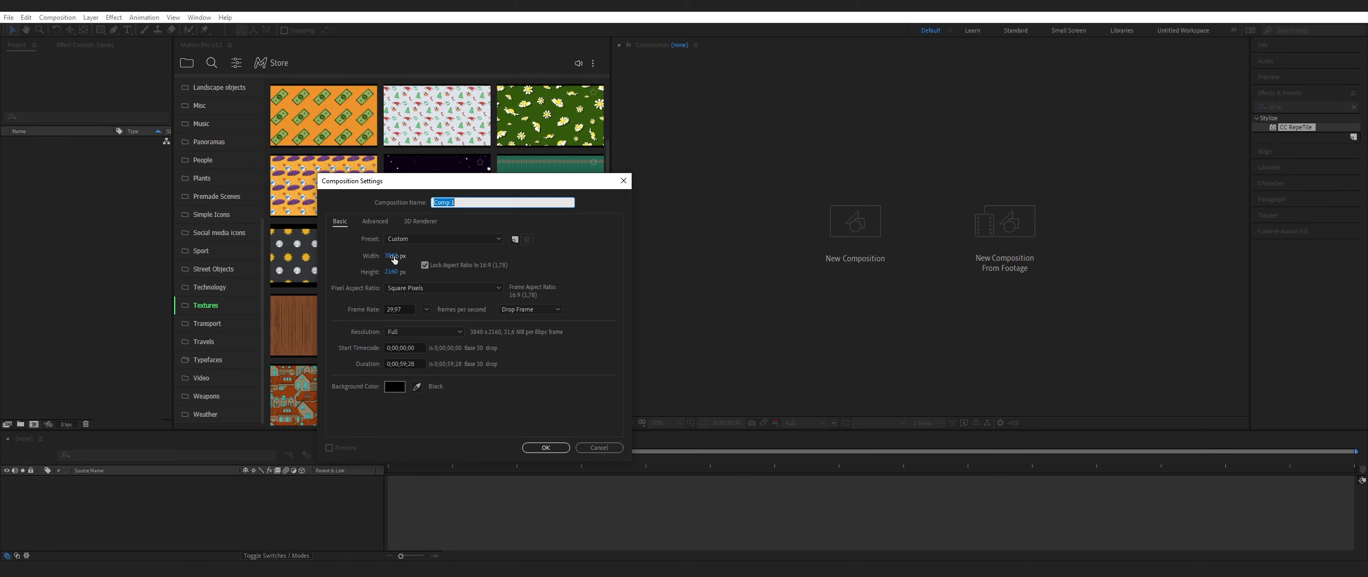
# Create a 1920 x 1080 composition named Test_3
pyautogui.click(394, 257)
pyautogui.write('1920')
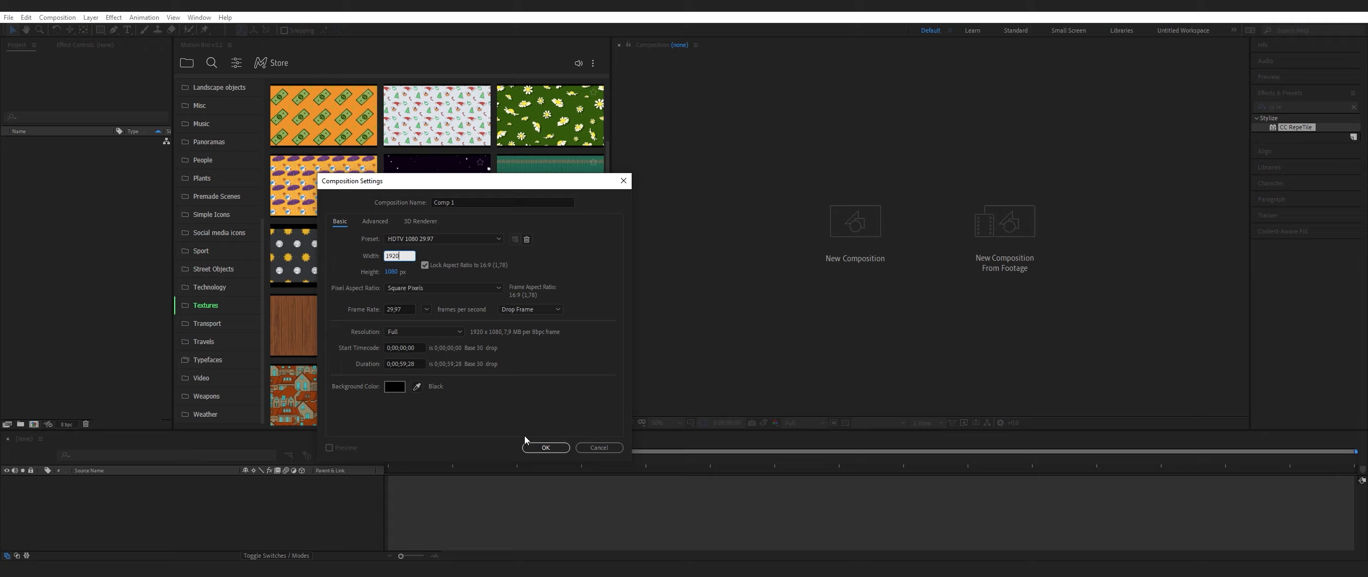
pyautogui.click(471, 206)
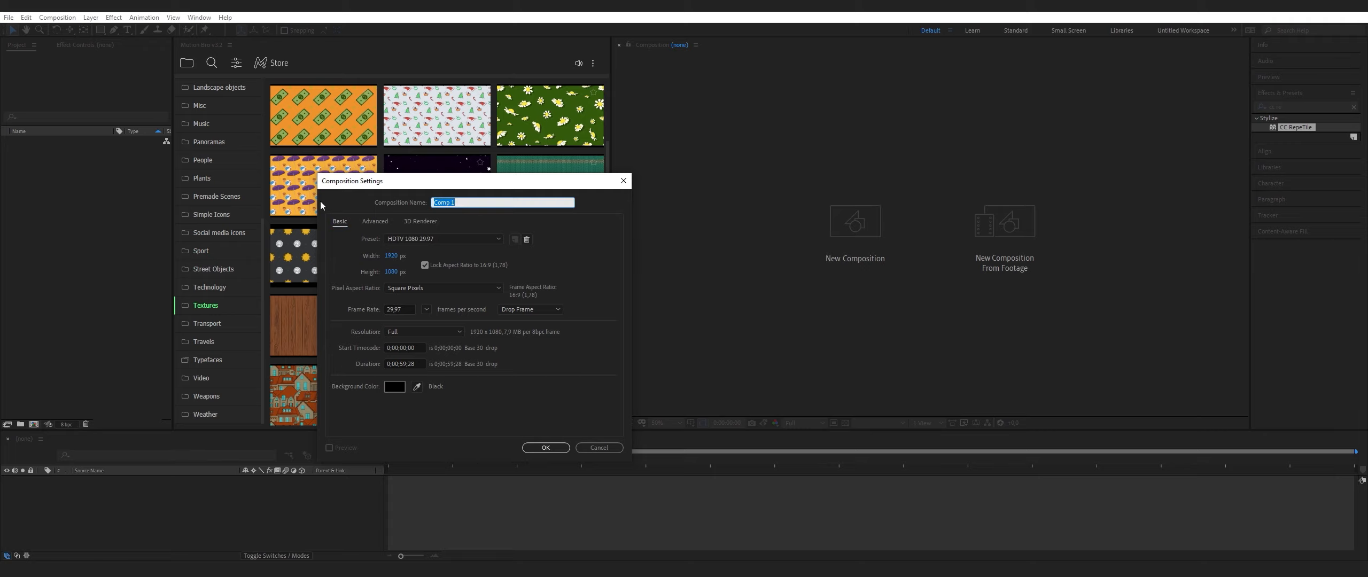
pyautogui.write('Test_3')
pyautogui.press('Return')
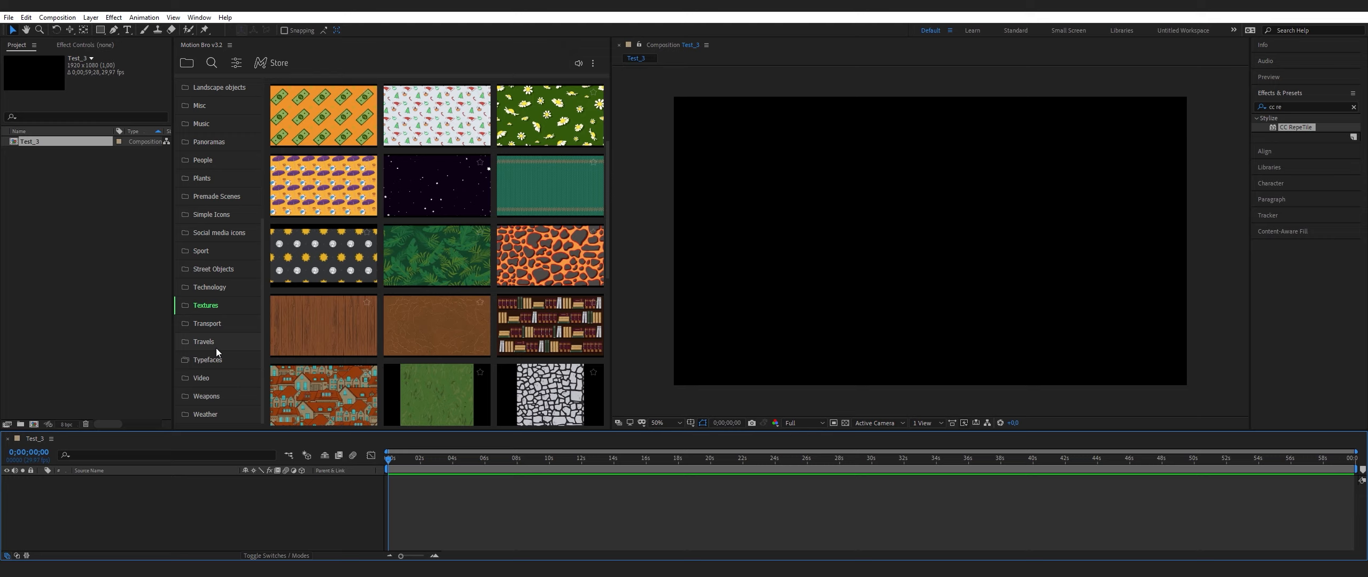
# Add a red comp-size solid named floor to the Test_3 composition
pyautogui.click(87, 19)
pyautogui.moveTo(160, 25)
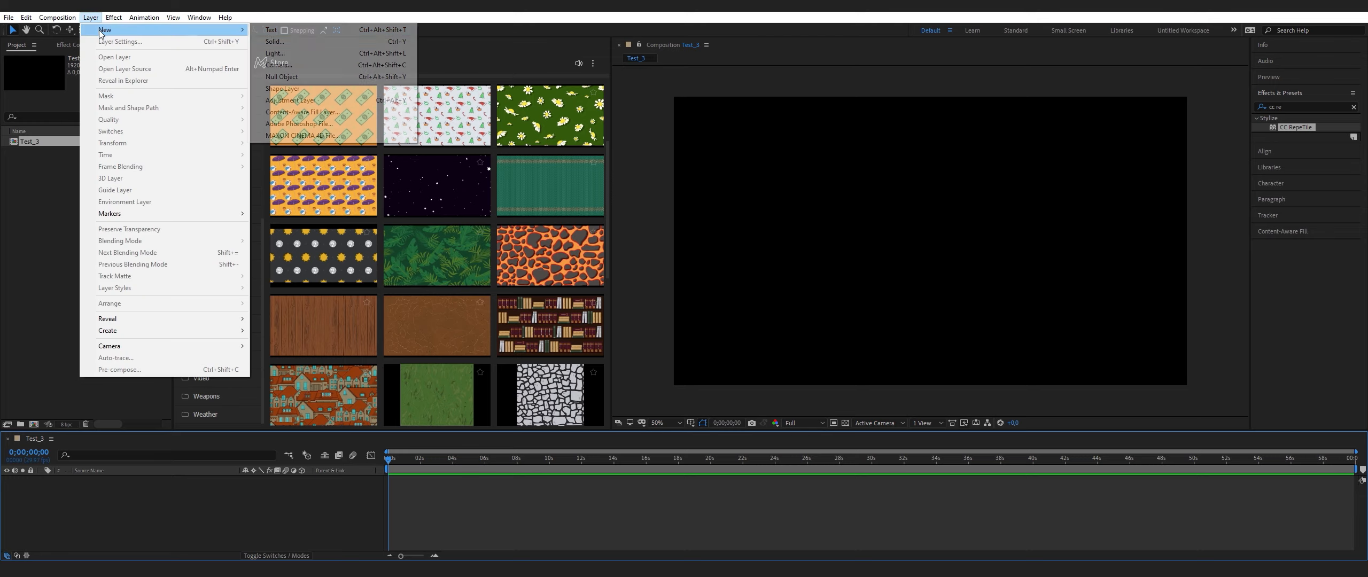
pyautogui.click(284, 41)
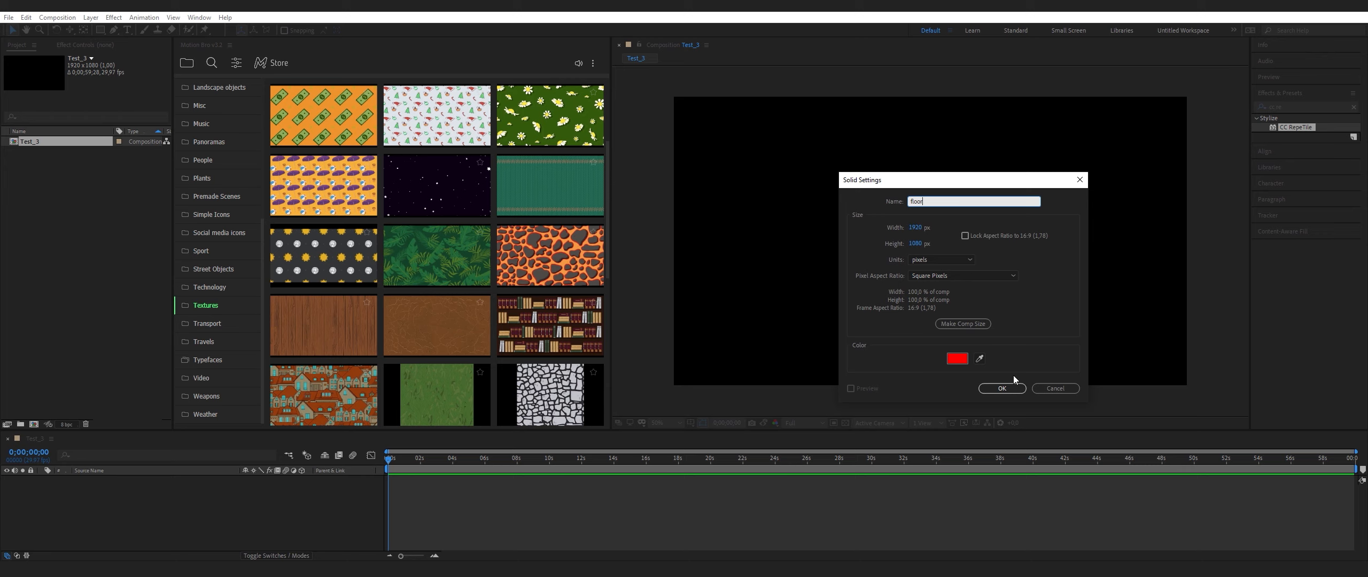
pyautogui.write('floor')
pyautogui.click(1002, 388)
# Make the floor solid a 3D layer and set its X Rotation to 90°
pyautogui.click(301, 480)
pyautogui.press('r')
pyautogui.click(257, 498)
pyautogui.press('Return')
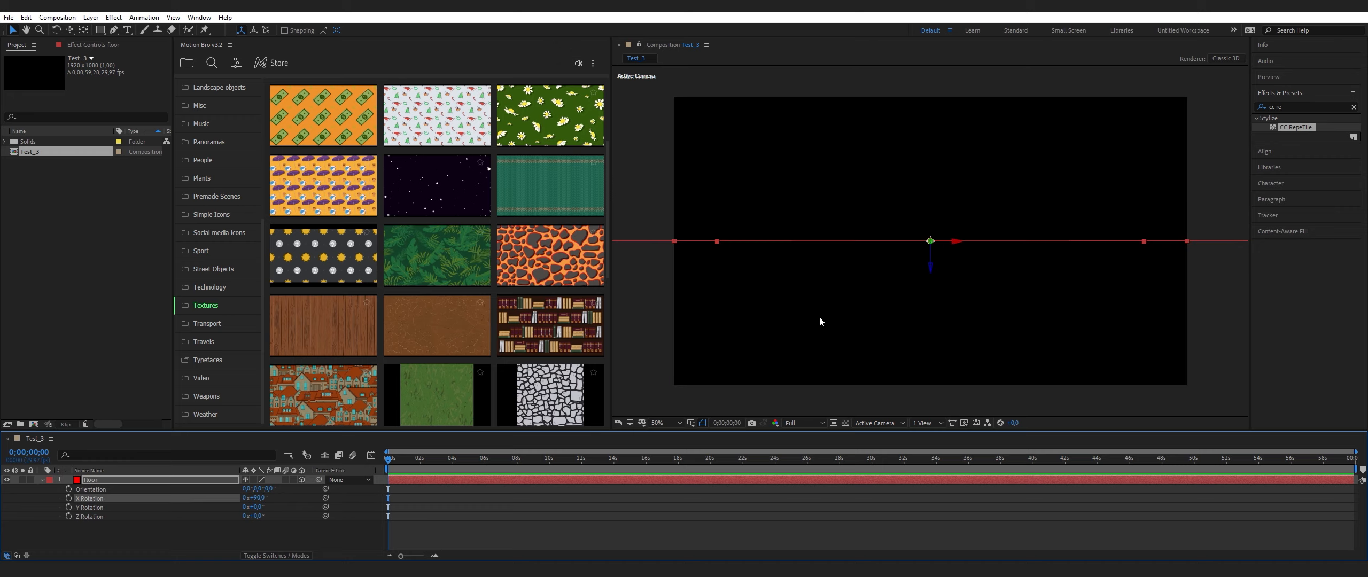
# Lower the floor solid and enlarge it in depth and width so it covers the lower part of the frame
pyautogui.moveTo(930, 268); pyautogui.dragTo(931, 330)
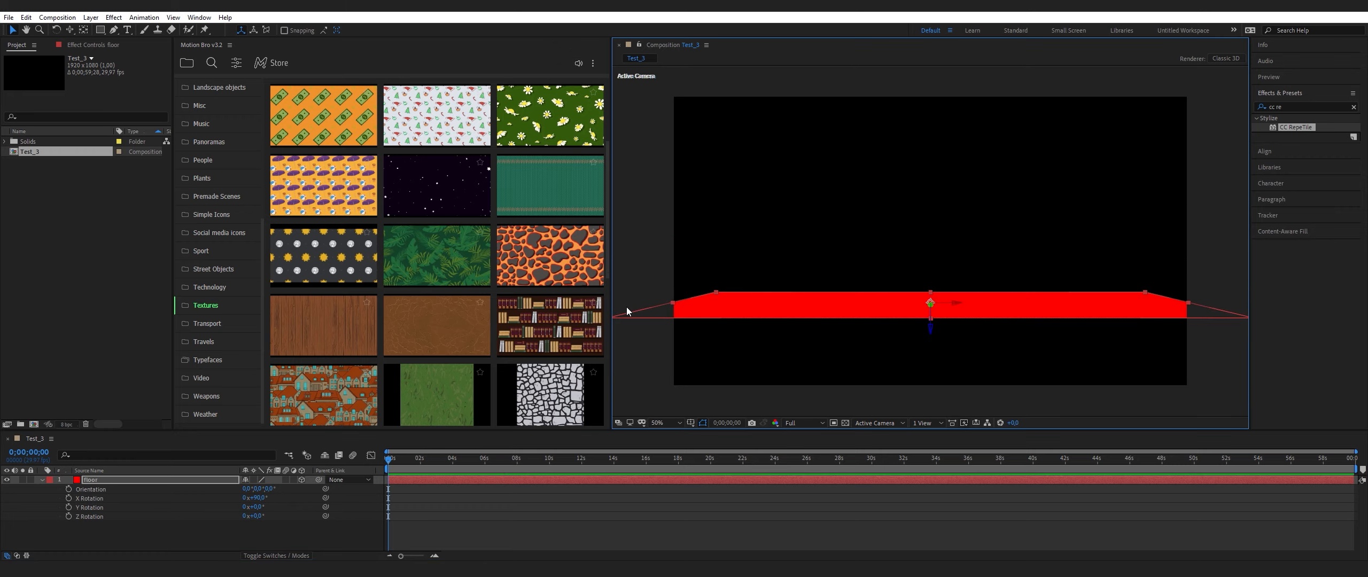
pyautogui.moveTo(931, 322); pyautogui.dragTo(938, 273)
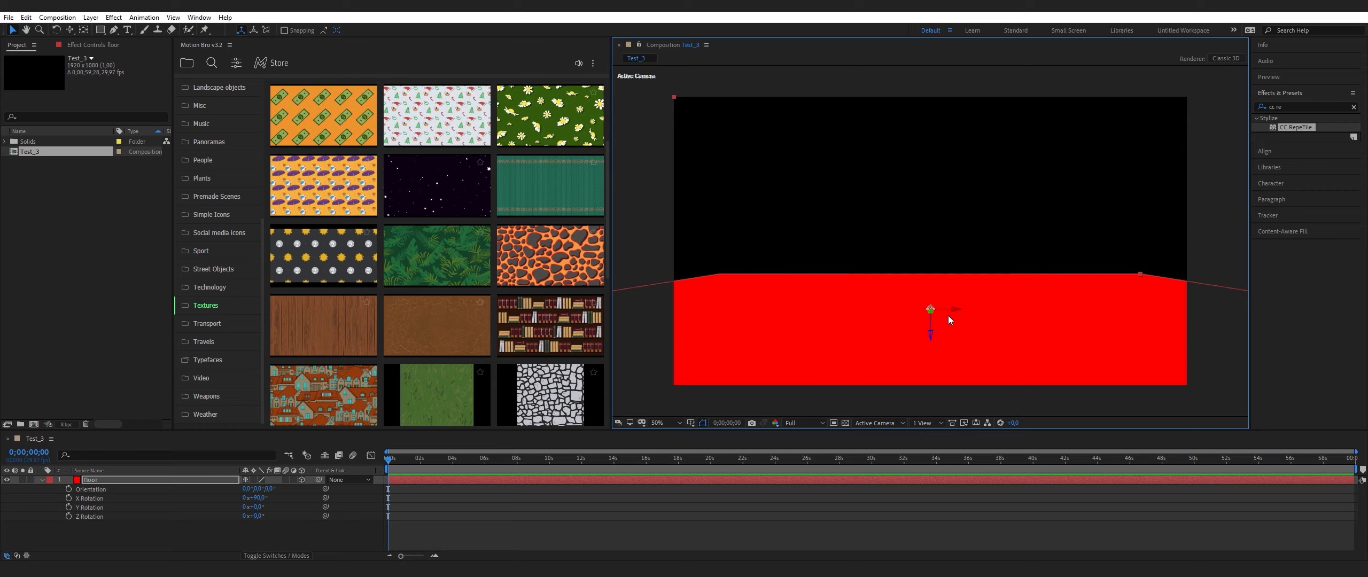
pyautogui.hscroll(4, 1167, 297)
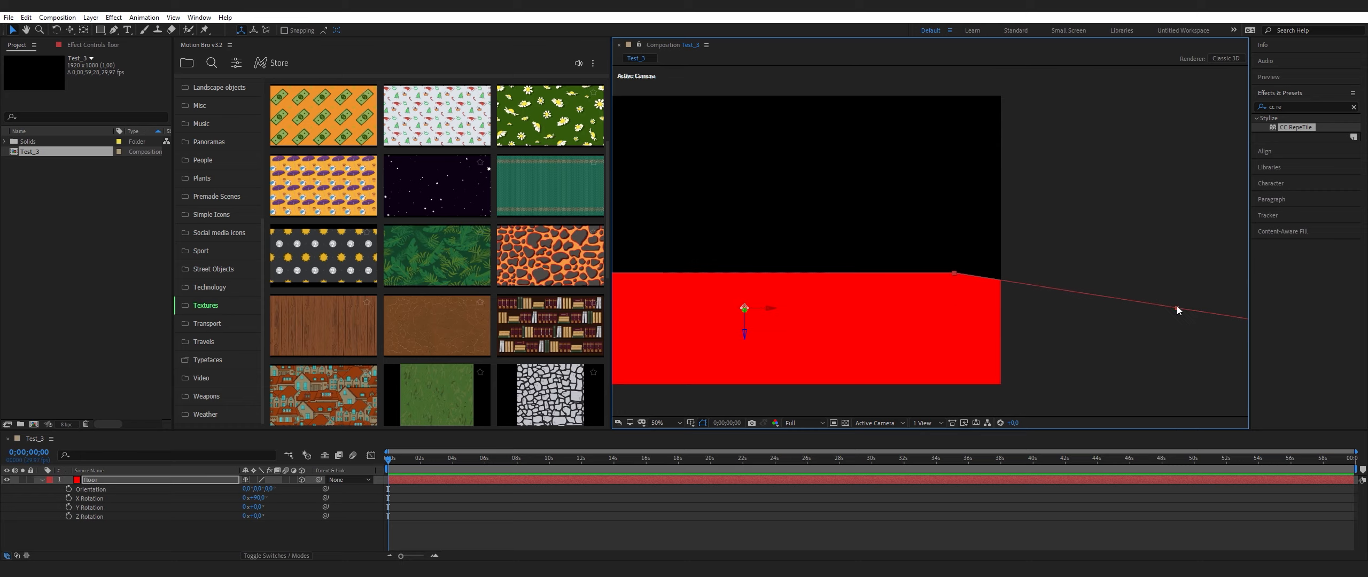
pyautogui.press('h')
pyautogui.moveTo(829, 309); pyautogui.dragTo(1030, 287)
pyautogui.press('v')
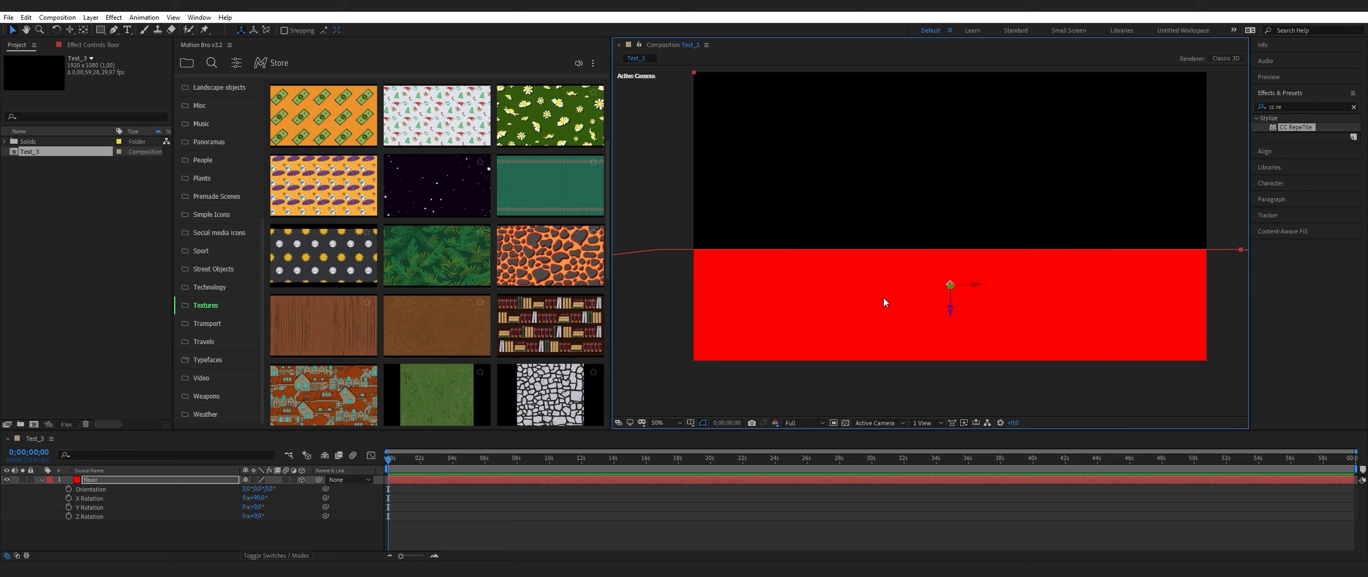
pyautogui.click(42, 479)
# Add a two-node camera with the 35mm preset to the Test_3 composition
pyautogui.click(91, 17)
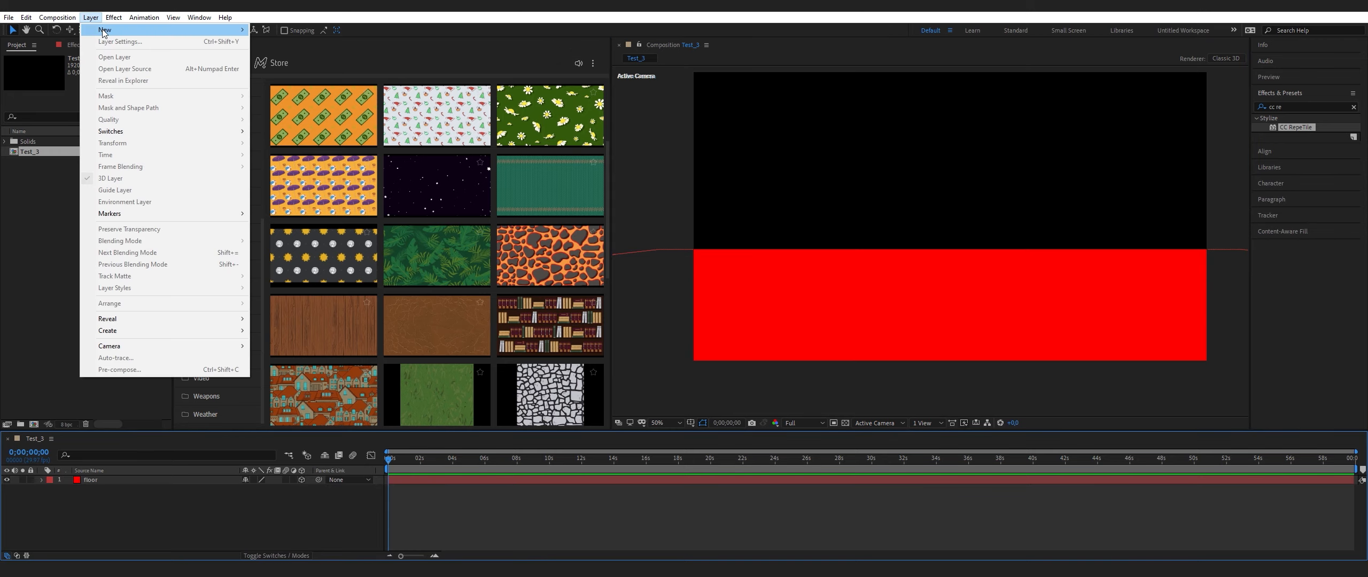
pyautogui.moveTo(133, 30)
pyautogui.click(275, 65)
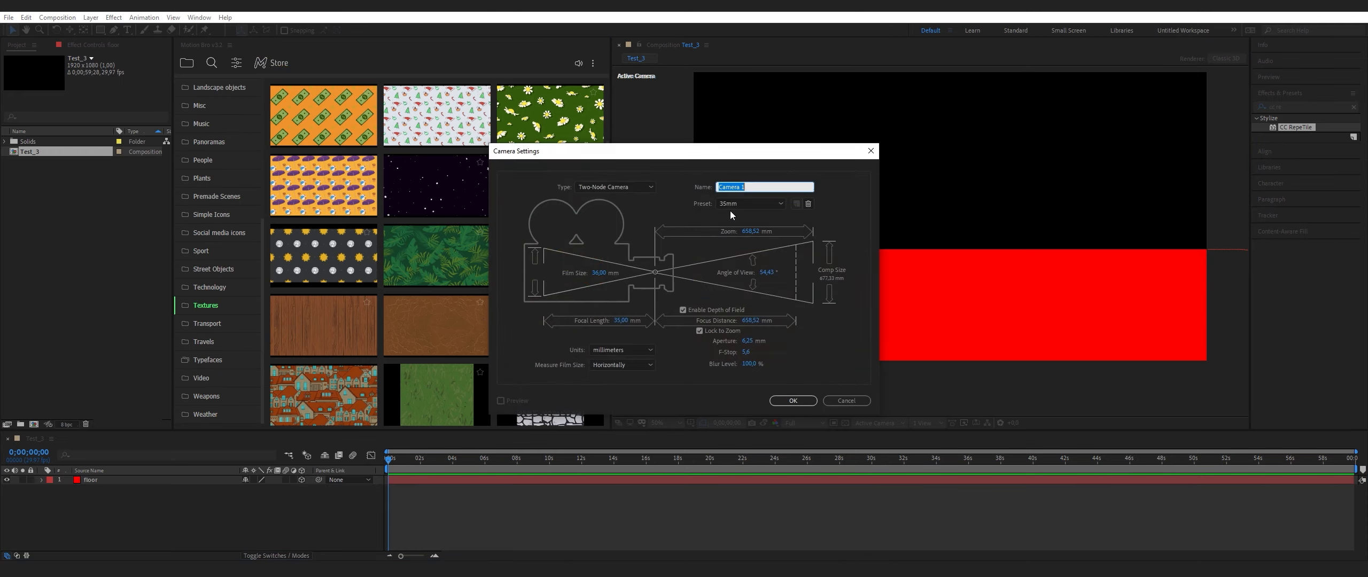
pyautogui.click(792, 399)
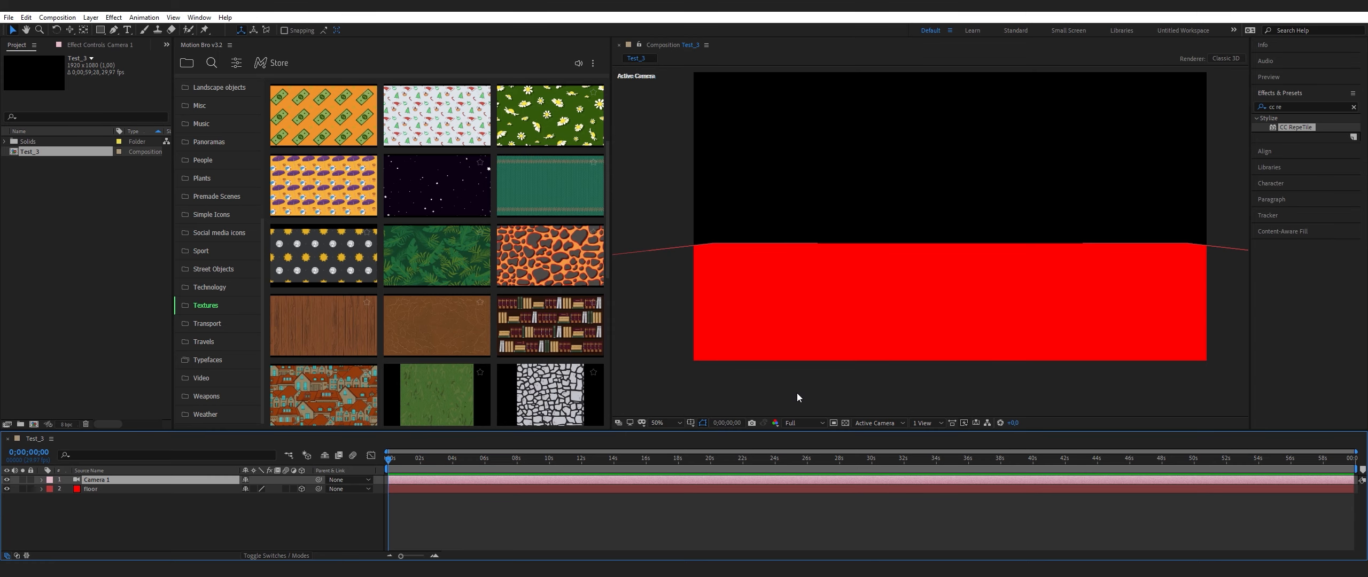
pyautogui.moveTo(931, 331); pyautogui.dragTo(461, 345)
pyautogui.moveTo(968, 351); pyautogui.dragTo(1140, 316)
pyautogui.moveTo(713, 330); pyautogui.dragTo(974, 320)
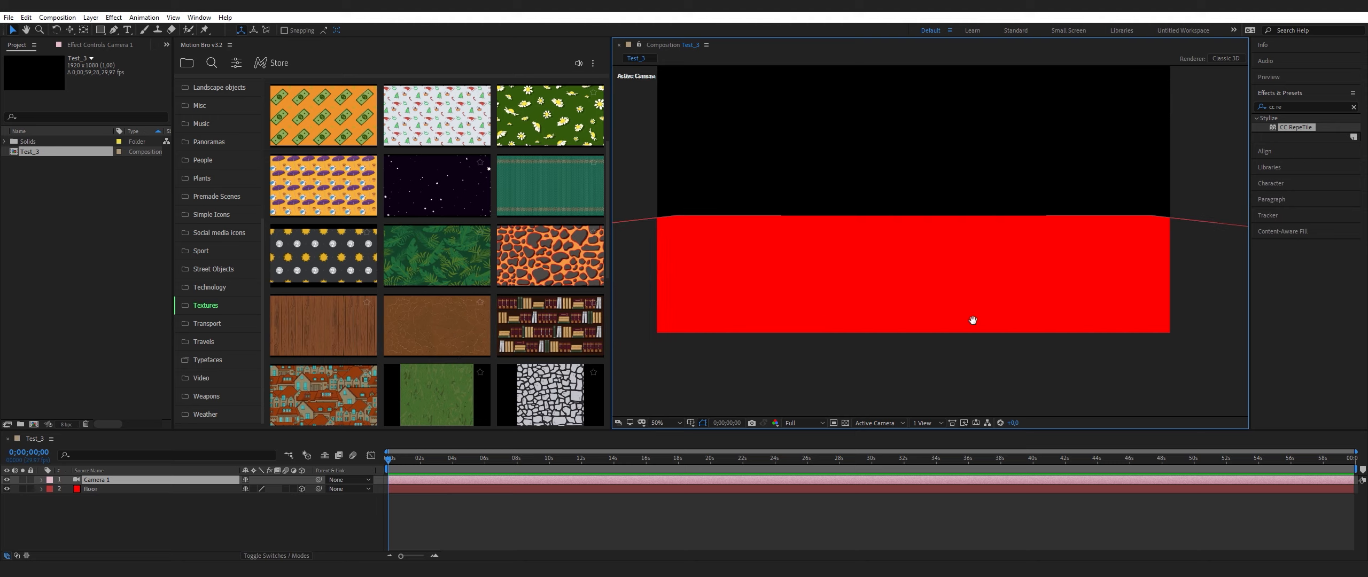
# Increase the floor layer's scale so its edge spans beyond both sides of the frame as a straight horizon
pyautogui.click(74, 487)
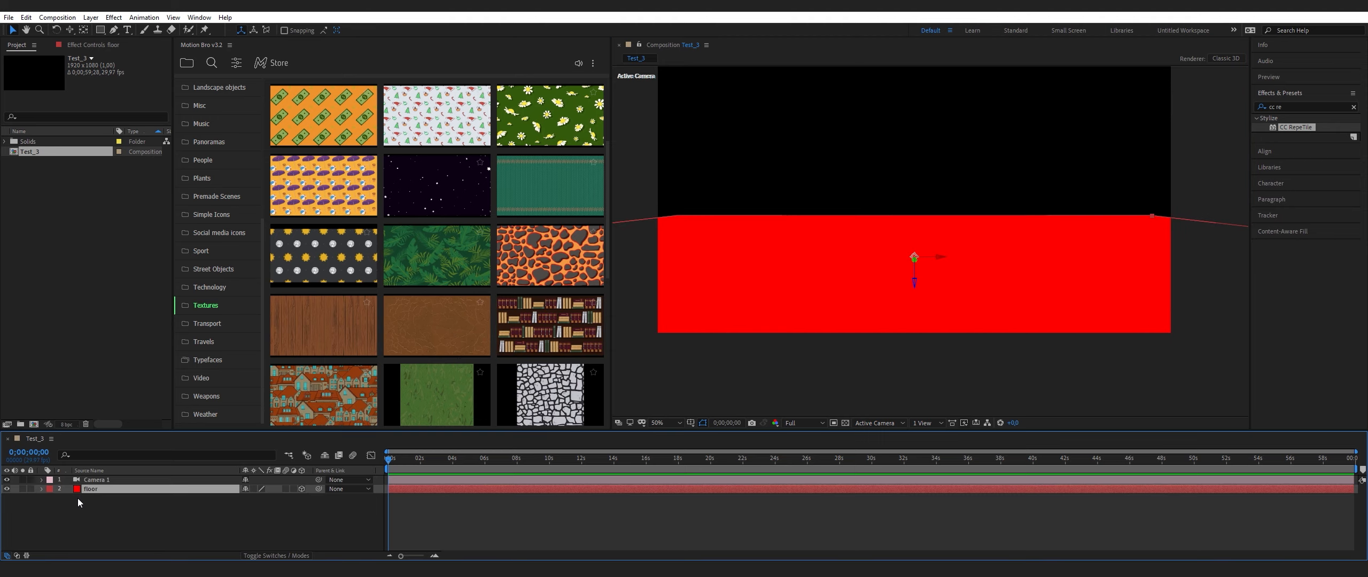
pyautogui.press('s')
pyautogui.moveTo(261, 503); pyautogui.dragTo(321, 502)
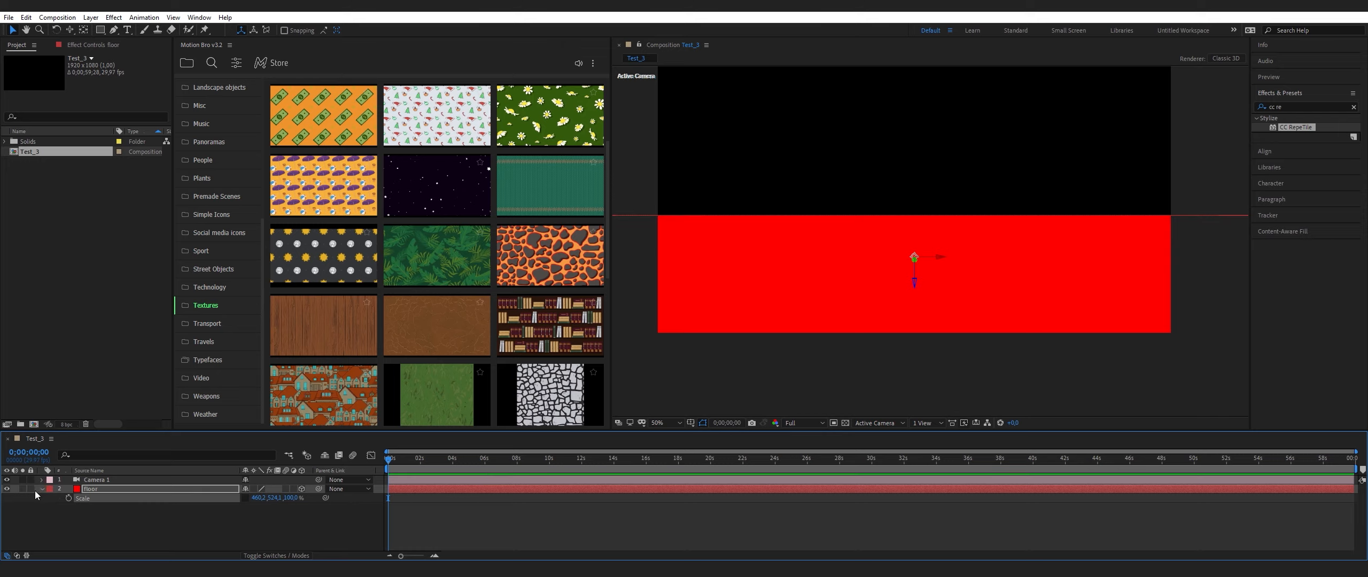
pyautogui.click(42, 488)
pyautogui.click(83, 510)
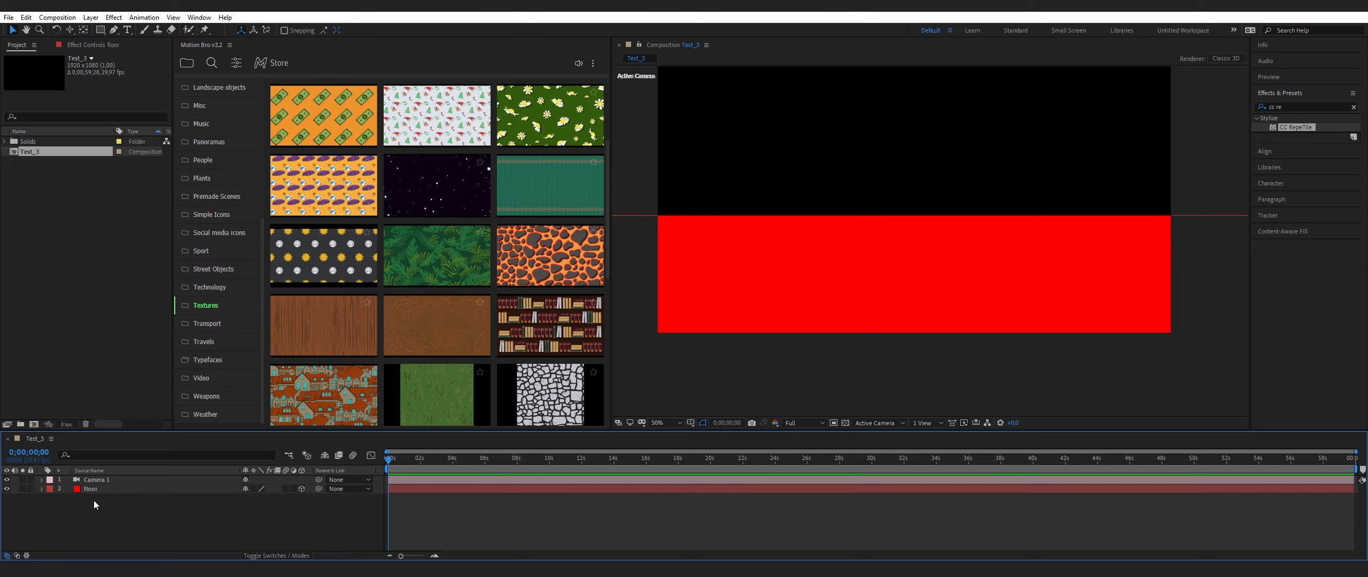
pyautogui.moveTo(815, 317); pyautogui.dragTo(825, 358)
# Apply the red pagoda preset from the Houses category to the Test_3 composition
pyautogui.moveTo(431, 325)
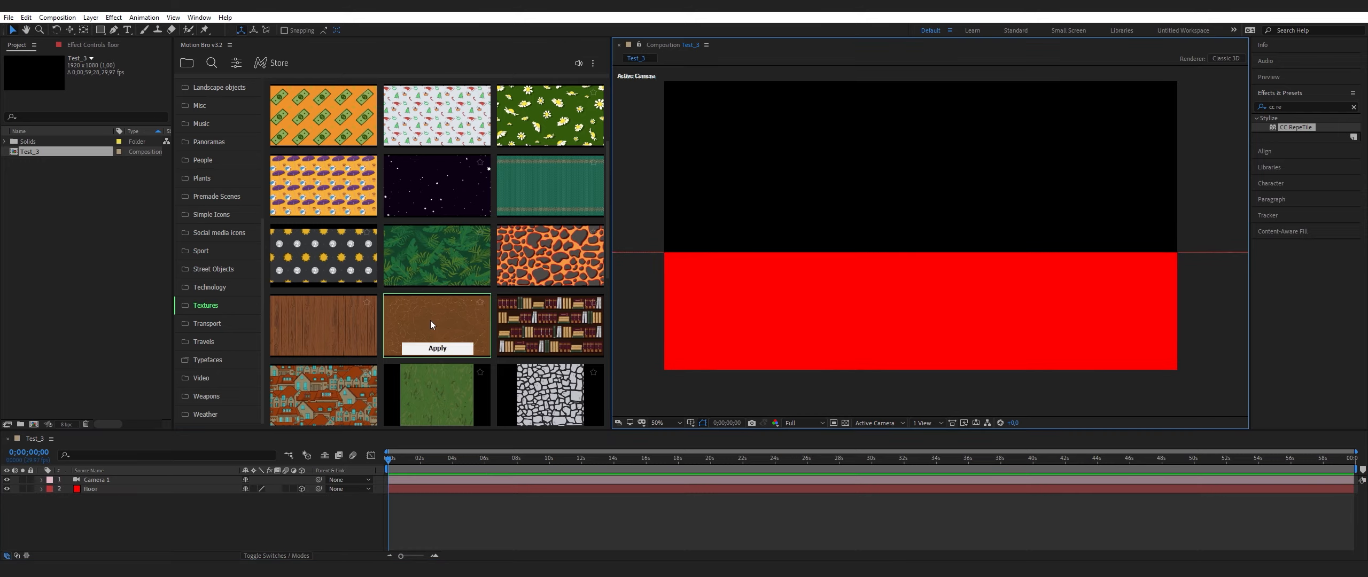
pyautogui.scroll(5, 221, 262)
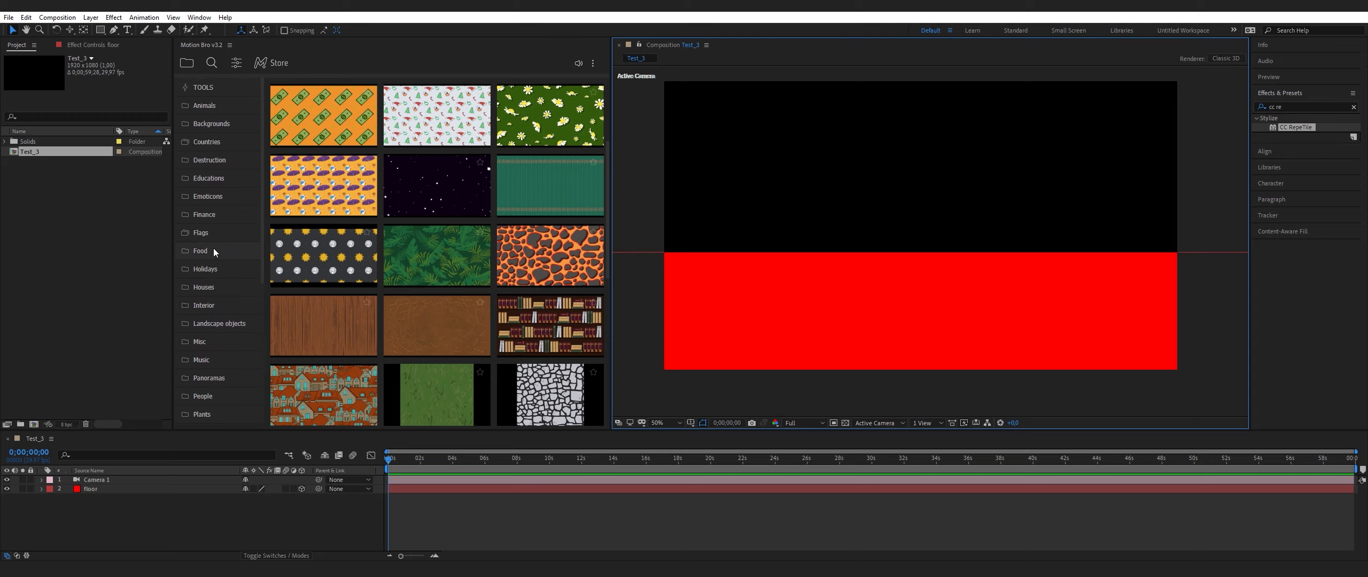
pyautogui.click(205, 287)
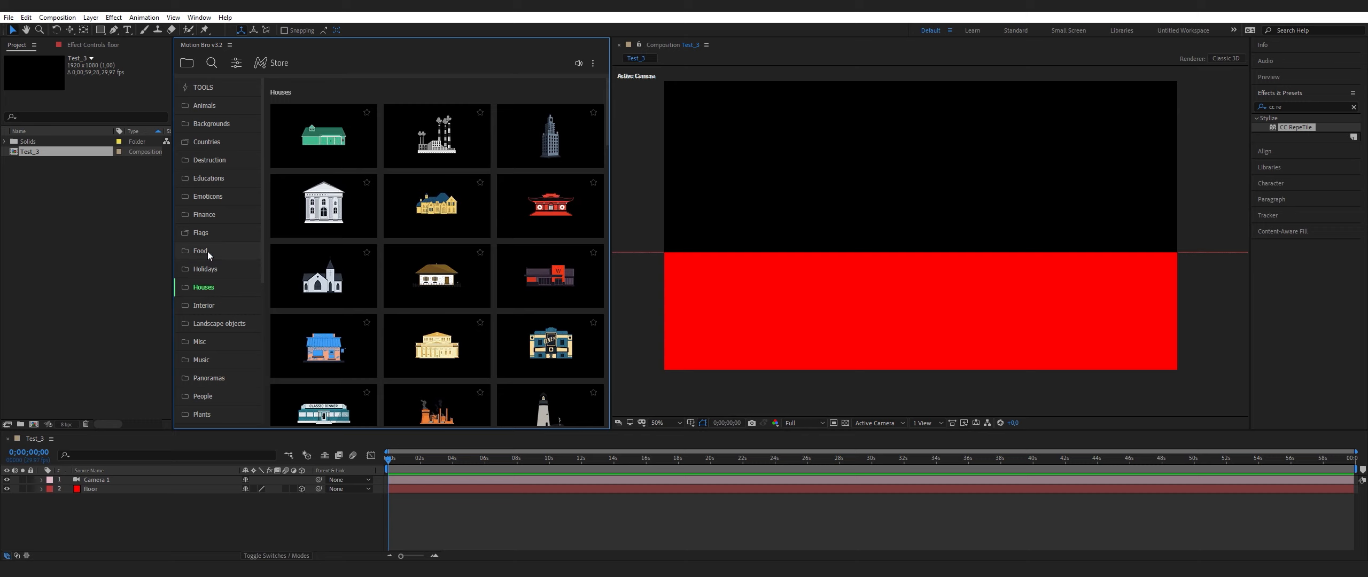
pyautogui.moveTo(338, 154)
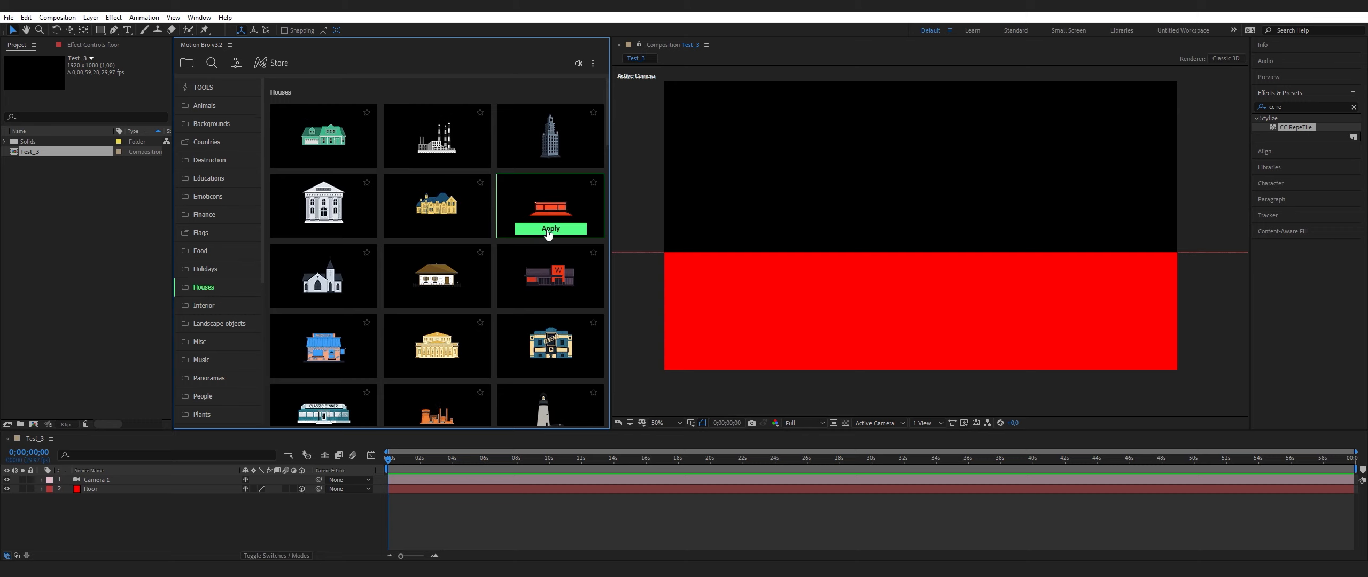
pyautogui.click(544, 229)
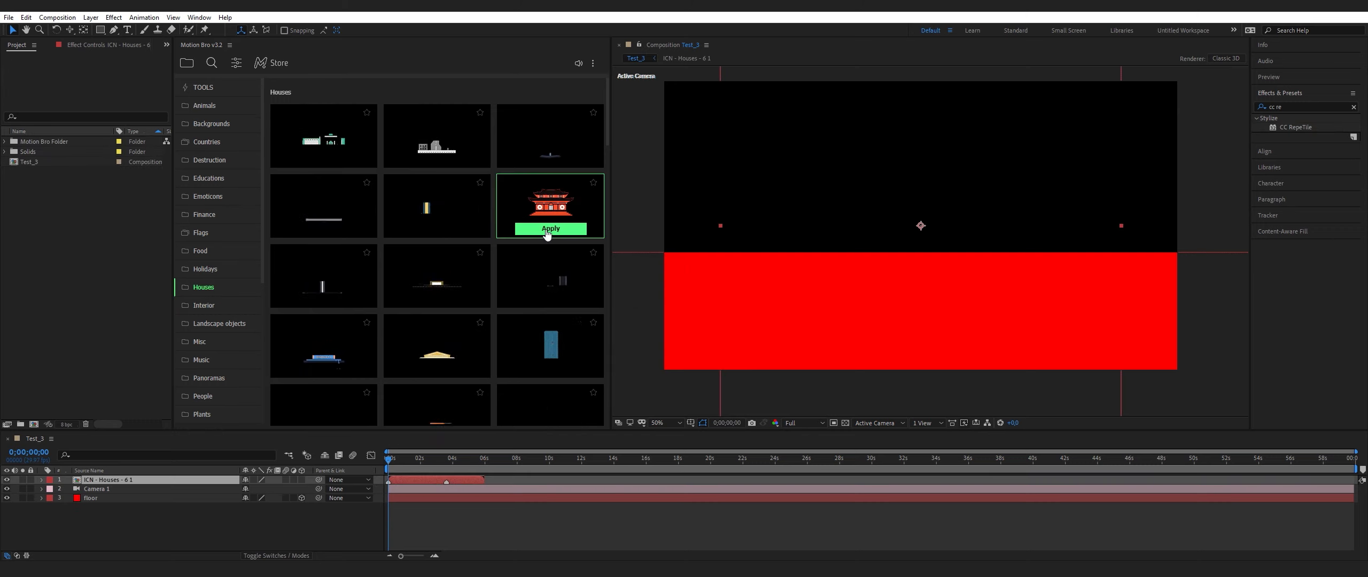
# Apply the blue-framed greenhouse and the brick well presets from the Houses category to the composition
pyautogui.scroll(-4, 431, 286)
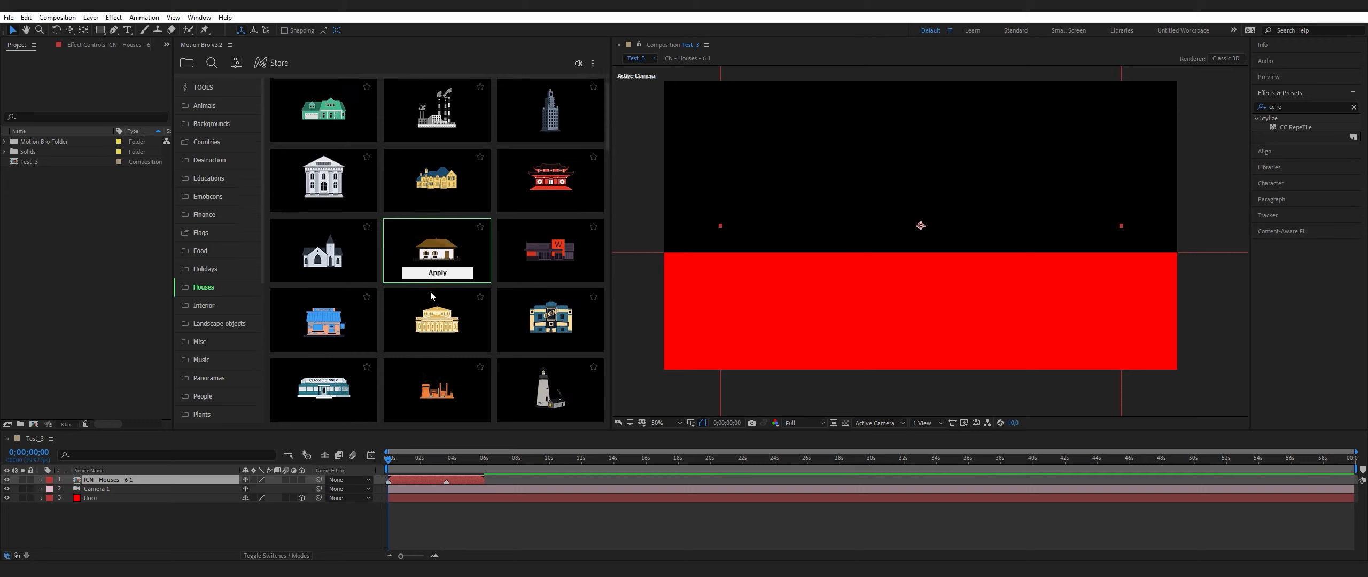
pyautogui.scroll(-5, 432, 286)
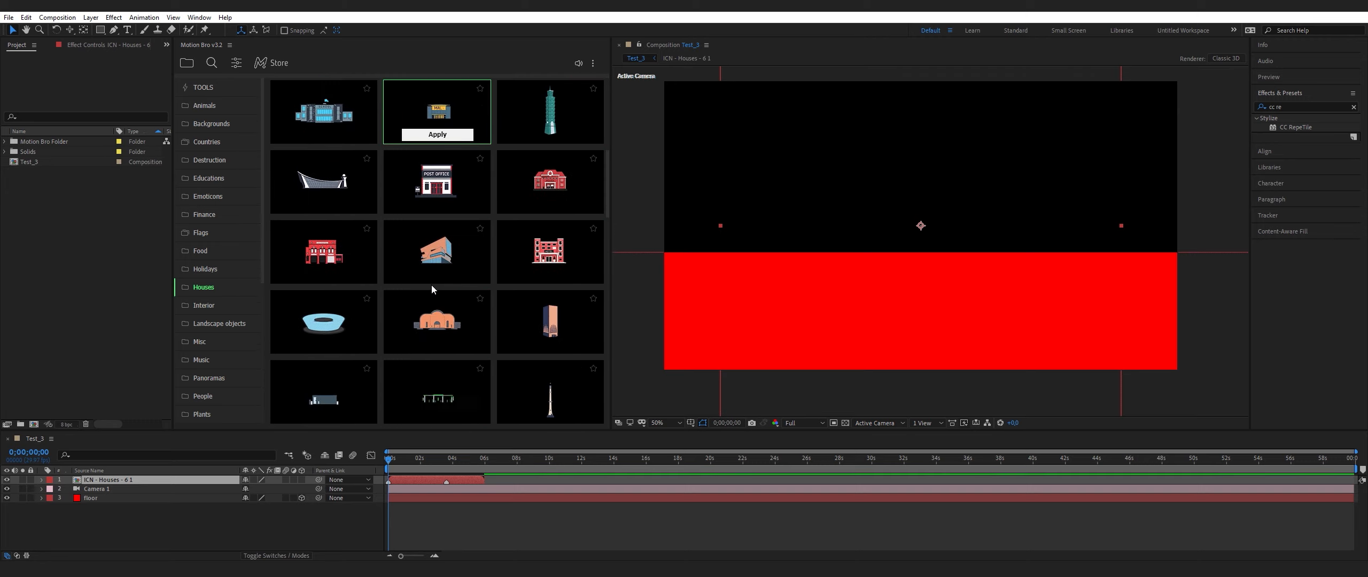
pyautogui.scroll(-5, 431, 283)
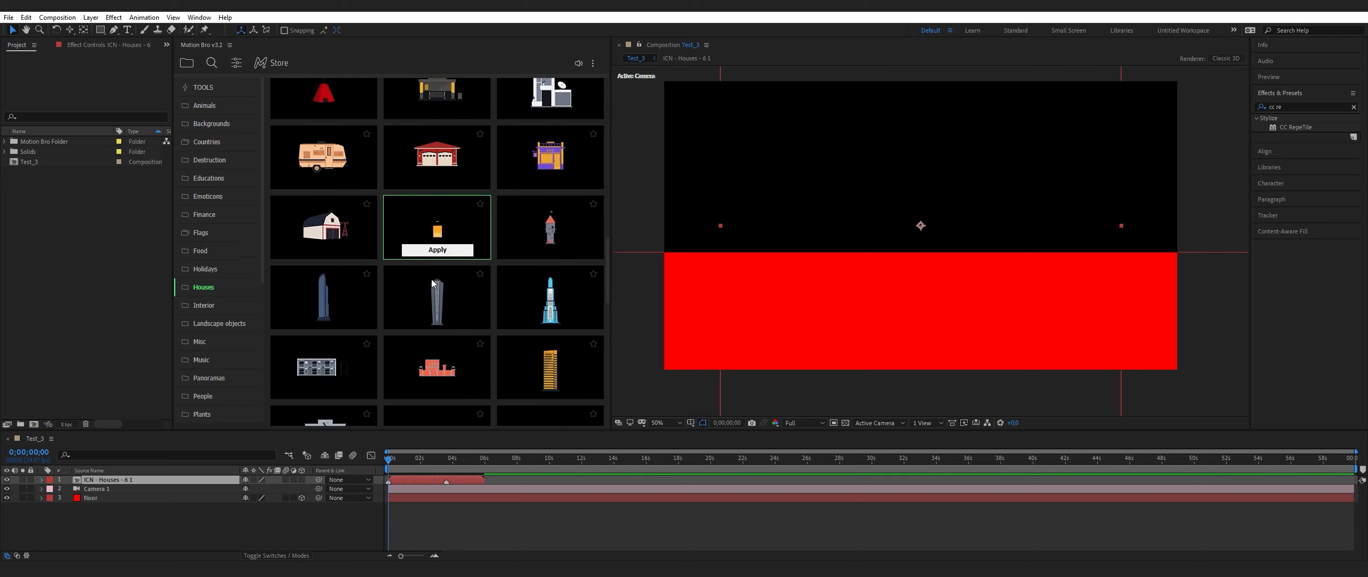
pyautogui.scroll(-3, 432, 283)
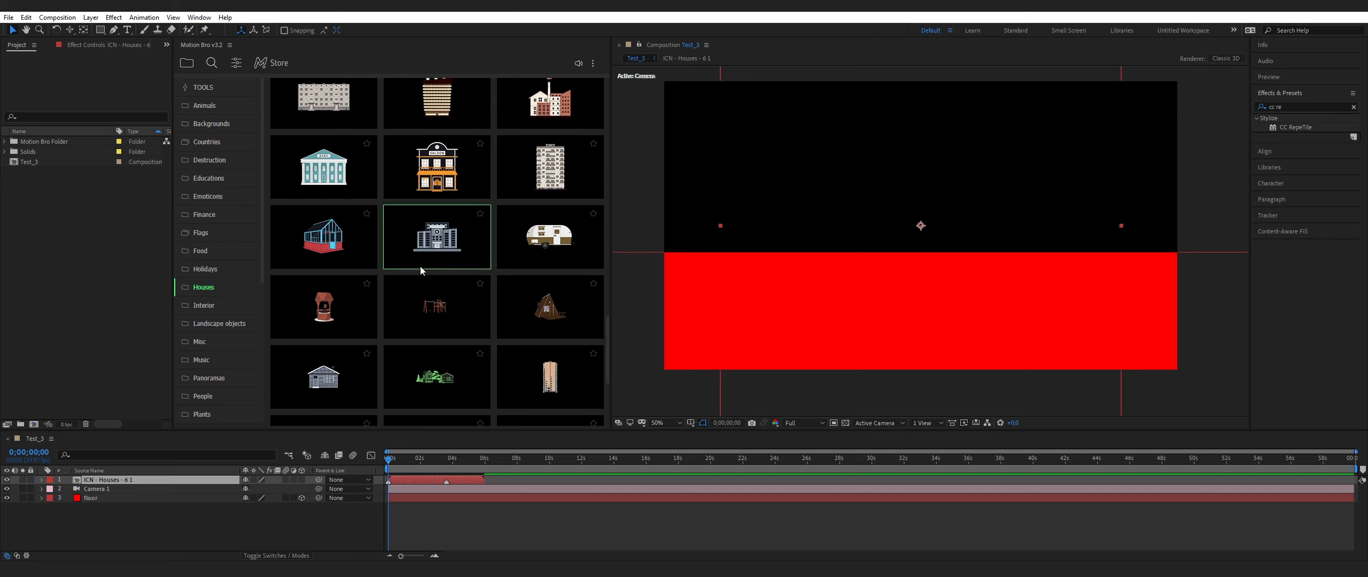
pyautogui.click(325, 260)
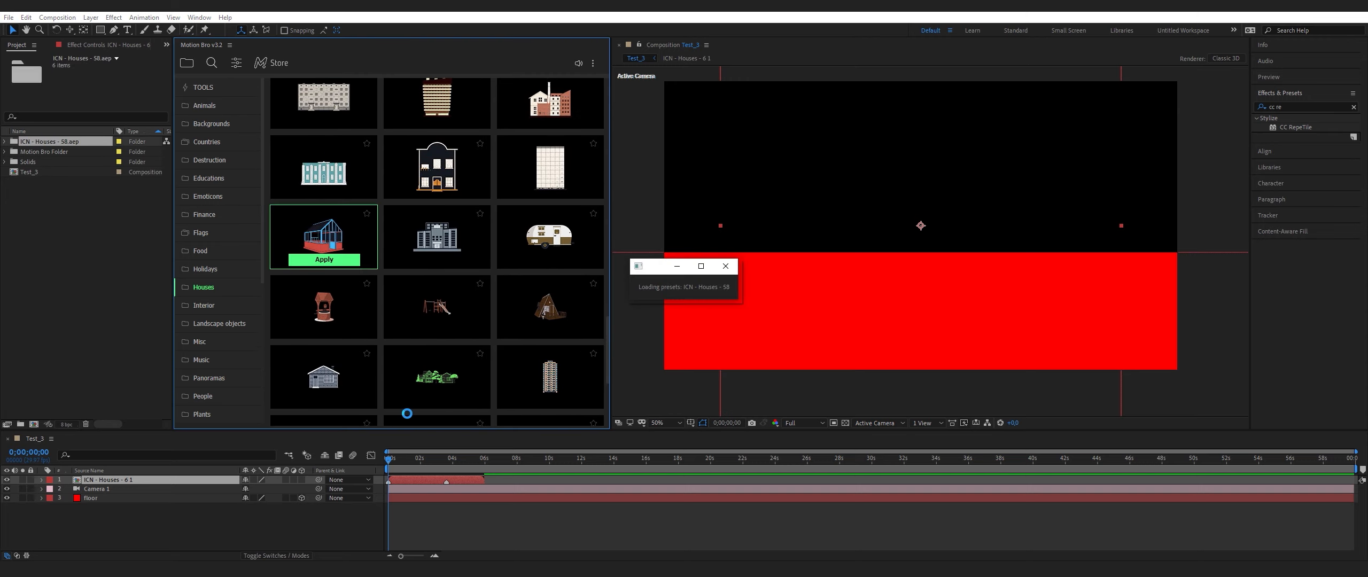
pyautogui.click(325, 329)
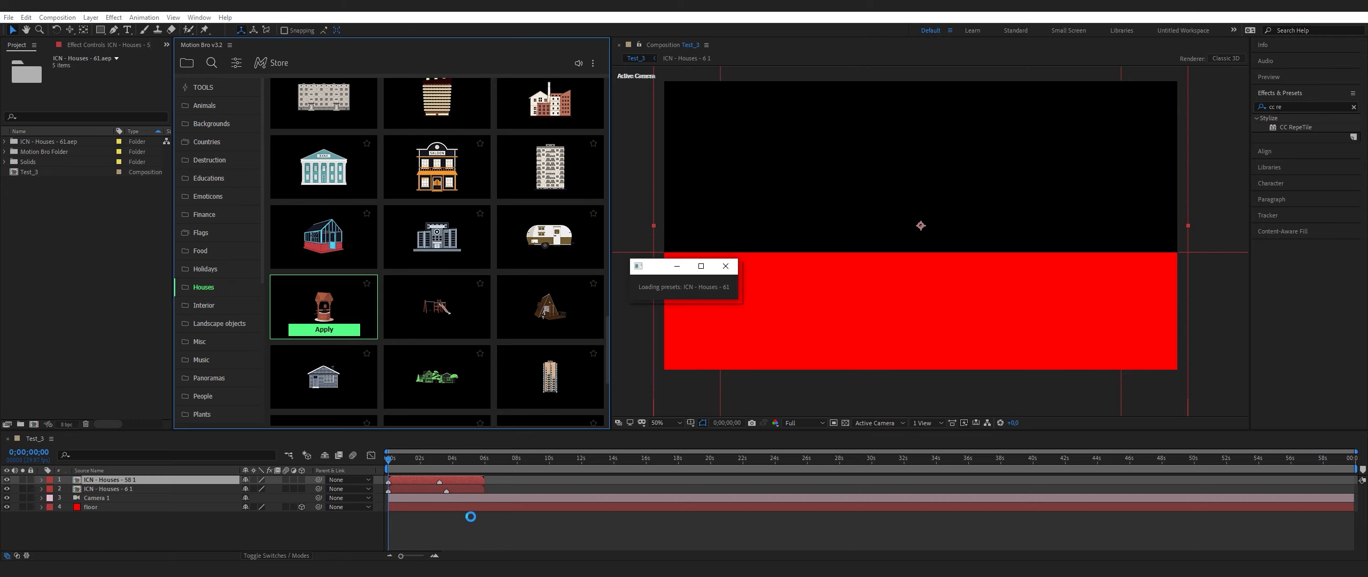
# Go to 0;00;01;21 and scale all three house layers down together to about a third of the frame width
pyautogui.click(415, 459)
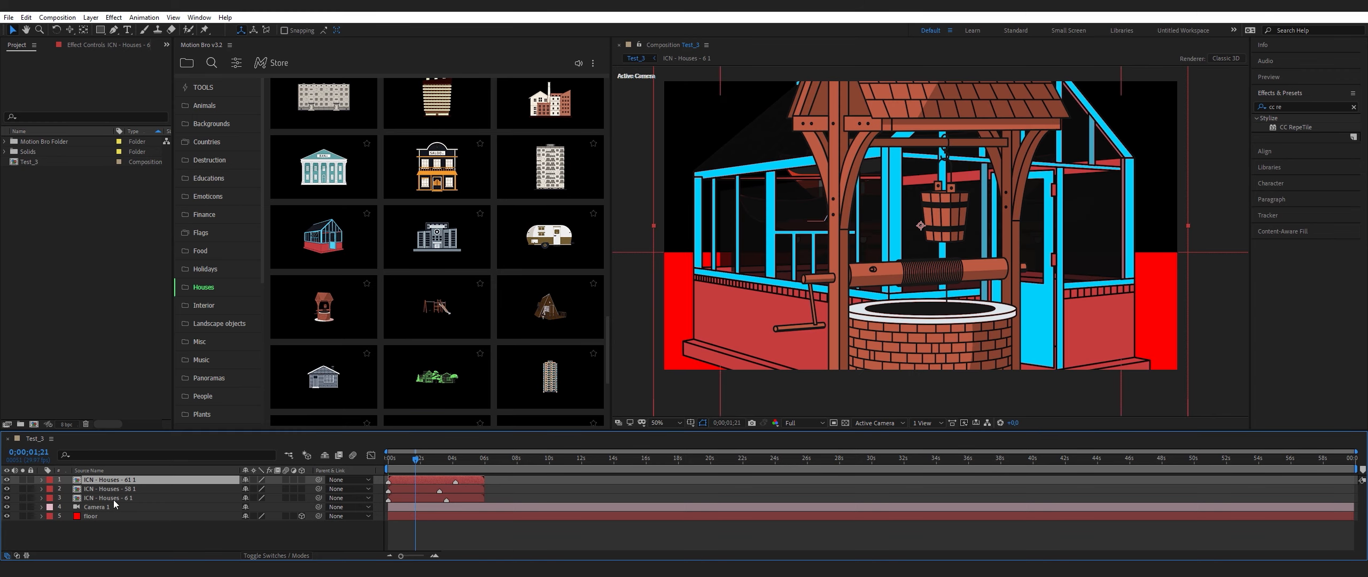
pyautogui.click(113, 499)
pyautogui.keyDown('shift'); pyautogui.click(117, 478); pyautogui.keyUp('shift')
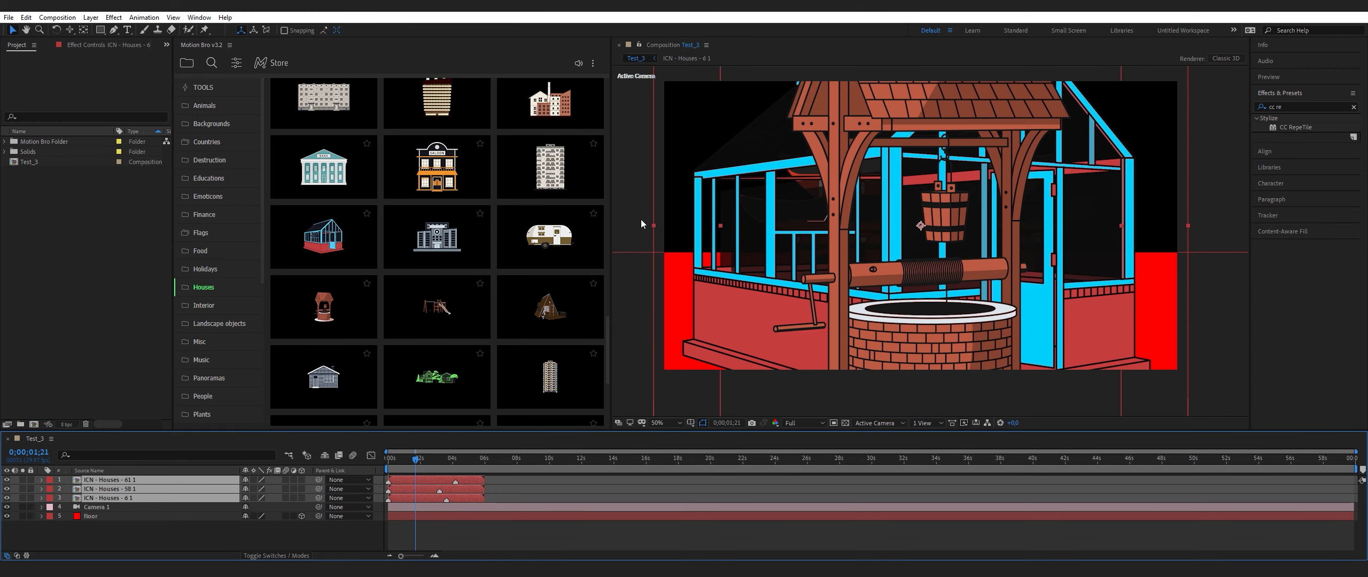
pyautogui.moveTo(653, 227); pyautogui.dragTo(829, 242)
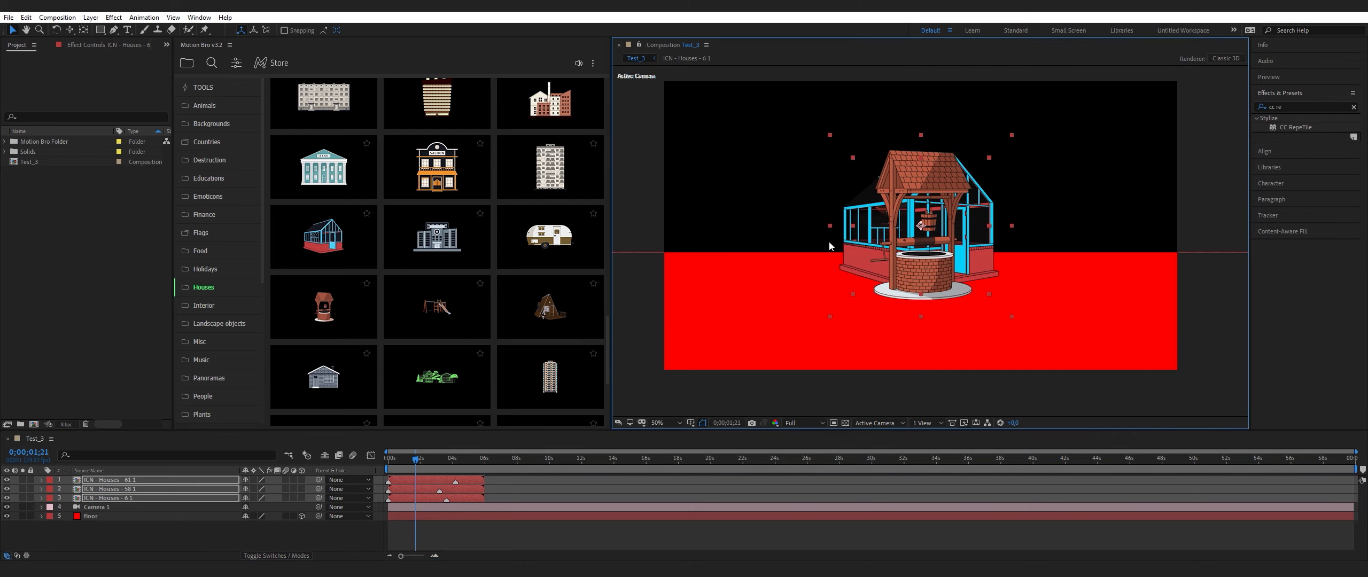
pyautogui.click(114, 530)
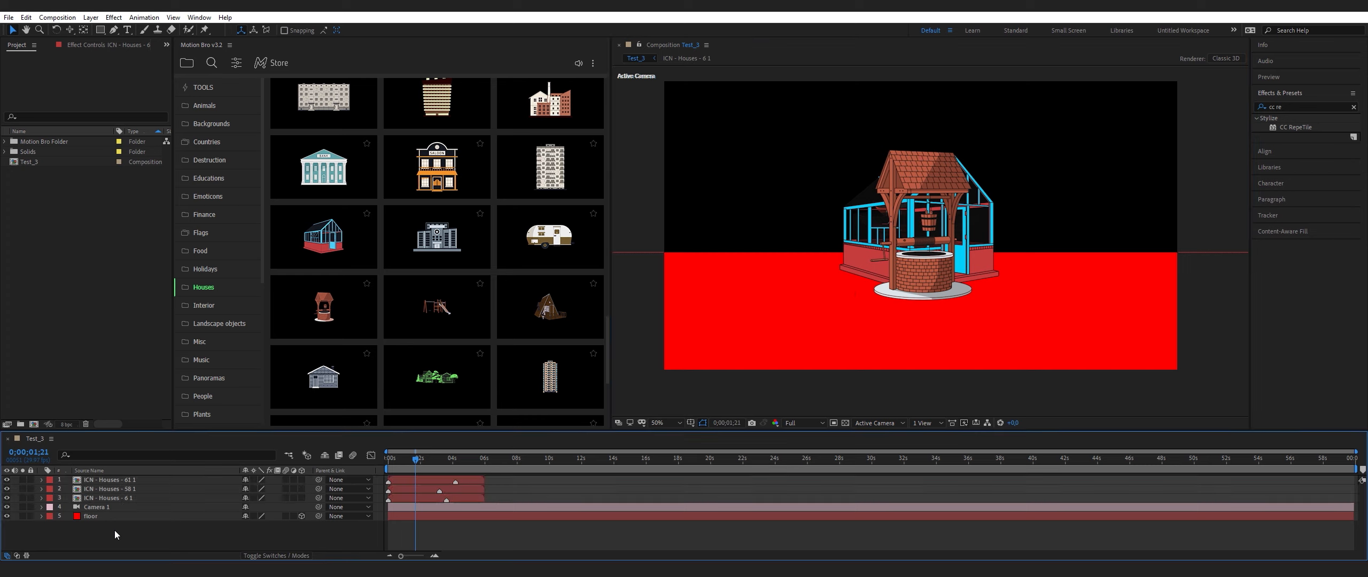
# Enlarge the pagoda layer to about two thirds of the frame width and raise it towards the horizon
pyautogui.click(116, 497)
pyautogui.click(854, 231)
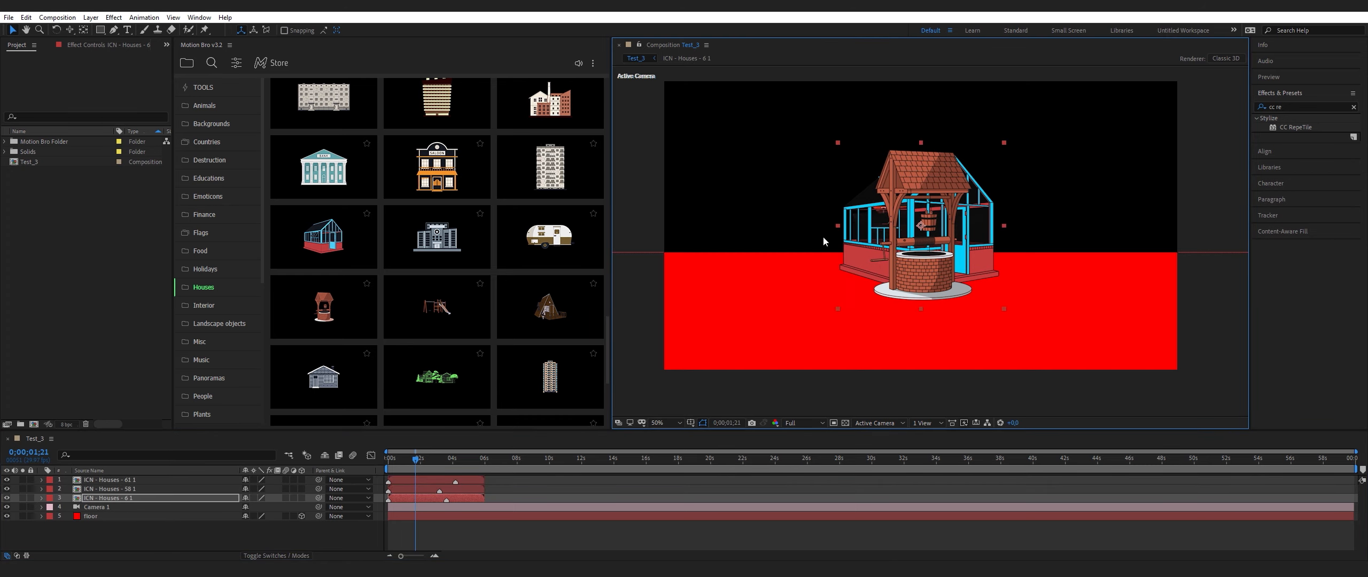
pyautogui.moveTo(810, 242); pyautogui.dragTo(748, 255)
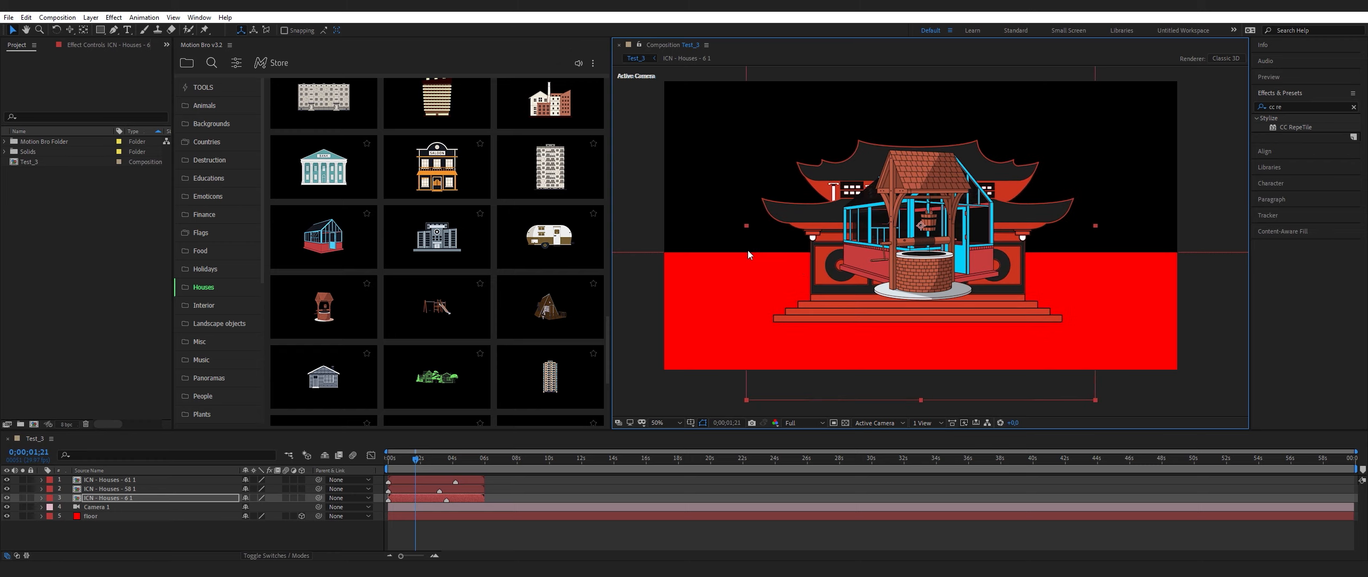
pyautogui.moveTo(917, 312); pyautogui.dragTo(913, 271)
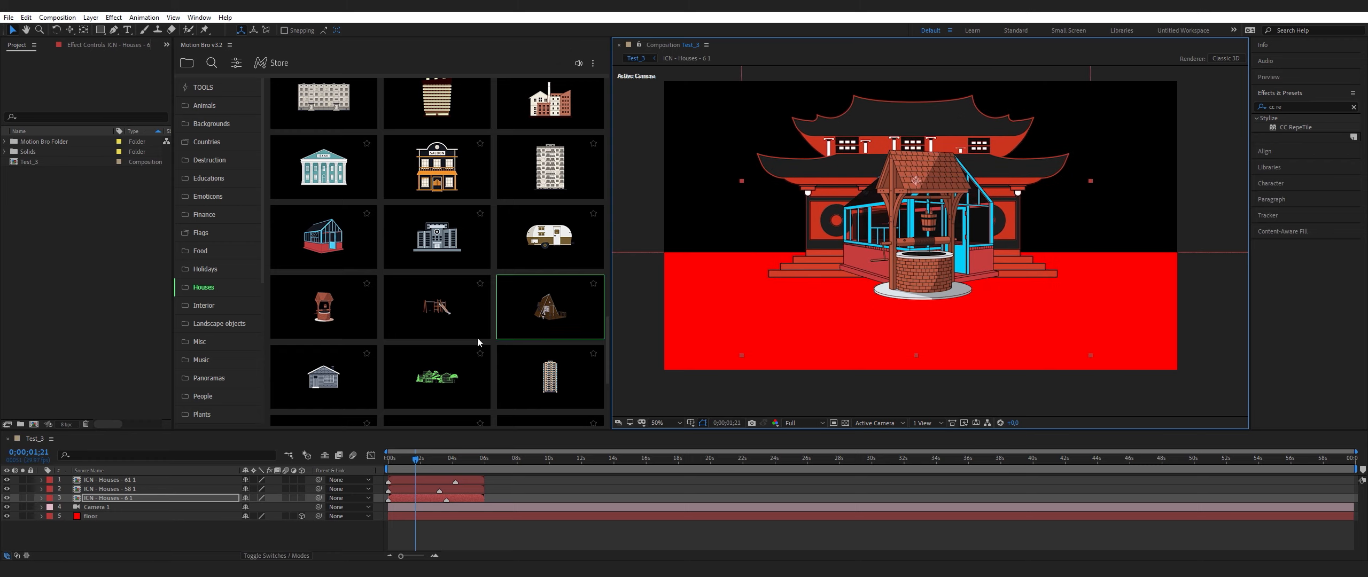
# Enlarge the greenhouse layer to nearly the pagoda's size and raise its base towards the horizon
pyautogui.click(120, 489)
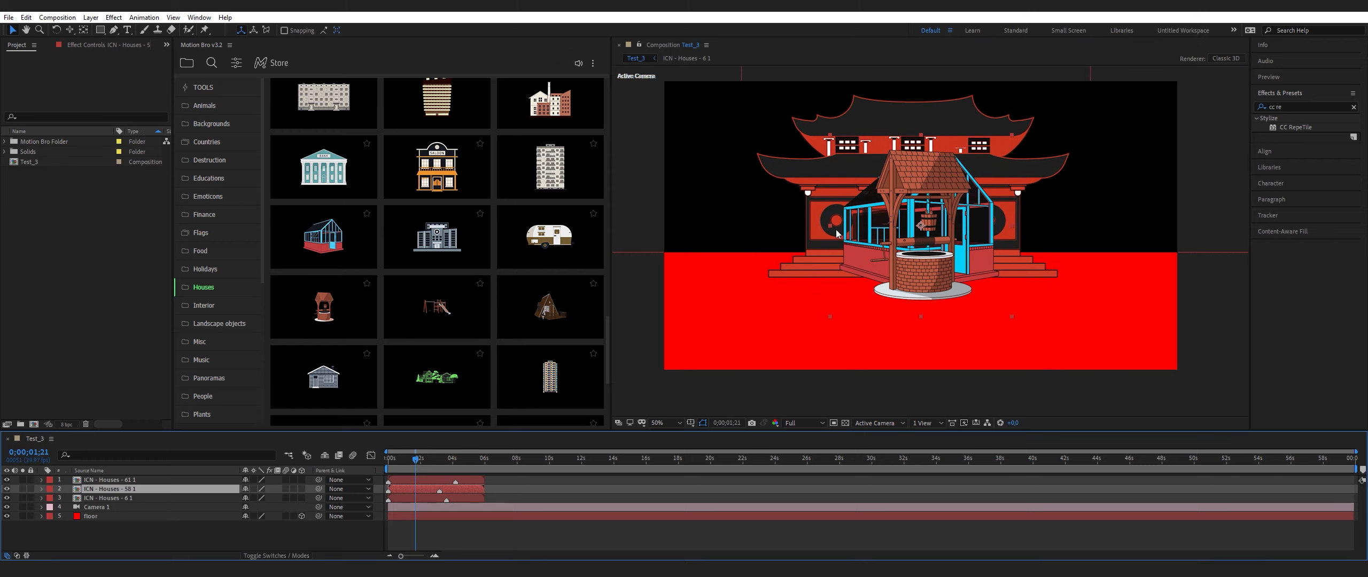
pyautogui.moveTo(827, 226); pyautogui.dragTo(753, 240)
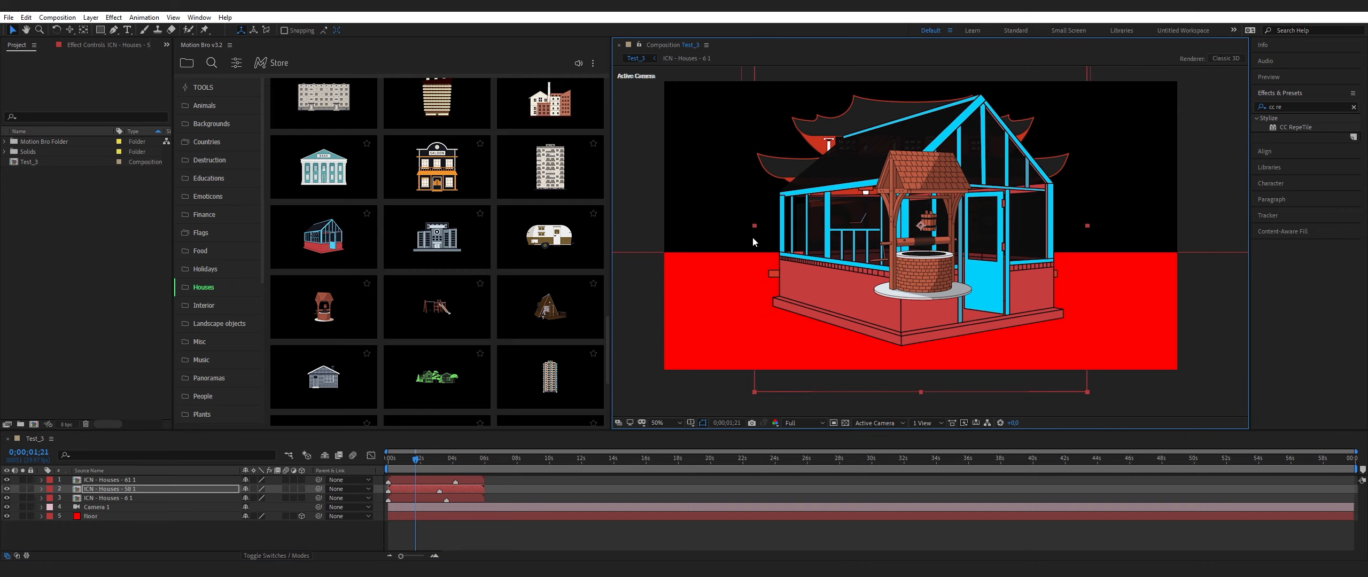
pyautogui.moveTo(850, 298); pyautogui.dragTo(848, 257)
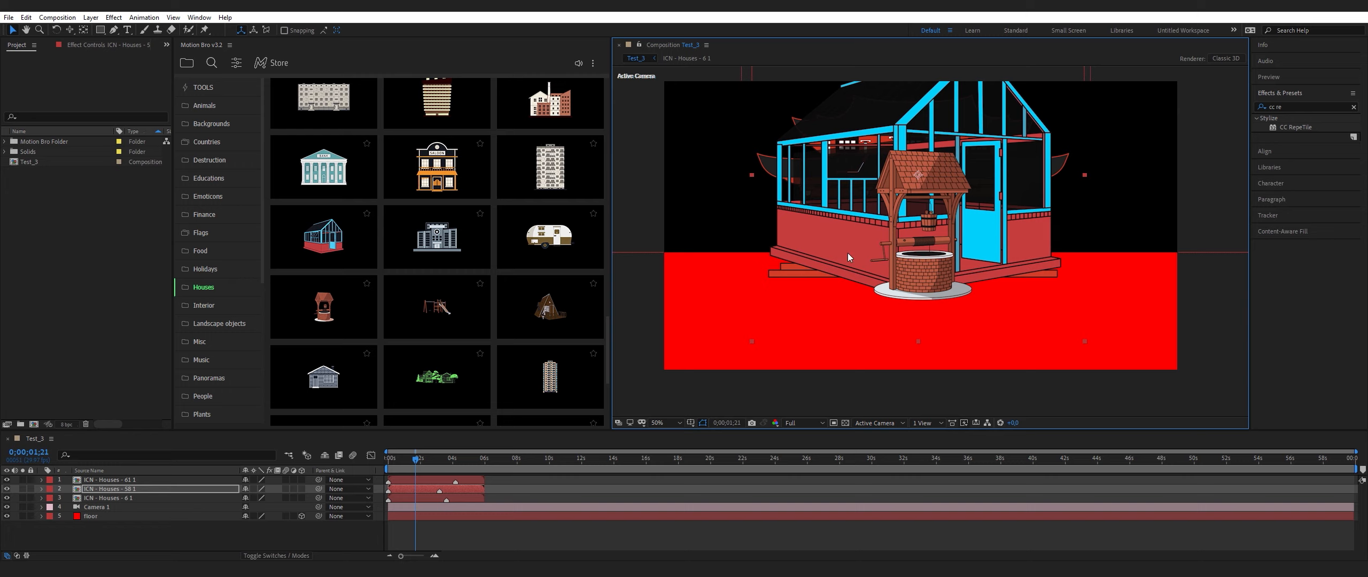
# Make the three house layers 3D and hide the well and greenhouse layers
pyautogui.click(302, 480)
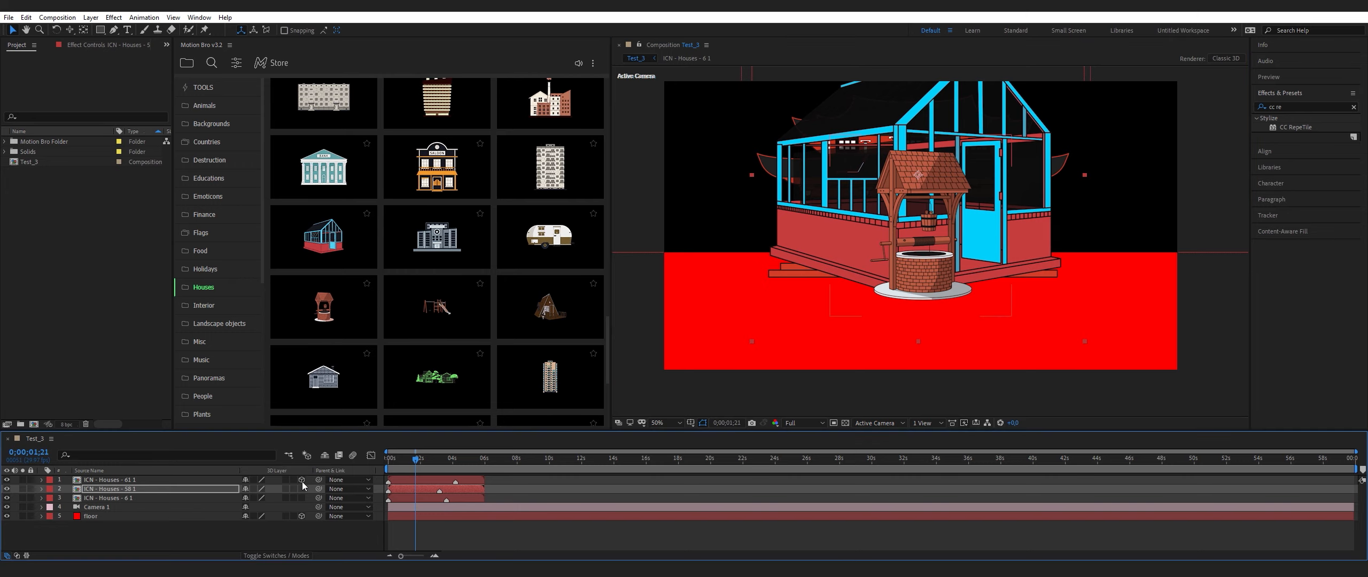
pyautogui.click(114, 530)
pyautogui.moveTo(7, 480); pyautogui.dragTo(7, 488)
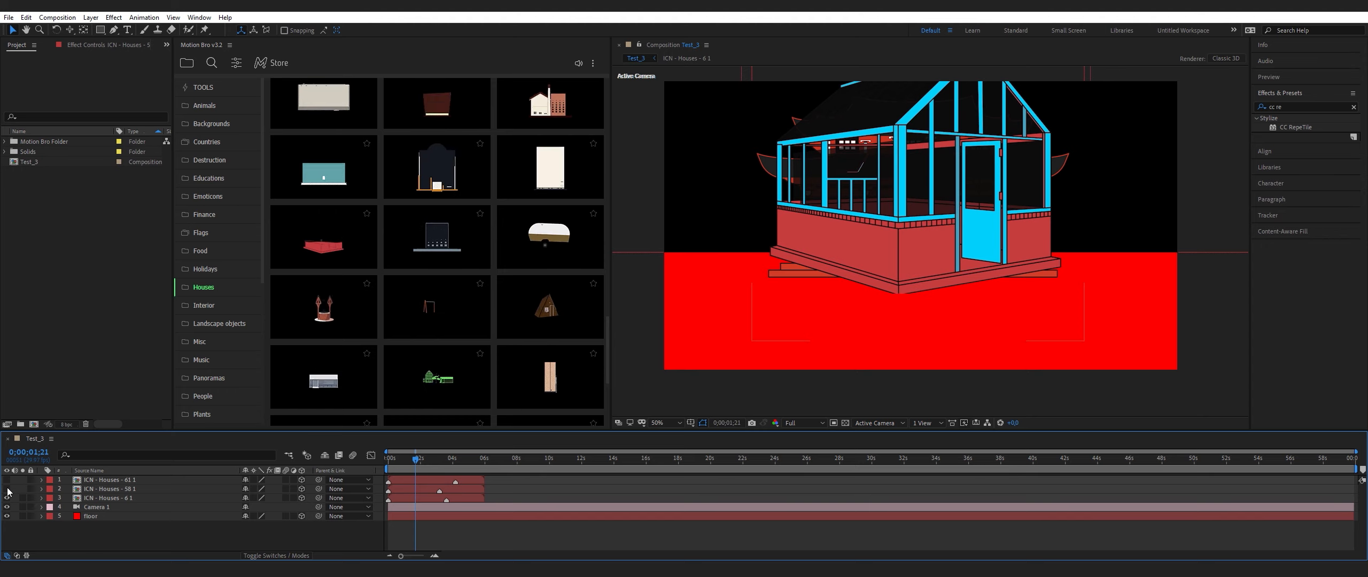
# Lower the pagoda onto the floor and push it back in depth so it appears smaller near the horizon
pyautogui.click(104, 498)
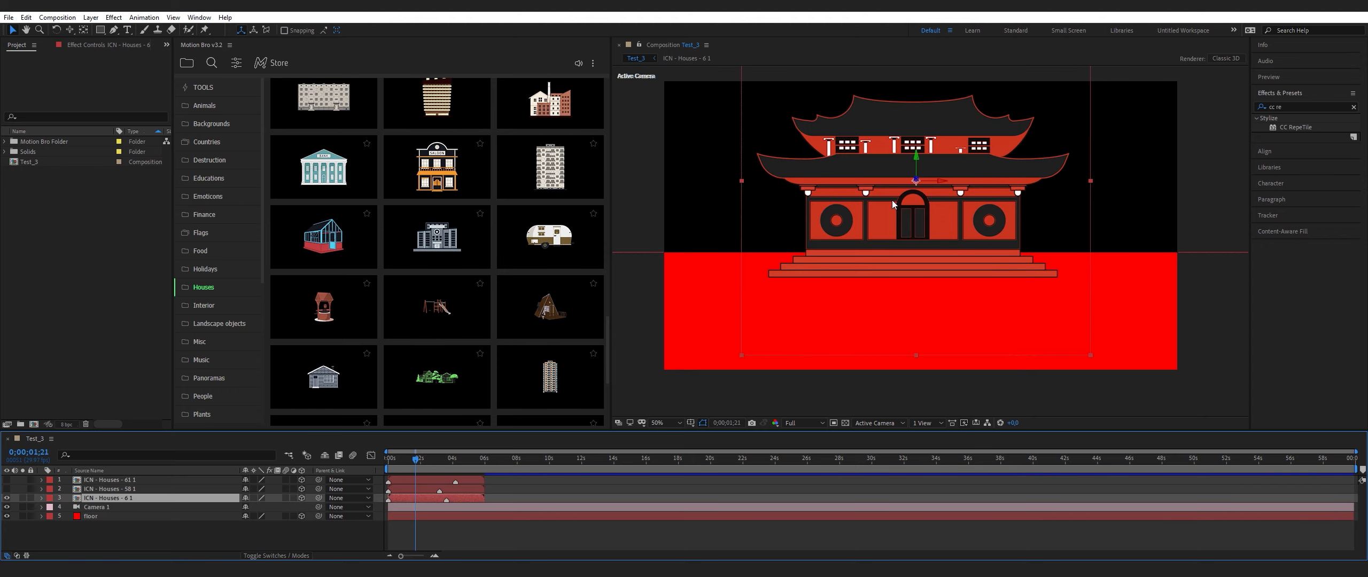
pyautogui.moveTo(917, 165); pyautogui.dragTo(905, 183)
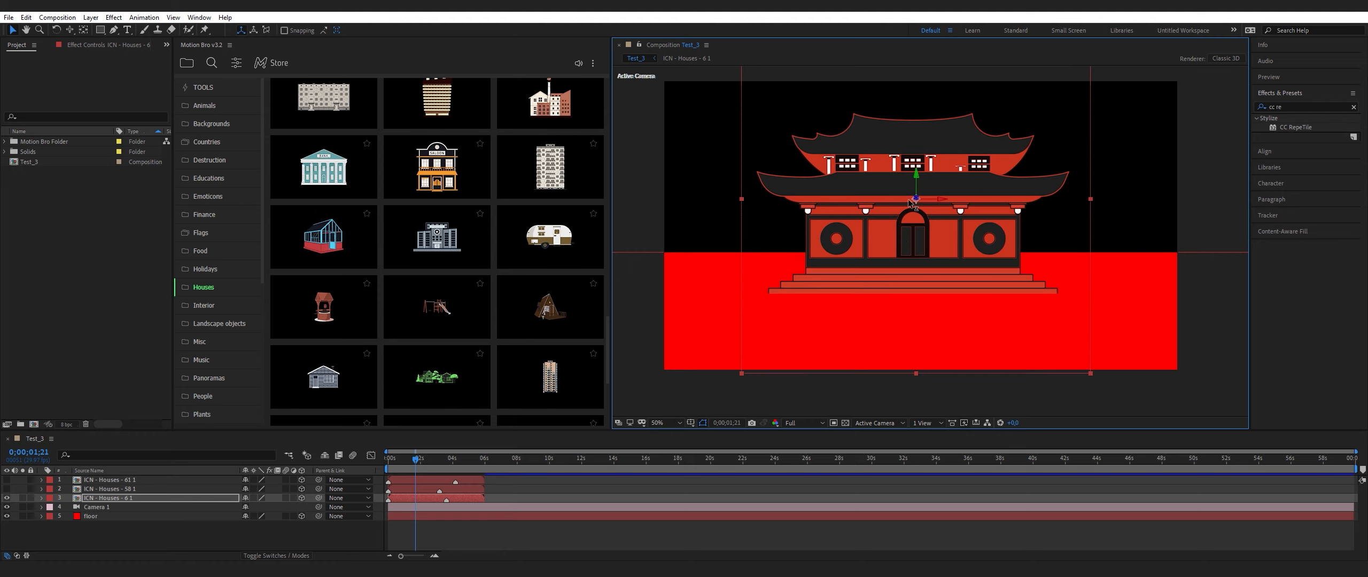
pyautogui.moveTo(910, 202); pyautogui.dragTo(1027, 447)
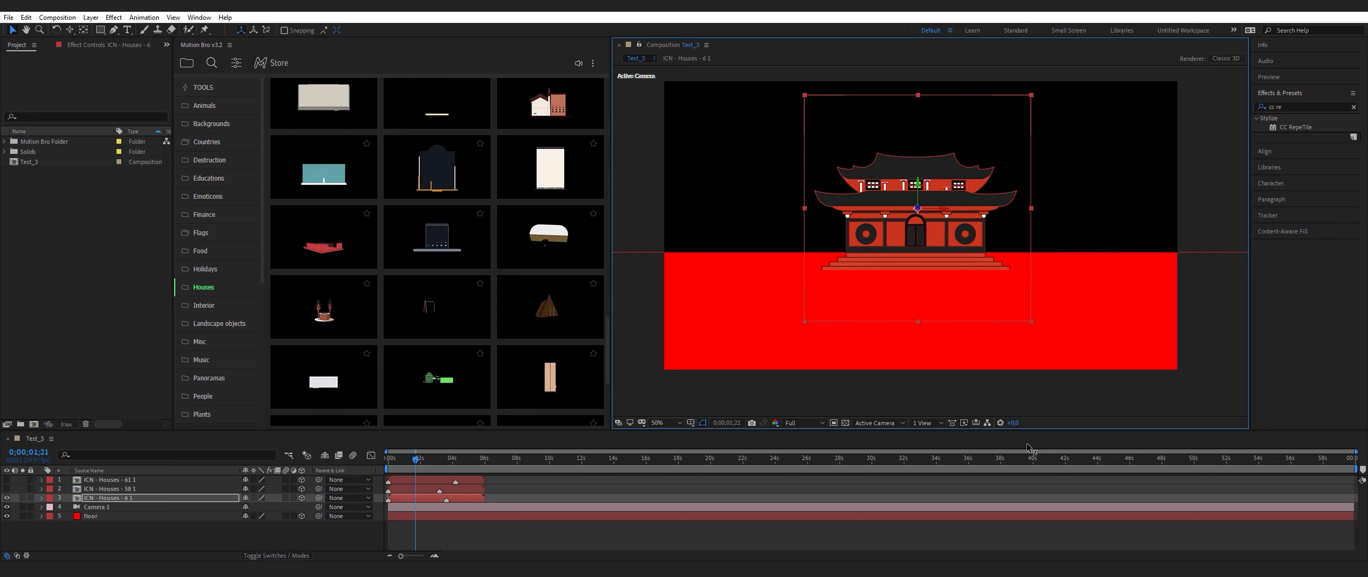
# Show the greenhouse layer again and move the pagoda layer above it in the layer stack
pyautogui.click(7, 488)
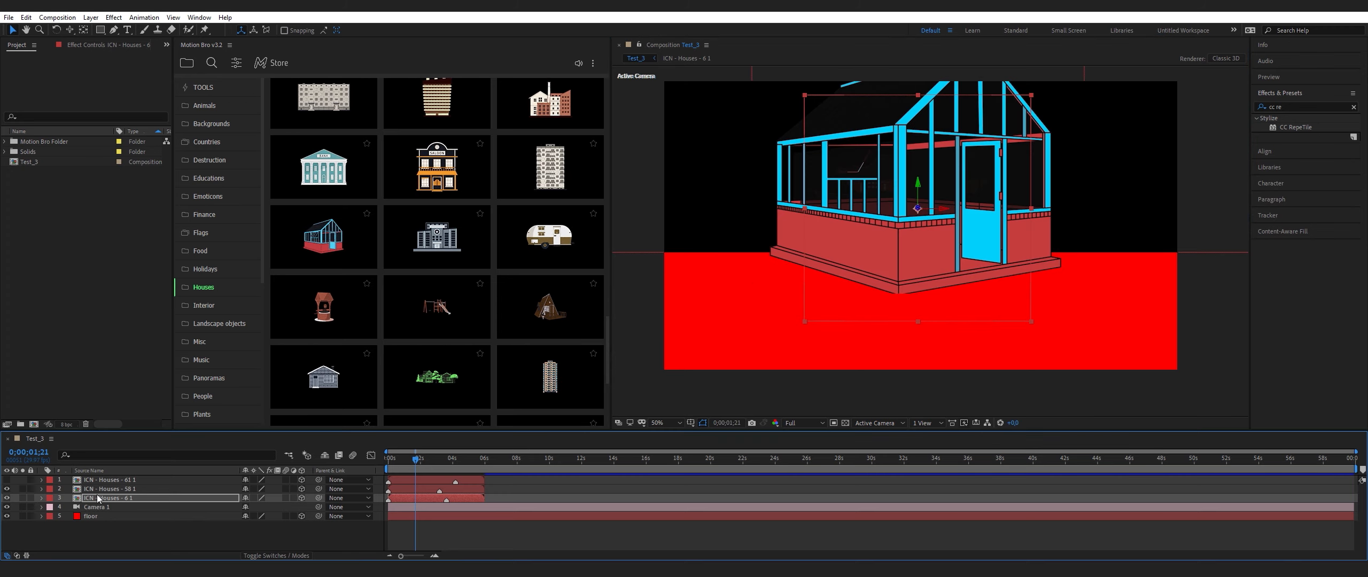
pyautogui.moveTo(106, 495); pyautogui.dragTo(106, 488)
pyautogui.click(846, 299)
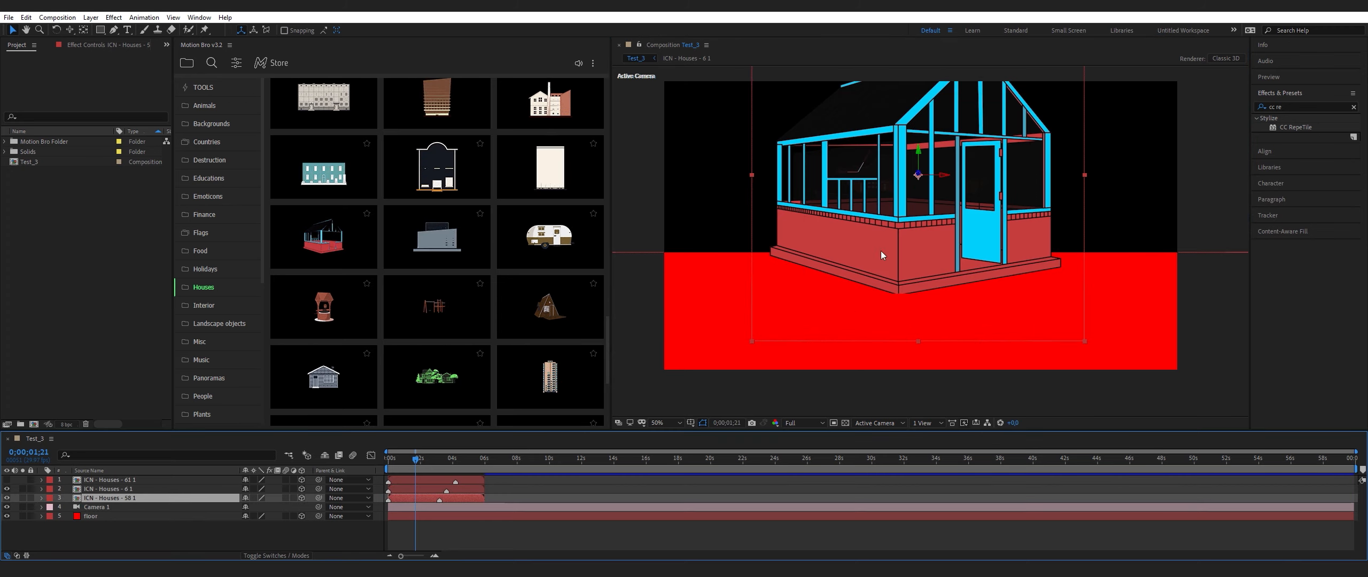
# Push the greenhouse back in depth and place it on the floor beside the pagoda's right side, smaller than the pagoda
pyautogui.moveTo(898, 168); pyautogui.dragTo(908, 190)
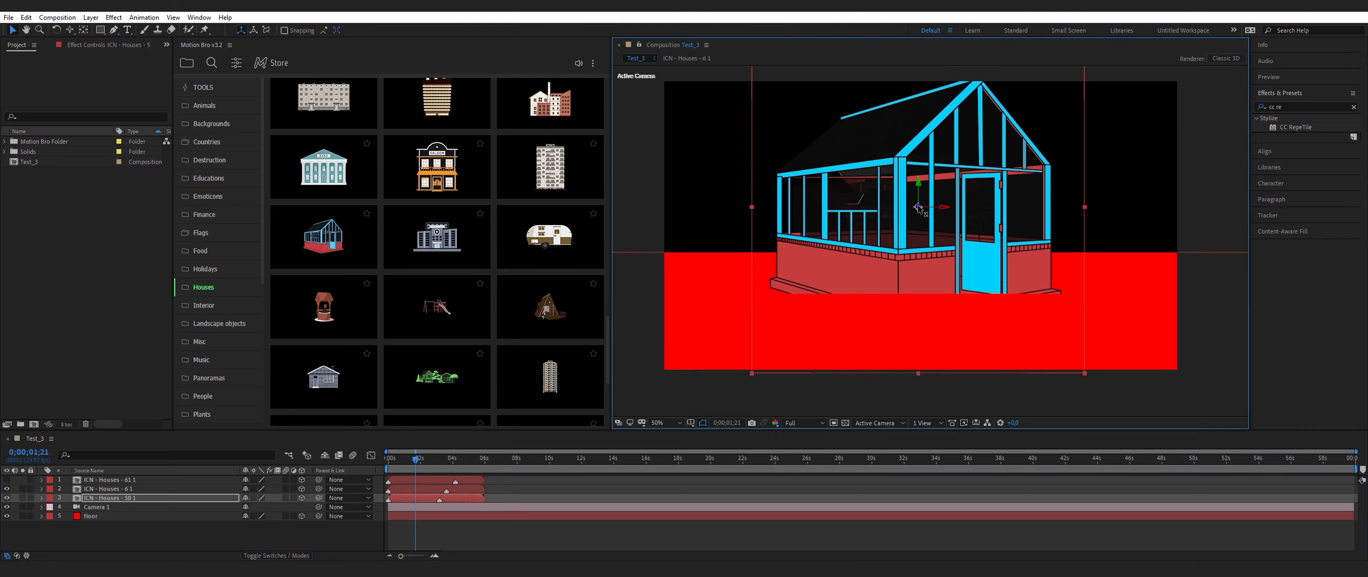
pyautogui.moveTo(905, 228); pyautogui.dragTo(891, 401)
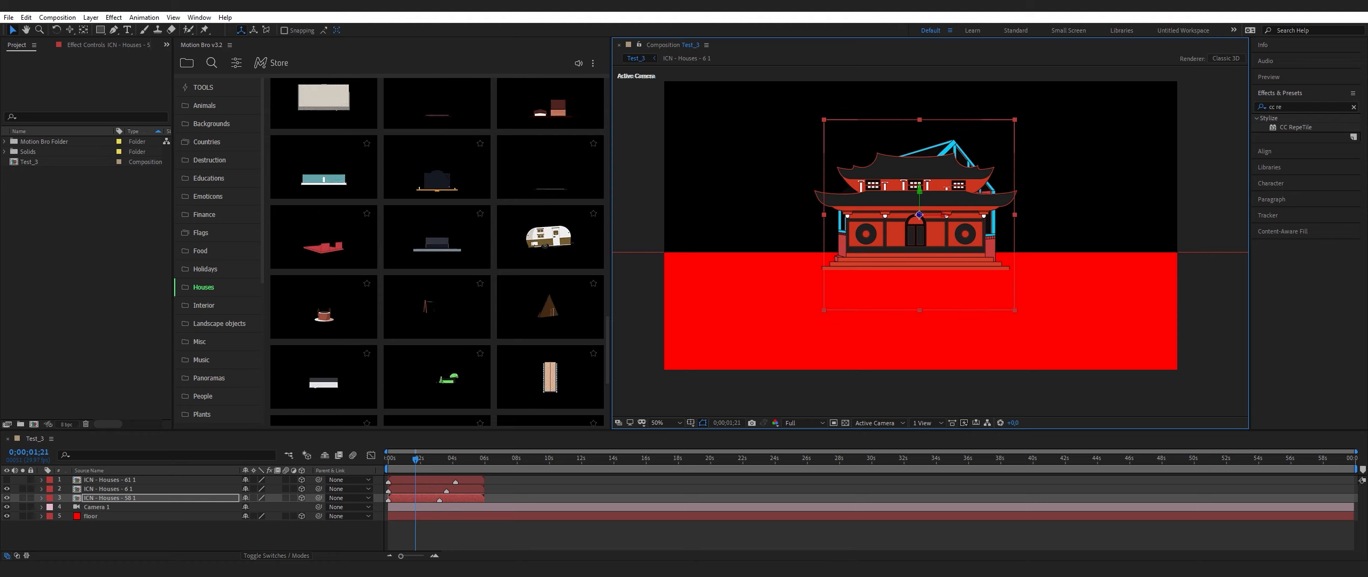
pyautogui.moveTo(939, 218); pyautogui.dragTo(1121, 230)
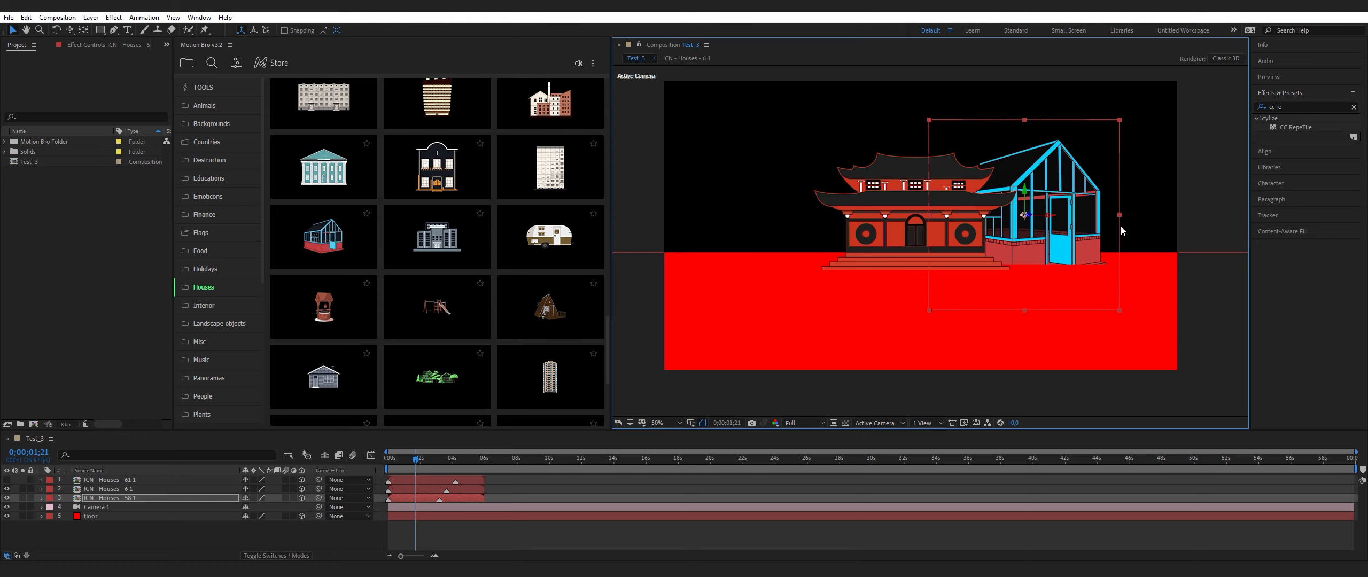
pyautogui.moveTo(1031, 217); pyautogui.dragTo(1070, 227)
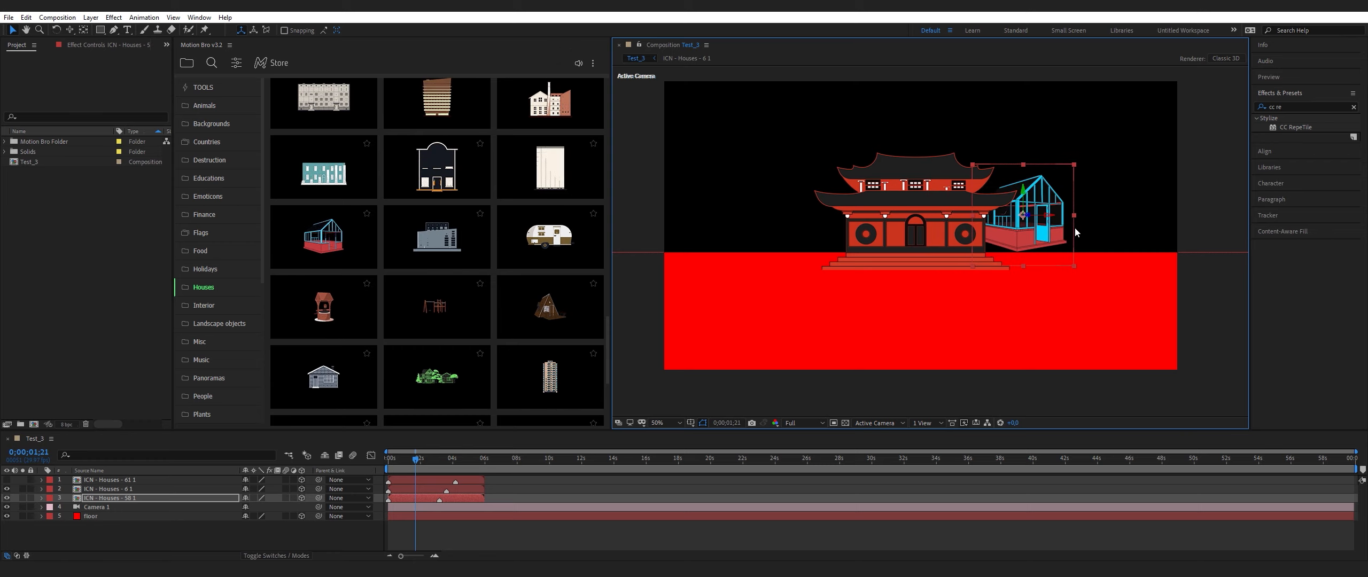
pyautogui.moveTo(1023, 196); pyautogui.dragTo(1053, 230)
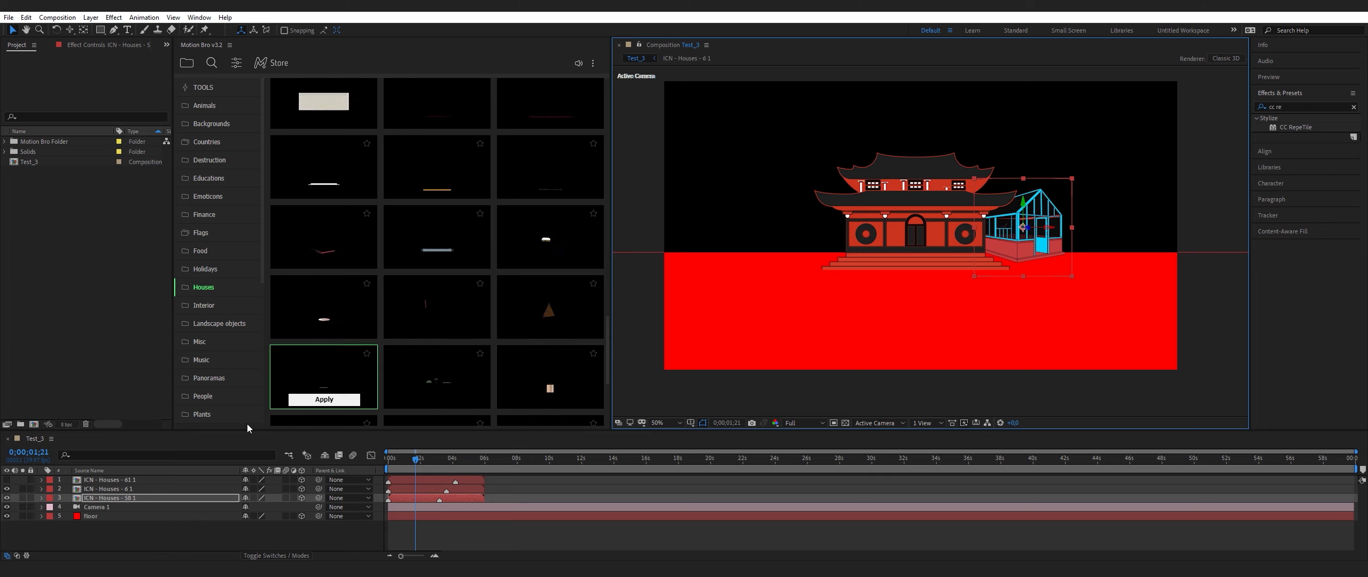
# Show the well layer again and place the well on the floor in the left foreground, in front of the pagoda
pyautogui.click(7, 480)
pyautogui.click(99, 480)
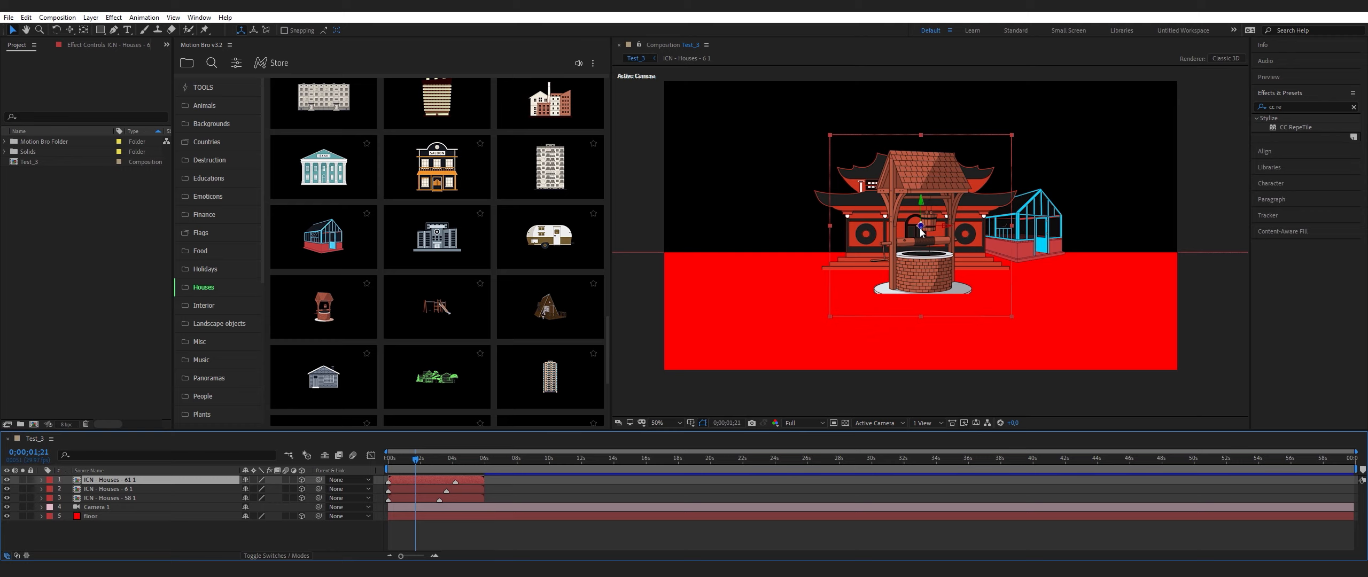
pyautogui.moveTo(920, 229); pyautogui.dragTo(950, 175)
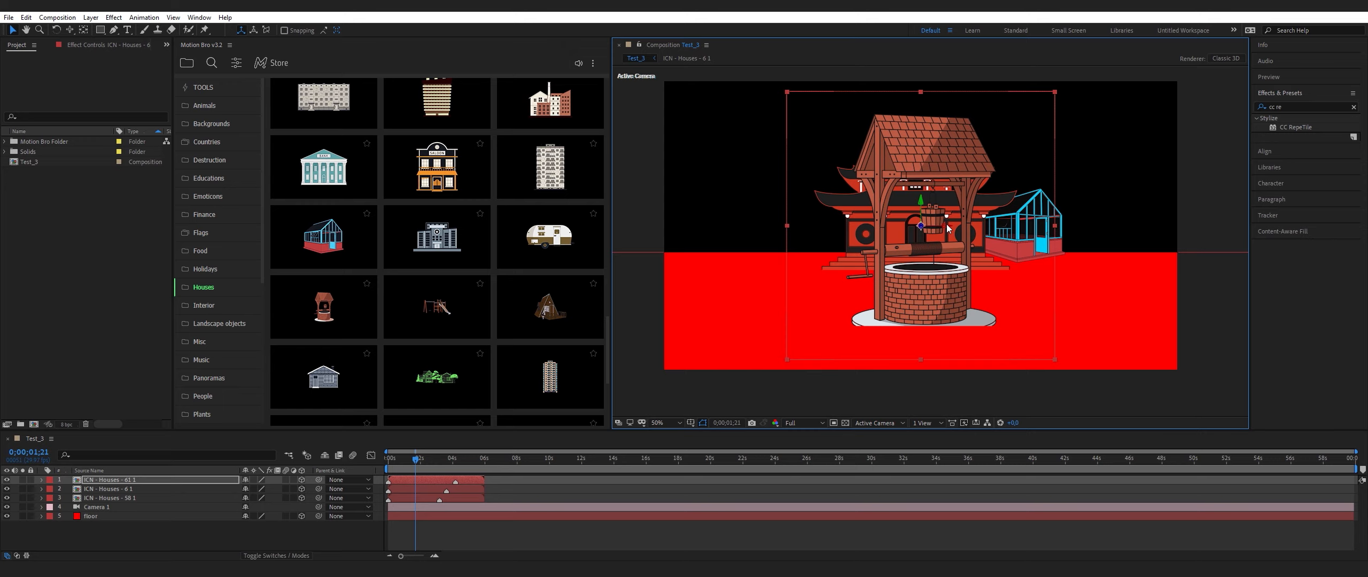
pyautogui.moveTo(933, 229); pyautogui.dragTo(826, 230)
pyautogui.moveTo(949, 230); pyautogui.dragTo(914, 233)
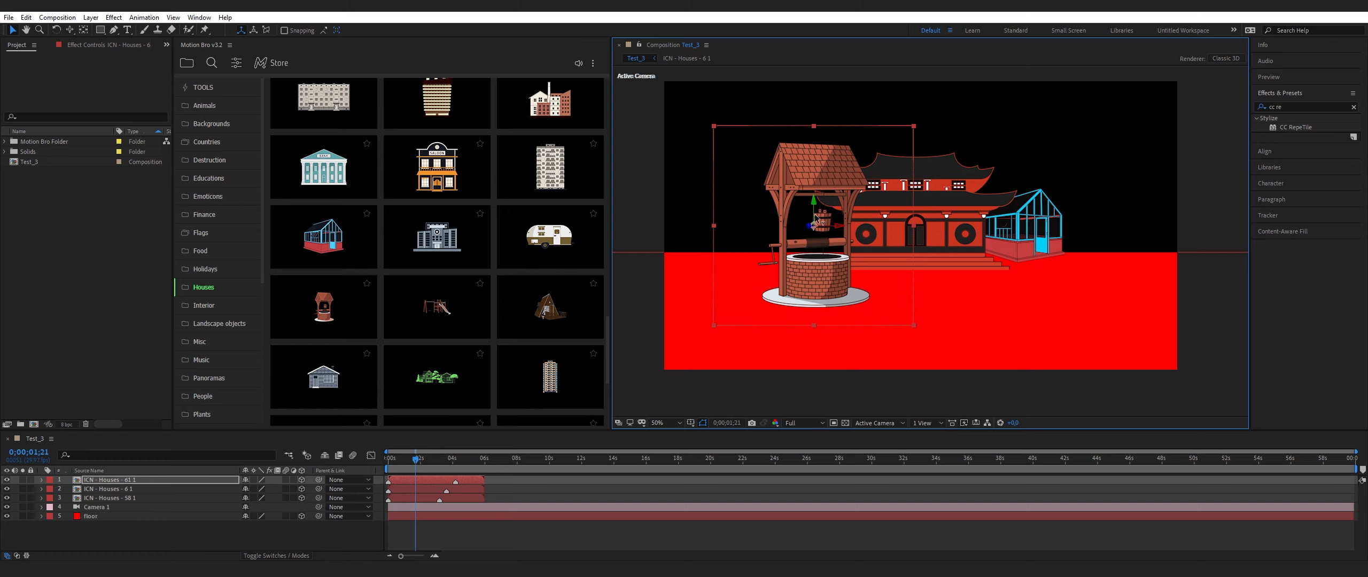
pyautogui.moveTo(813, 216); pyautogui.dragTo(800, 225)
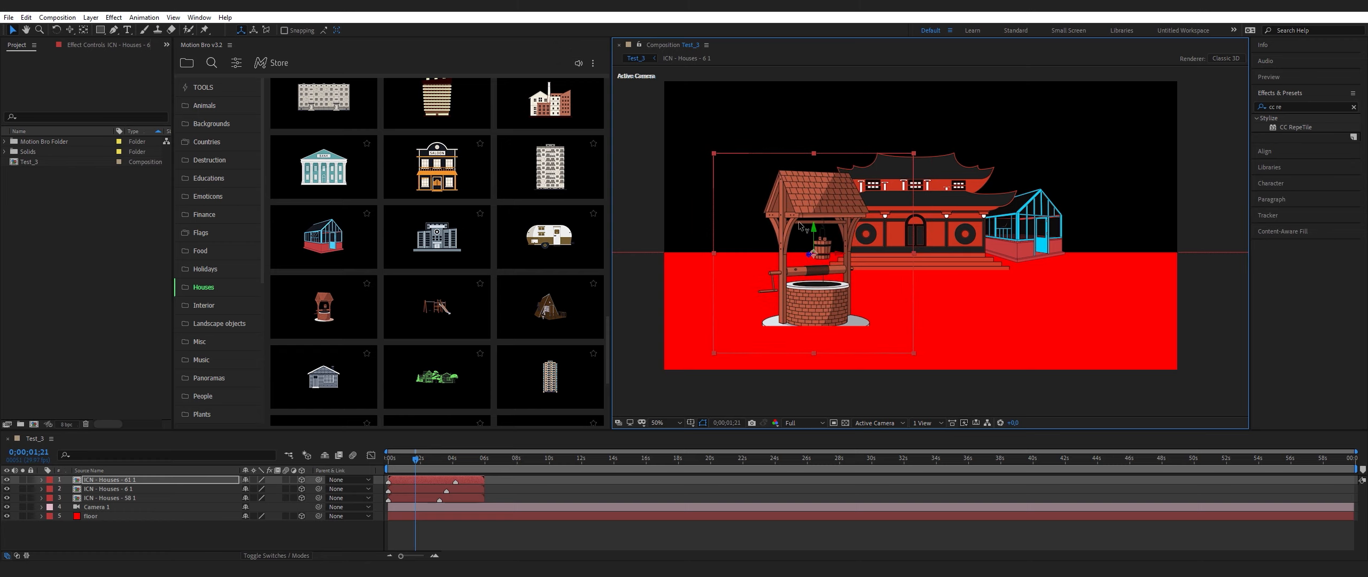
pyautogui.moveTo(894, 287); pyautogui.dragTo(865, 285)
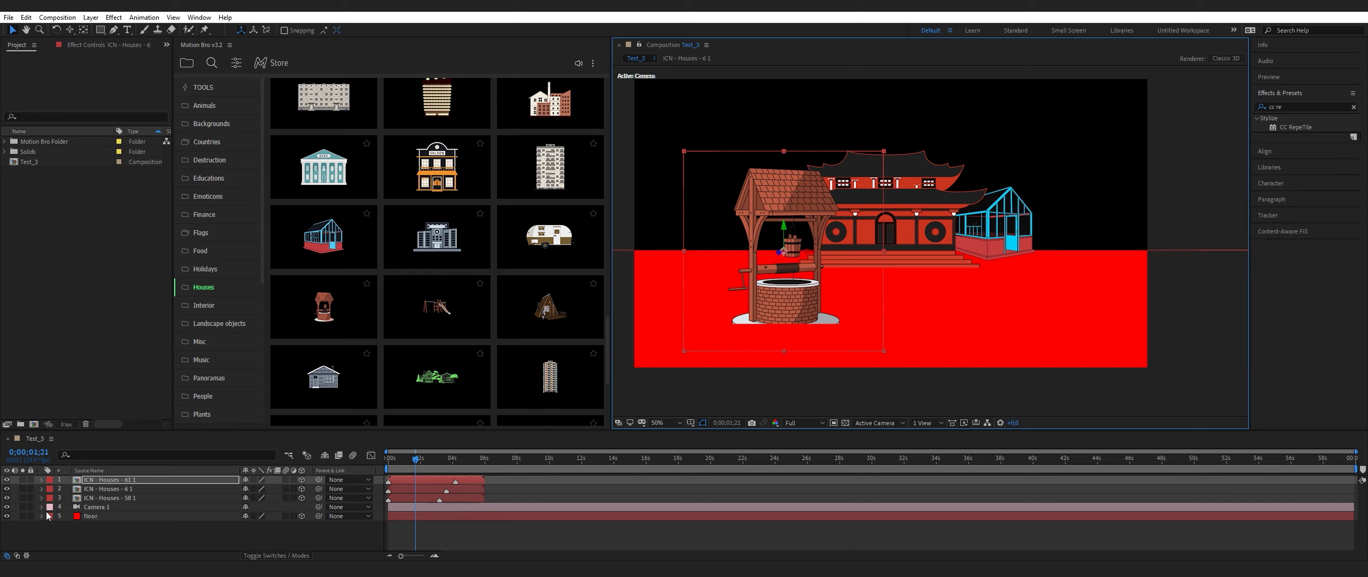
pyautogui.click(84, 528)
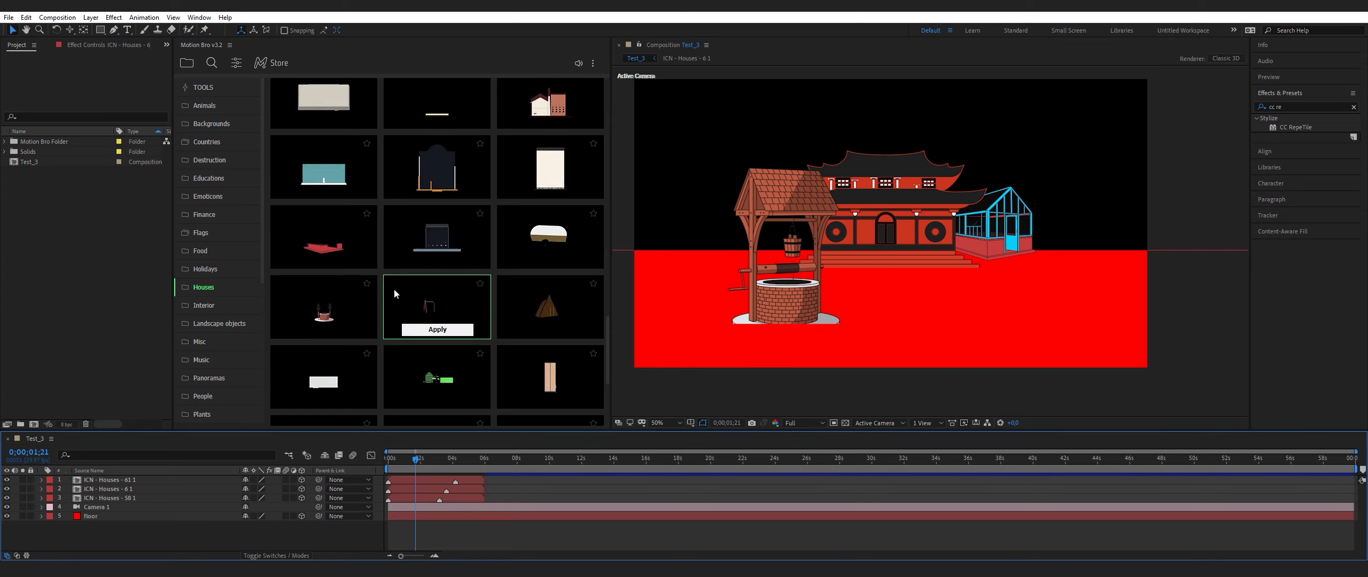
# Add the bare white tree preset, ICN - Plants - 27, and shift its layer towards the start of the timeline
pyautogui.scroll(-2, 201, 280)
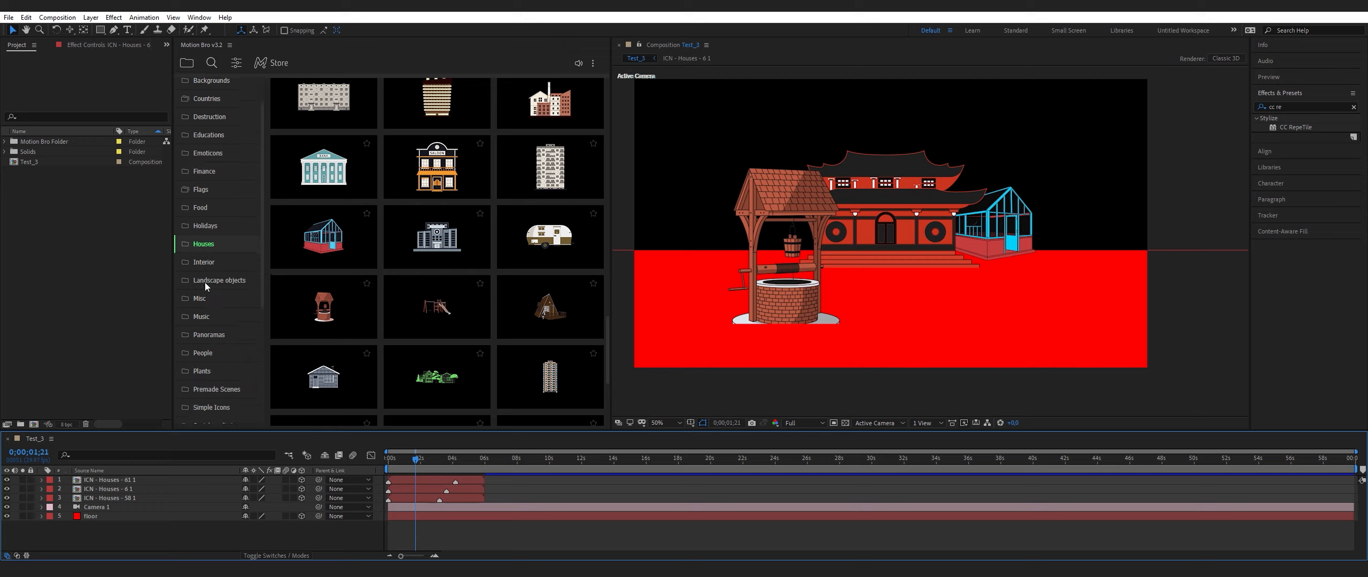
pyautogui.click(201, 307)
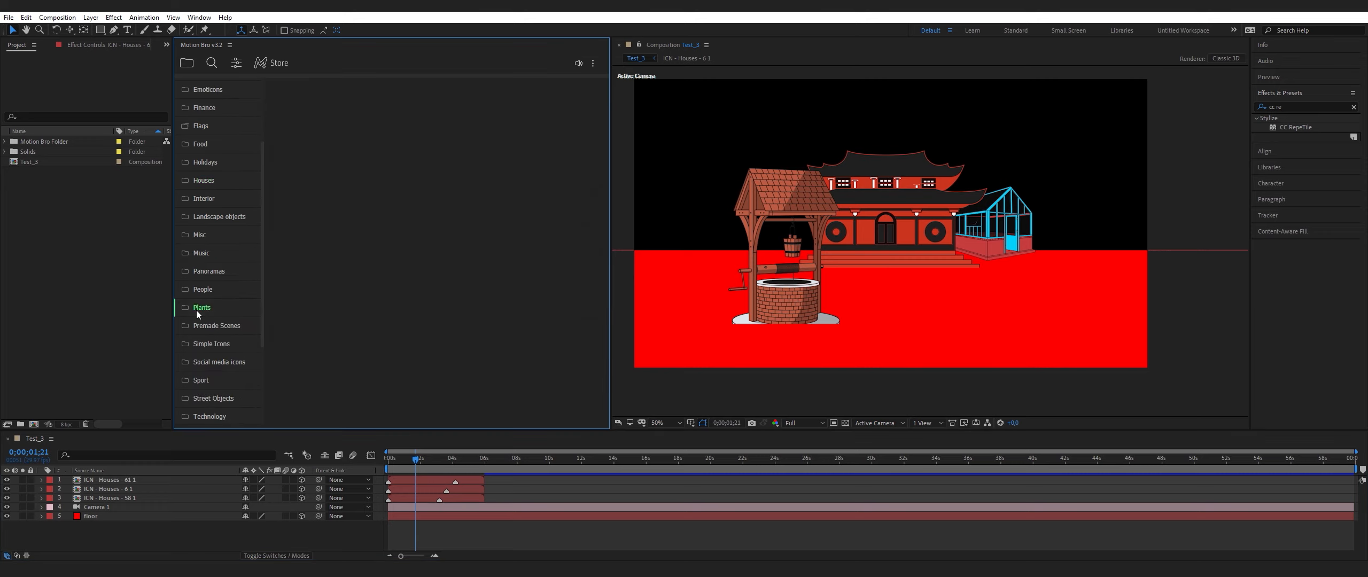
pyautogui.scroll(-3, 363, 260)
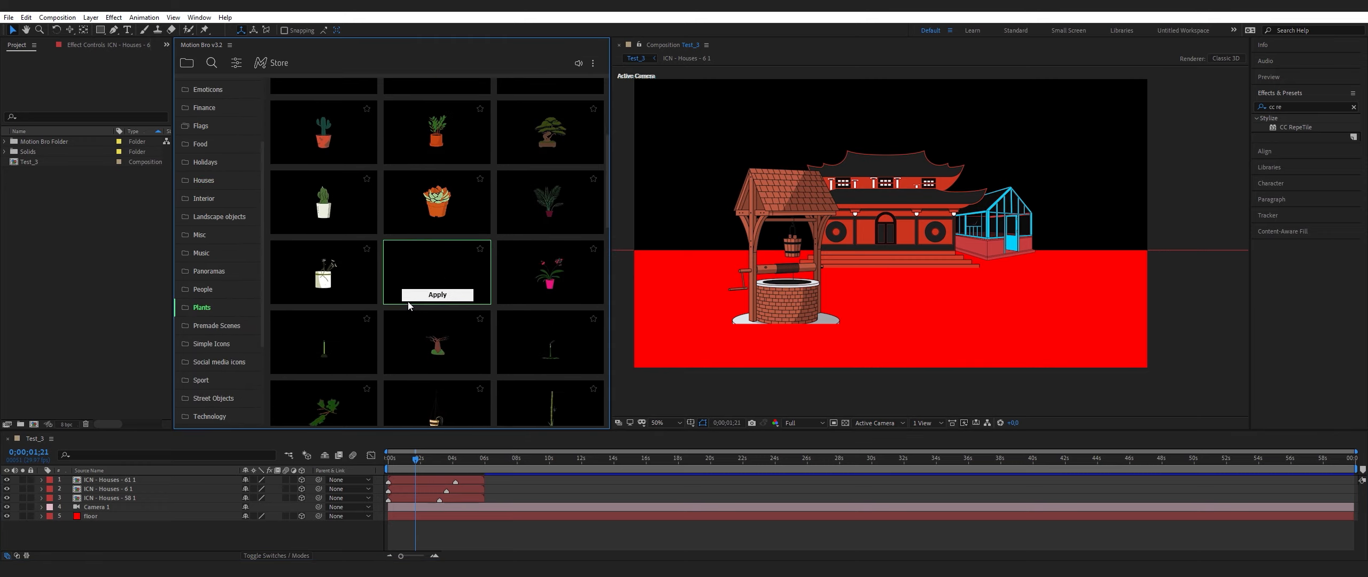
pyautogui.scroll(-2, 416, 302)
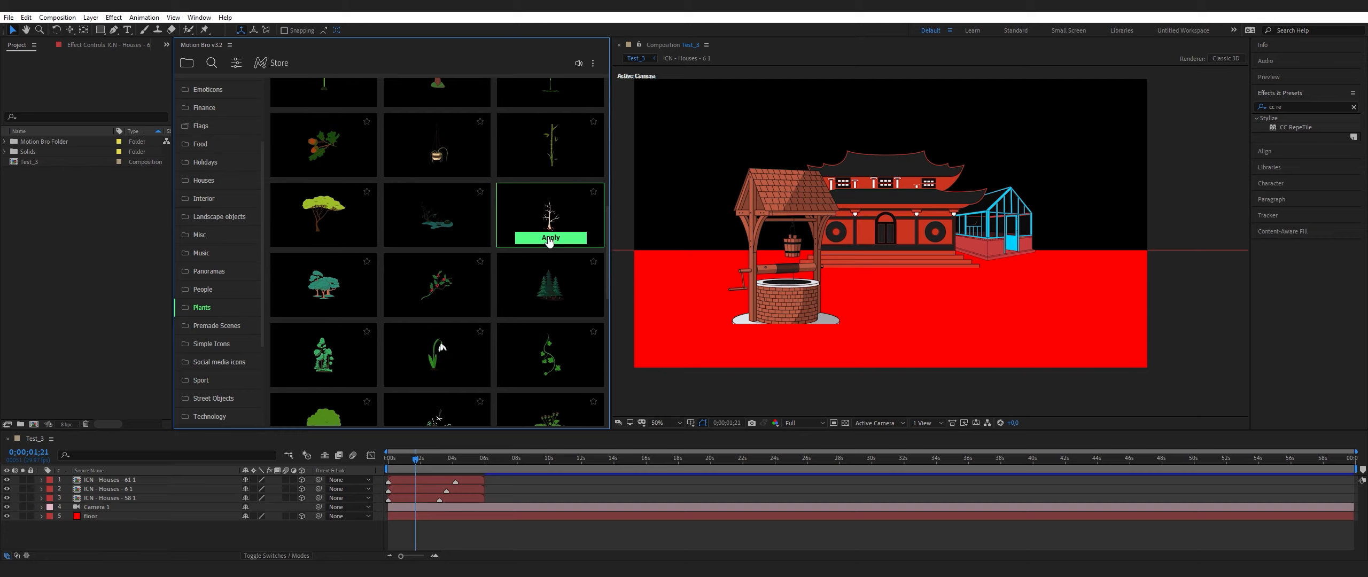
pyautogui.click(550, 238)
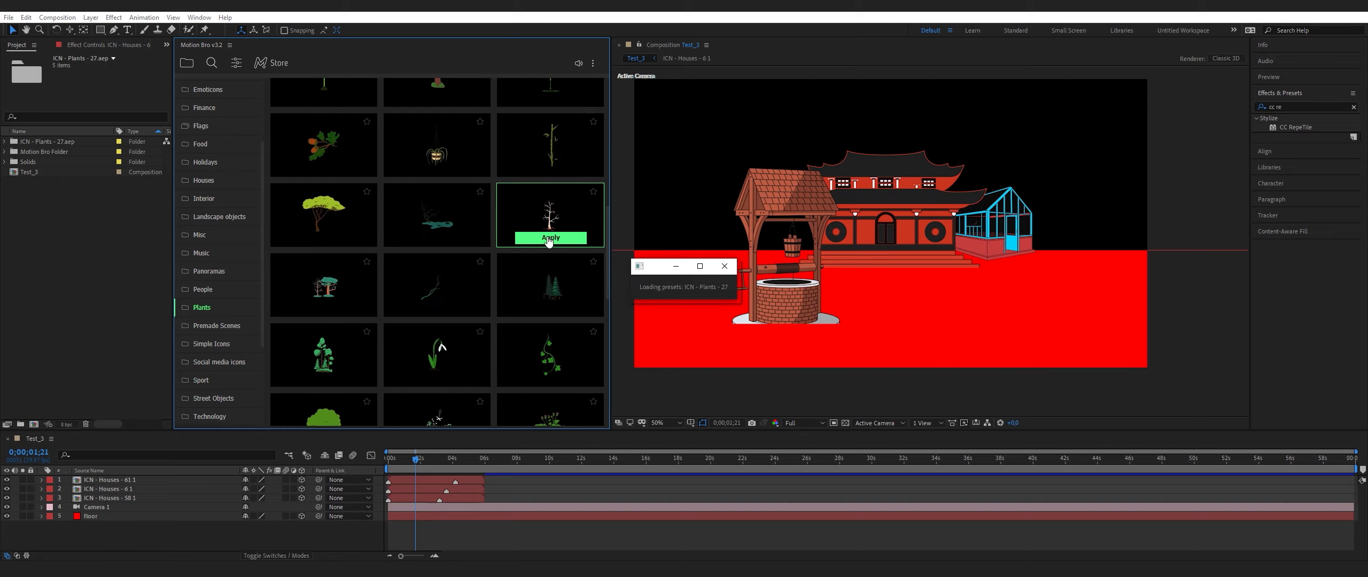
pyautogui.moveTo(437, 483); pyautogui.dragTo(431, 483)
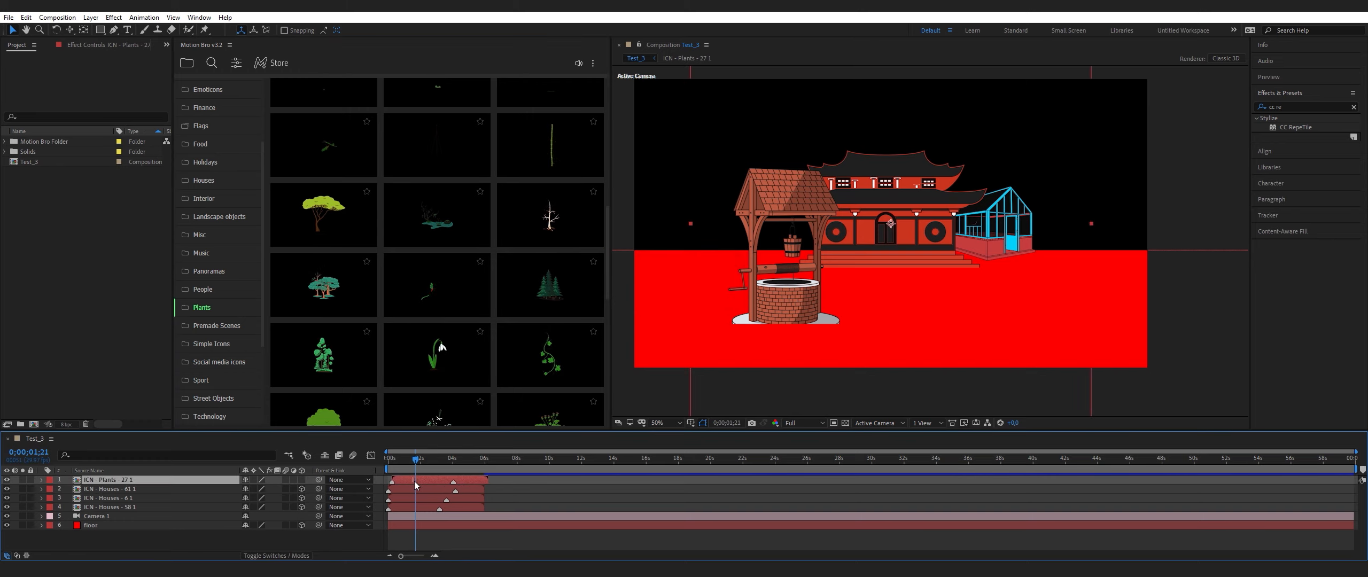
# Make the bare tree layer 3D and stand the tree on the floor in front of the gap between pagoda and greenhouse
pyautogui.moveTo(864, 297); pyautogui.dragTo(858, 280)
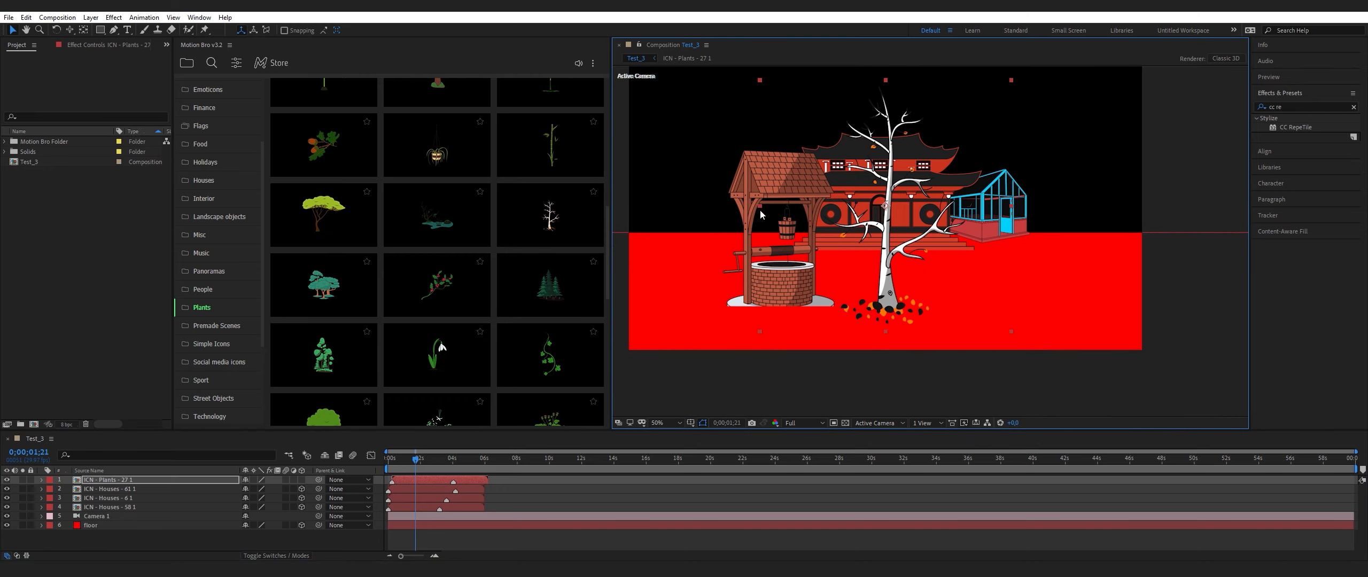
pyautogui.click(301, 479)
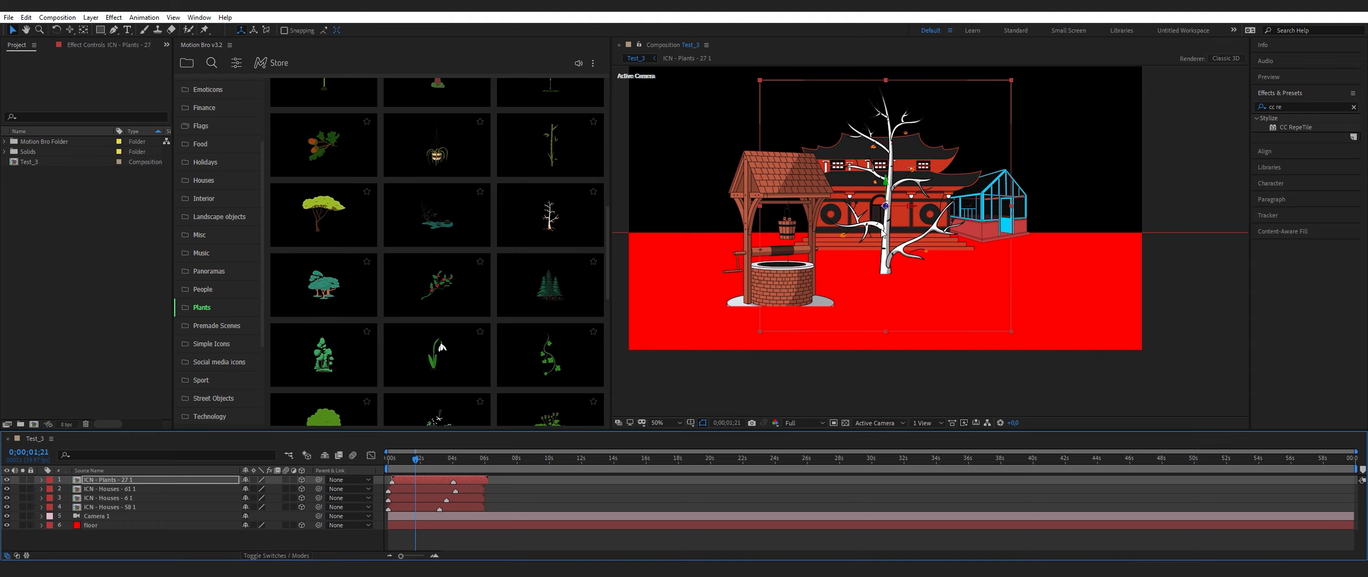
pyautogui.moveTo(885, 208); pyautogui.dragTo(865, 159)
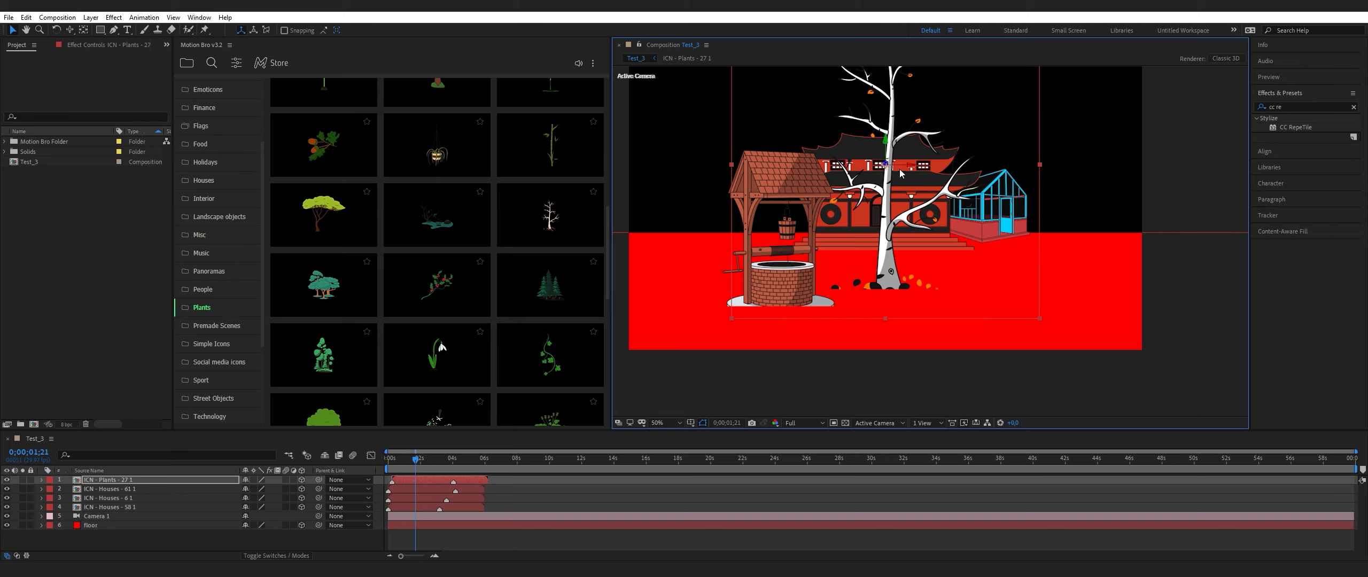
pyautogui.moveTo(914, 169); pyautogui.dragTo(956, 170)
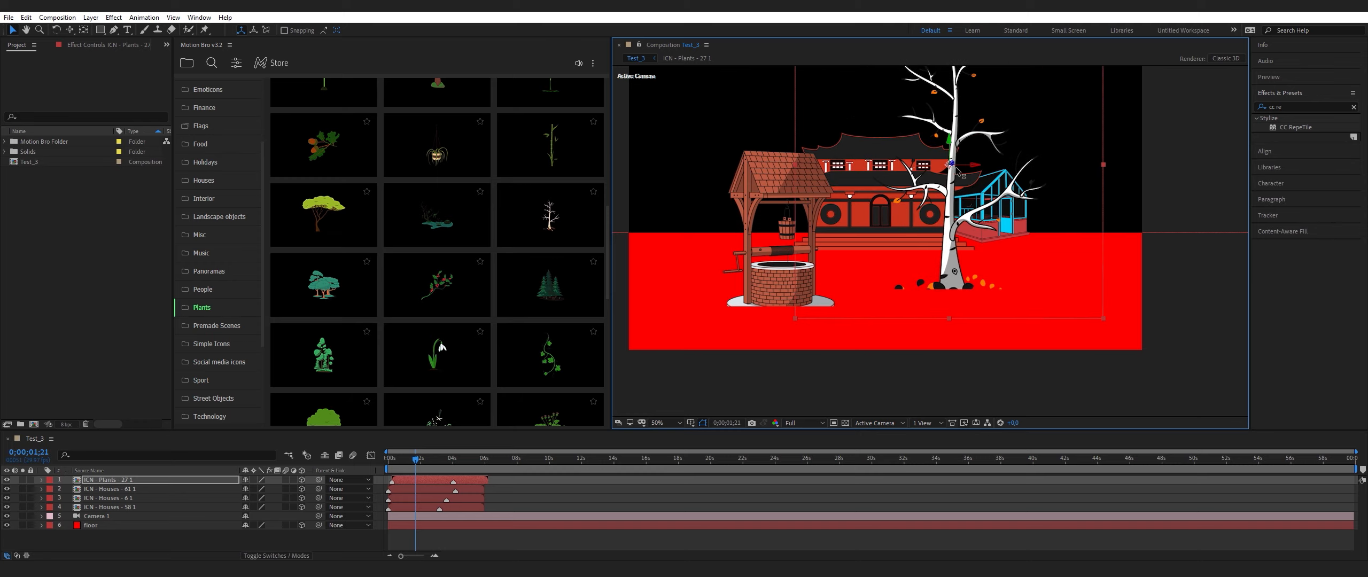
# Duplicate the bare tree layer and place the copy to the right of the original, slightly farther back on the floor
pyautogui.click(106, 481)
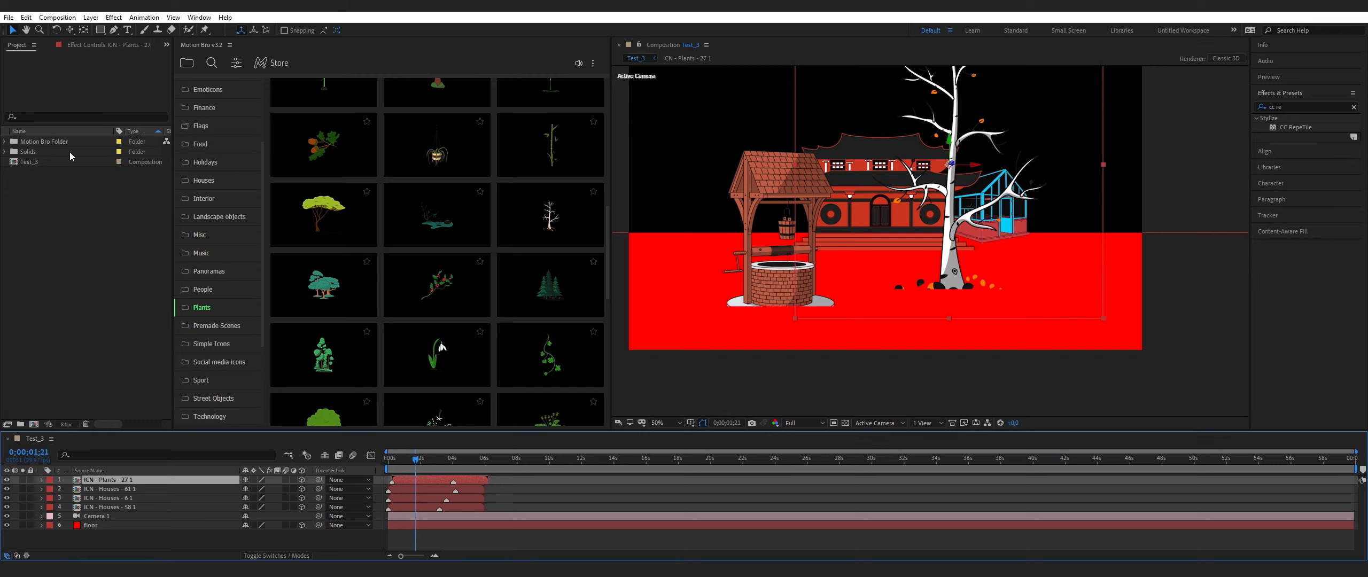
pyautogui.click(26, 17)
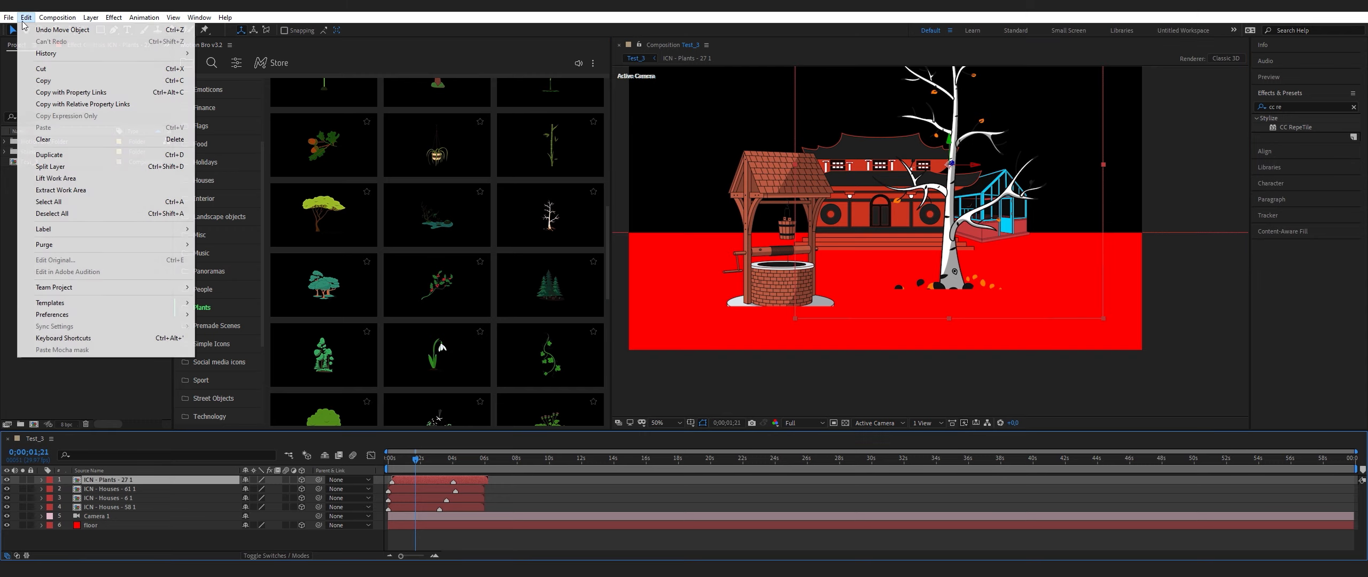
pyautogui.click(53, 155)
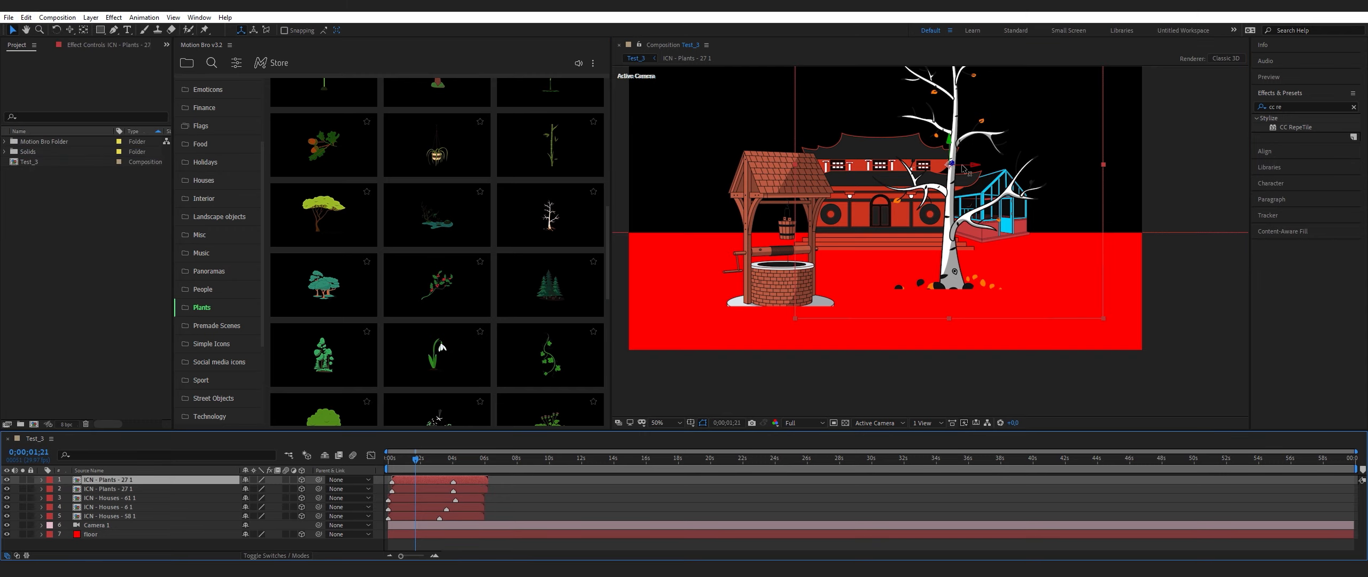
pyautogui.moveTo(975, 168); pyautogui.dragTo(1012, 170)
pyautogui.moveTo(822, 166); pyautogui.dragTo(852, 169)
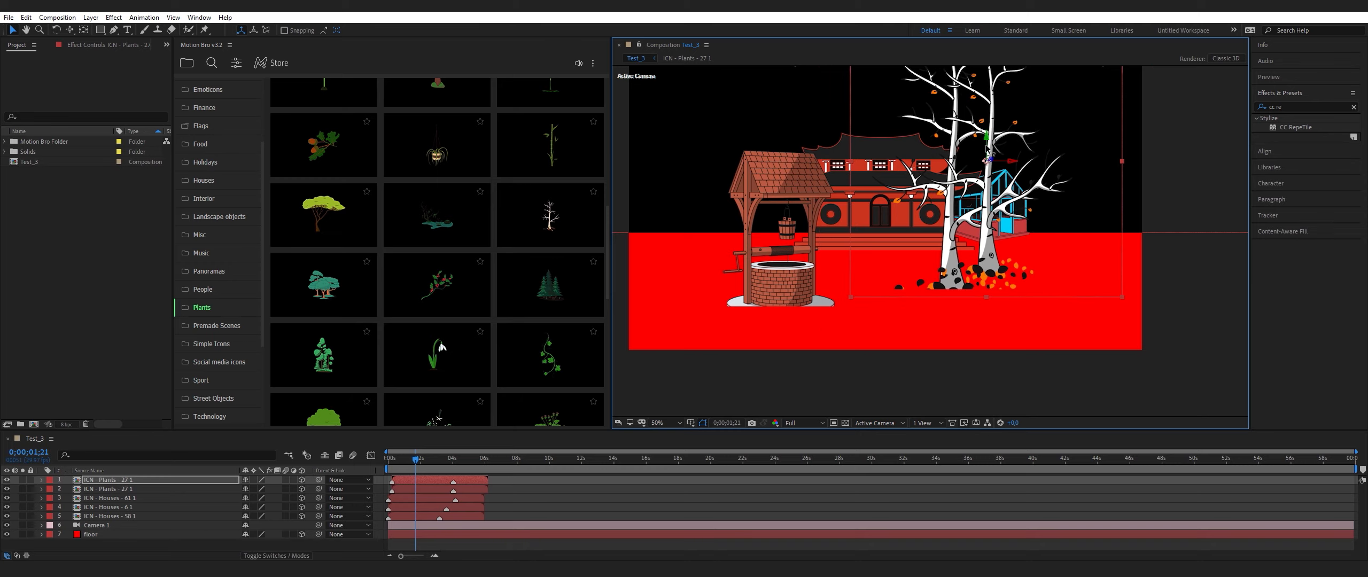
pyautogui.moveTo(989, 155); pyautogui.dragTo(979, 205)
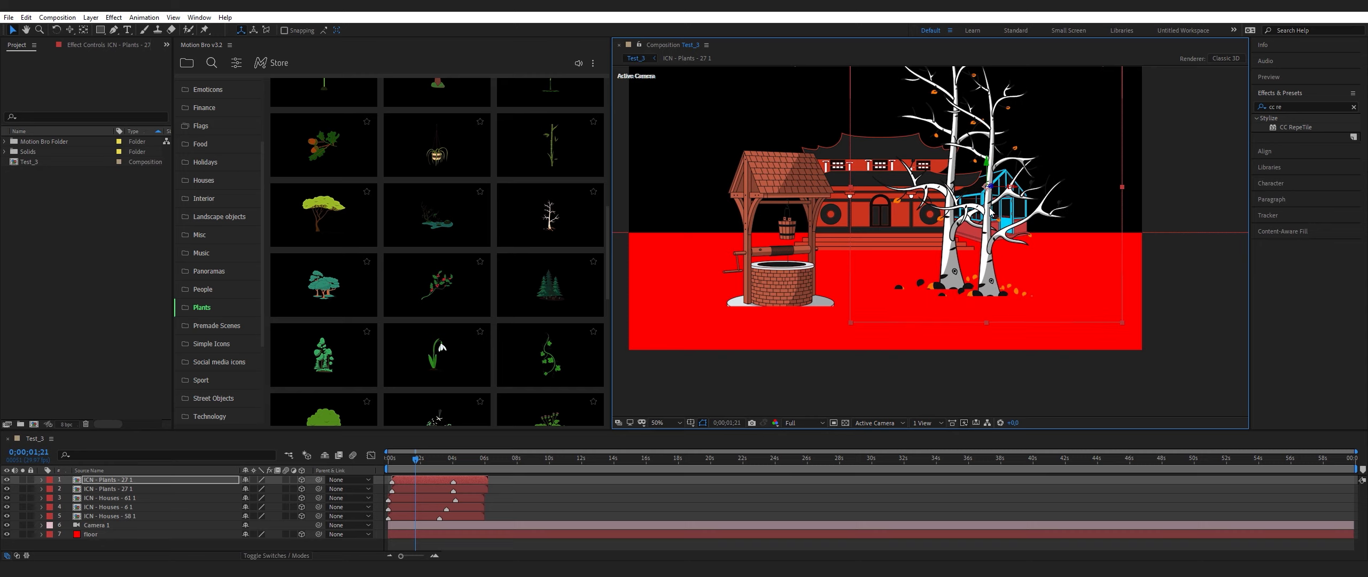
# Flip the duplicated bare tree horizontally
pyautogui.rightClick(989, 211)
pyautogui.moveTo(1047, 261)
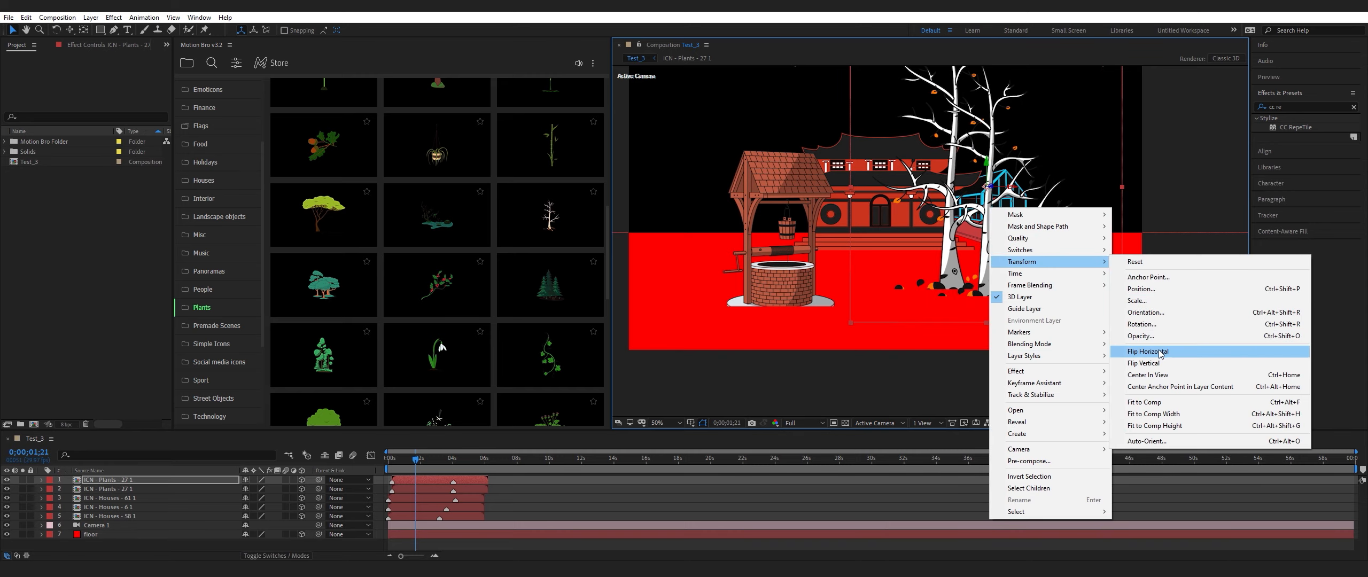
pyautogui.click(1160, 352)
pyautogui.moveTo(957, 219); pyautogui.dragTo(938, 259)
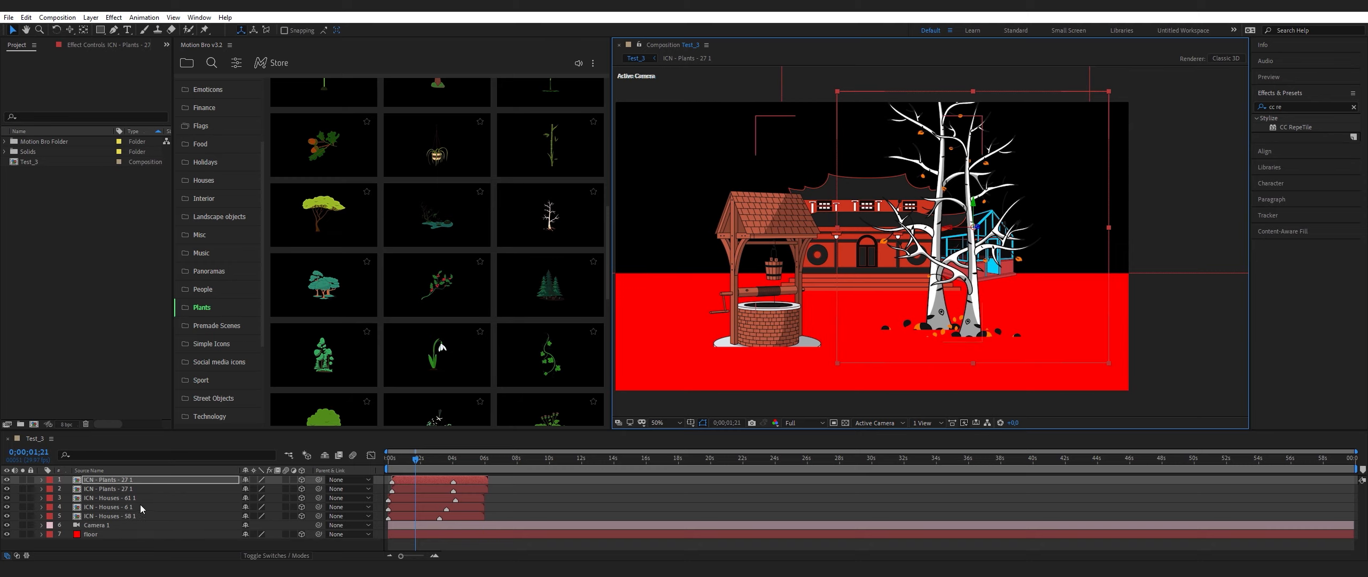
# Add the teal tree group preset, ICN - Plants - 28, as a 3D layer between the house layers and the camera
pyautogui.moveTo(324, 238)
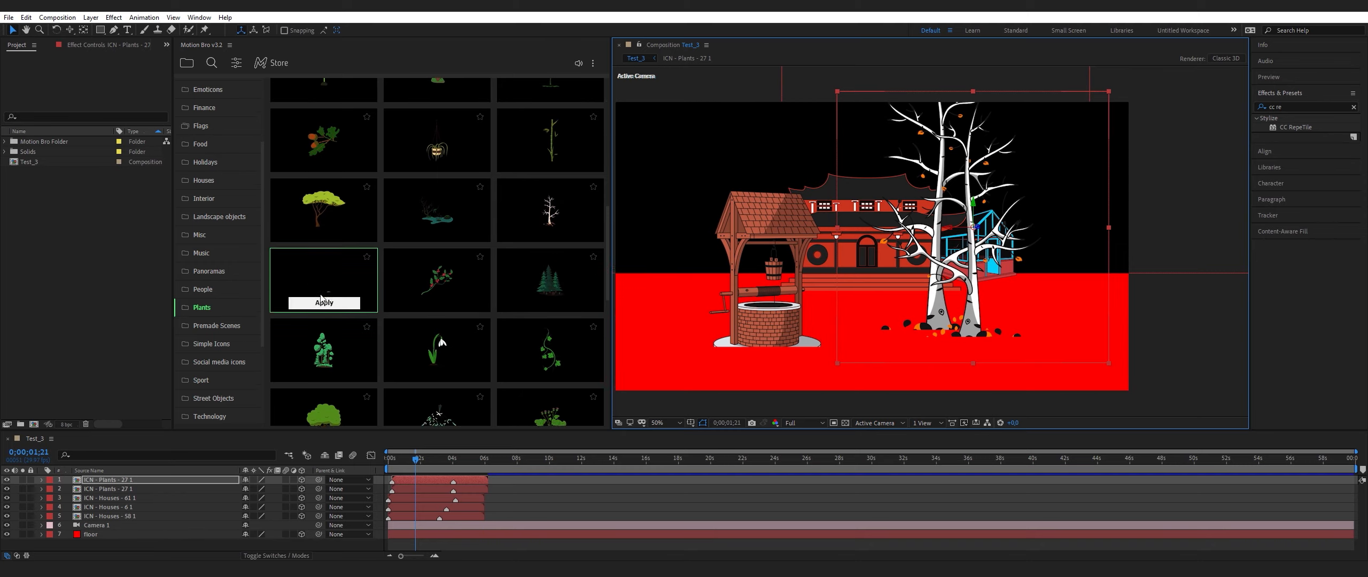
pyautogui.scroll(-2, 334, 299)
pyautogui.scroll(1, 333, 286)
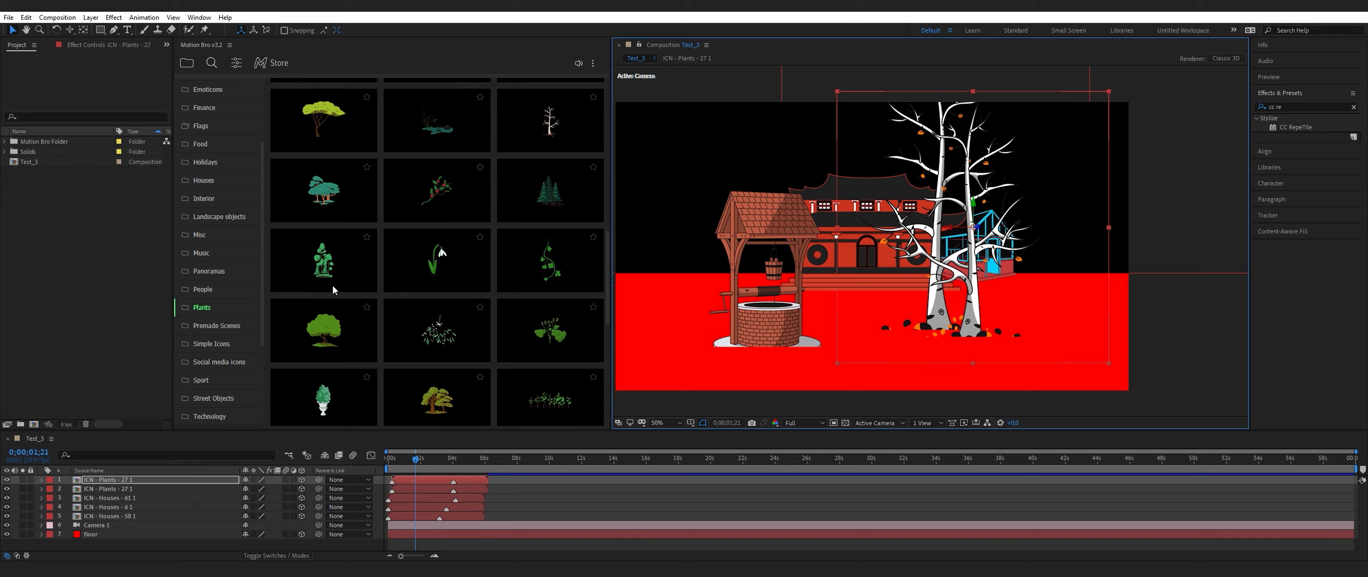
pyautogui.click(324, 254)
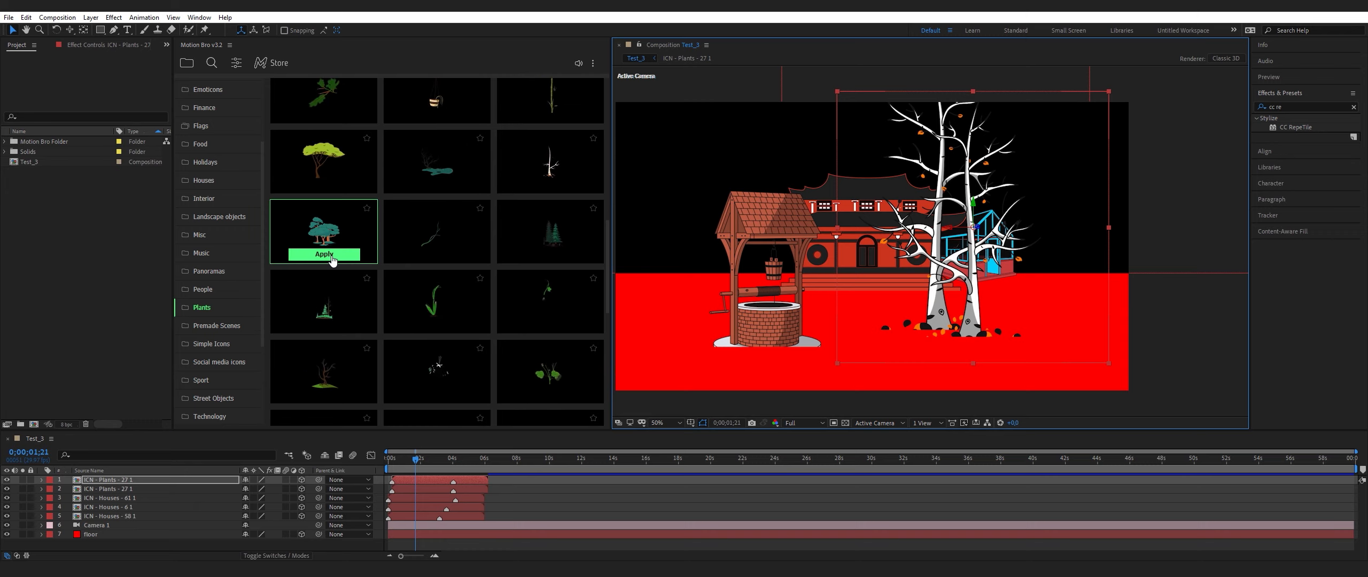
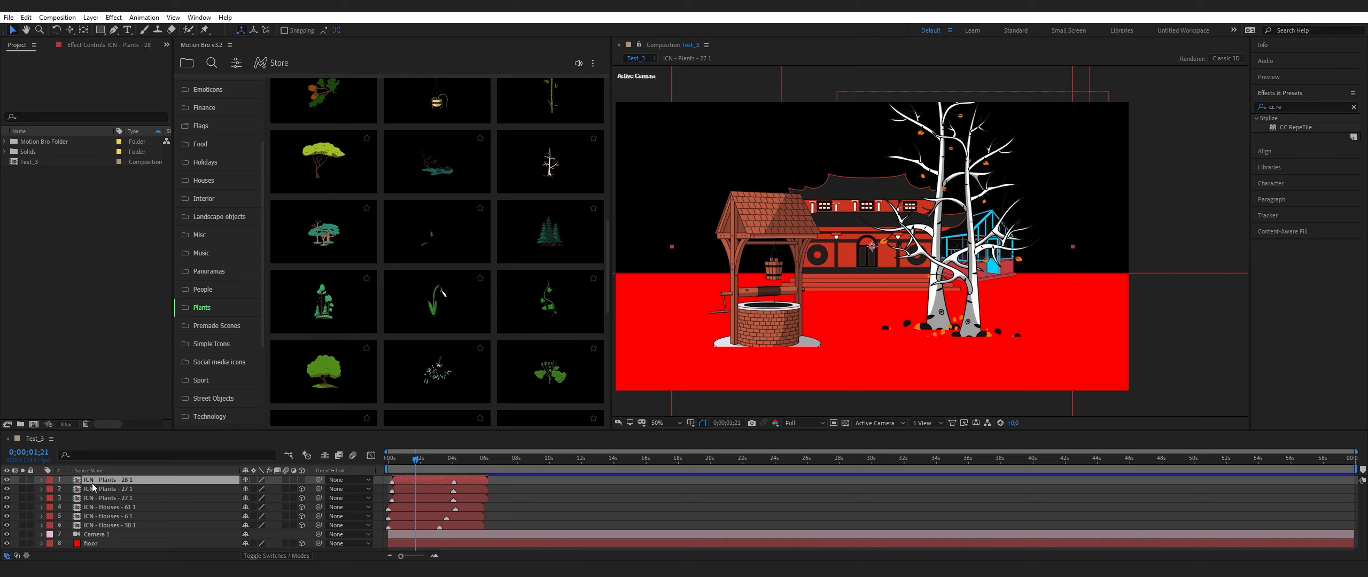
pyautogui.moveTo(113, 480); pyautogui.dragTo(115, 526)
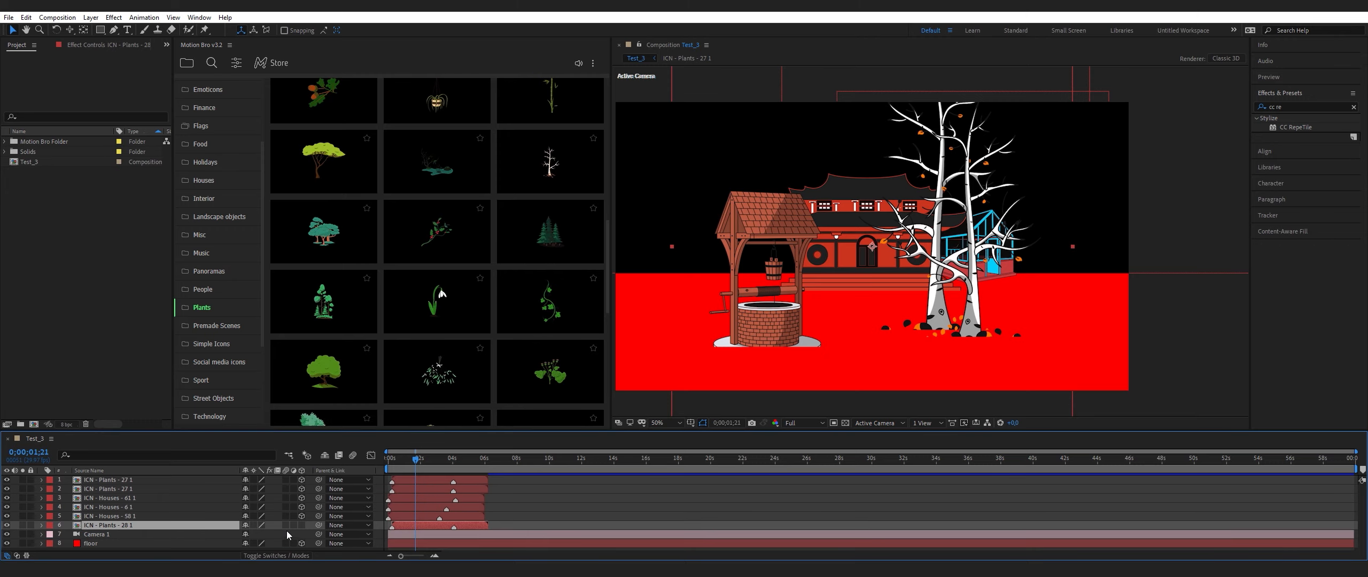
pyautogui.click(301, 525)
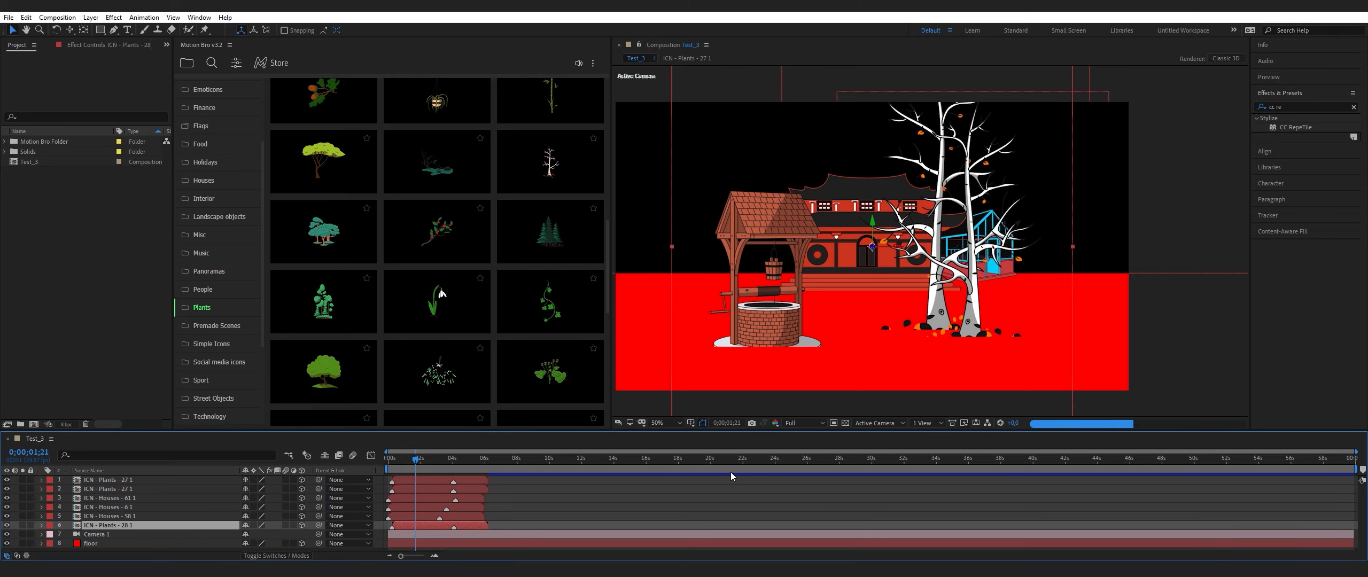
# Set the preview resolution to Third and place the teal tree group behind the pagoda's left side, raised to floor level
pyautogui.click(802, 423)
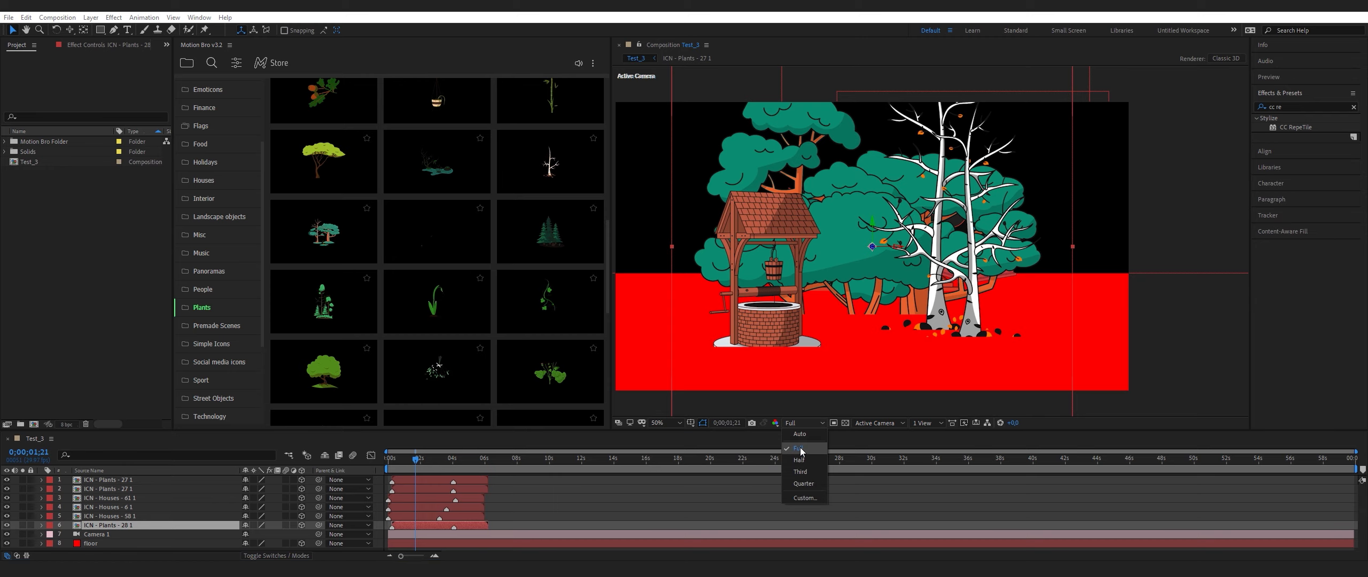
pyautogui.click(802, 479)
pyautogui.moveTo(859, 250); pyautogui.dragTo(477, 245)
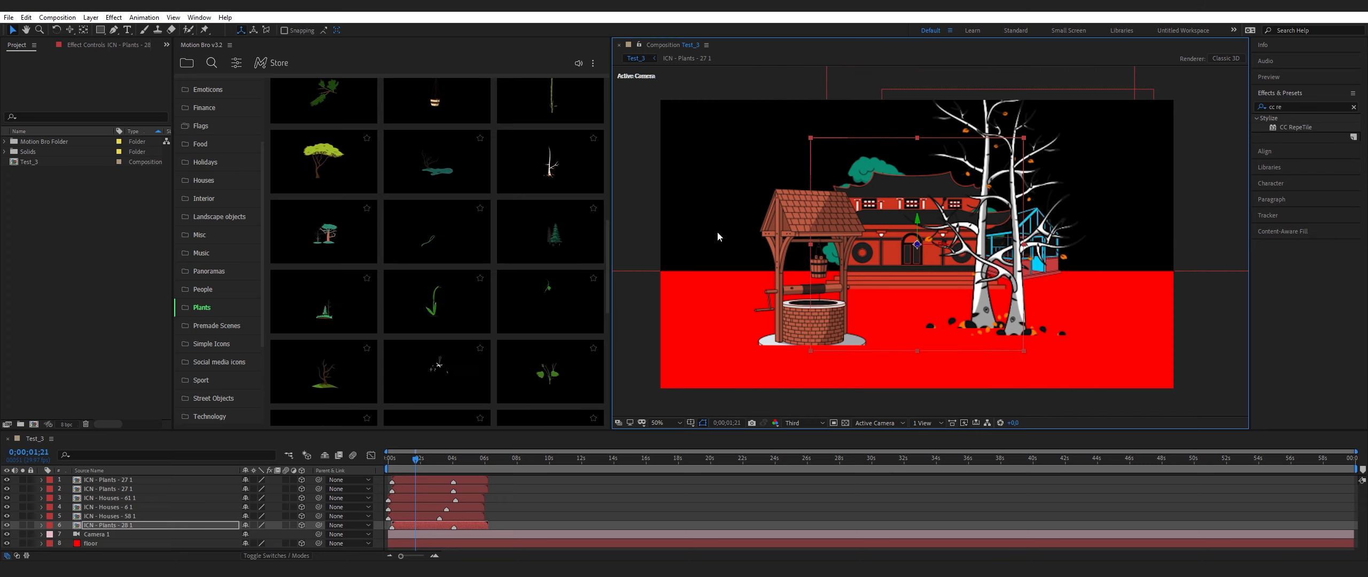
pyautogui.moveTo(946, 248); pyautogui.dragTo(777, 262)
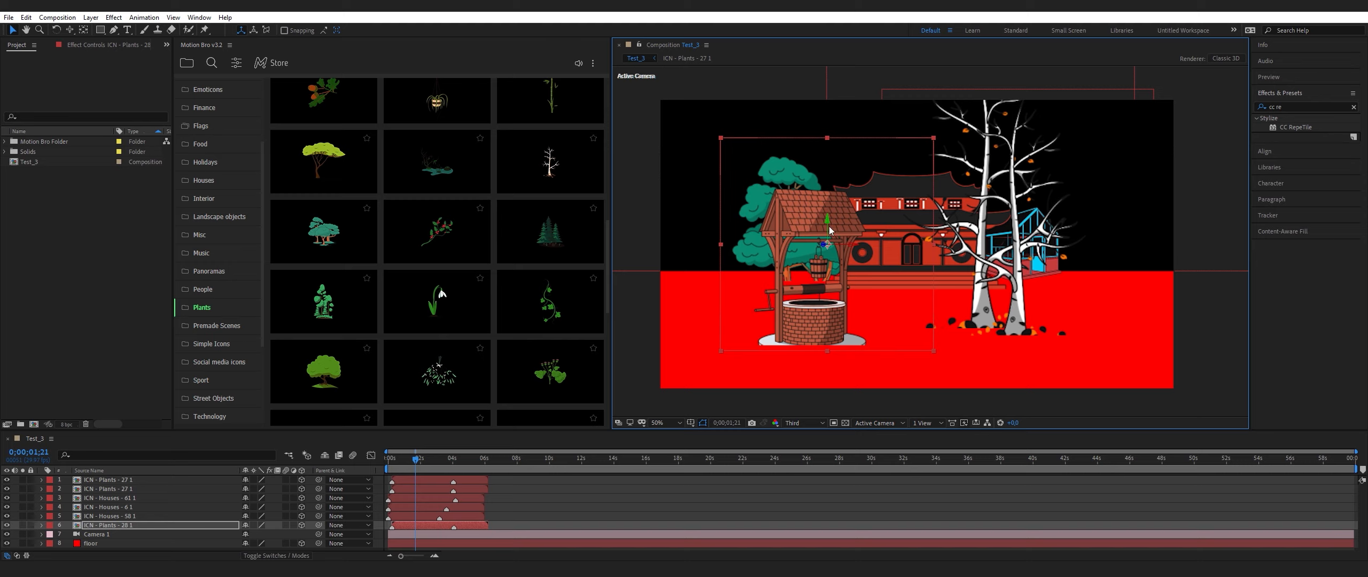
pyautogui.moveTo(825, 219); pyautogui.dragTo(823, 159)
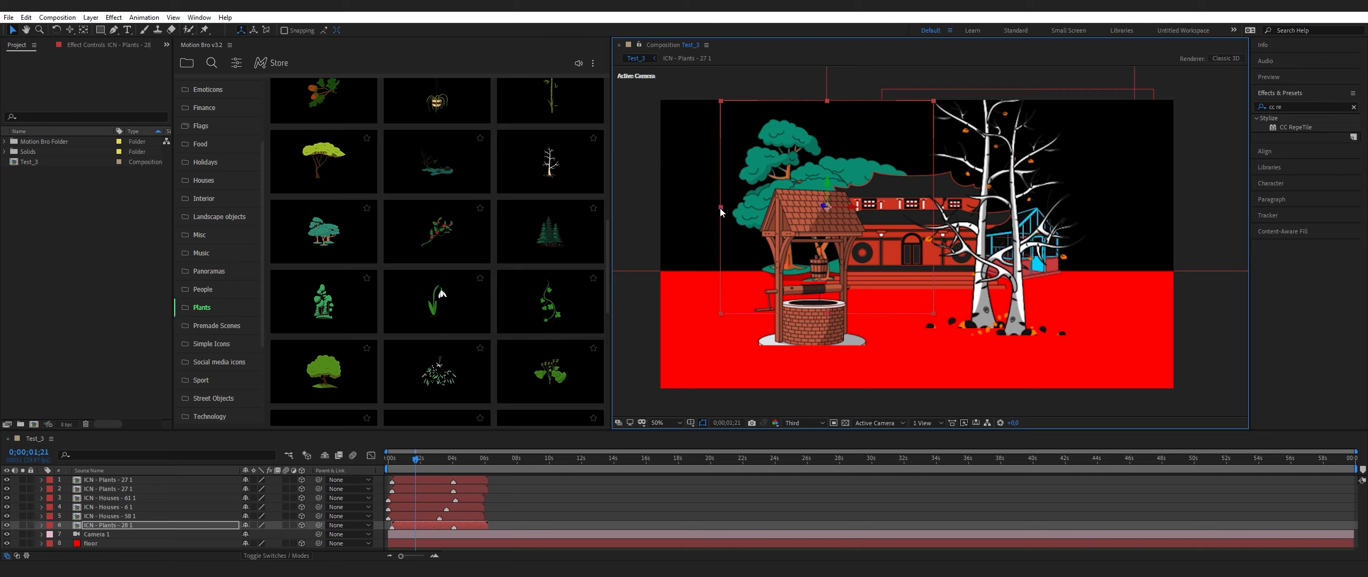
# Duplicate the teal tree group layer, ICN - Plants - 28, and flip the copy horizontally
pyautogui.click(105, 525)
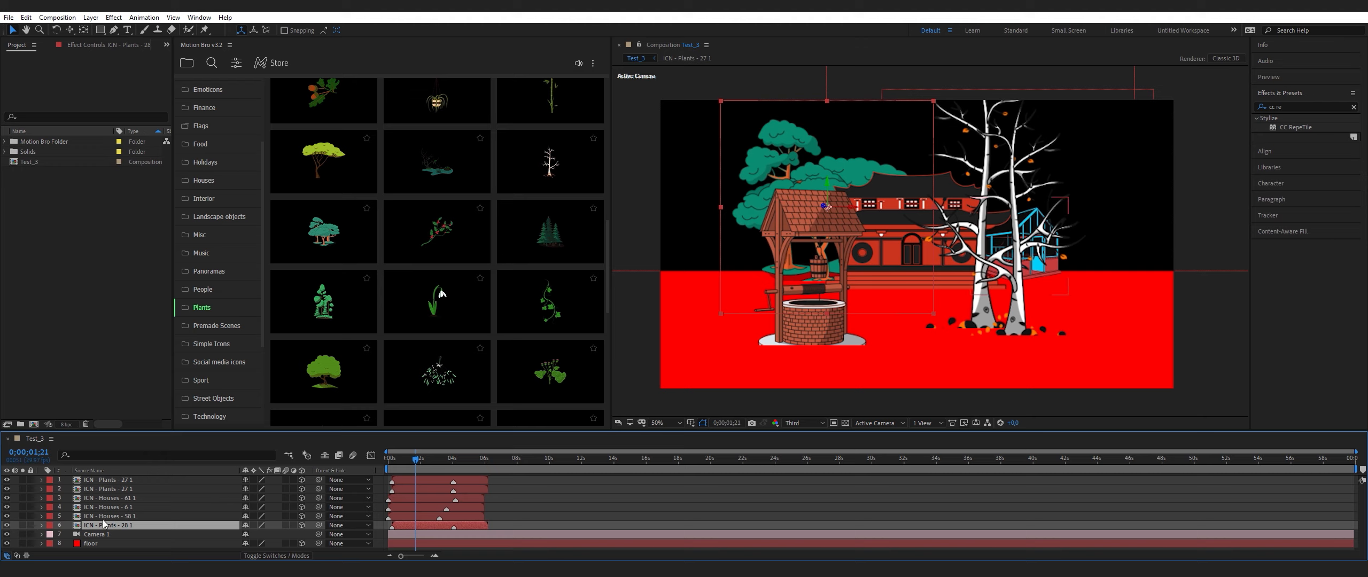
pyautogui.hotkey('ctrl', 'd')
pyautogui.moveTo(852, 211); pyautogui.dragTo(1051, 233)
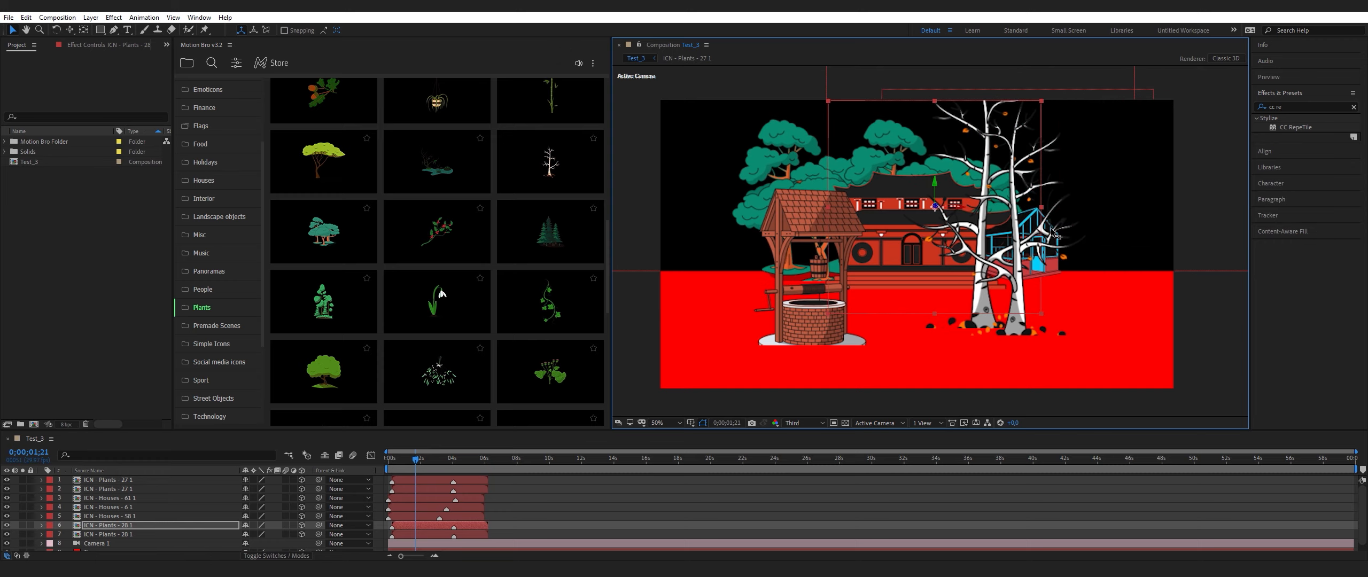
pyautogui.rightClick(912, 190)
pyautogui.moveTo(945, 243)
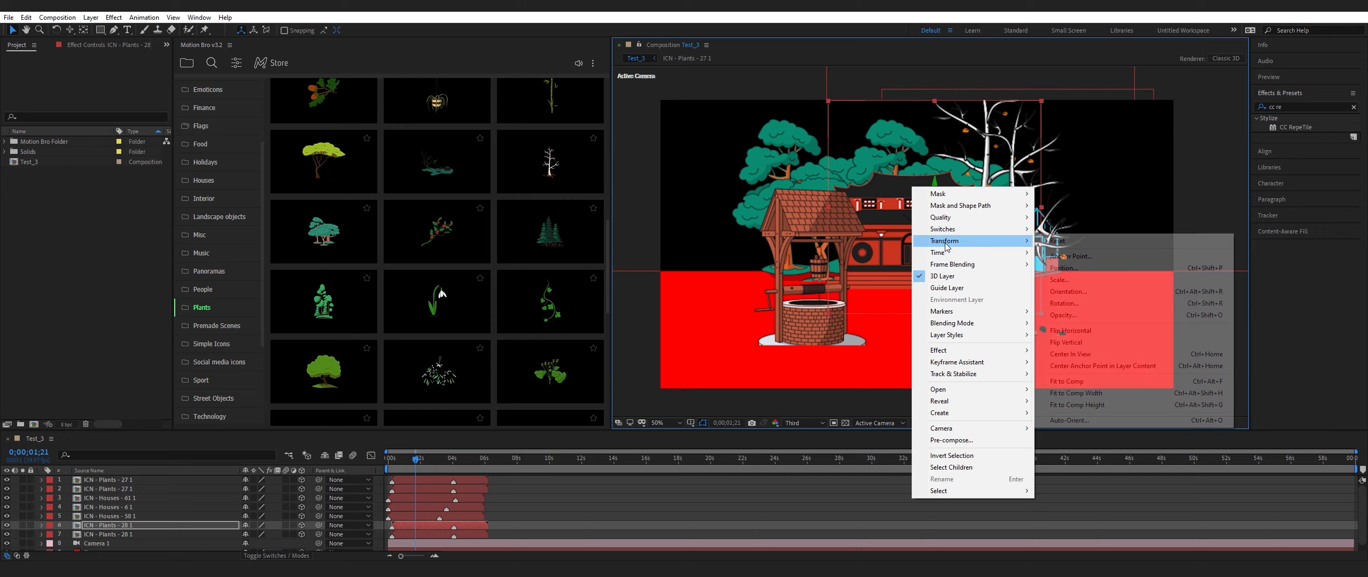
pyautogui.click(1079, 332)
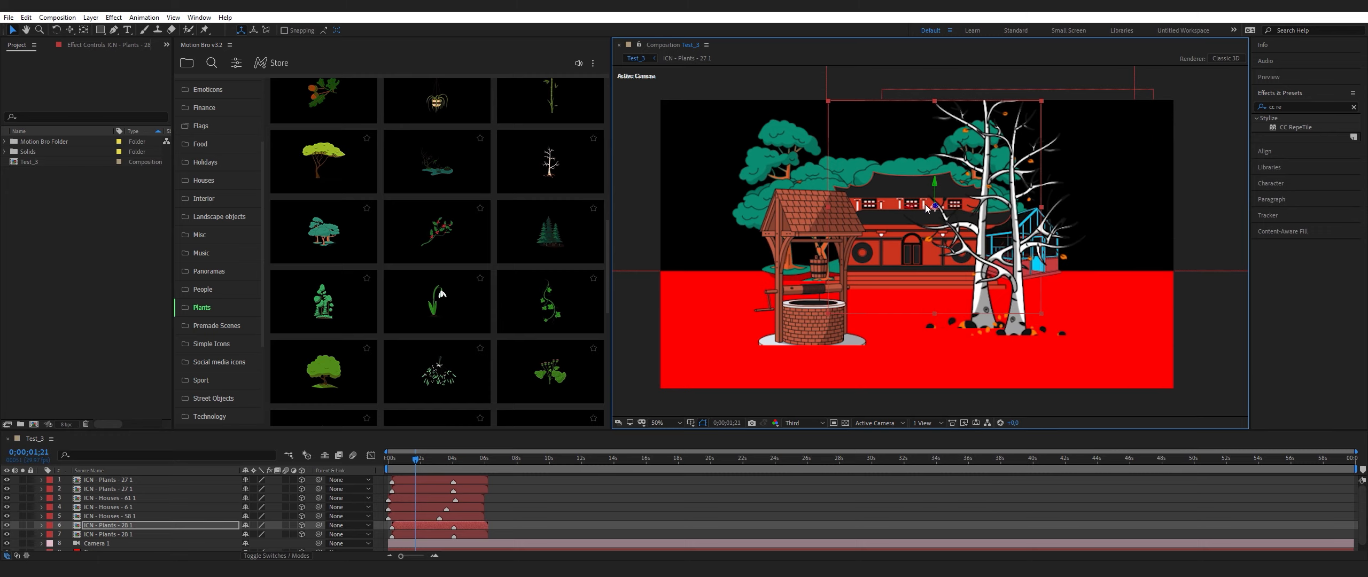
# Place the flipped tree group behind the well, left of the pagoda, and move the original group right, behind the greenhouse
pyautogui.moveTo(874, 210); pyautogui.dragTo(685, 214)
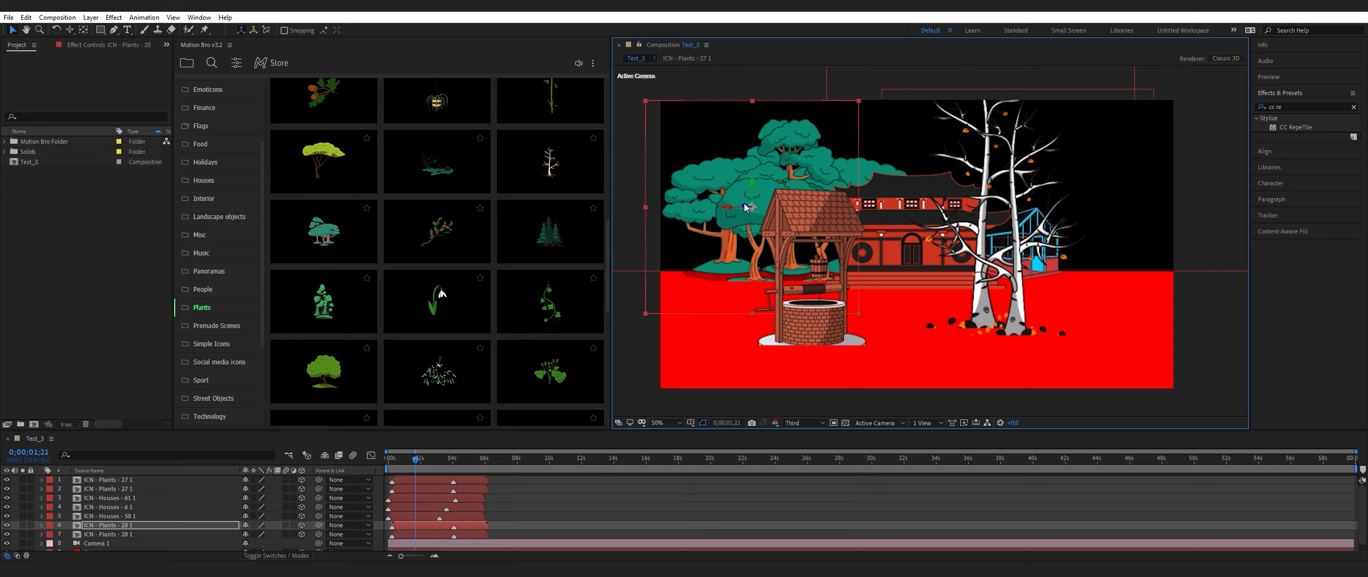
pyautogui.moveTo(745, 207); pyautogui.dragTo(759, 220)
pyautogui.click(110, 535)
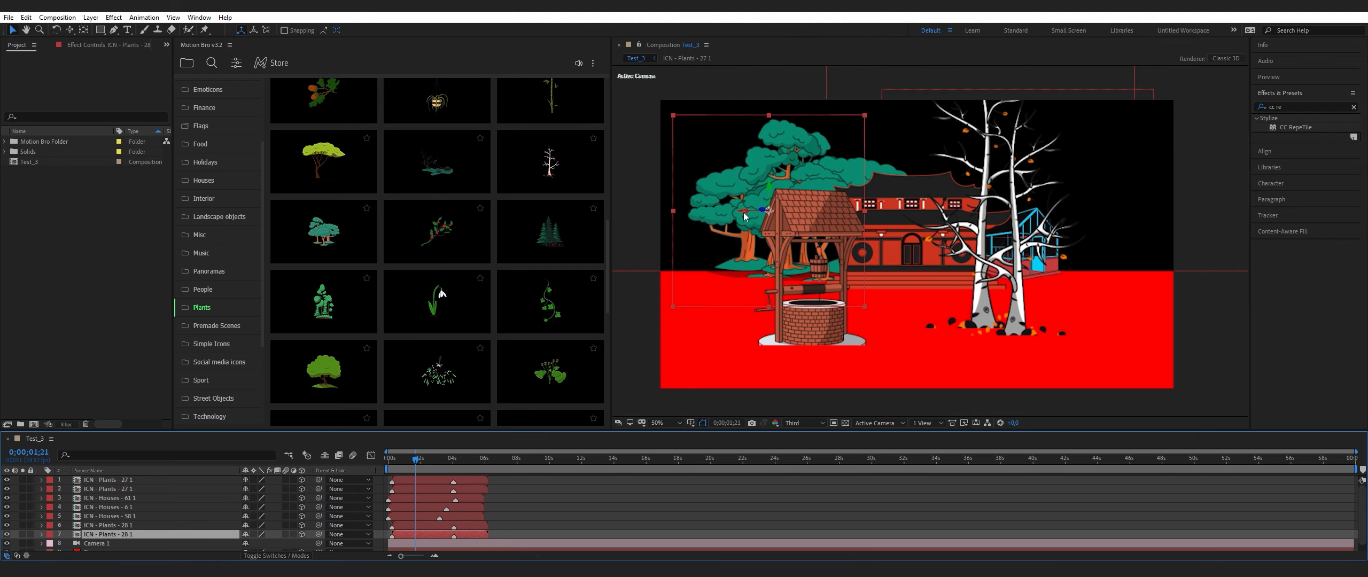
pyautogui.moveTo(746, 213); pyautogui.dragTo(1207, 234)
pyautogui.press('h')
pyautogui.moveTo(940, 278); pyautogui.dragTo(898, 269)
pyautogui.press('v')
# Add the conifer forest panorama preset, ICN - Panoramas - 12, as a 3D layer between the plant layers and the camera
pyautogui.moveTo(414, 341)
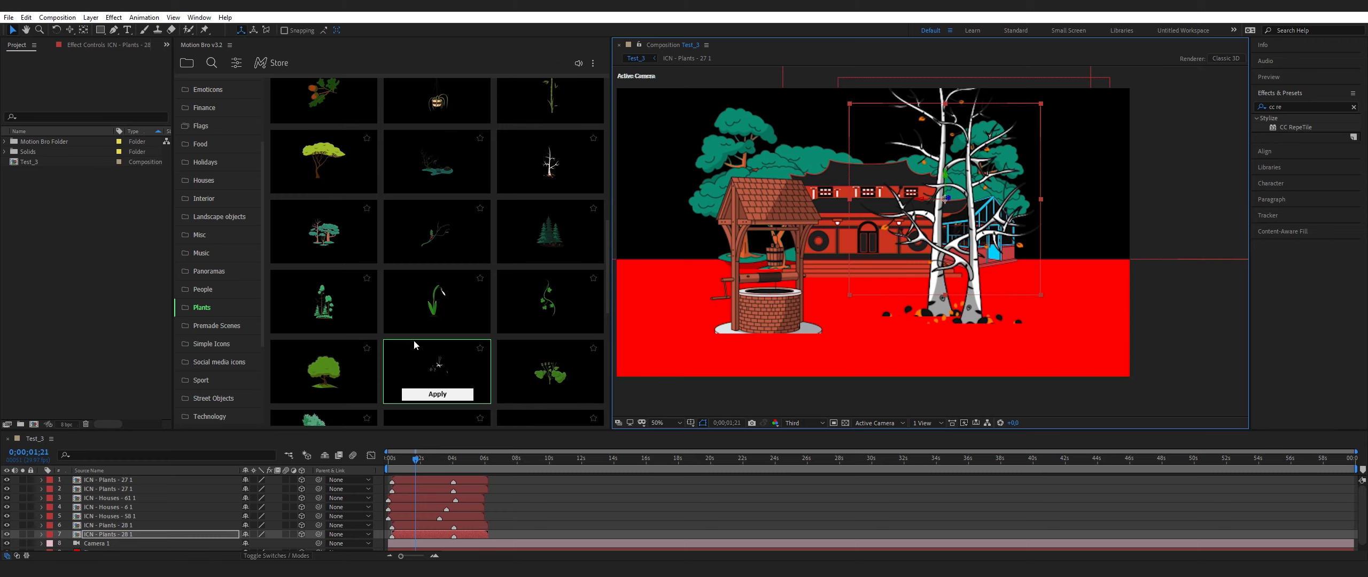
pyautogui.scroll(-5, 214, 321)
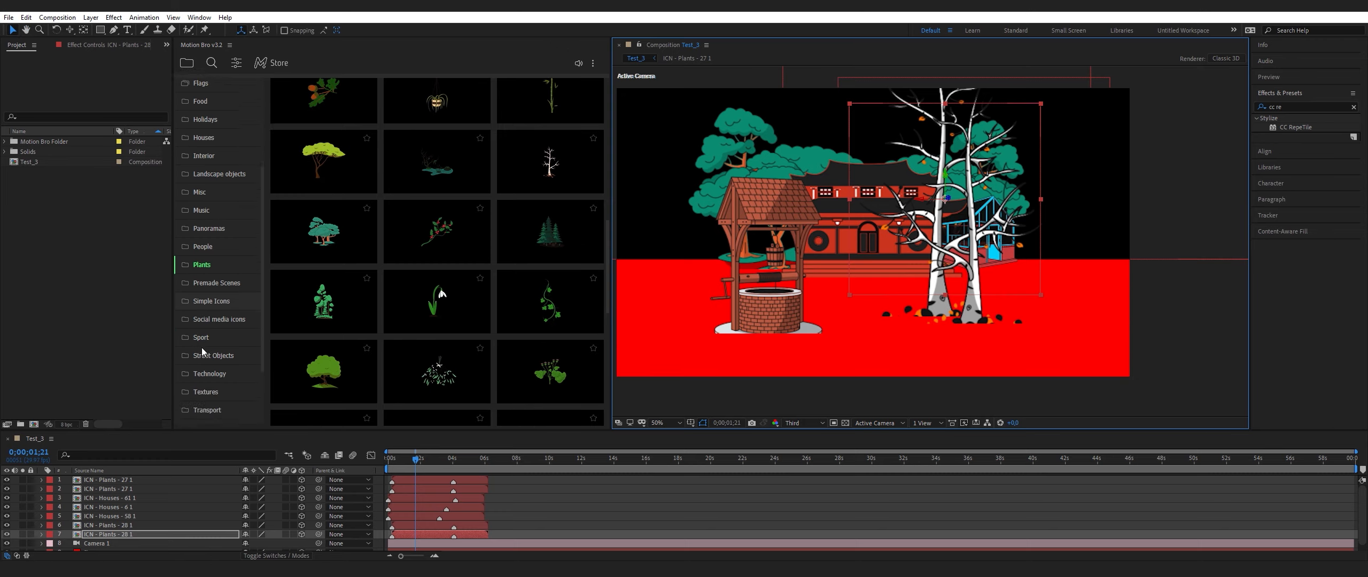
pyautogui.scroll(3, 201, 344)
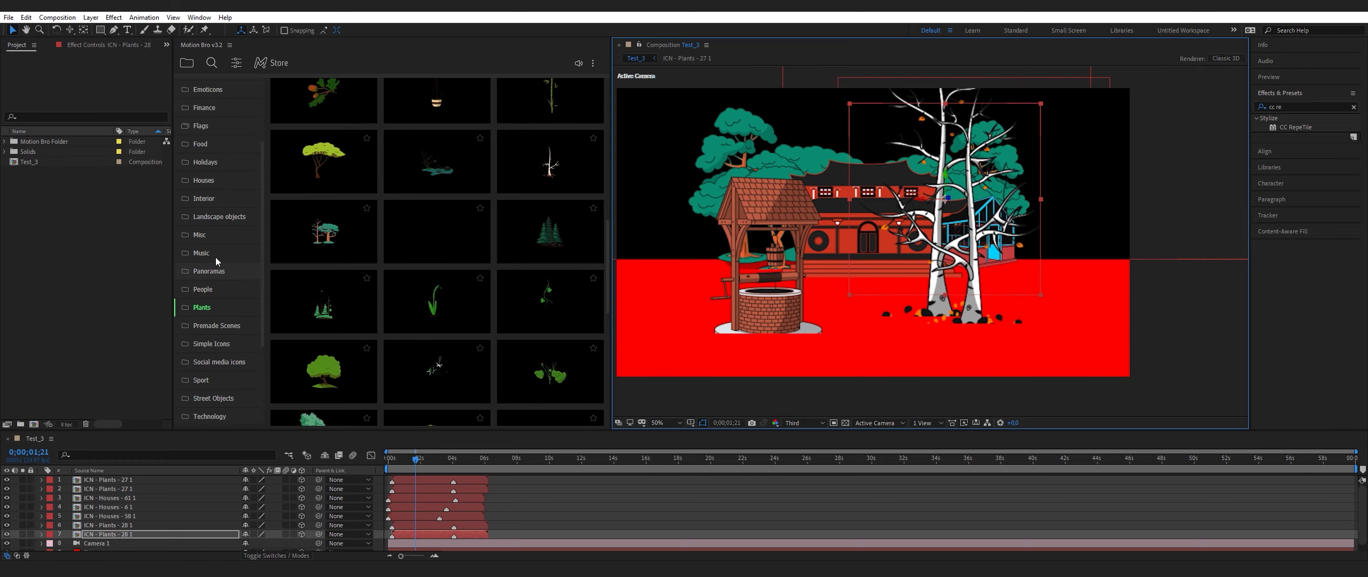
pyautogui.click(212, 218)
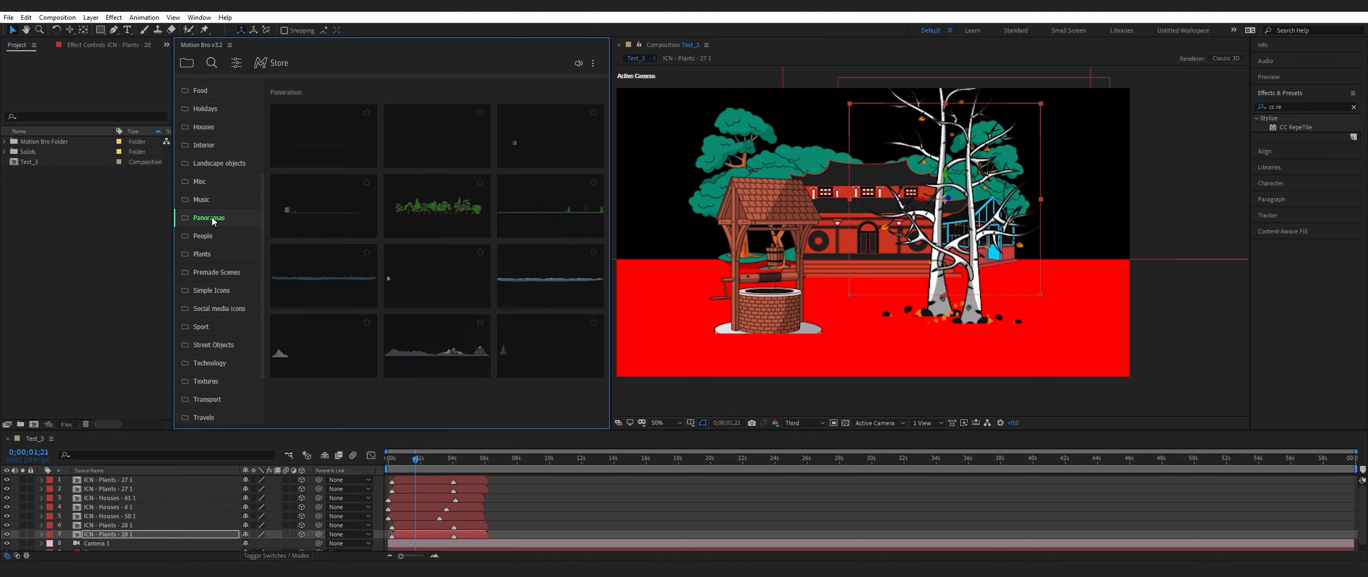
pyautogui.moveTo(553, 374)
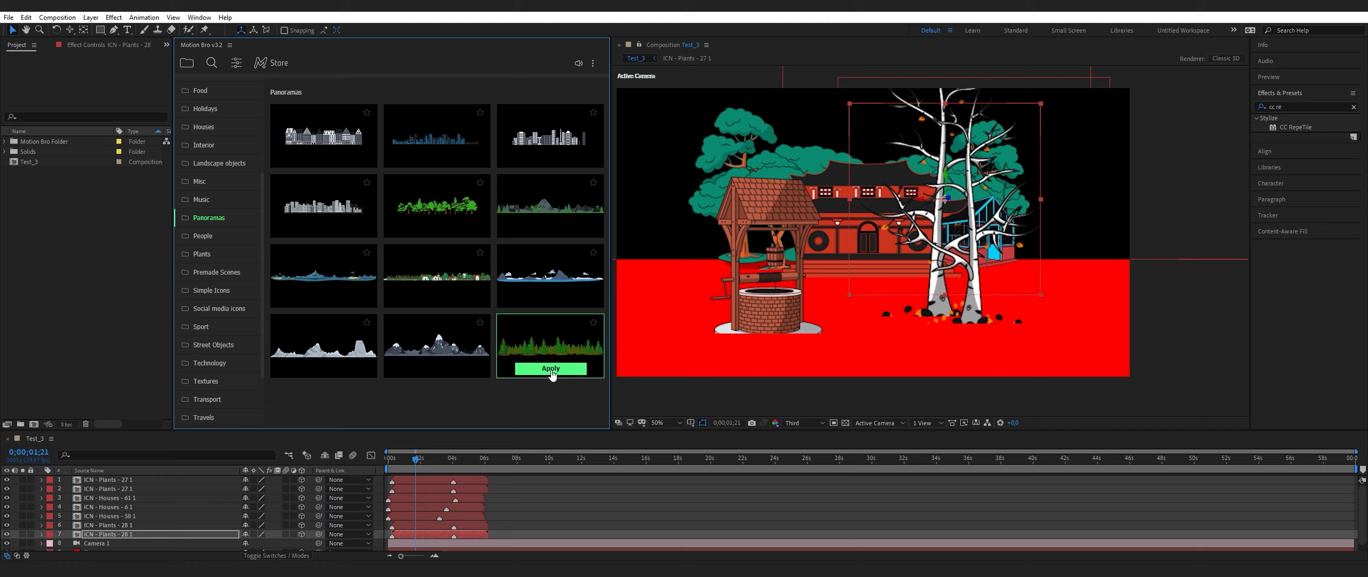
pyautogui.click(551, 369)
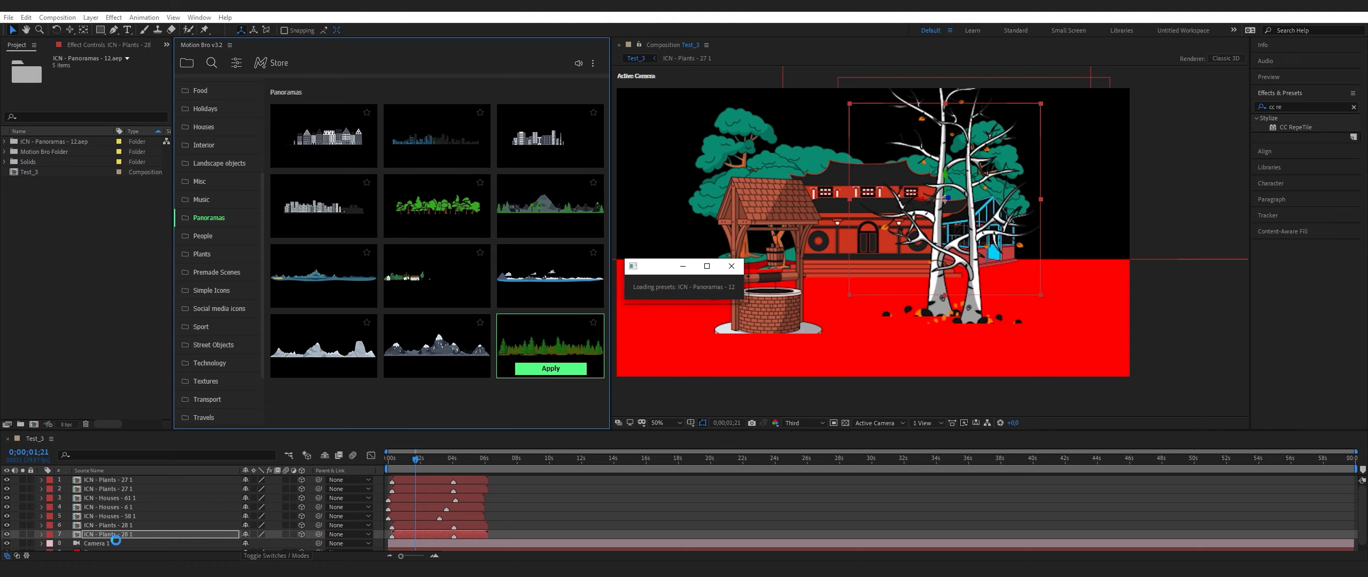
pyautogui.moveTo(125, 521); pyautogui.dragTo(150, 535)
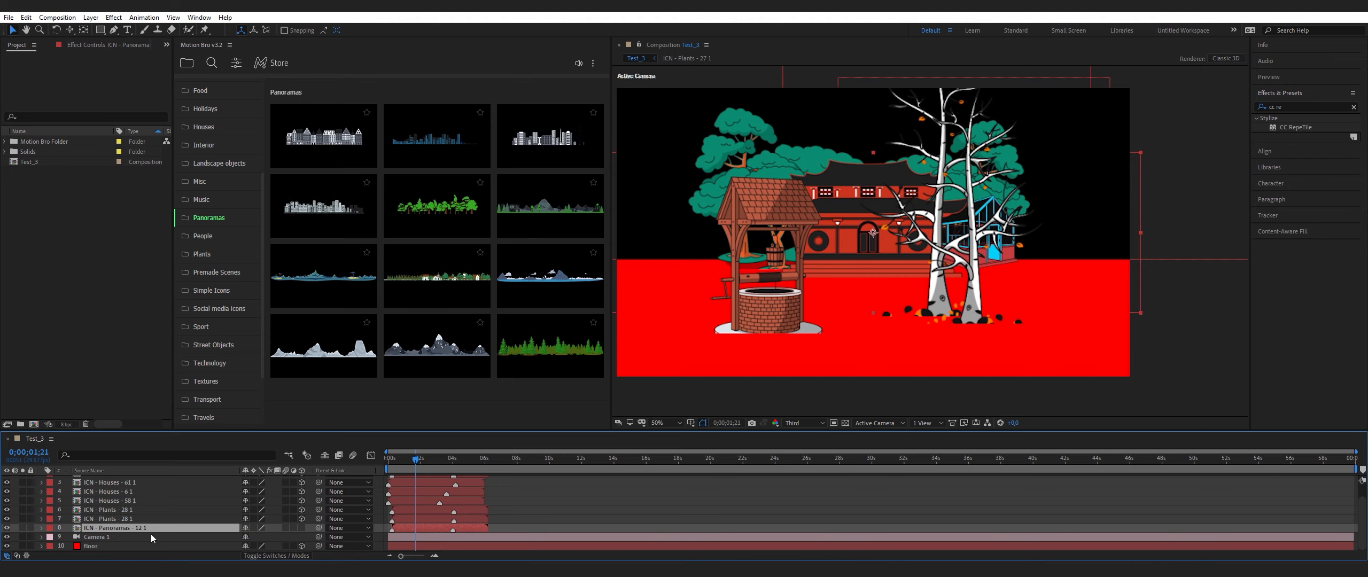
pyautogui.click(301, 528)
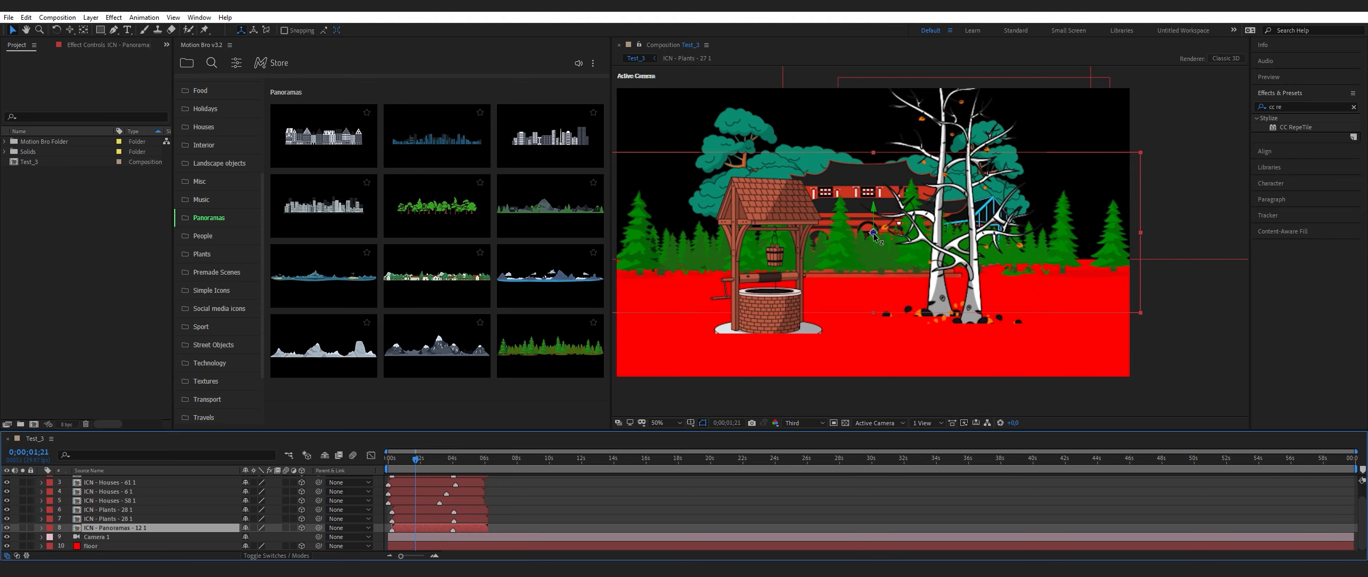
# Position the forest panorama behind the houses and teal trees along the floor's horizon, and enlarge it to nearly the frame's width
pyautogui.moveTo(874, 235); pyautogui.dragTo(483, 353)
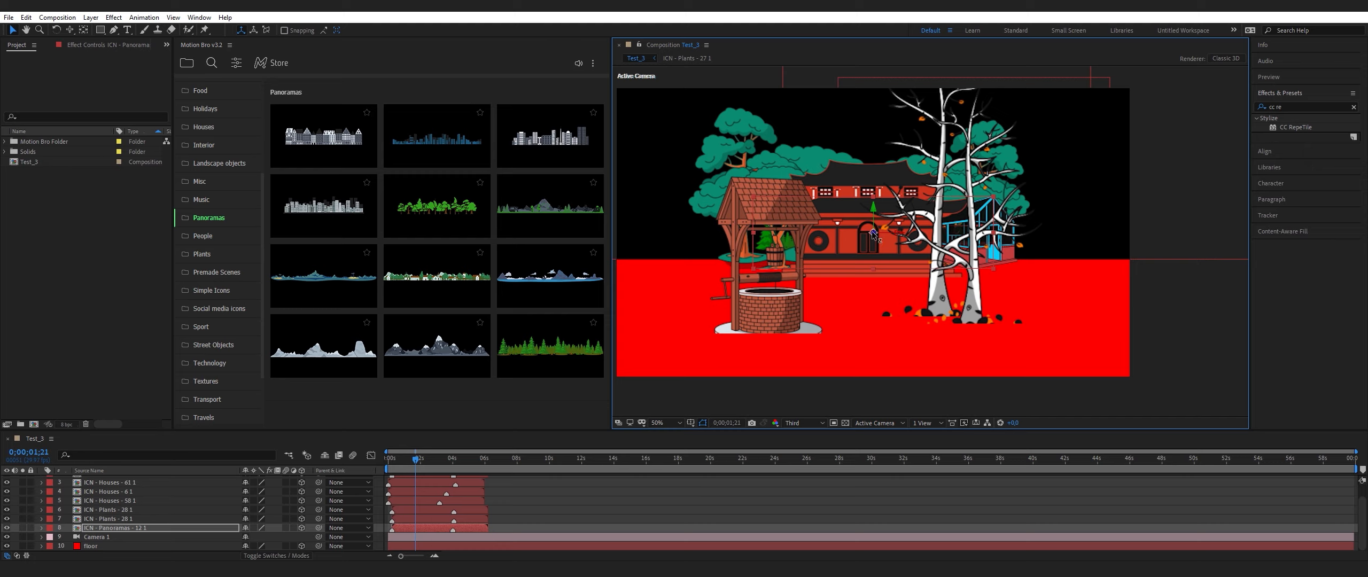
pyautogui.moveTo(873, 235); pyautogui.dragTo(625, 263)
pyautogui.moveTo(727, 266); pyautogui.dragTo(751, 285)
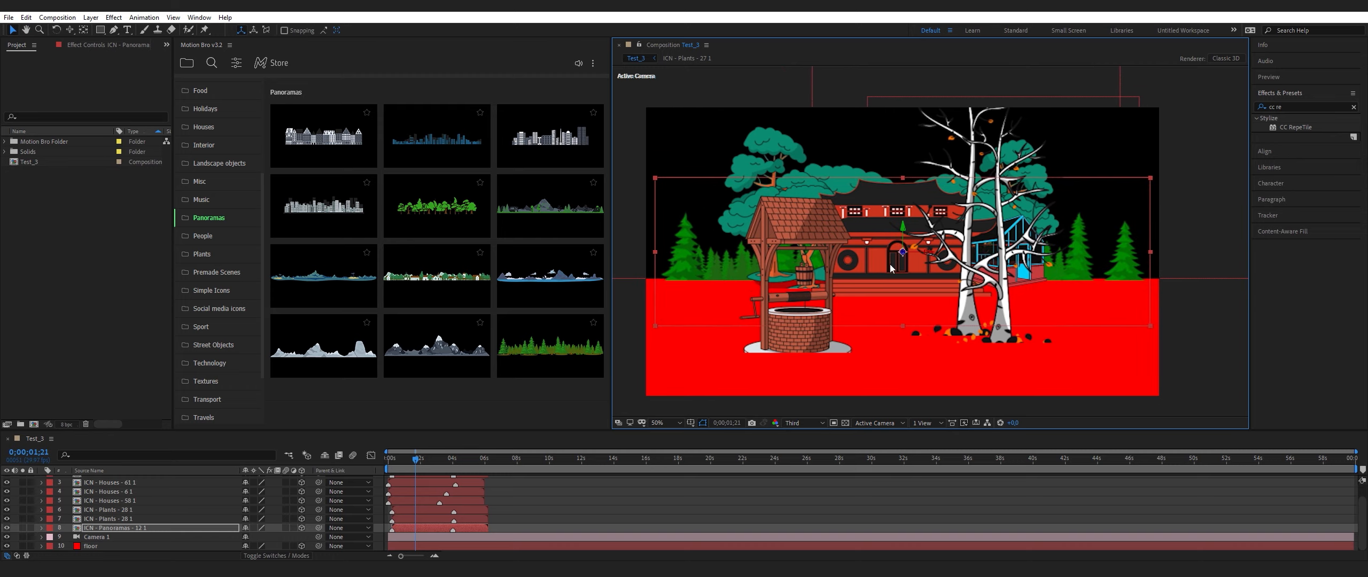
pyautogui.moveTo(930, 257); pyautogui.dragTo(876, 214)
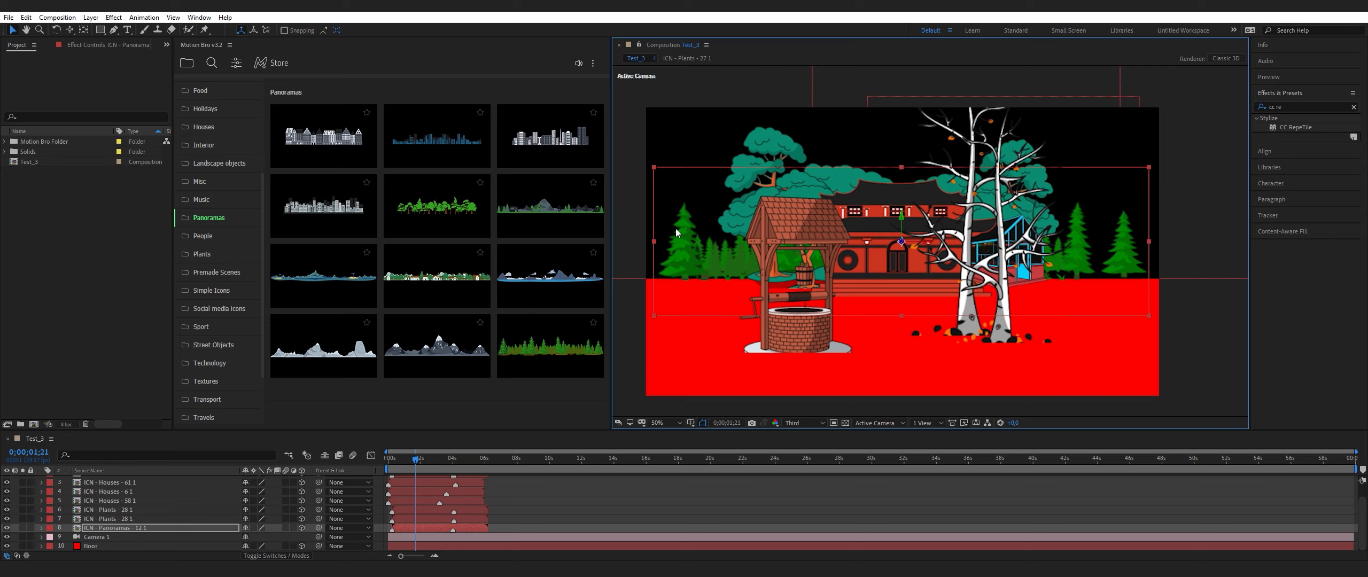
pyautogui.moveTo(654, 243); pyautogui.dragTo(649, 243)
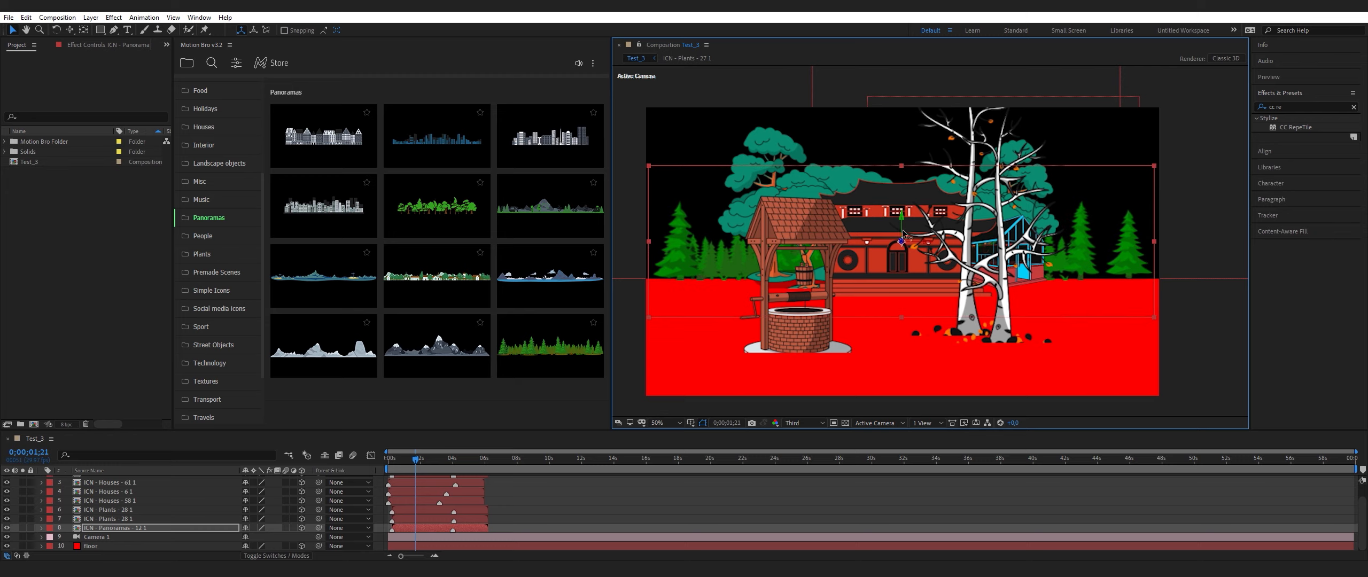
pyautogui.moveTo(902, 229); pyautogui.dragTo(907, 229)
pyautogui.moveTo(872, 275); pyautogui.dragTo(862, 238)
pyautogui.moveTo(867, 302); pyautogui.dragTo(874, 312)
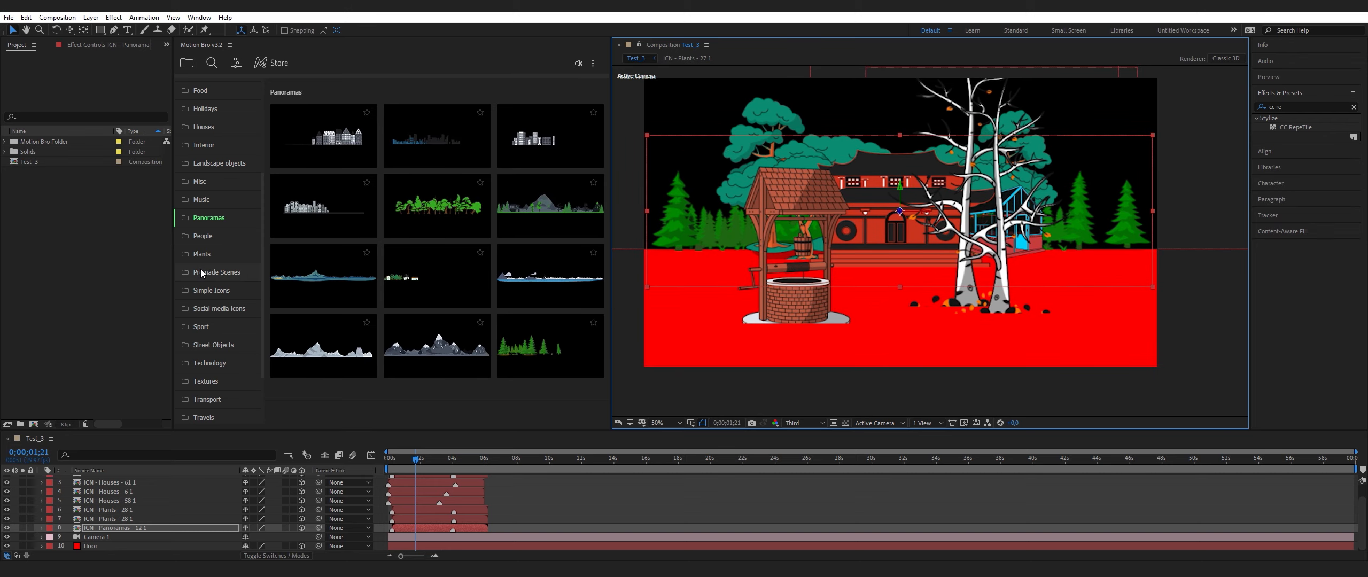
# Add the yellow leaf pile preset, ICN - landscape objects - 34, as a 3D layer starting near the beginning of the composition
pyautogui.scroll(4, 201, 270)
pyautogui.scroll(3, 203, 234)
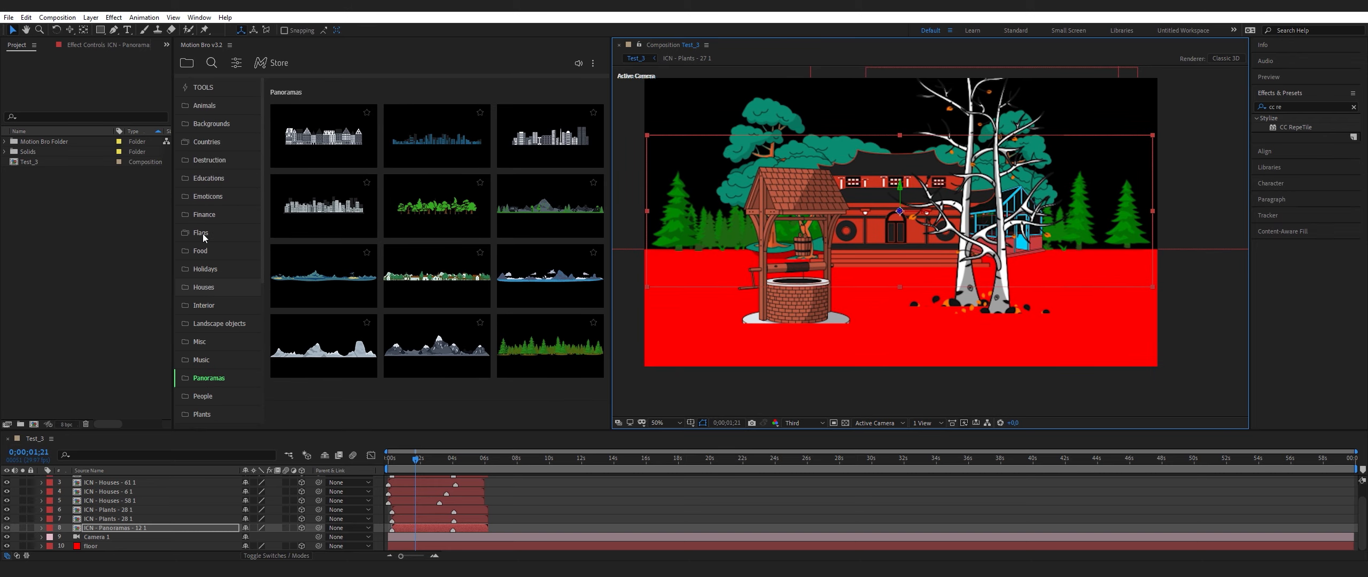
pyautogui.scroll(-3, 194, 246)
pyautogui.click(208, 272)
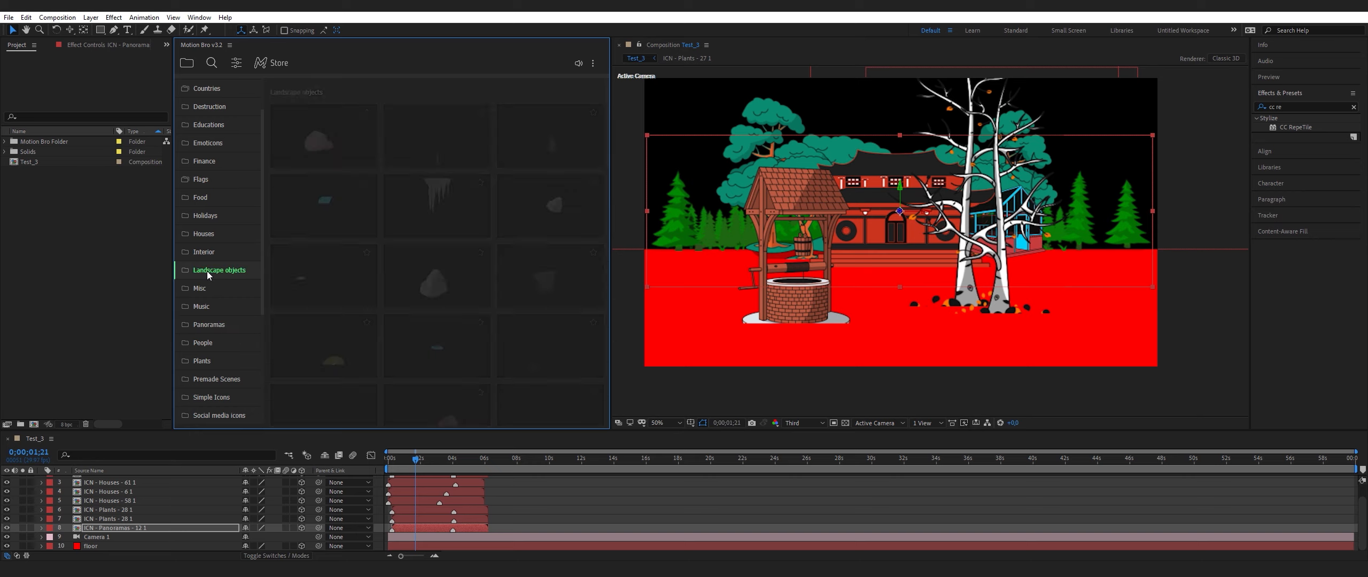
pyautogui.scroll(-3, 436, 291)
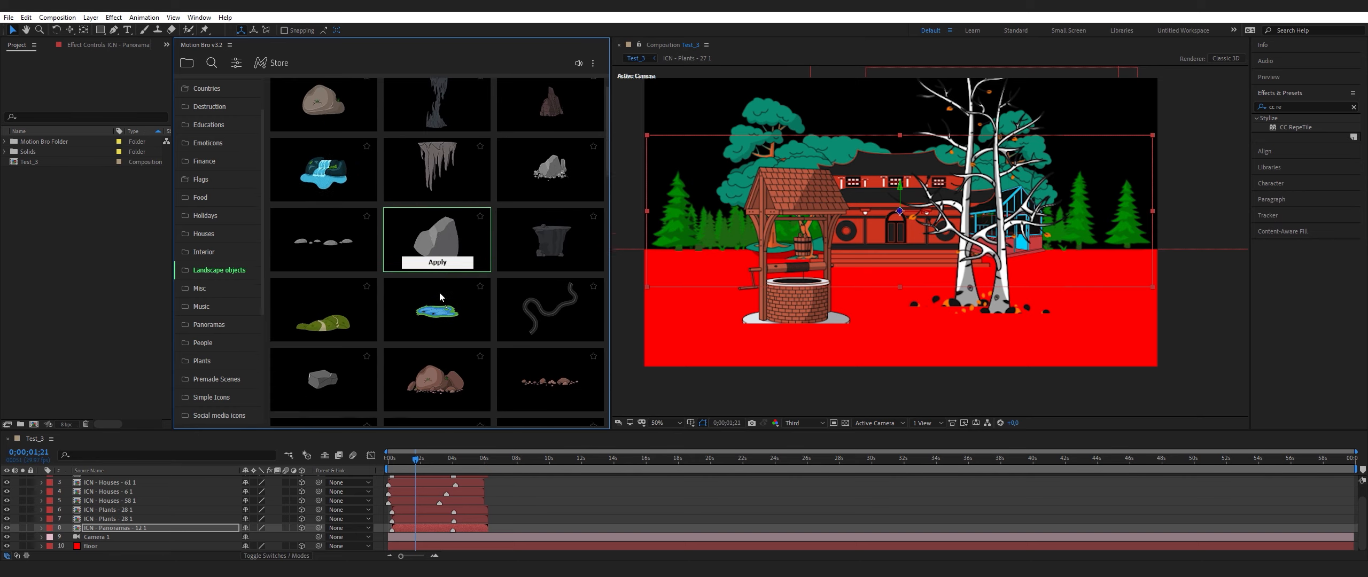
pyautogui.scroll(-5, 435, 293)
pyautogui.click(321, 287)
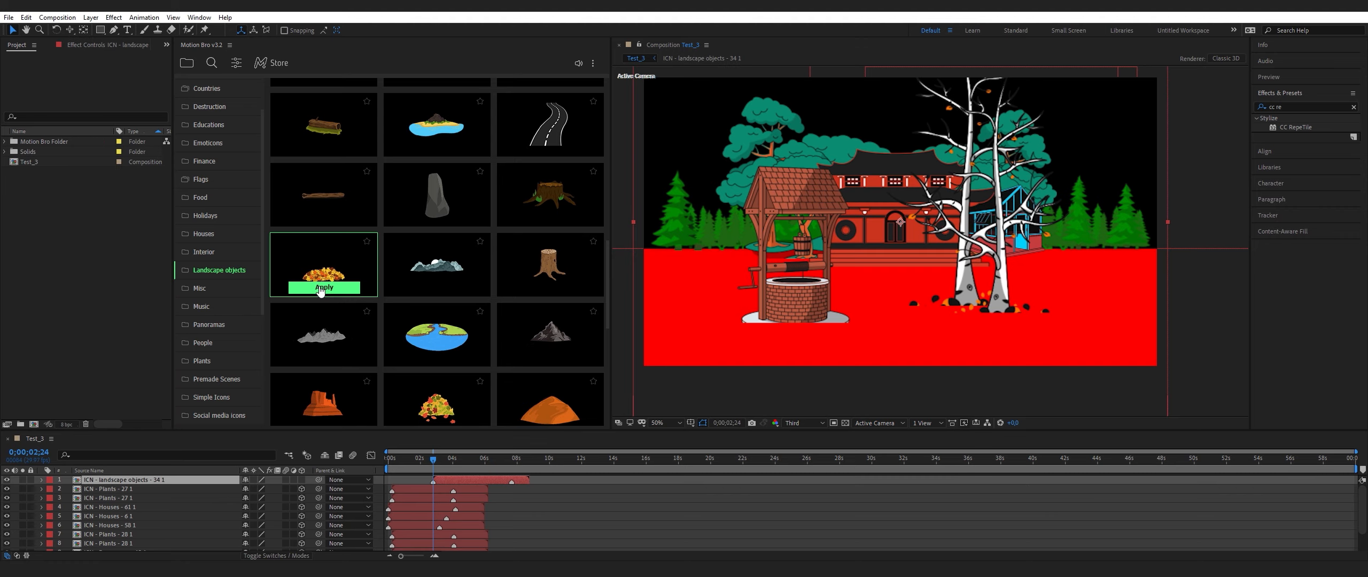
pyautogui.moveTo(448, 480); pyautogui.dragTo(413, 484)
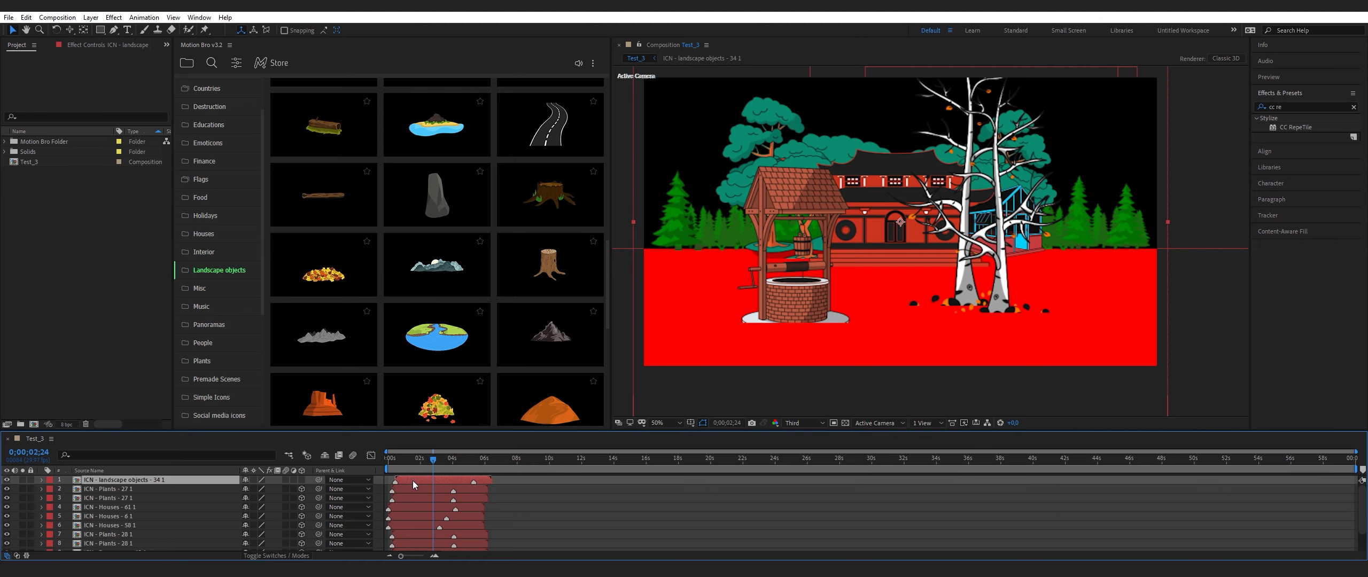
pyautogui.click(300, 479)
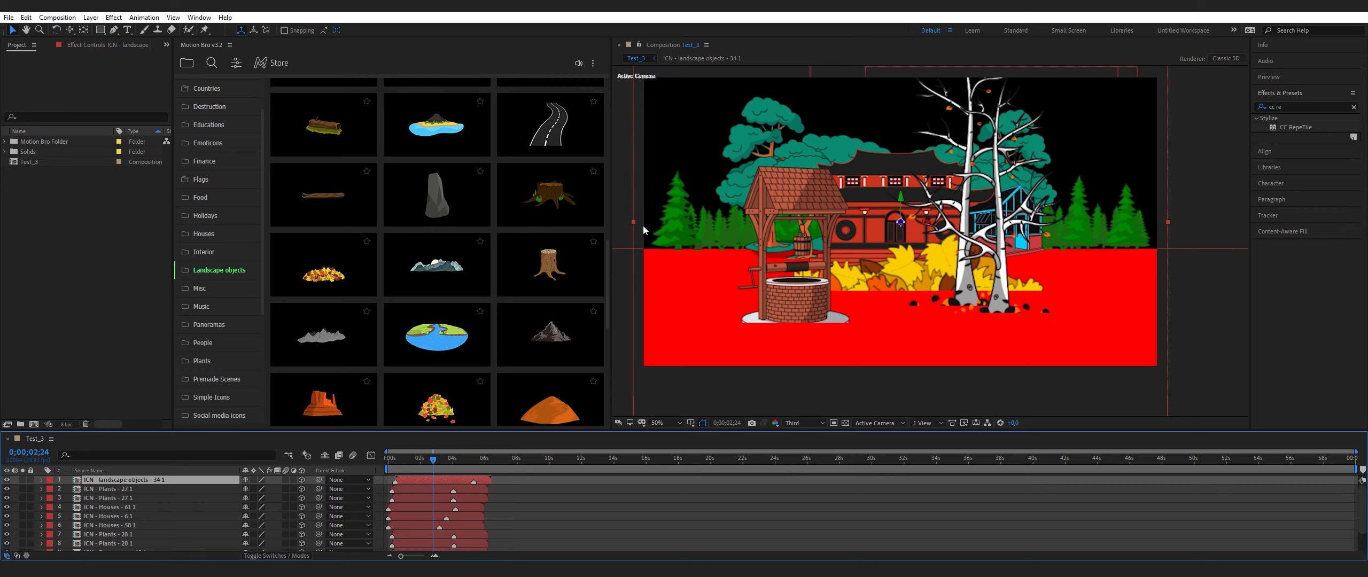
# Scale down the yellow leaf pile and place it on the floor at the right side of the bare tree trunks
pyautogui.moveTo(632, 222); pyautogui.dragTo(830, 238)
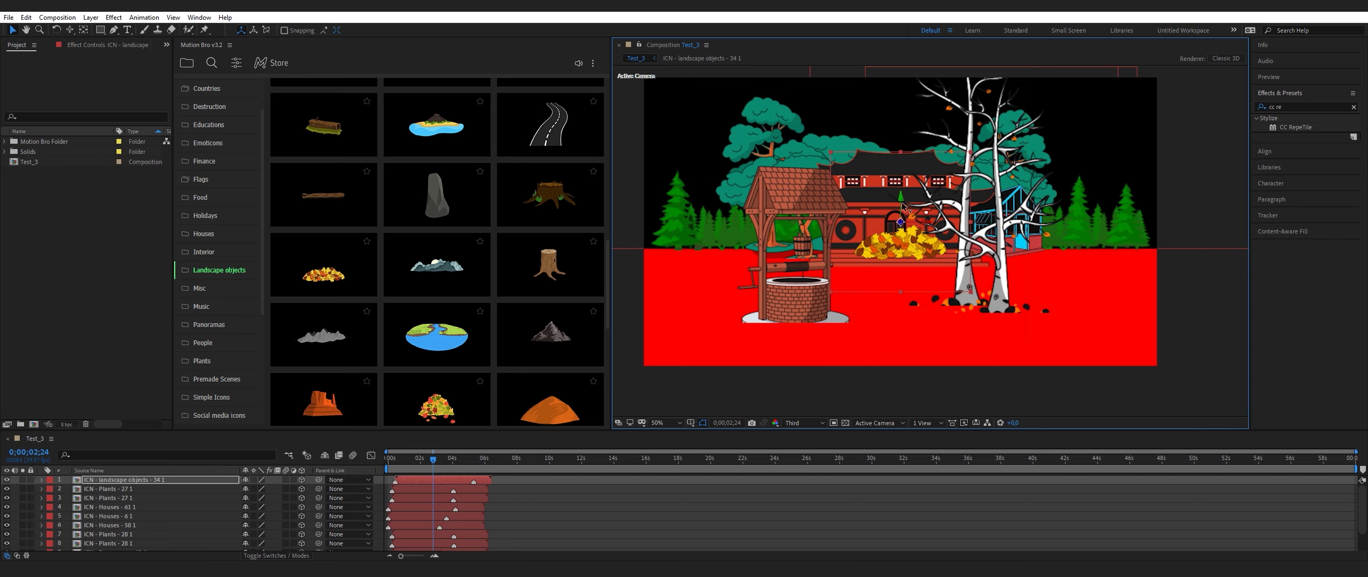
pyautogui.moveTo(899, 216); pyautogui.dragTo(869, 241)
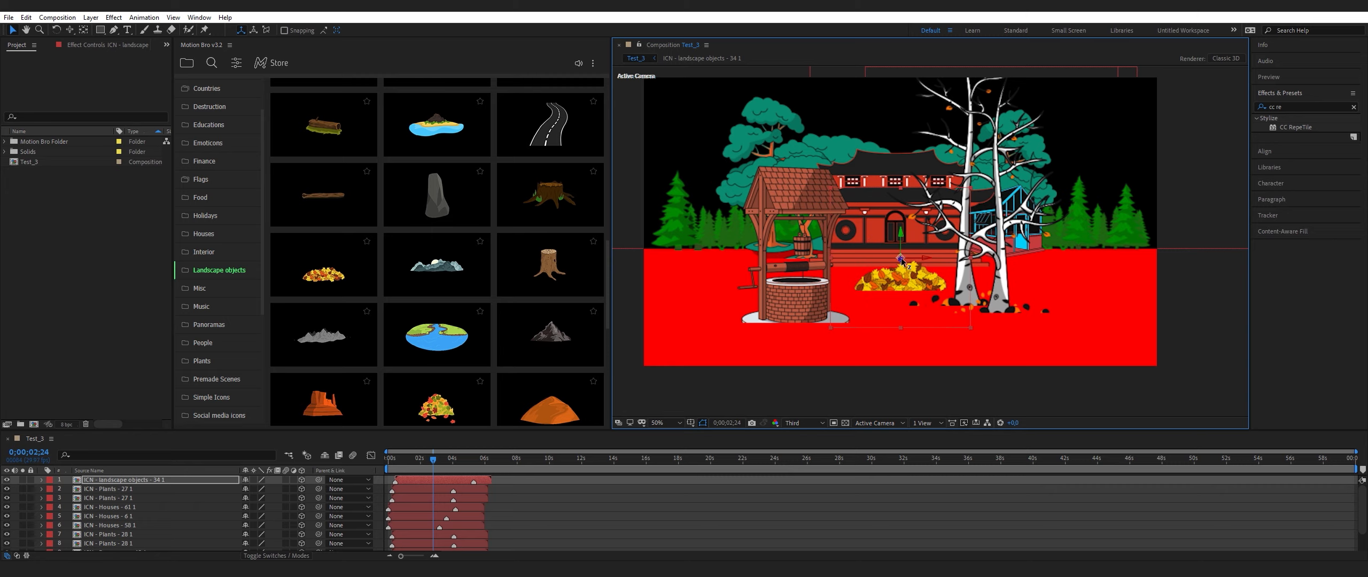
pyautogui.moveTo(972, 255); pyautogui.dragTo(906, 369)
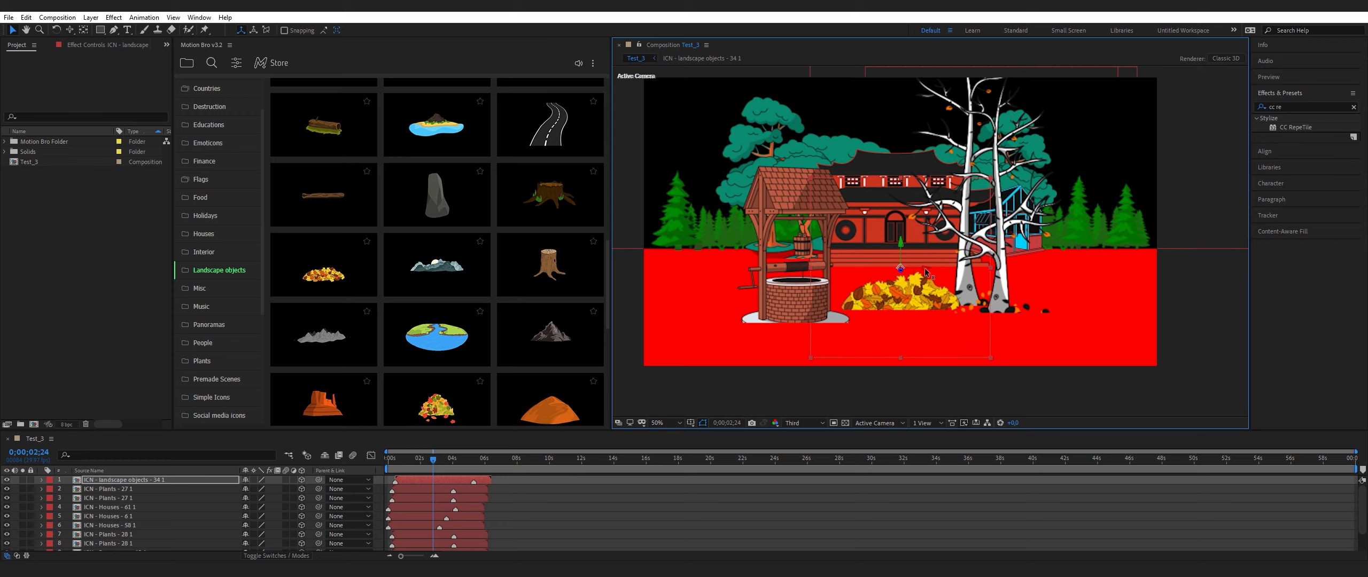
pyautogui.moveTo(929, 273); pyautogui.dragTo(1030, 276)
pyautogui.moveTo(938, 268); pyautogui.dragTo(1033, 283)
# Add the colorful round leaf heap preset, ICN - landscape objects - 41, and shift its layer near the beginning of the composition
pyautogui.scroll(-2, 323, 349)
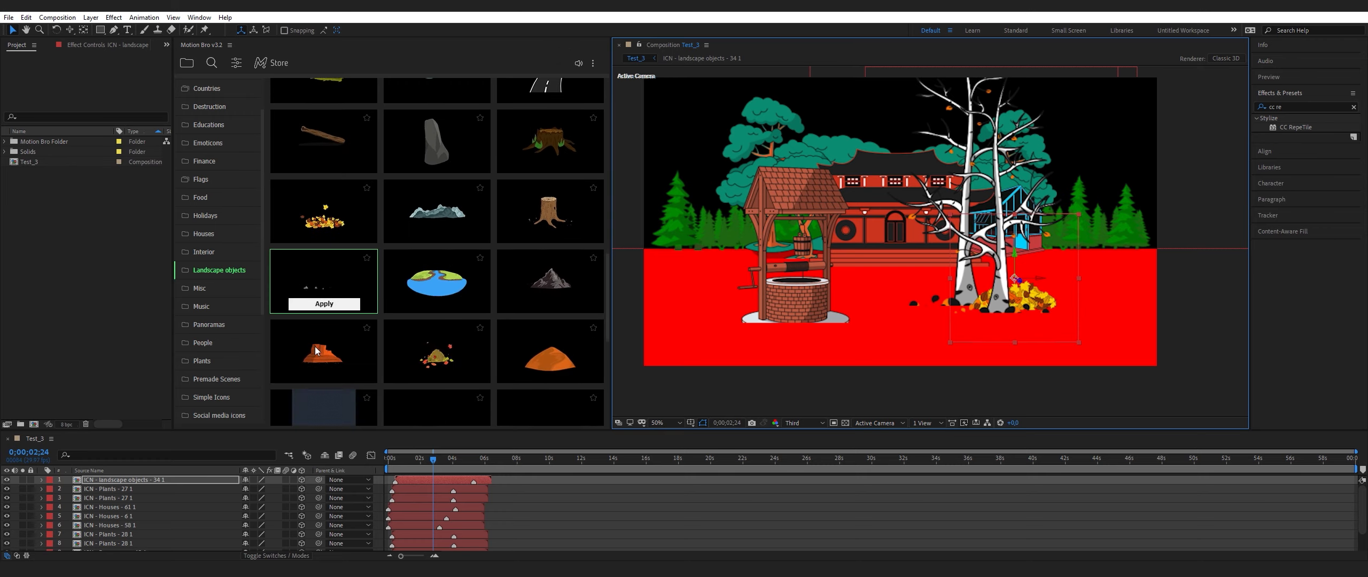
pyautogui.click(437, 320)
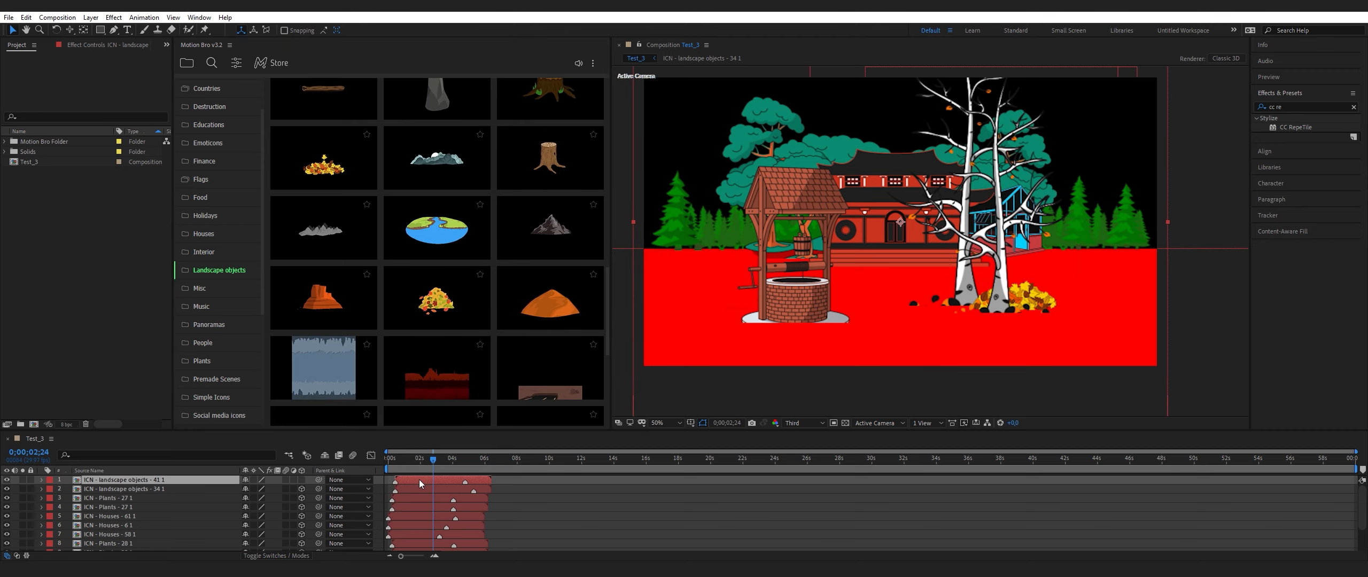
pyautogui.moveTo(419, 480); pyautogui.dragTo(418, 480)
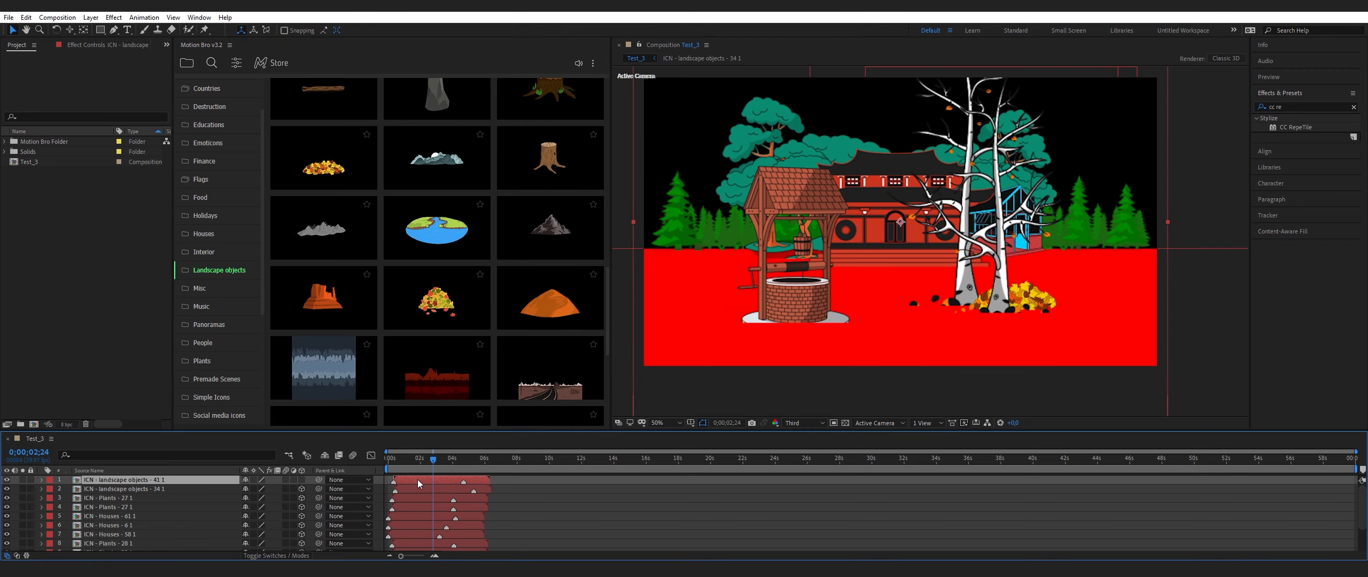
# Make the colorful leaf heap a 3D layer and place it, scaled down, on the floor just left of the bare tree trunks
pyautogui.click(302, 480)
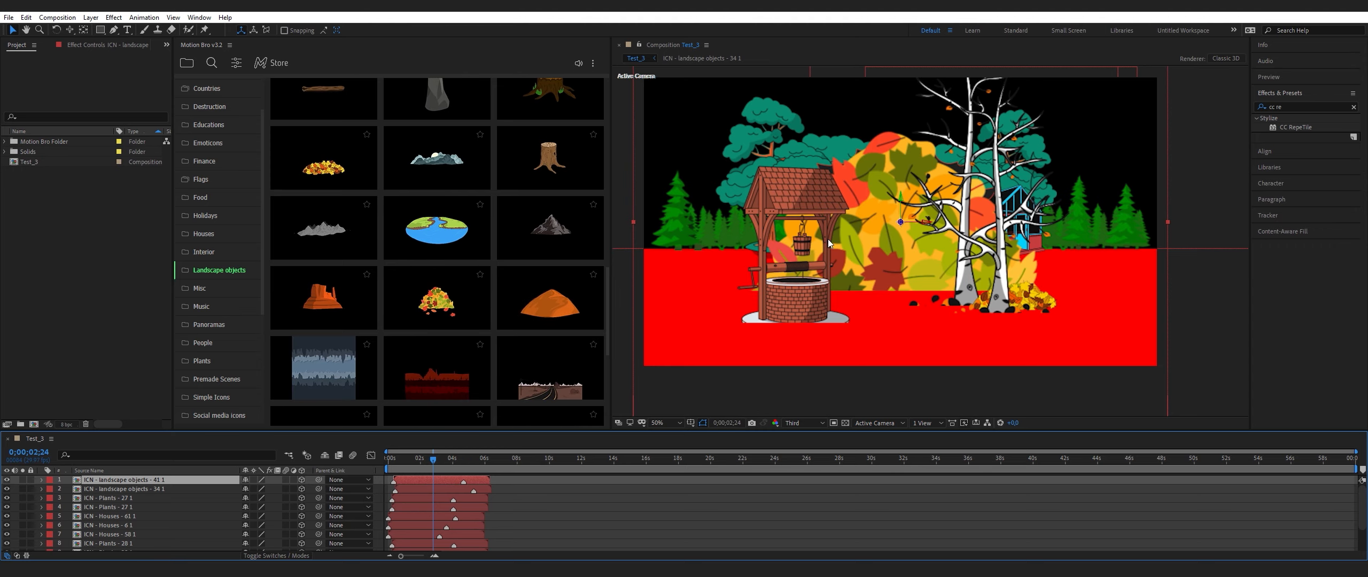
pyautogui.moveTo(634, 222); pyautogui.dragTo(862, 238)
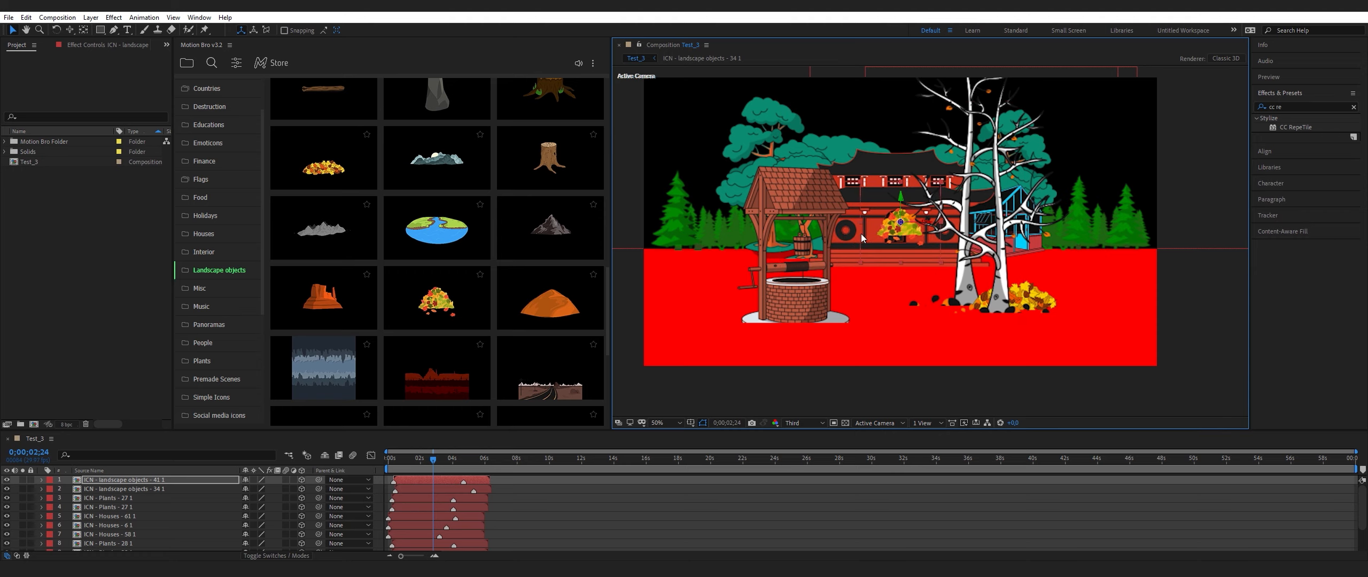
pyautogui.moveTo(901, 202); pyautogui.dragTo(1115, 326)
pyautogui.moveTo(1237, 333); pyautogui.dragTo(1332, 361)
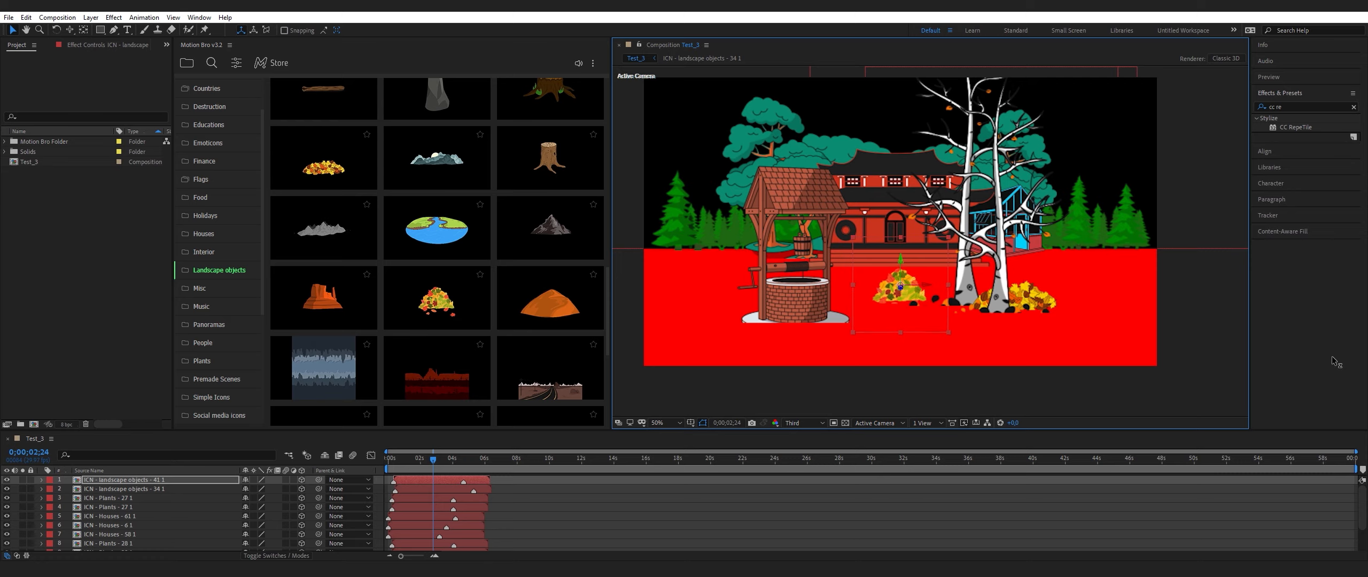
pyautogui.moveTo(963, 294); pyautogui.dragTo(960, 294)
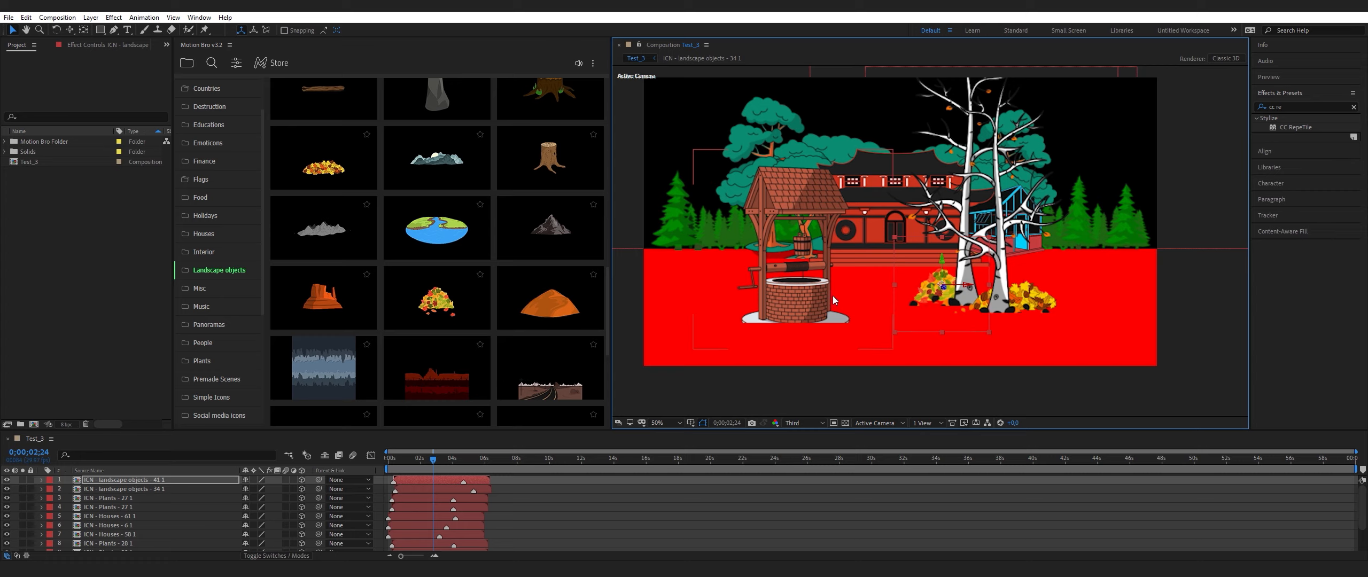
pyautogui.moveTo(863, 289); pyautogui.dragTo(842, 305)
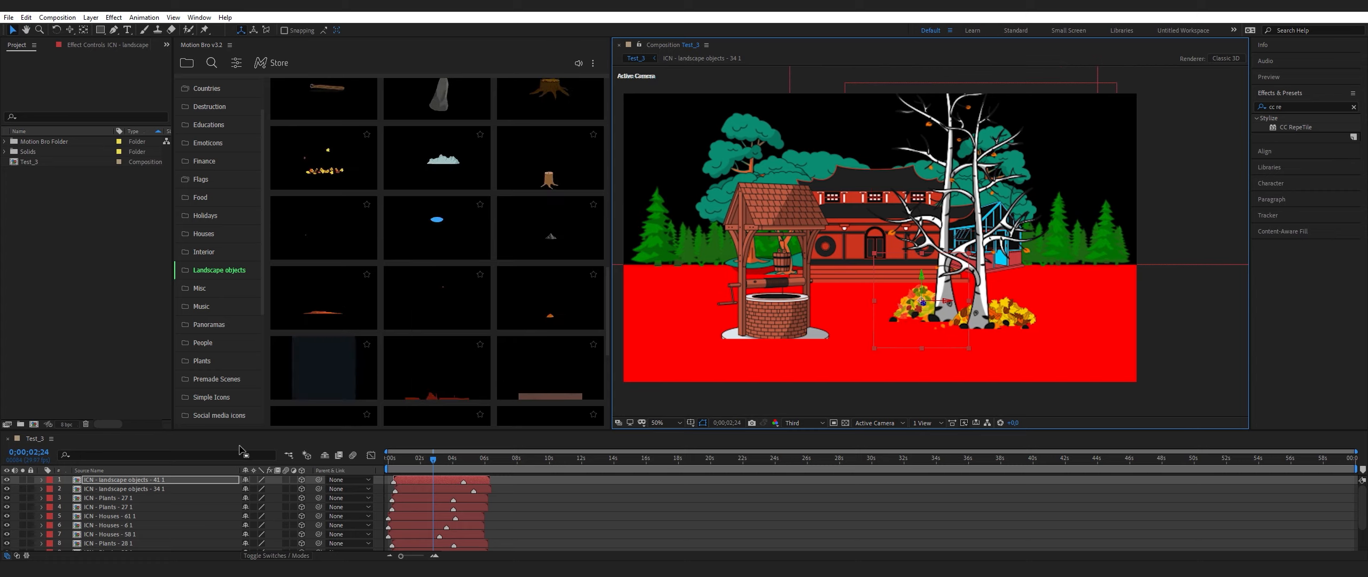
# Delete the red floor layer from the Test_3 composition
pyautogui.scroll(-2, 96, 527)
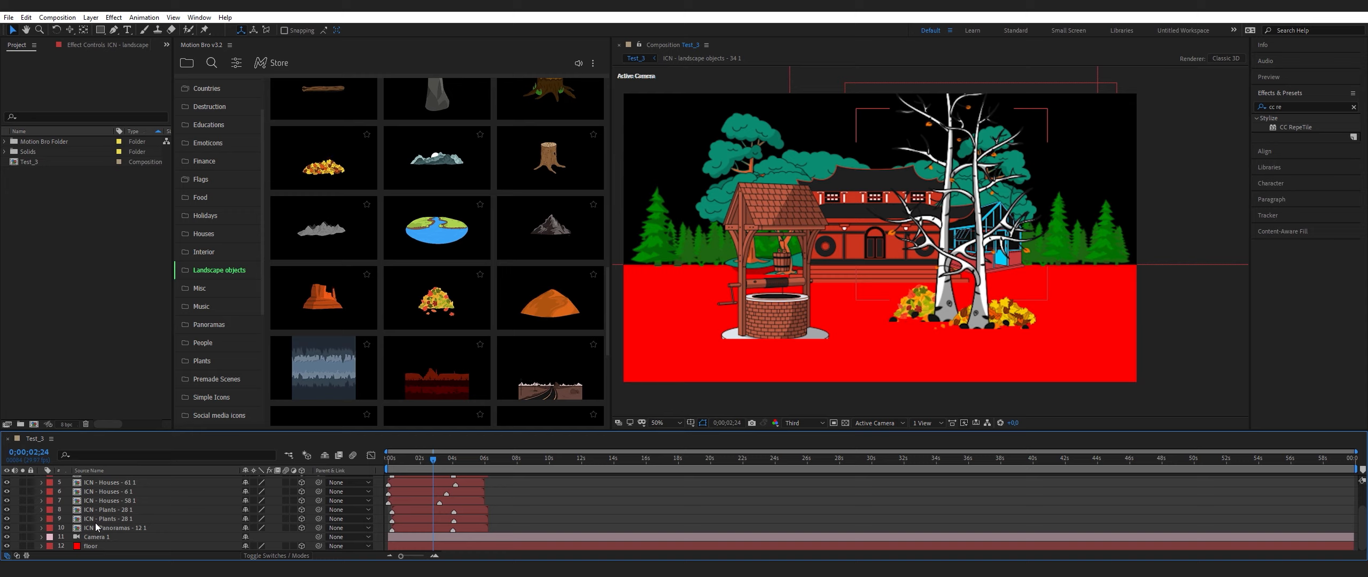
pyautogui.click(90, 546)
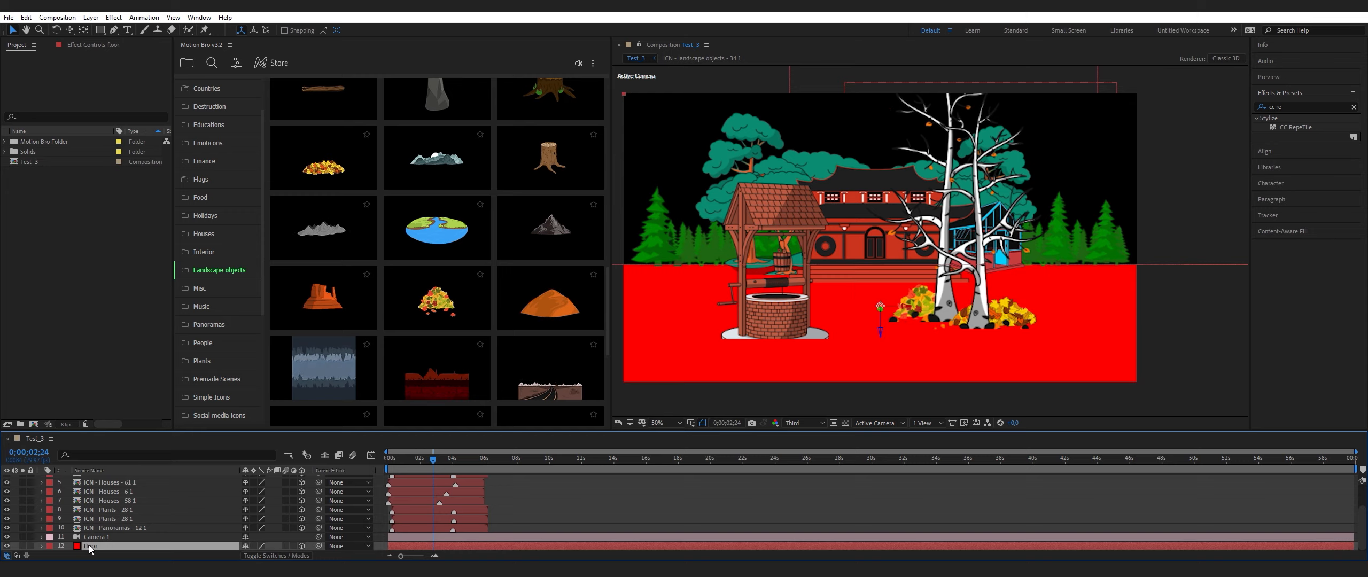
pyautogui.press('Delete')
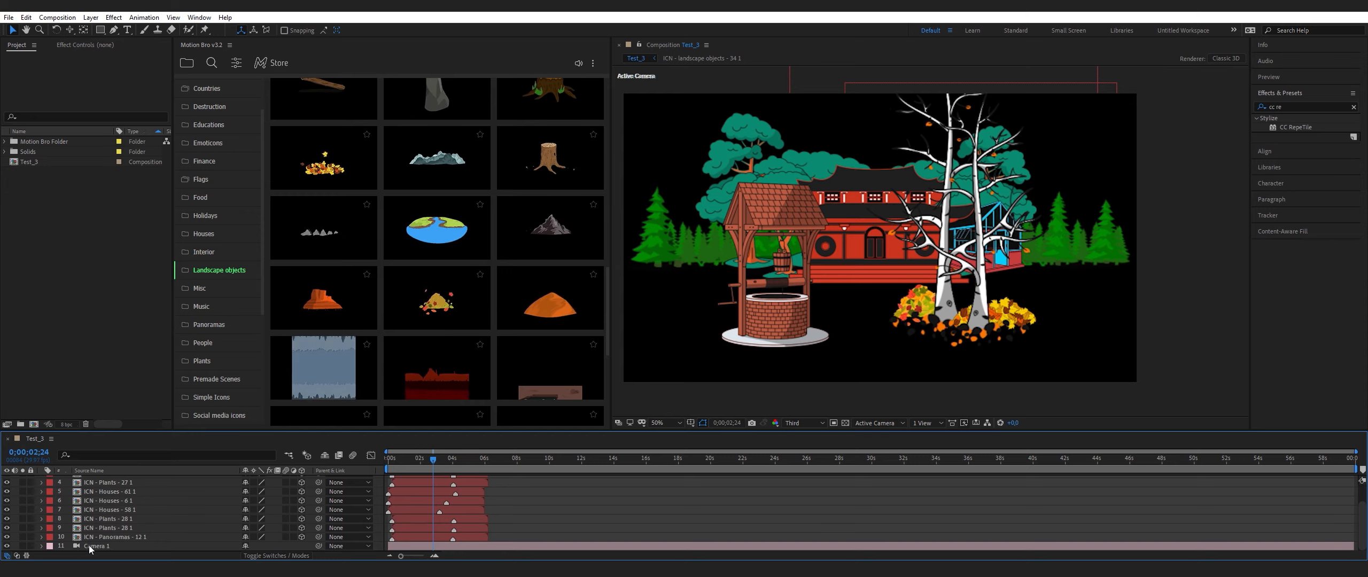
# Create a 1920 × 1080 px solid named background and place it below all other layers
pyautogui.click(90, 17)
pyautogui.moveTo(160, 30)
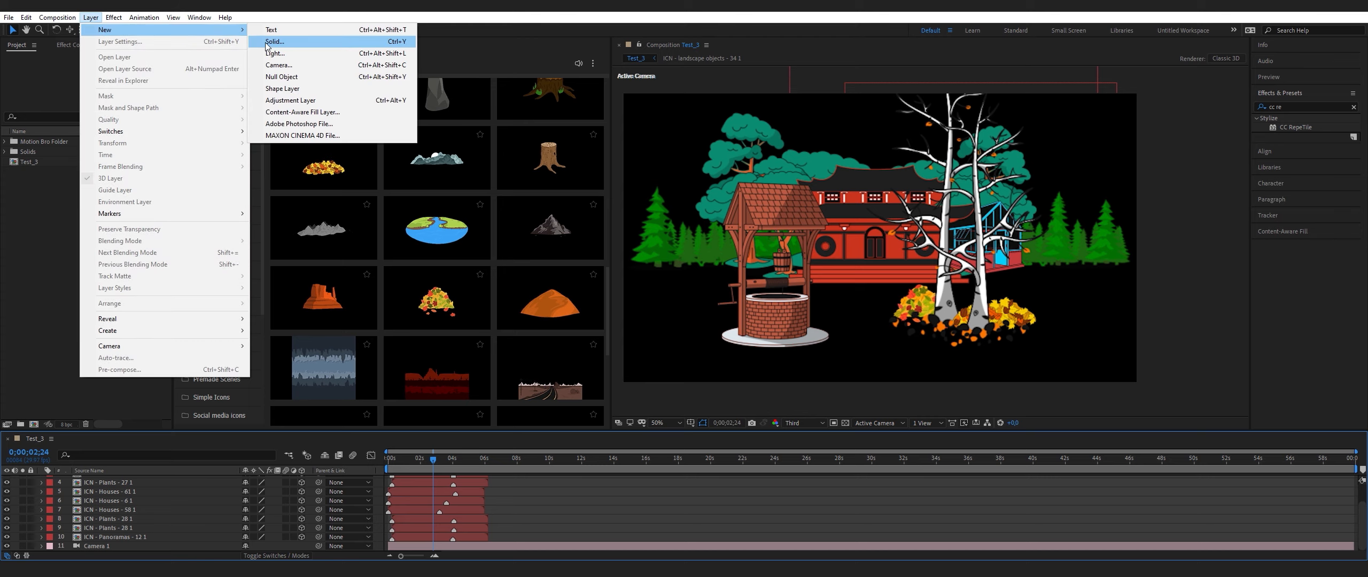
pyautogui.click(274, 41)
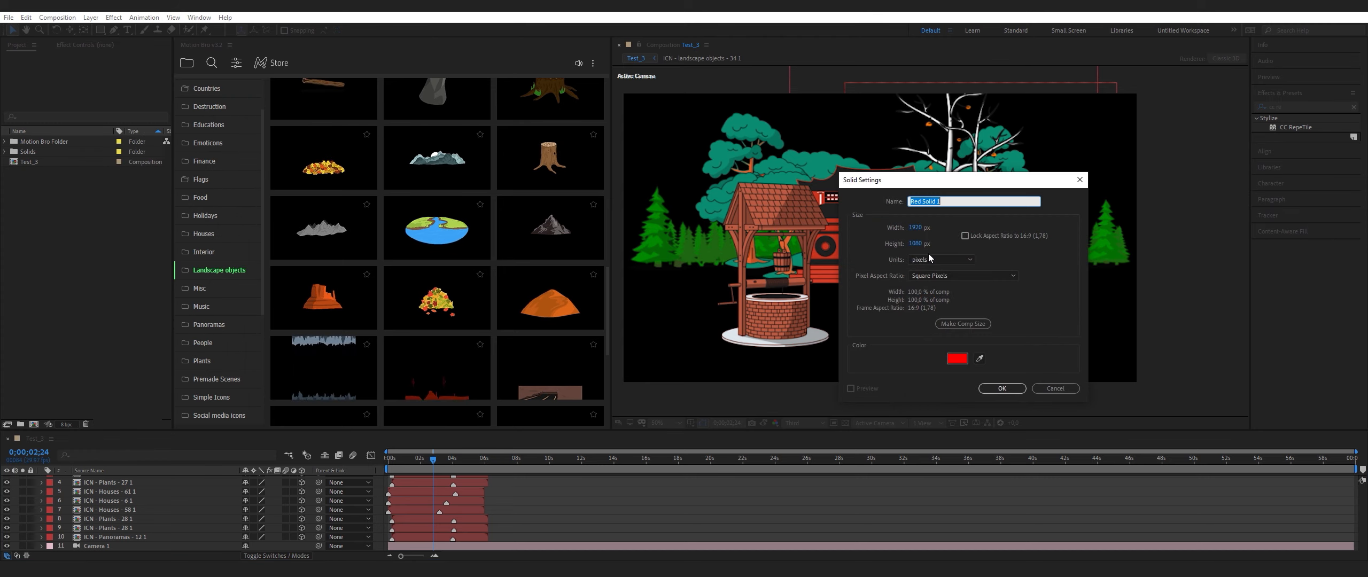
pyautogui.write('background')
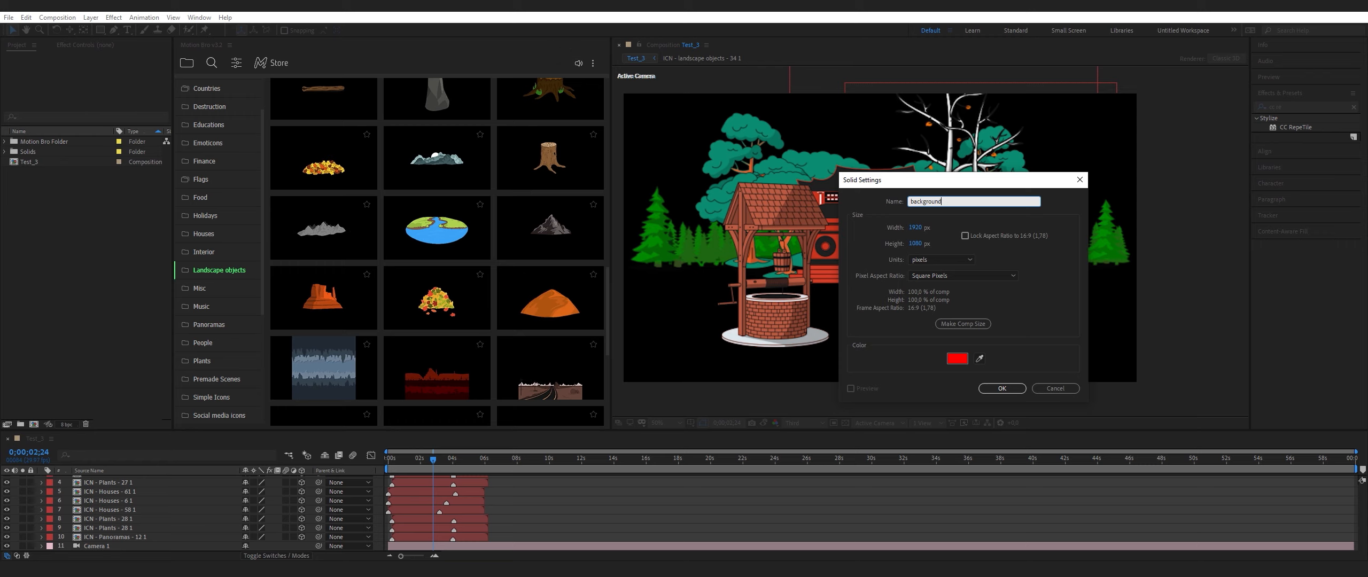
pyautogui.press('Return')
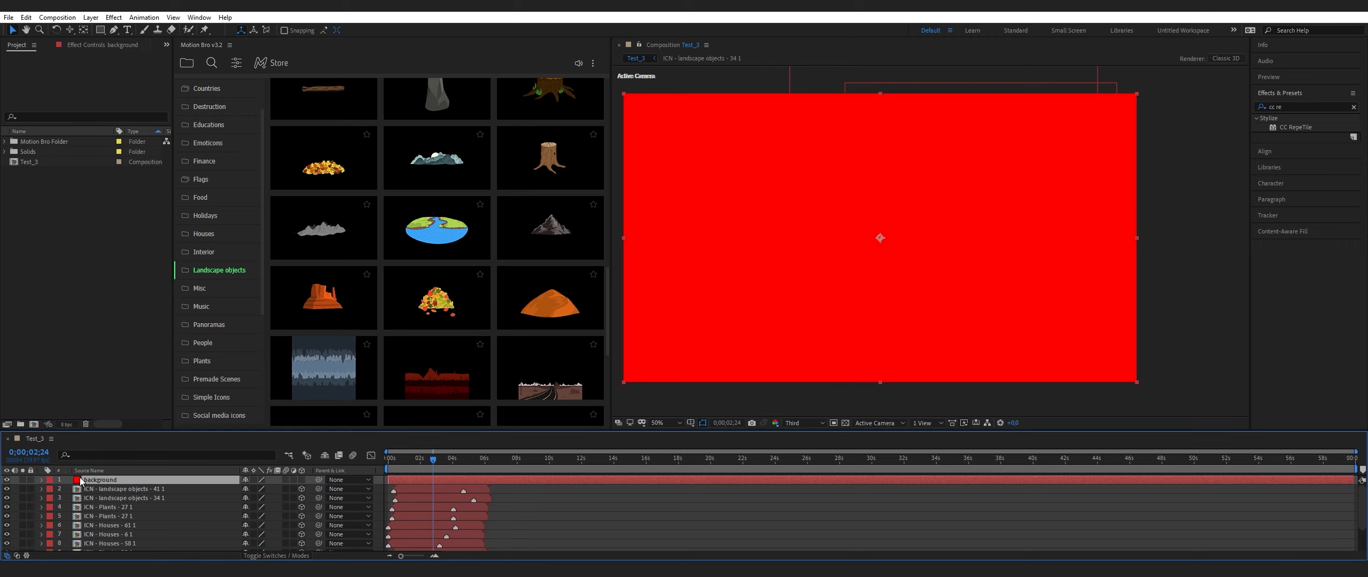
pyautogui.moveTo(98, 481); pyautogui.dragTo(114, 554)
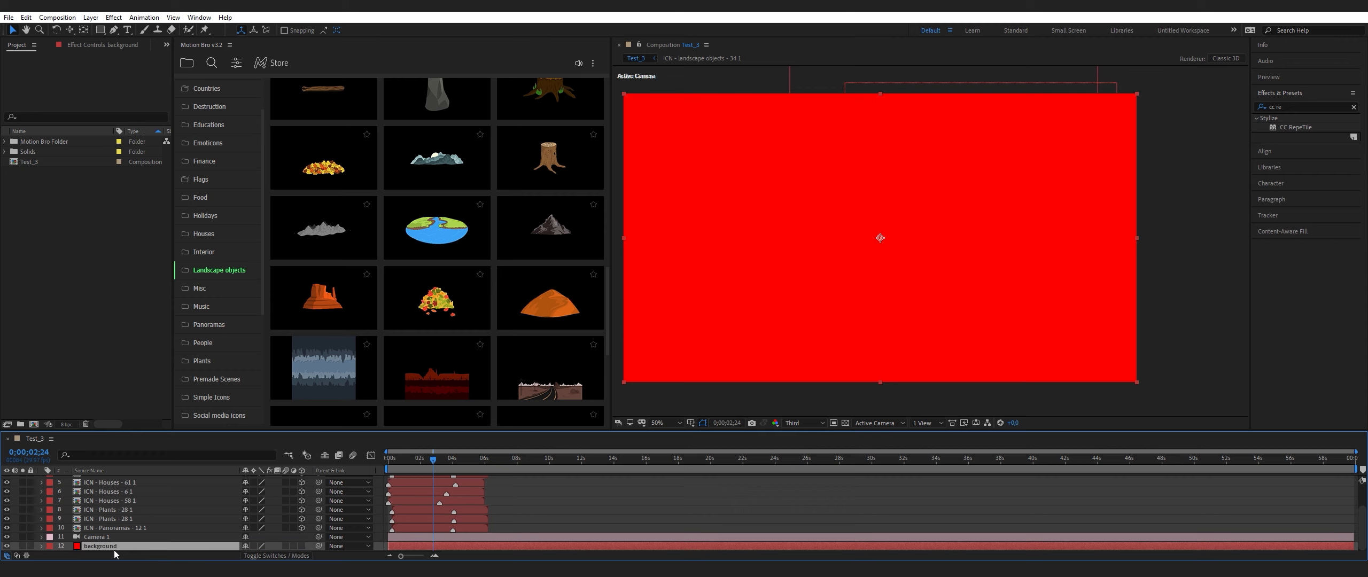
# Apply the Fill effect to the background solid and set its color to pale yellow
pyautogui.click(1264, 108)
pyautogui.write('fill')
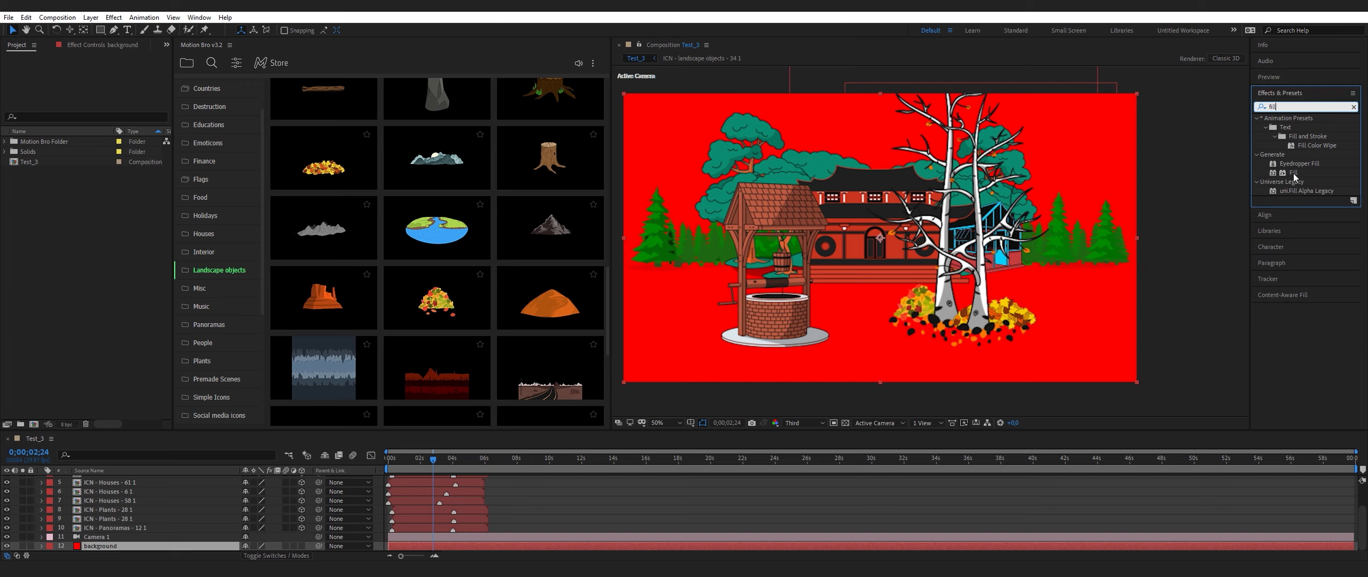
pyautogui.doubleClick(1293, 174)
pyautogui.click(100, 94)
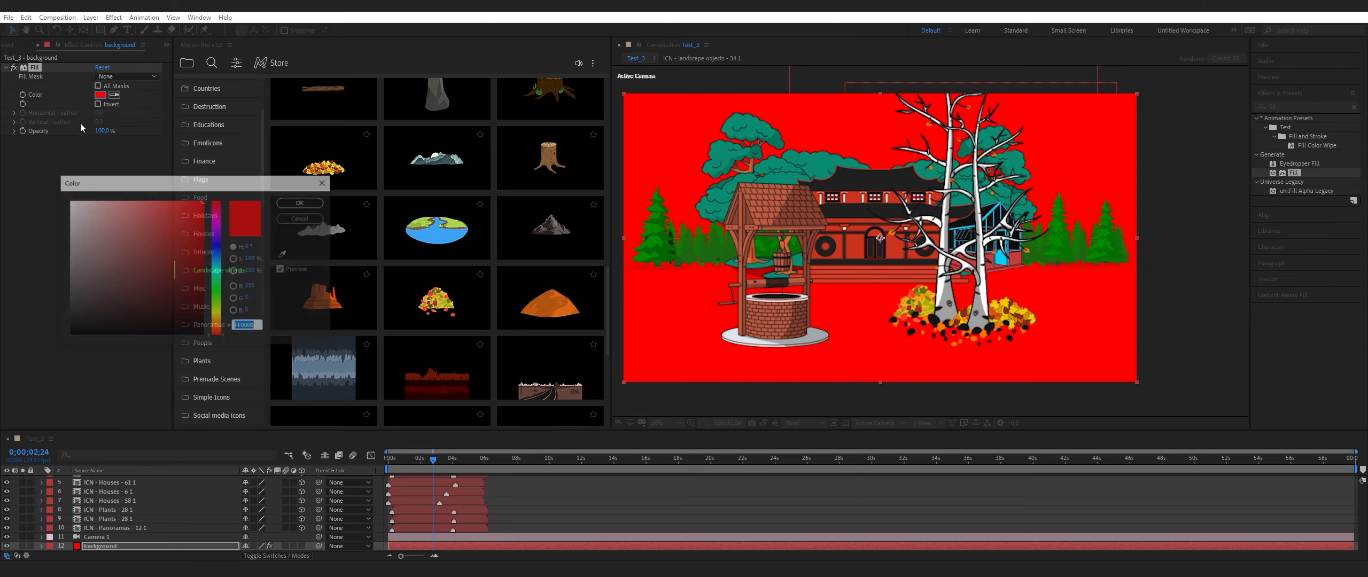
pyautogui.moveTo(216, 267); pyautogui.dragTo(212, 323)
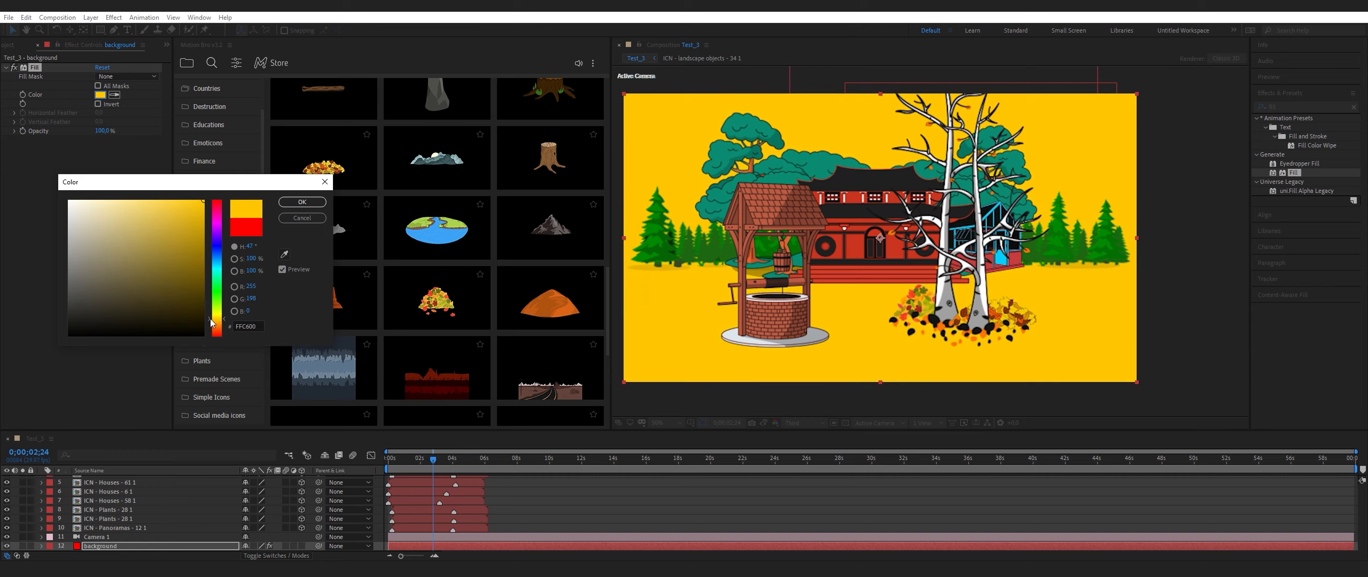
pyautogui.moveTo(166, 212); pyautogui.dragTo(133, 205)
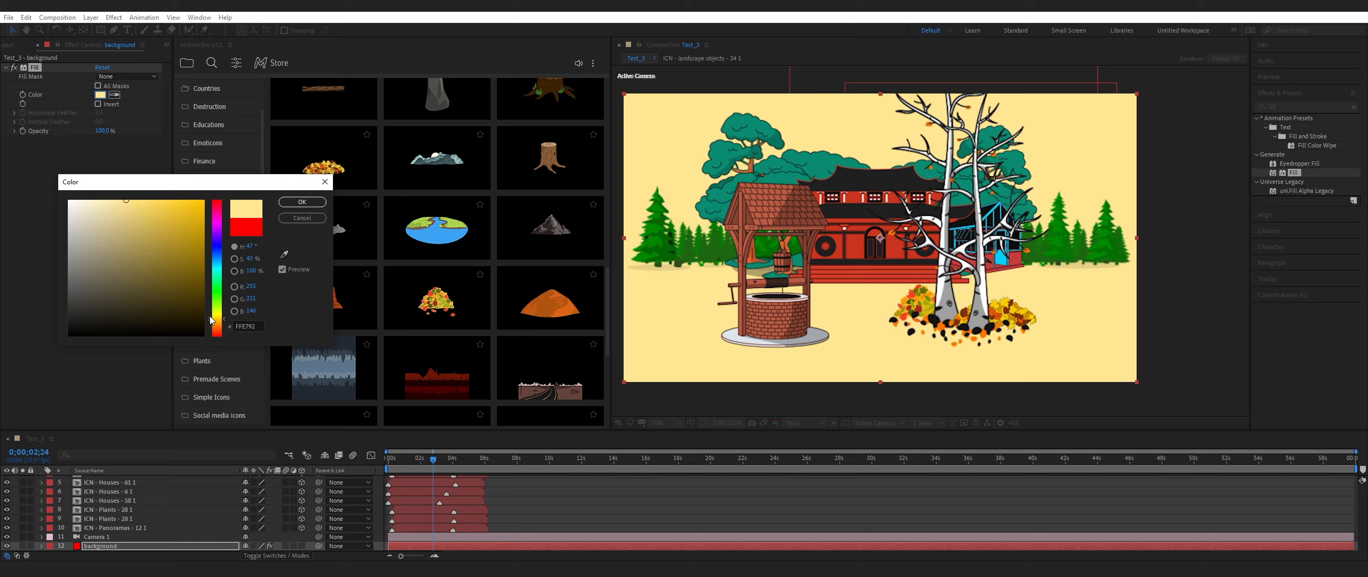
pyautogui.moveTo(218, 320)
pyautogui.mouseDown()
pyautogui.moveTo(224, 233)
pyautogui.moveTo(215, 304)
pyautogui.mouseUp()
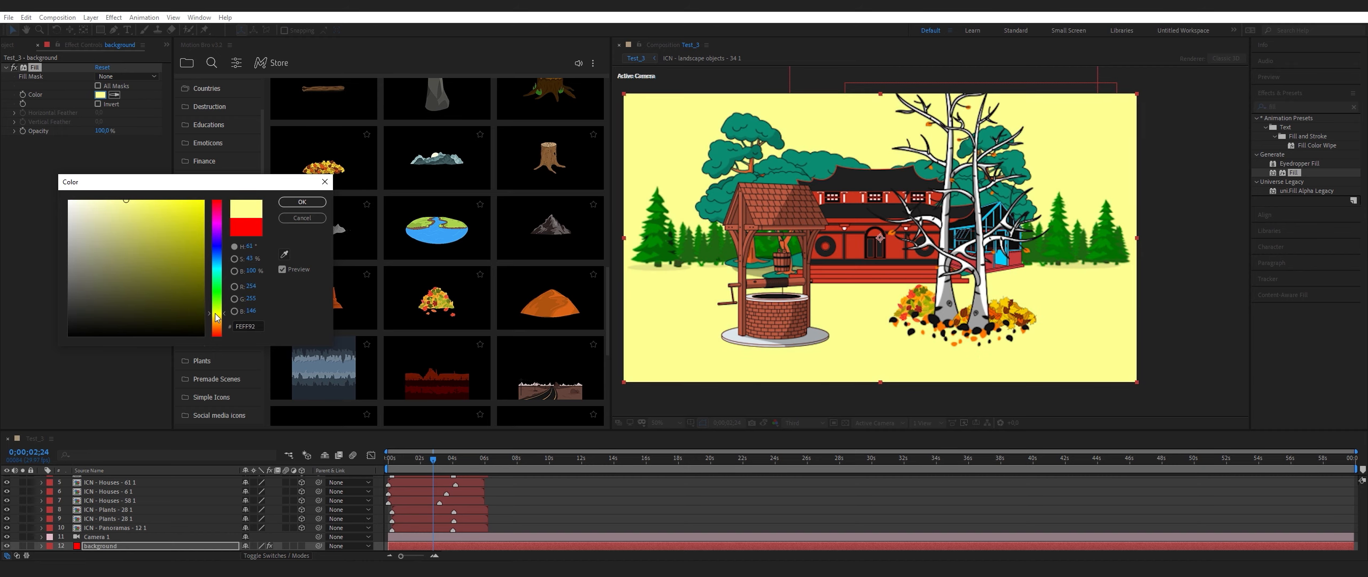
pyautogui.click(302, 202)
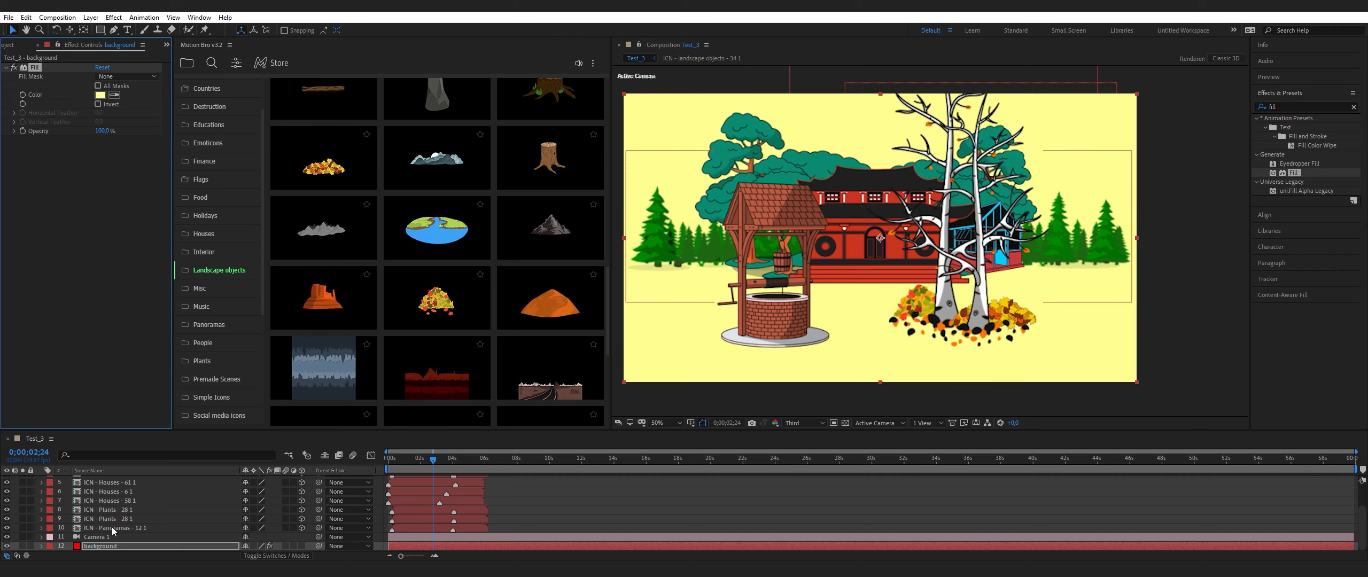
# Open the forest panorama composition, ICN - Panoramas - 12 1, and inspect Color_2 of its Settings layer
pyautogui.scroll(1, 112, 527)
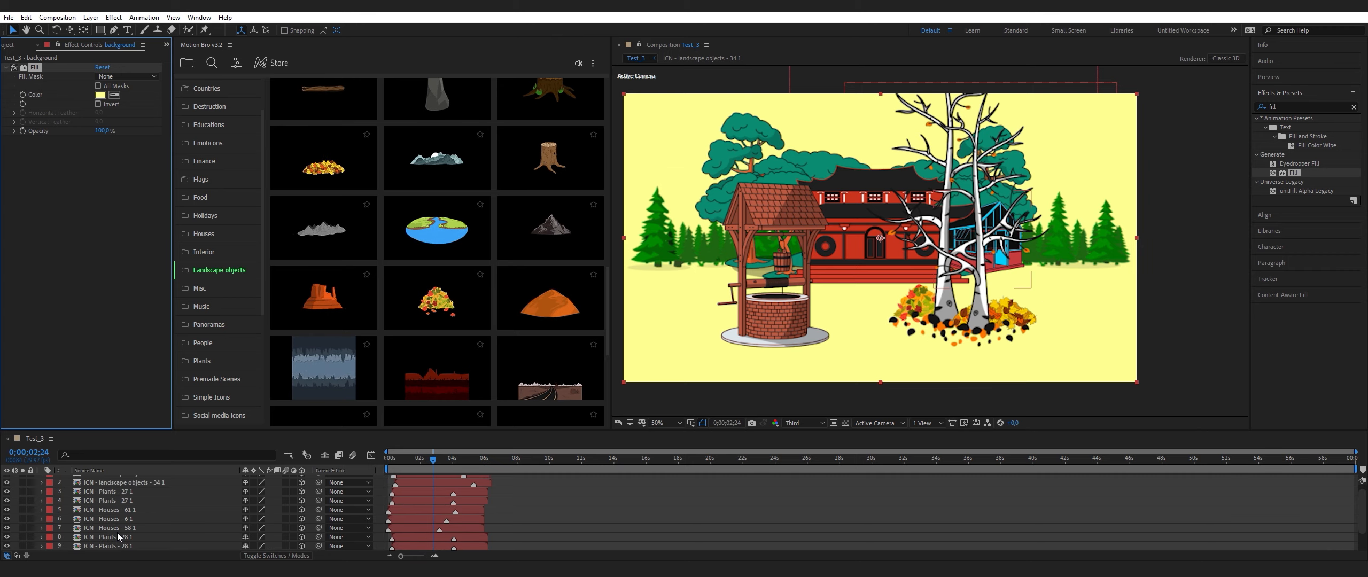
pyautogui.scroll(1, 118, 532)
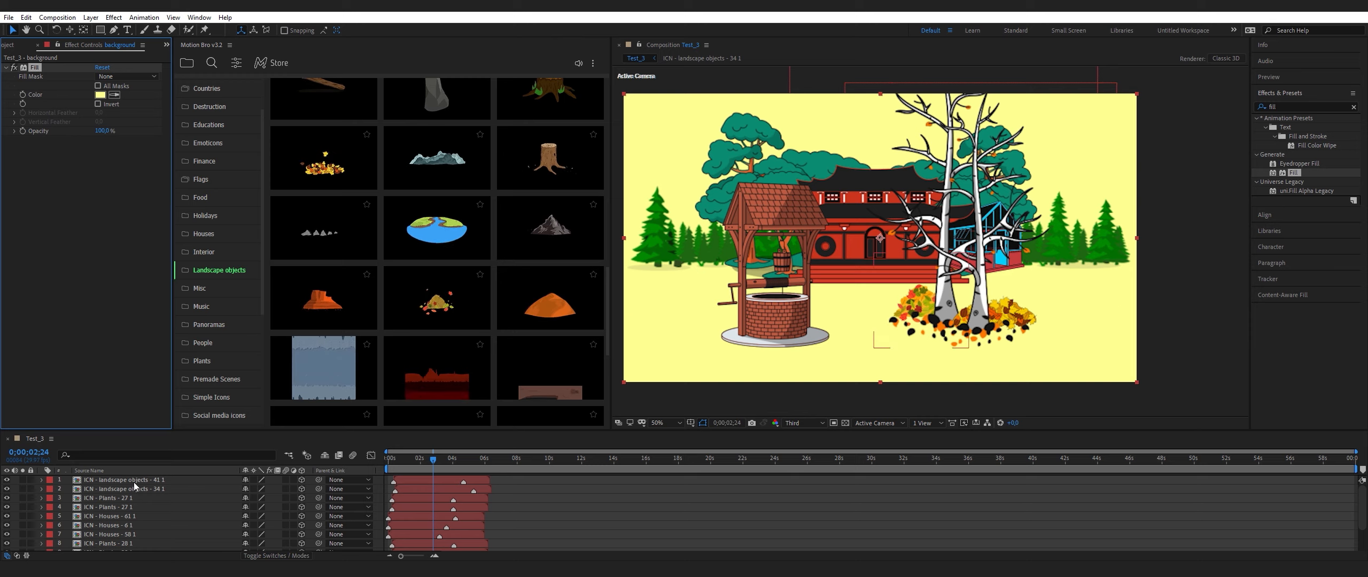
pyautogui.click(119, 497)
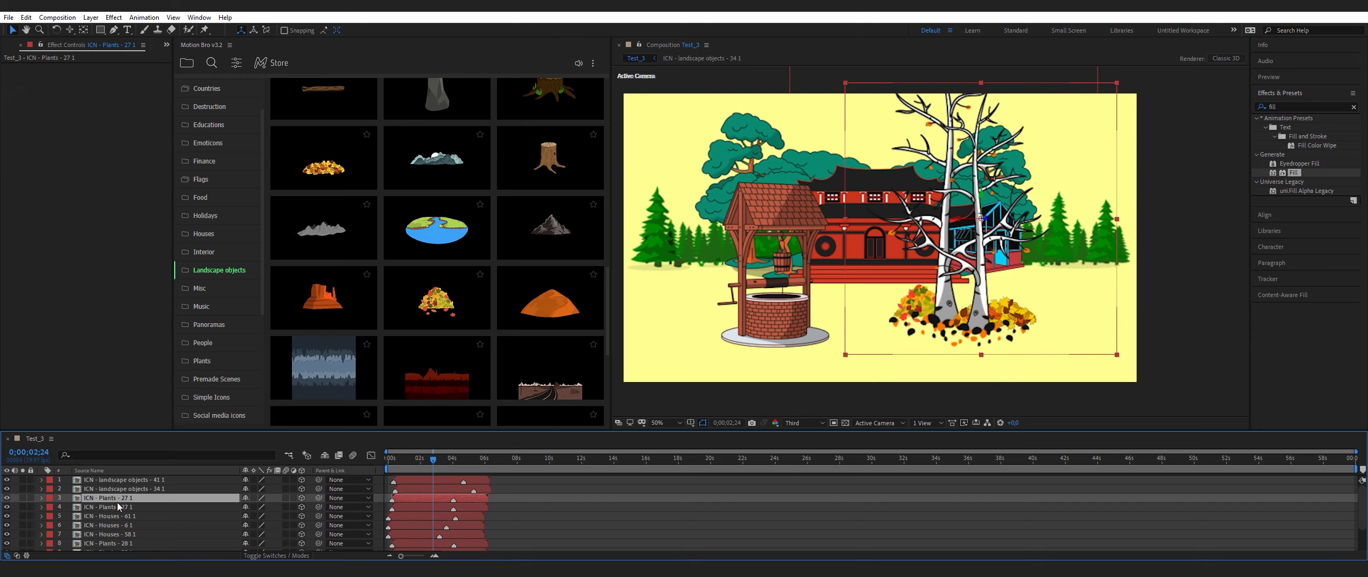
pyautogui.scroll(-3, 114, 505)
pyautogui.scroll(-1, 98, 515)
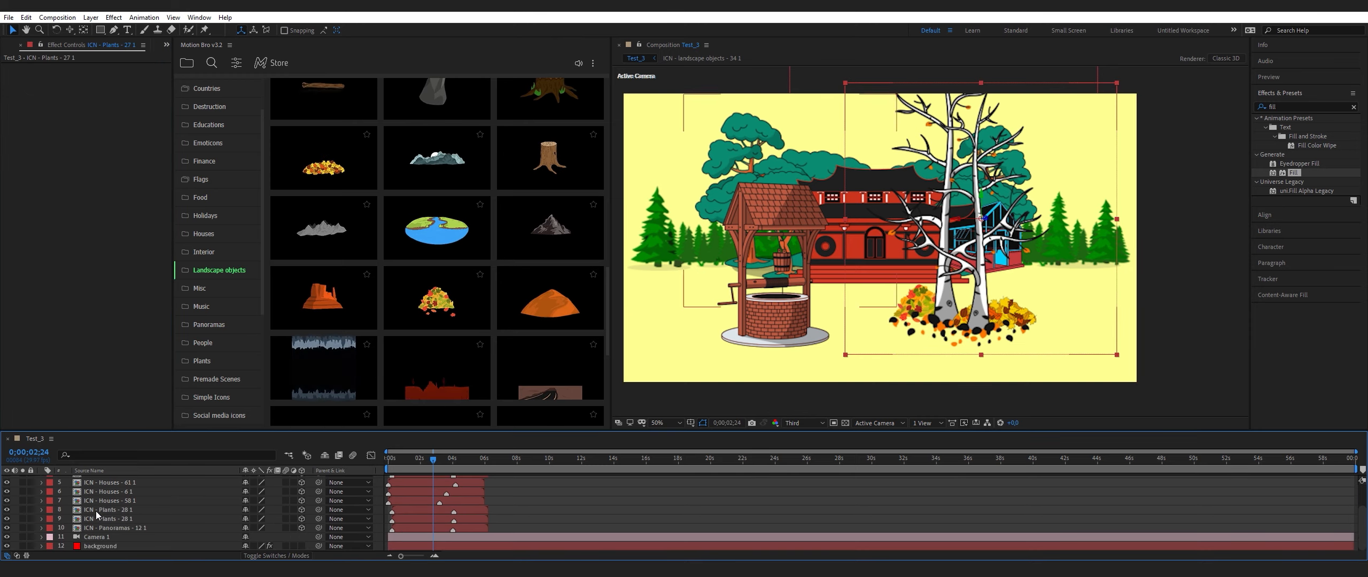
pyautogui.click(105, 529)
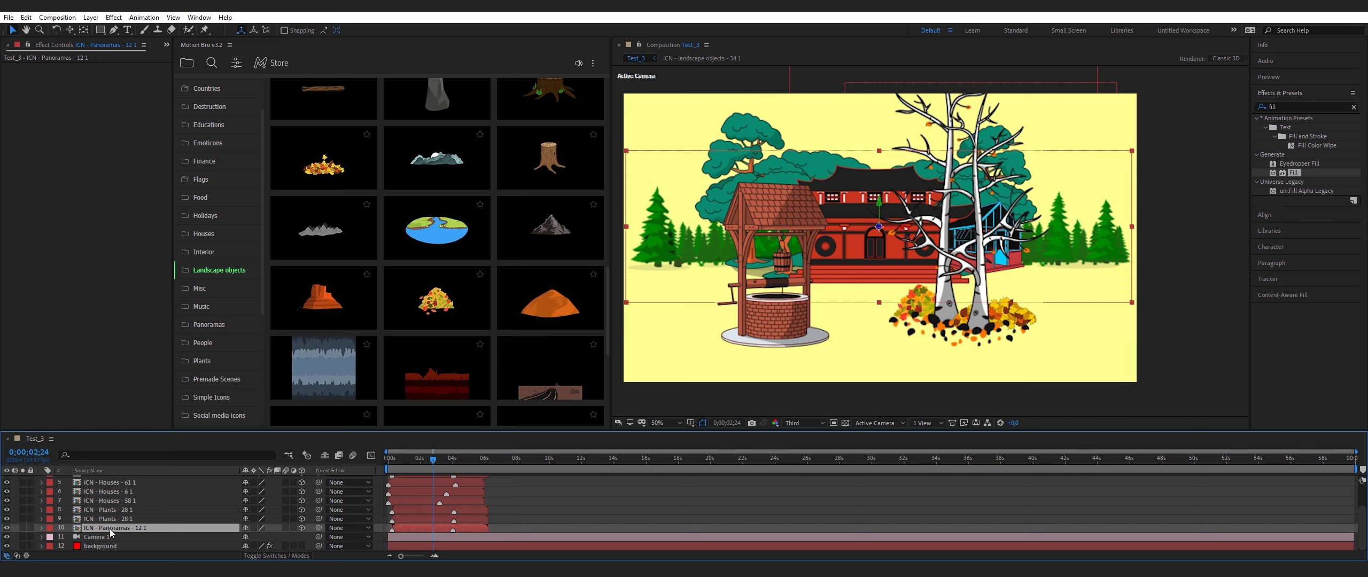
pyautogui.doubleClick(109, 528)
pyautogui.click(95, 480)
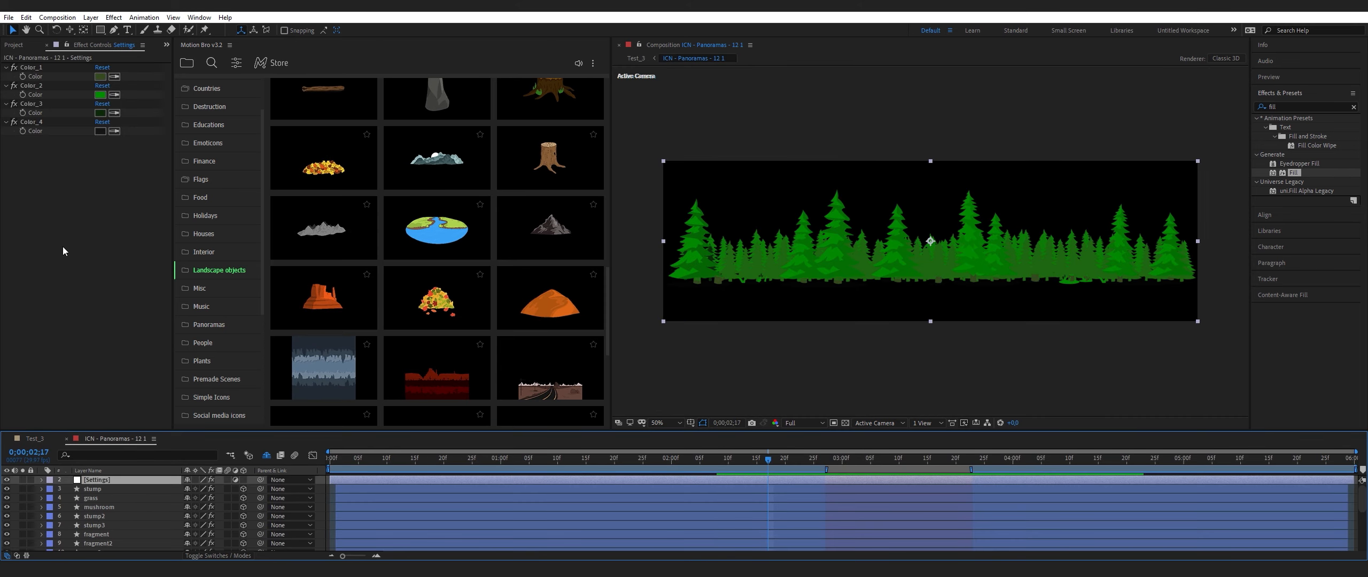
pyautogui.click(100, 95)
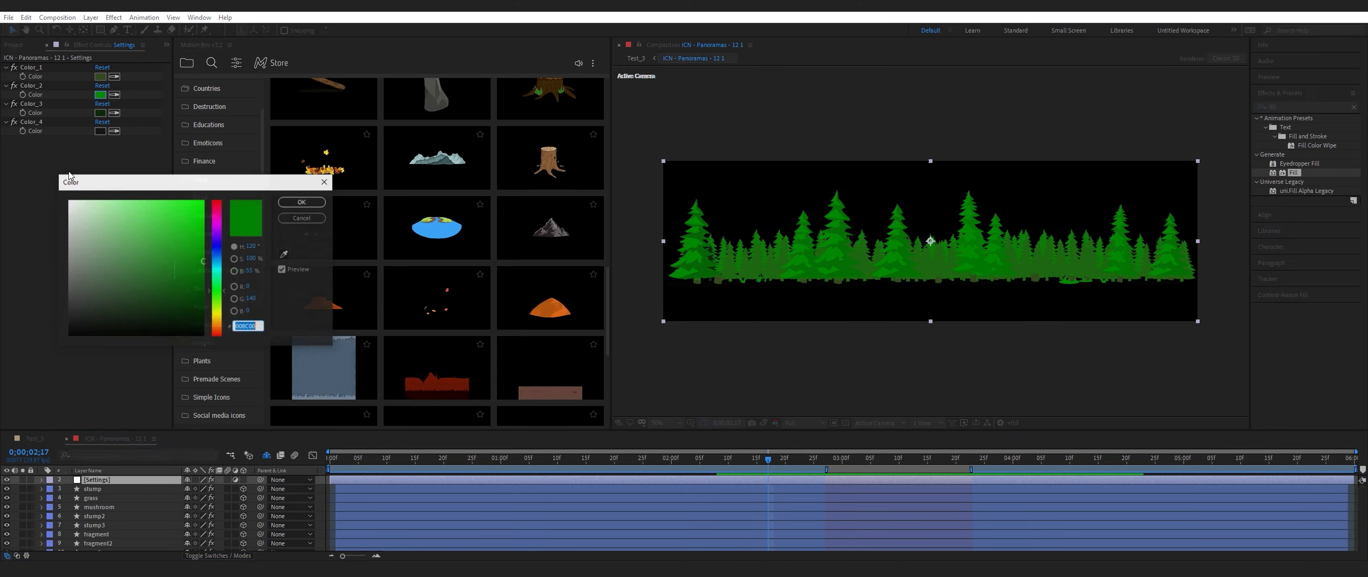
pyautogui.click(283, 219)
# Open the teal tree composition, ICN - Plants - 28 1, and copy the hex code of Color_2 in its Settings layer
pyautogui.click(34, 439)
pyautogui.doubleClick(114, 518)
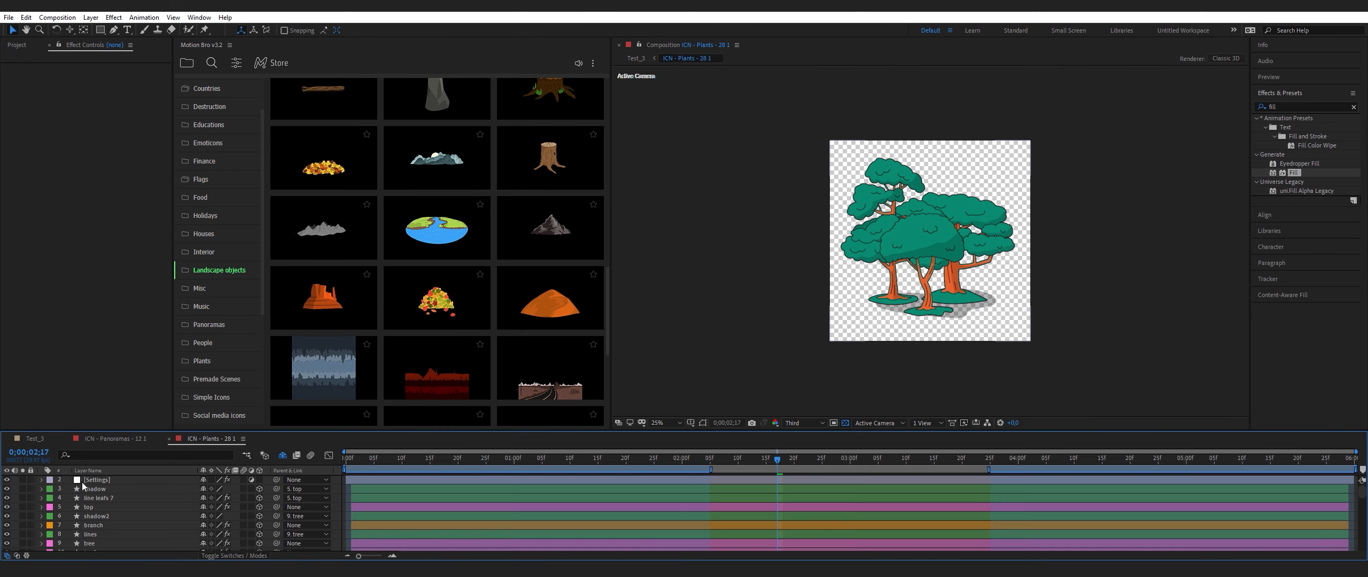
pyautogui.click(86, 480)
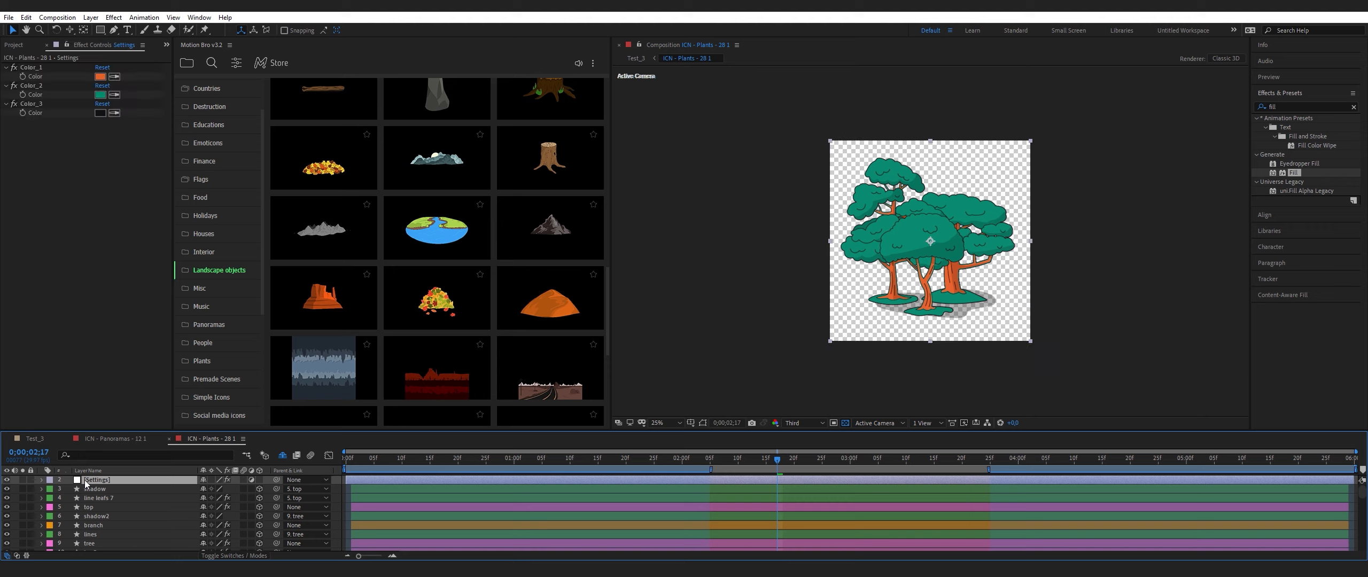
pyautogui.click(99, 95)
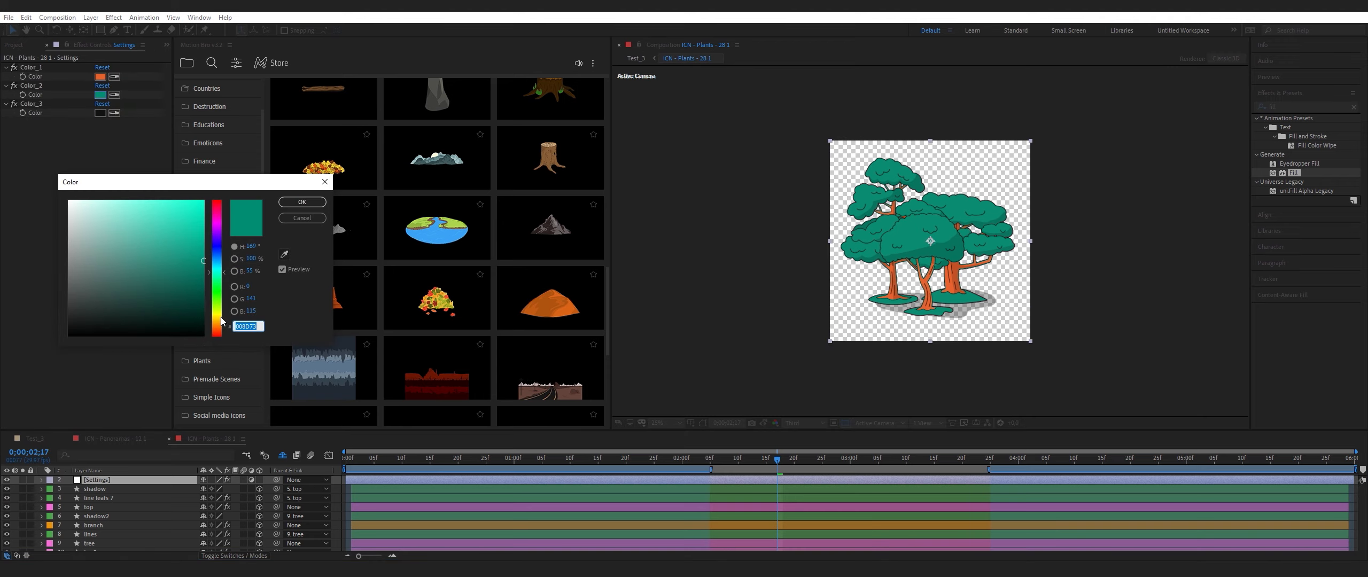
pyautogui.rightClick(248, 331)
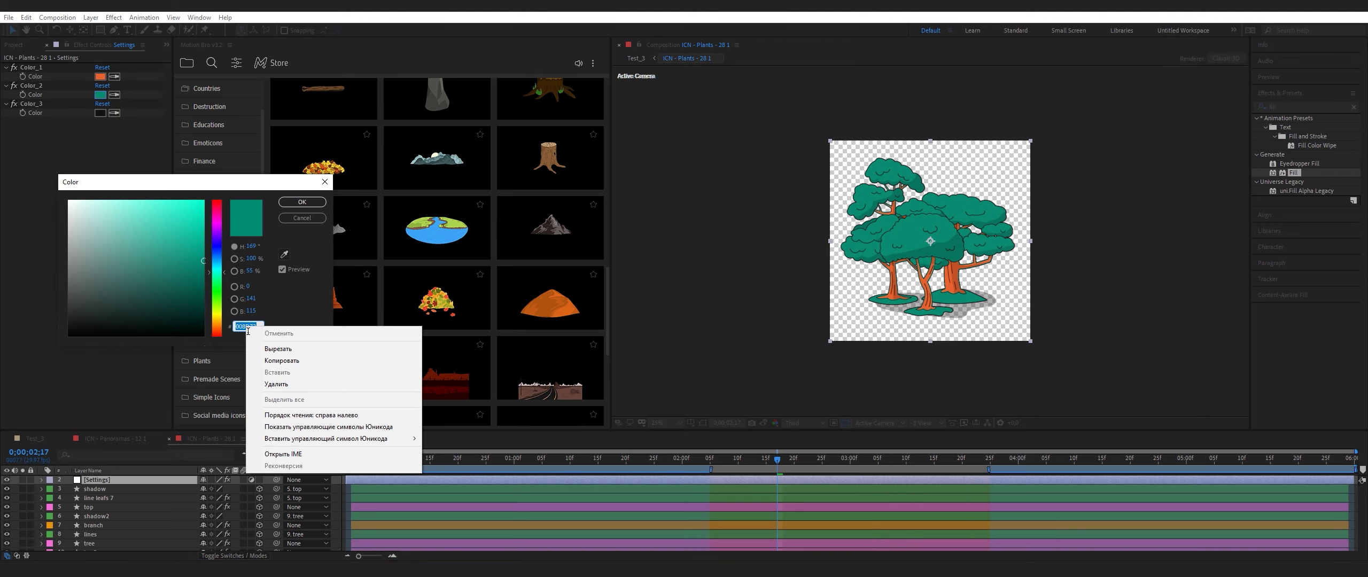
pyautogui.click(263, 334)
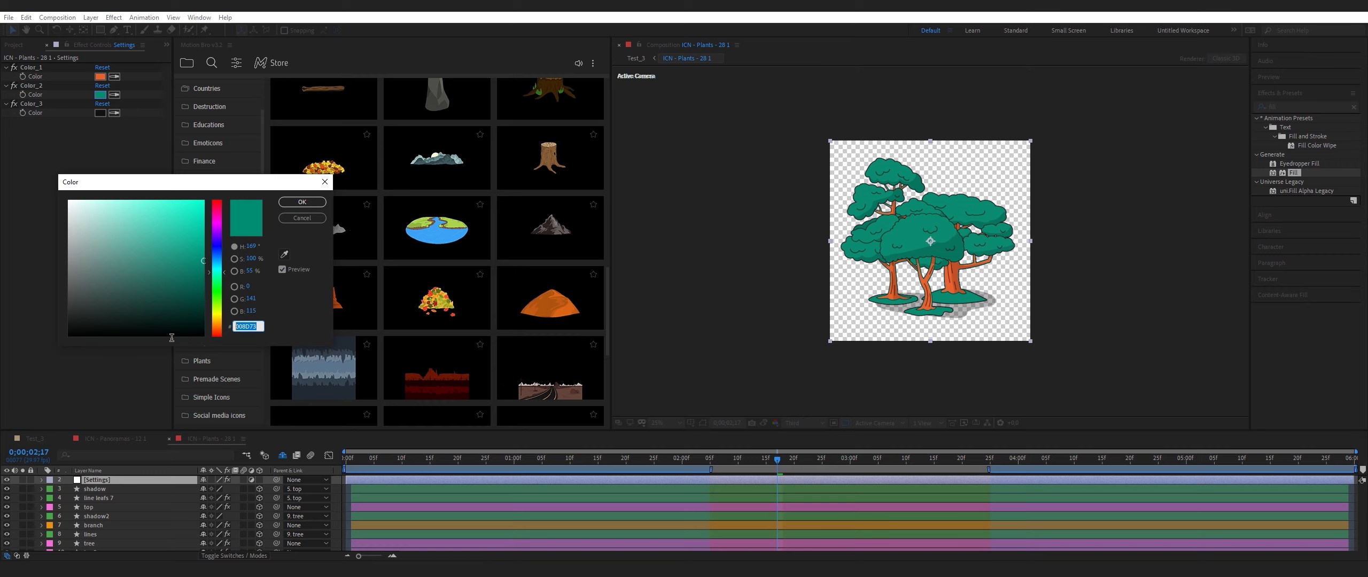
pyautogui.click(288, 205)
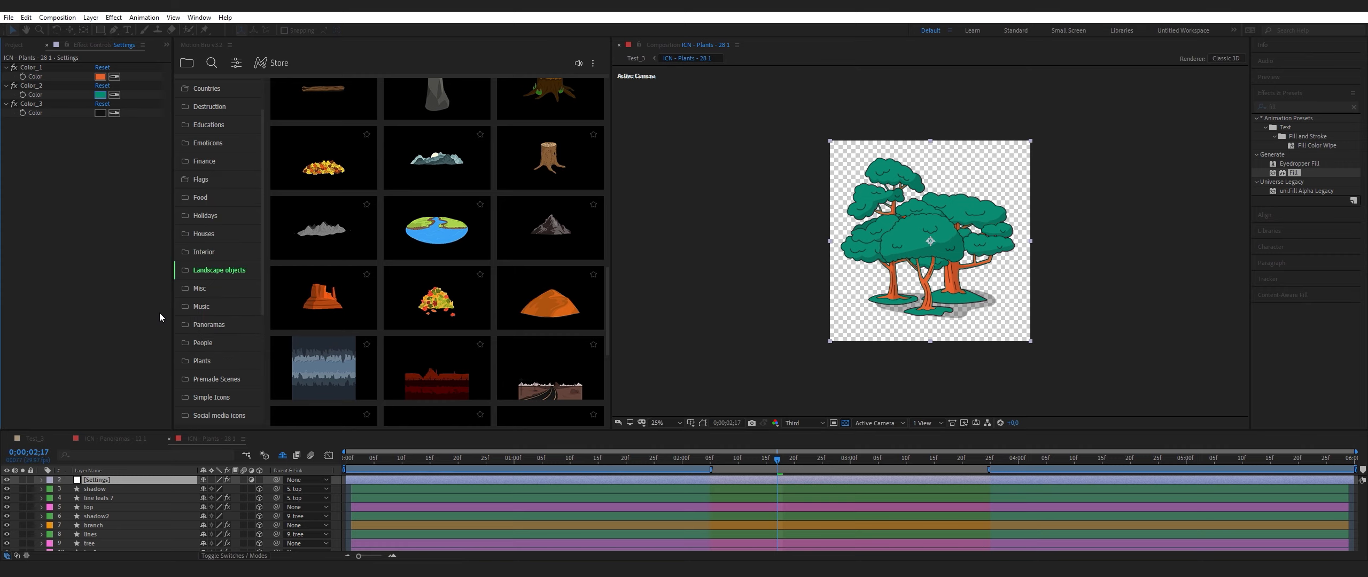
# Set Color_2 in the forest panorama's Settings layer to the copied teal, 008D73
pyautogui.click(113, 438)
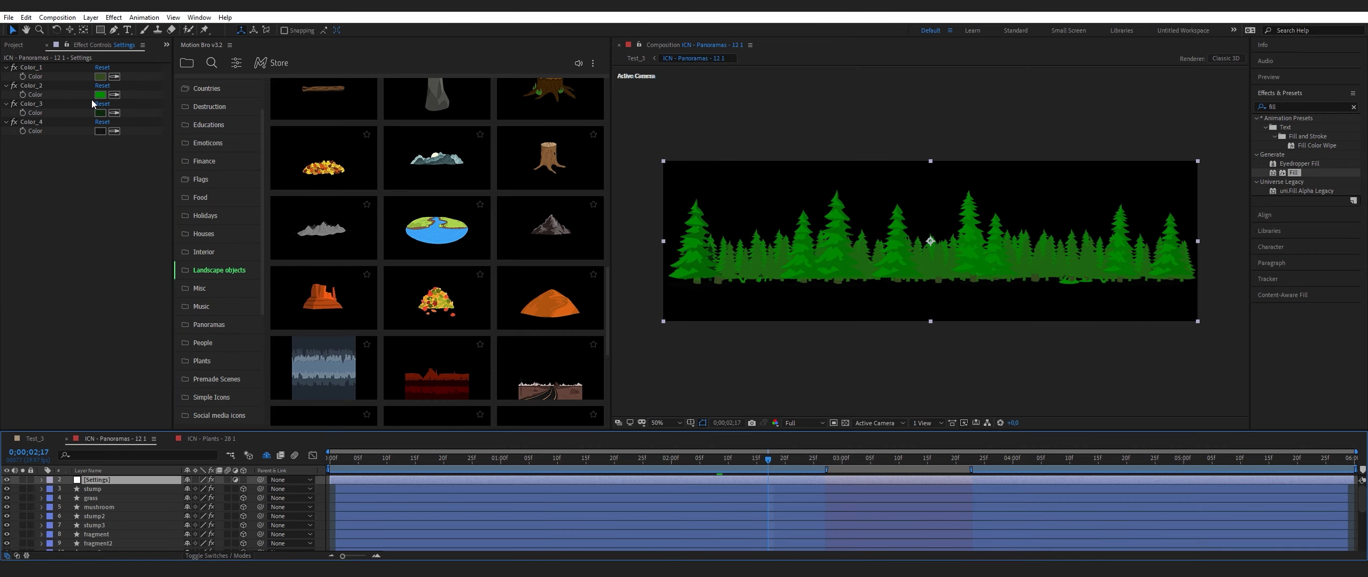
pyautogui.click(99, 95)
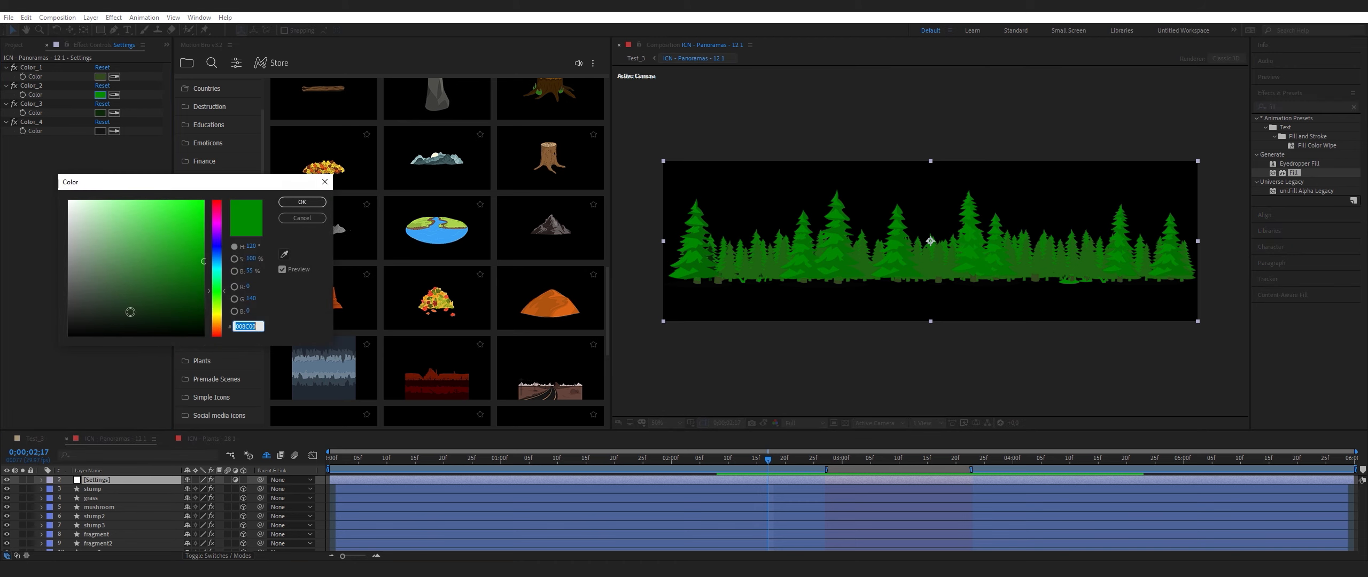
pyautogui.click(302, 203)
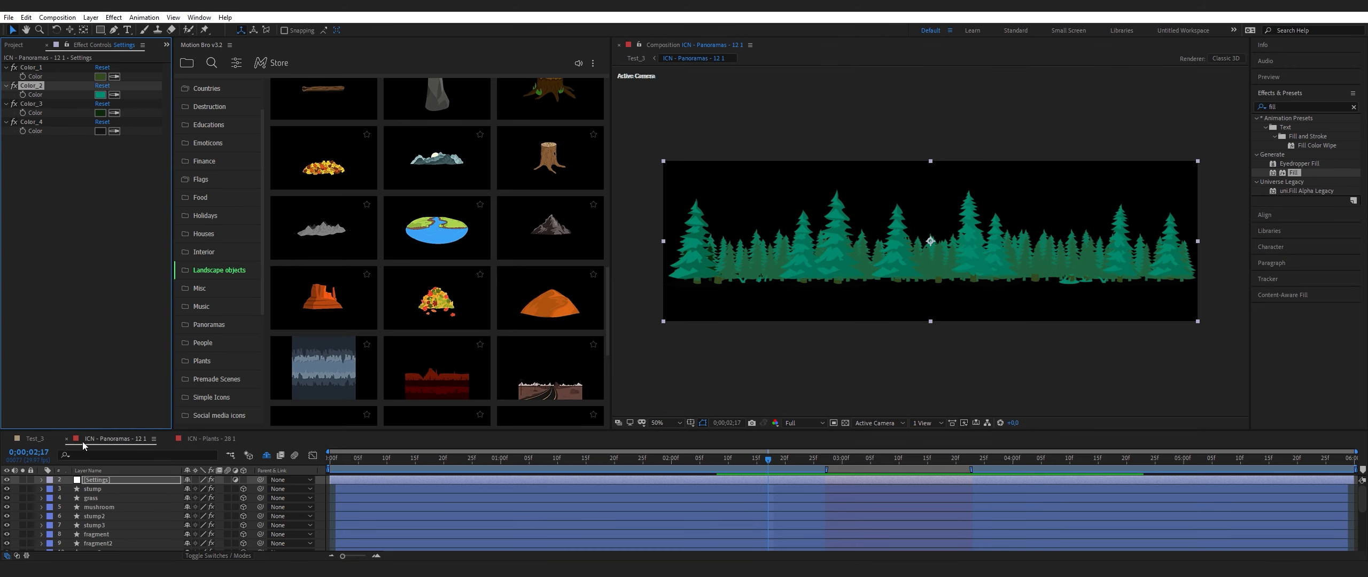
# Darken Color_2 in the forest panorama's Settings layer to 0E6958 and return to the Test_3 composition
pyautogui.click(35, 439)
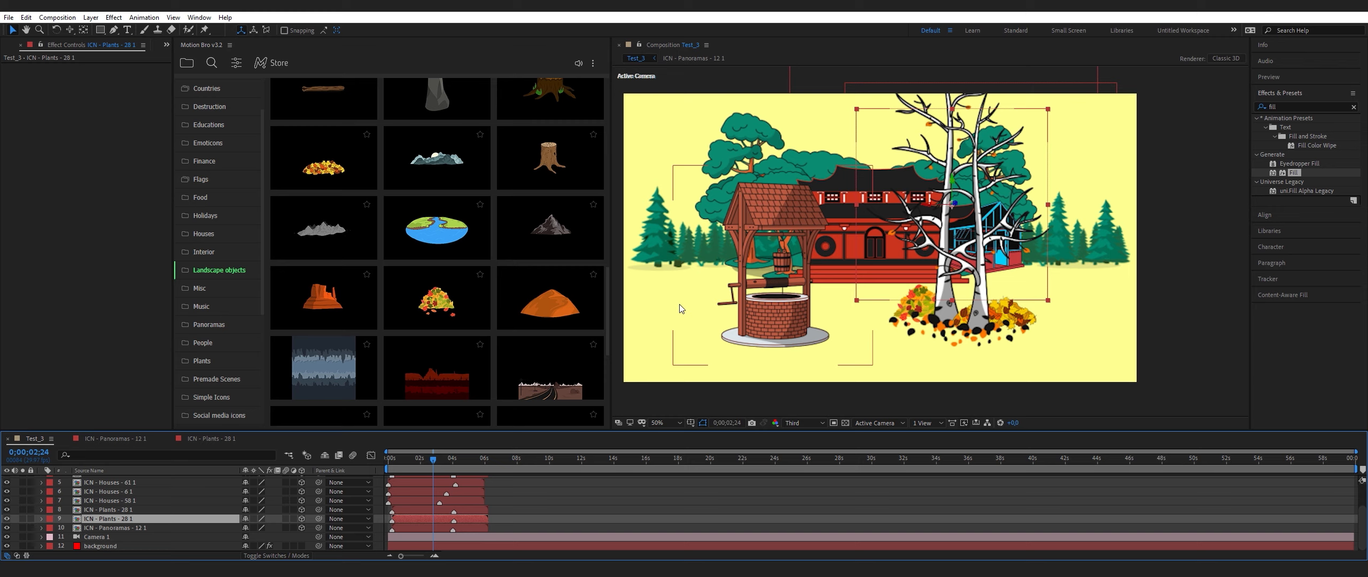
pyautogui.click(690, 59)
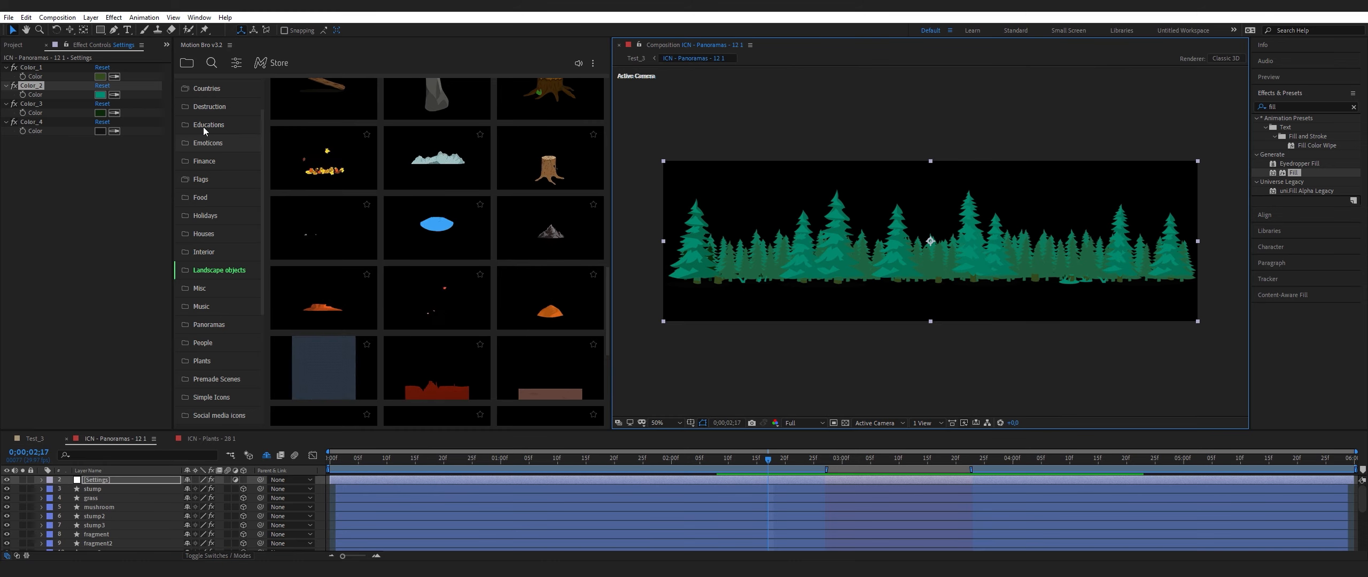
pyautogui.click(100, 94)
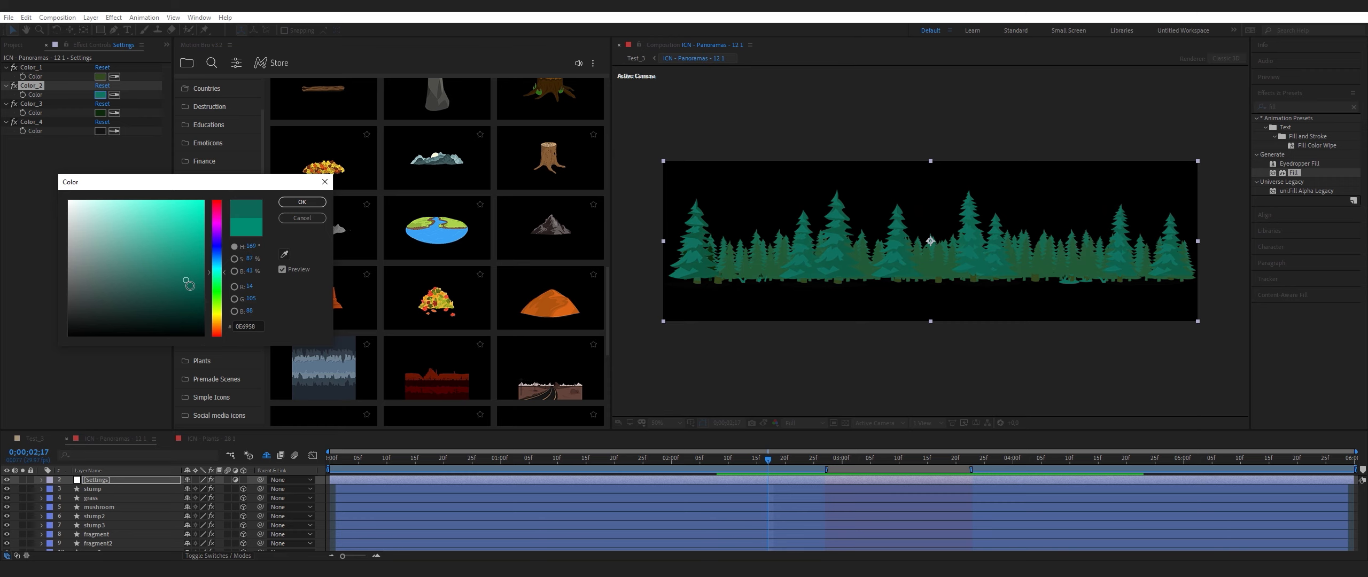
pyautogui.click(302, 203)
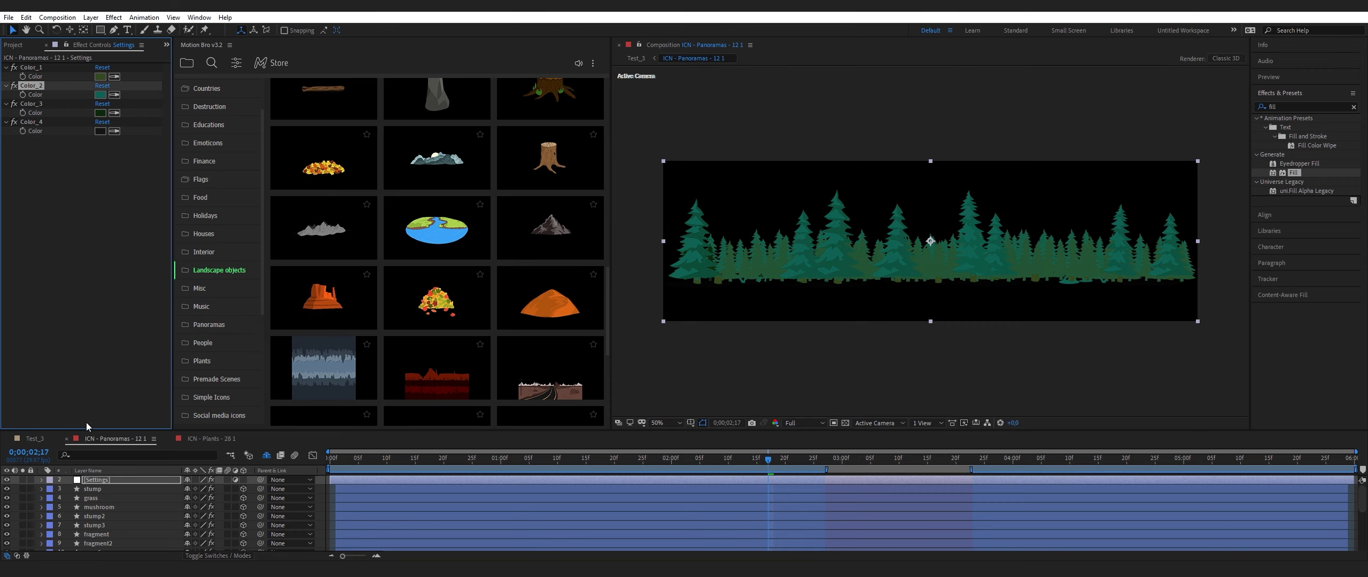
pyautogui.click(28, 440)
pyautogui.moveTo(844, 308)
pyautogui.mouseDown()
pyautogui.moveTo(831, 322)
pyautogui.moveTo(854, 318)
pyautogui.mouseUp()
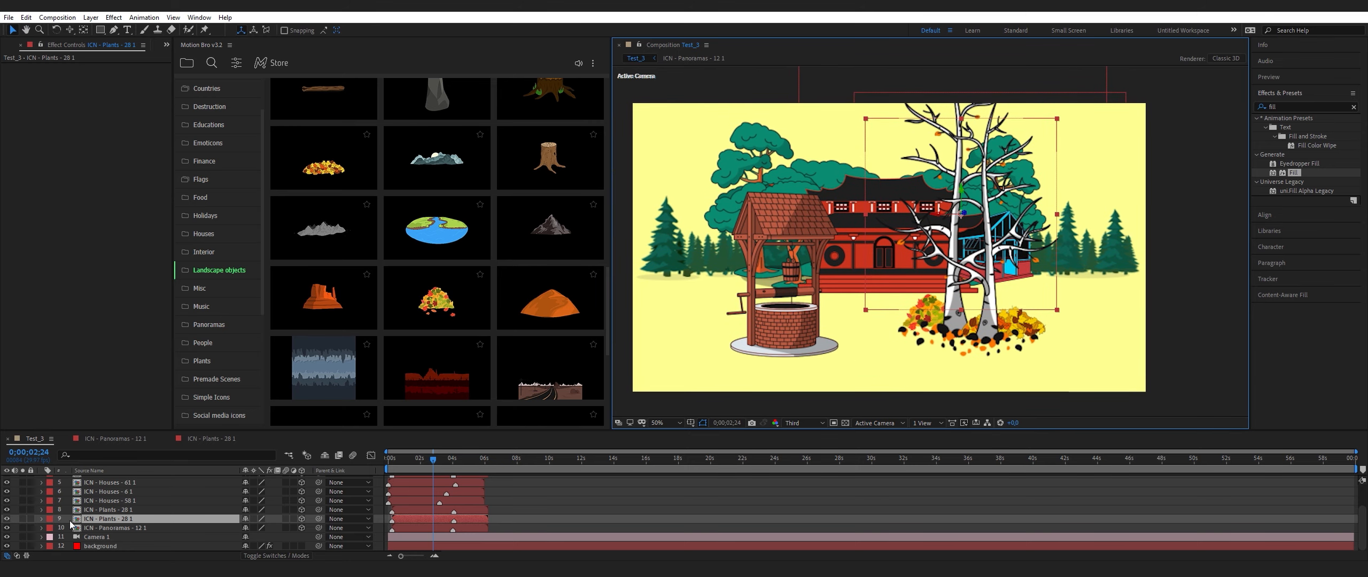
# Add a Position keyframe to Camera 1 and place it at about 4.4 seconds
pyautogui.click(41, 537)
pyautogui.click(50, 538)
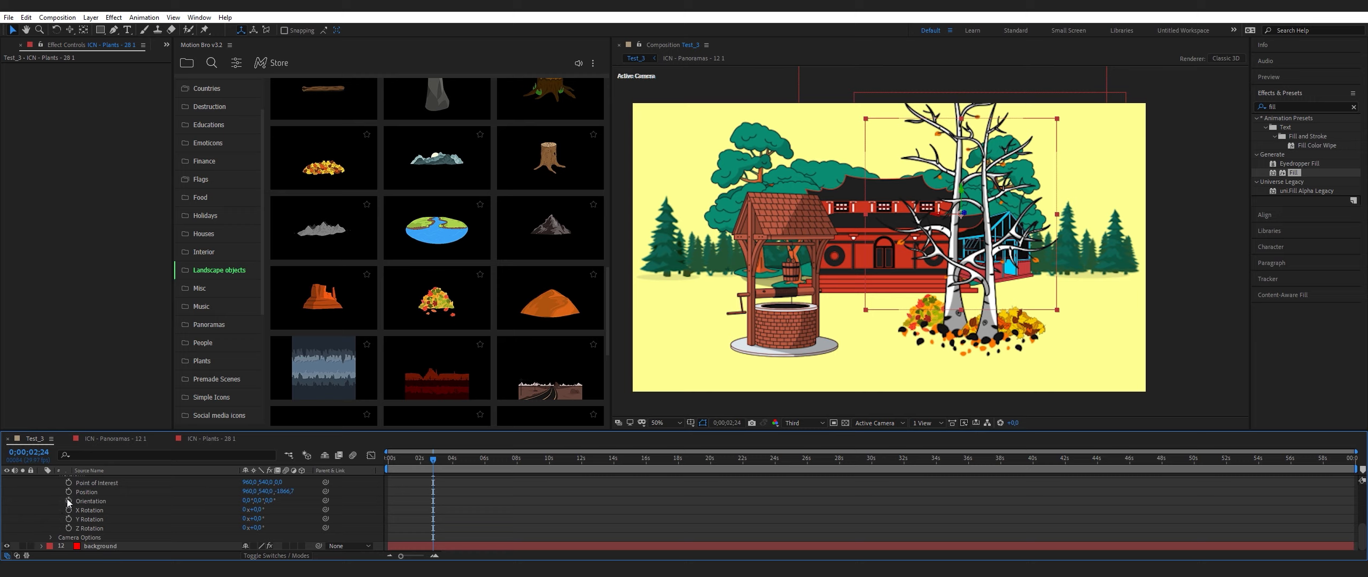
pyautogui.click(68, 492)
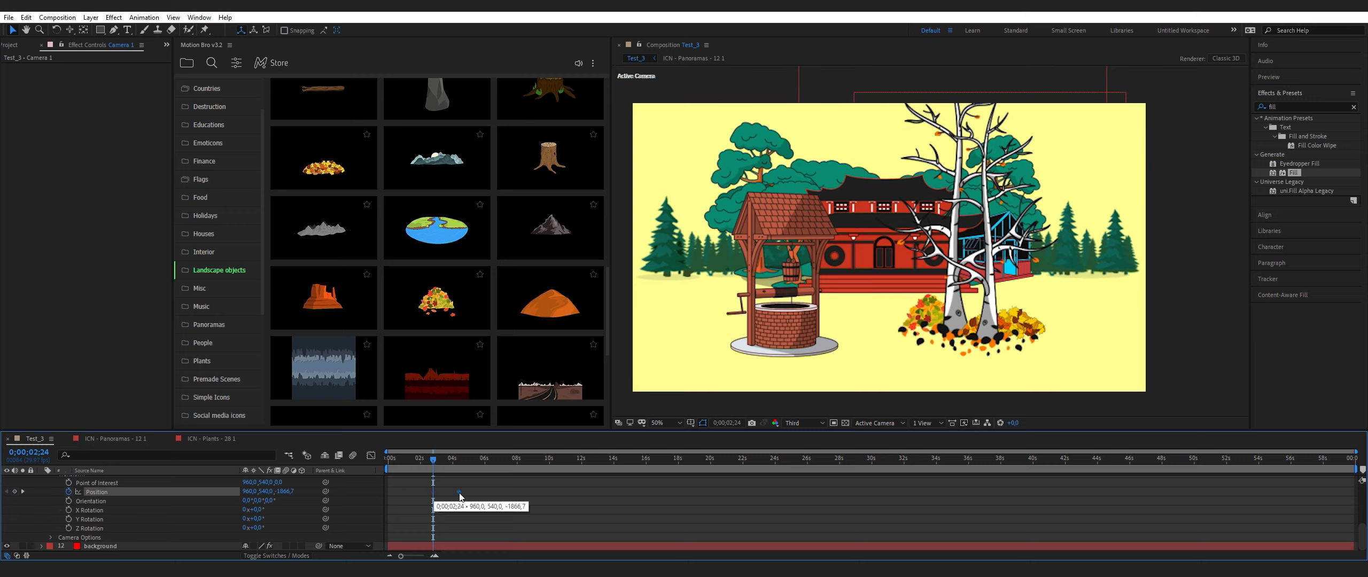
# At 0;00;02;24, move Camera 1 up close to the red house and centre its door using the Title/Action Safe guides
pyautogui.press('c')
pyautogui.moveTo(884, 298); pyautogui.dragTo(905, 221)
pyautogui.moveTo(875, 295); pyautogui.dragTo(838, 290)
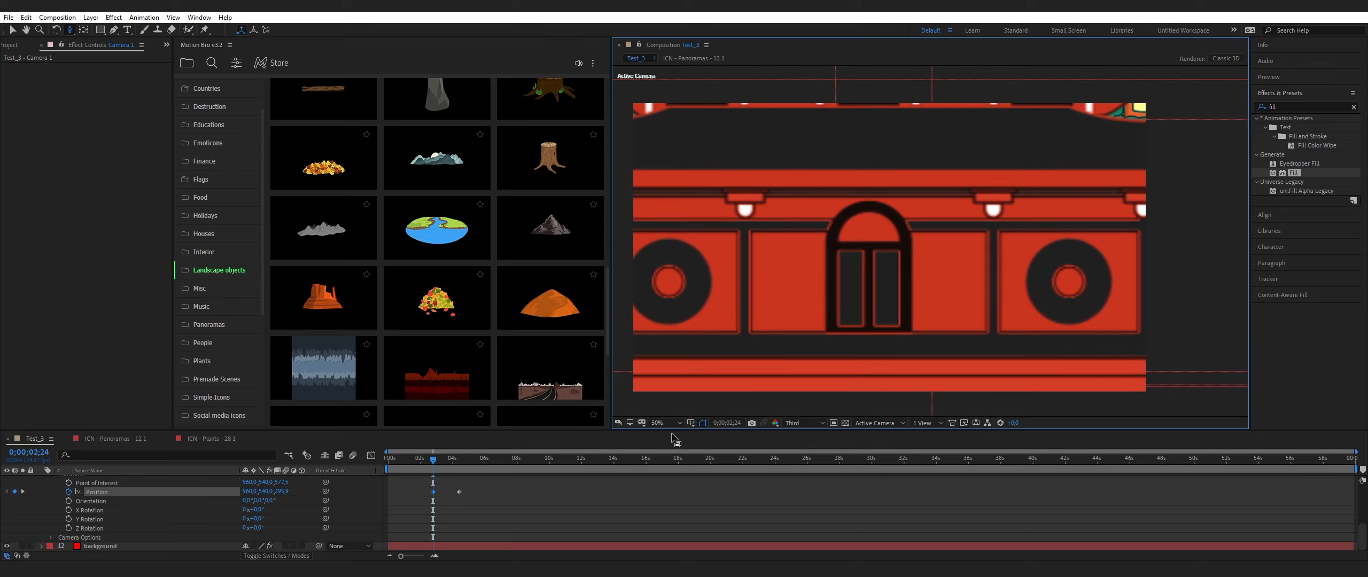
pyautogui.click(691, 423)
pyautogui.click(698, 437)
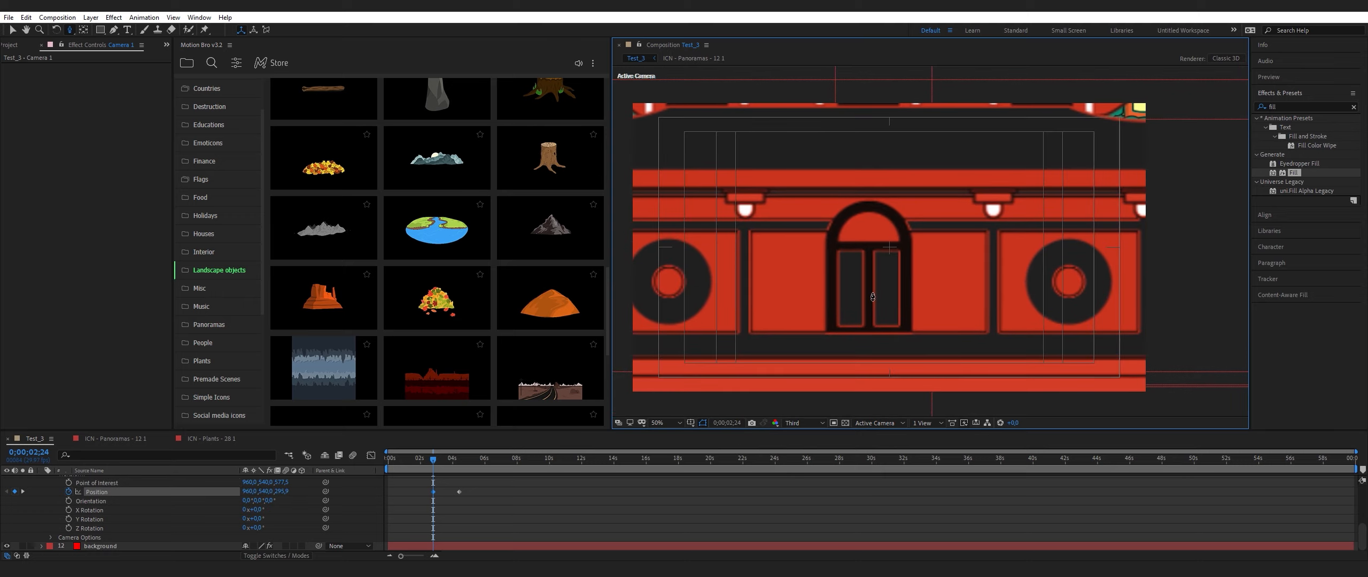
pyautogui.moveTo(870, 308); pyautogui.dragTo(919, 252)
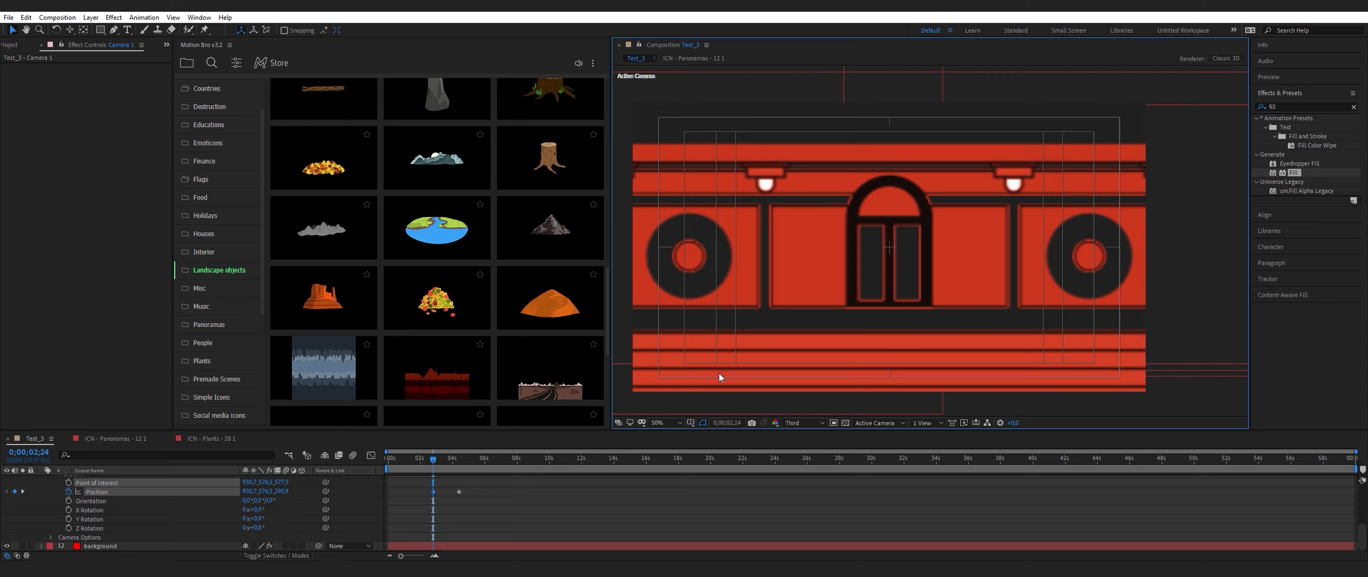
# Smooth Camera 1's movement by easing its Position keyframes in the speed graph
pyautogui.click(371, 455)
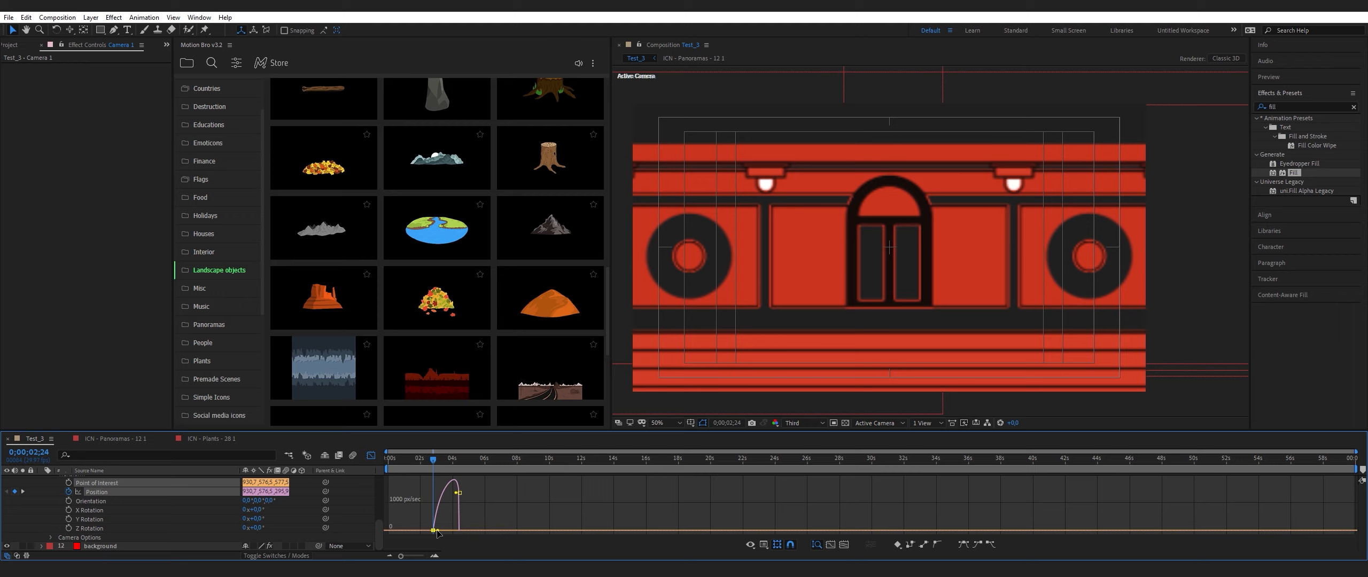
pyautogui.moveTo(437, 530); pyautogui.dragTo(440, 530)
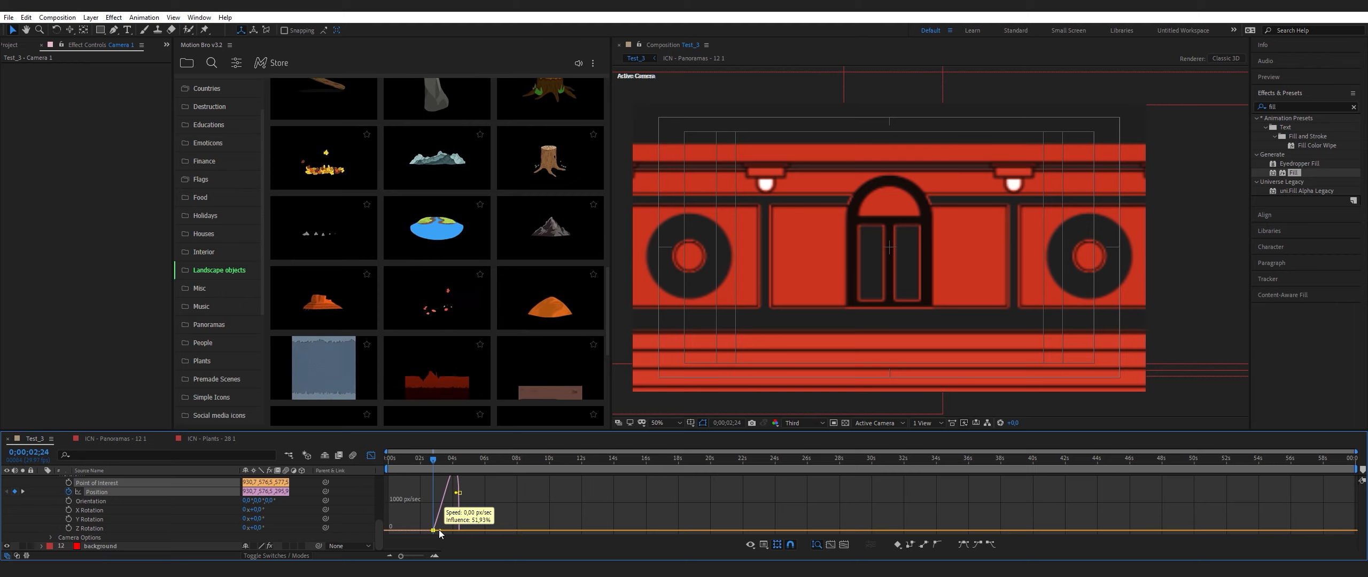
pyautogui.moveTo(469, 497); pyautogui.dragTo(453, 515)
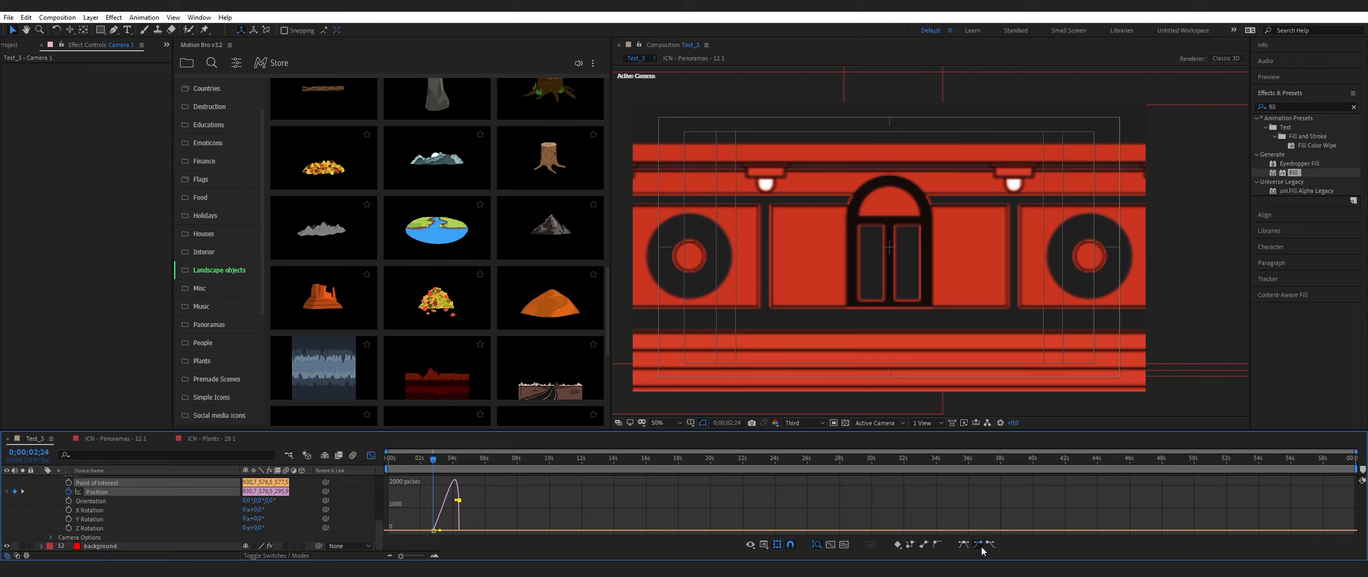
pyautogui.moveTo(455, 533); pyautogui.dragTo(447, 531)
pyautogui.click(371, 456)
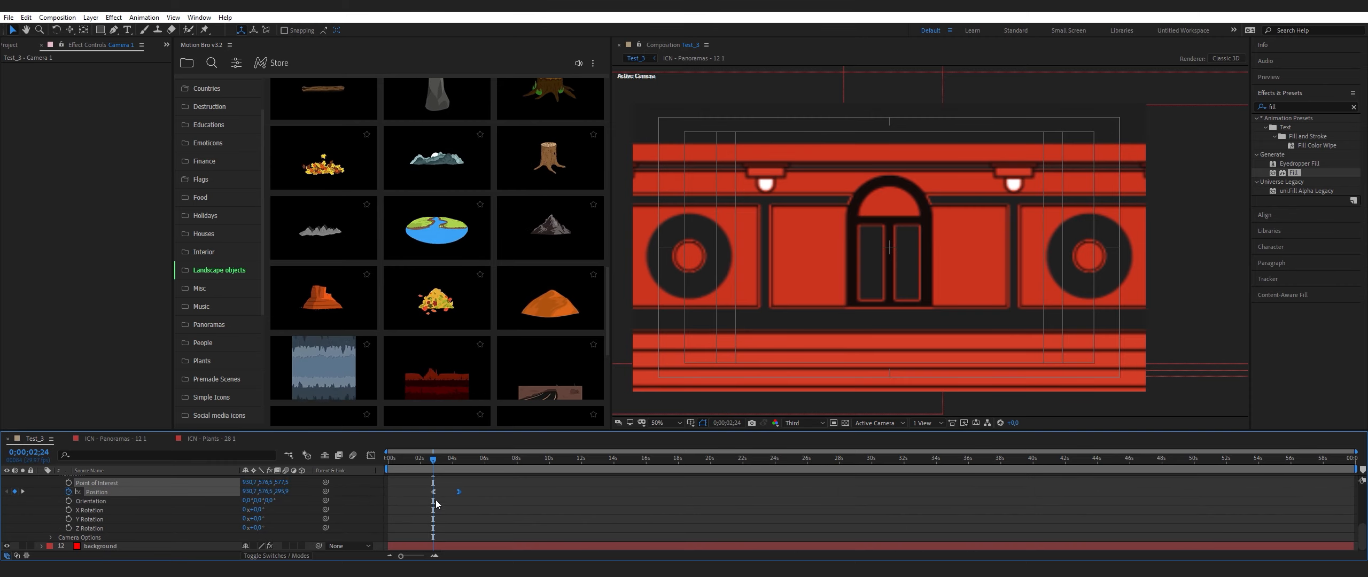
# Move Camera 1's first Position keyframe to 0;00;00;00 and collapse the camera's properties
pyautogui.moveTo(432, 492); pyautogui.dragTo(388, 499)
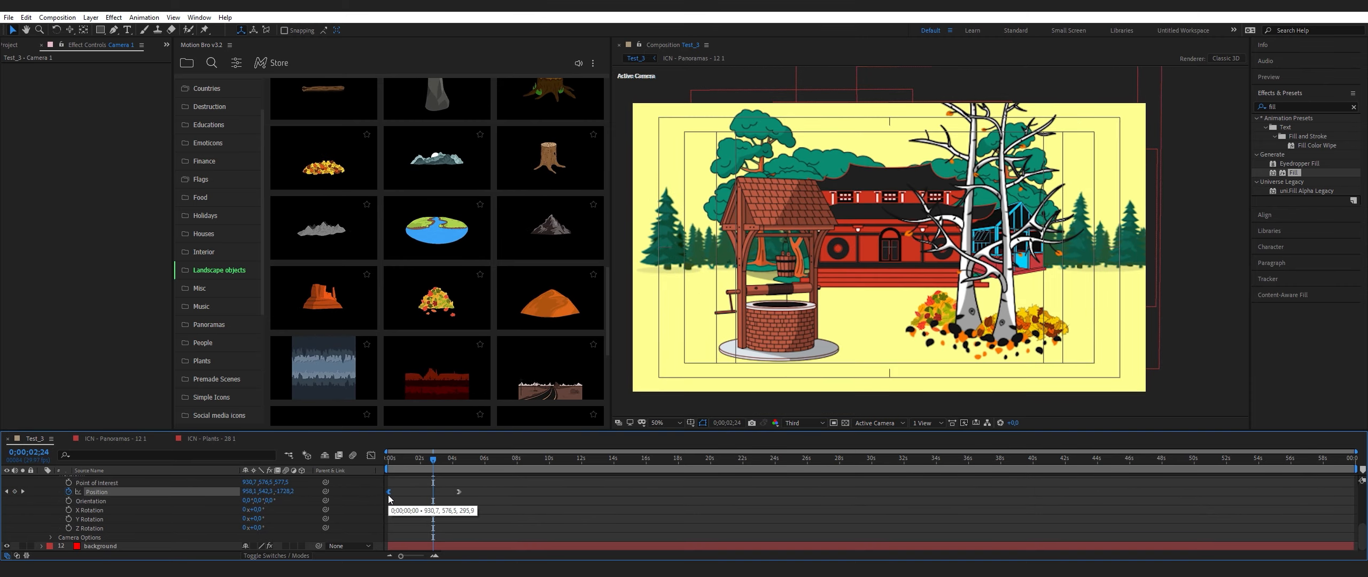
pyautogui.scroll(1, 41, 513)
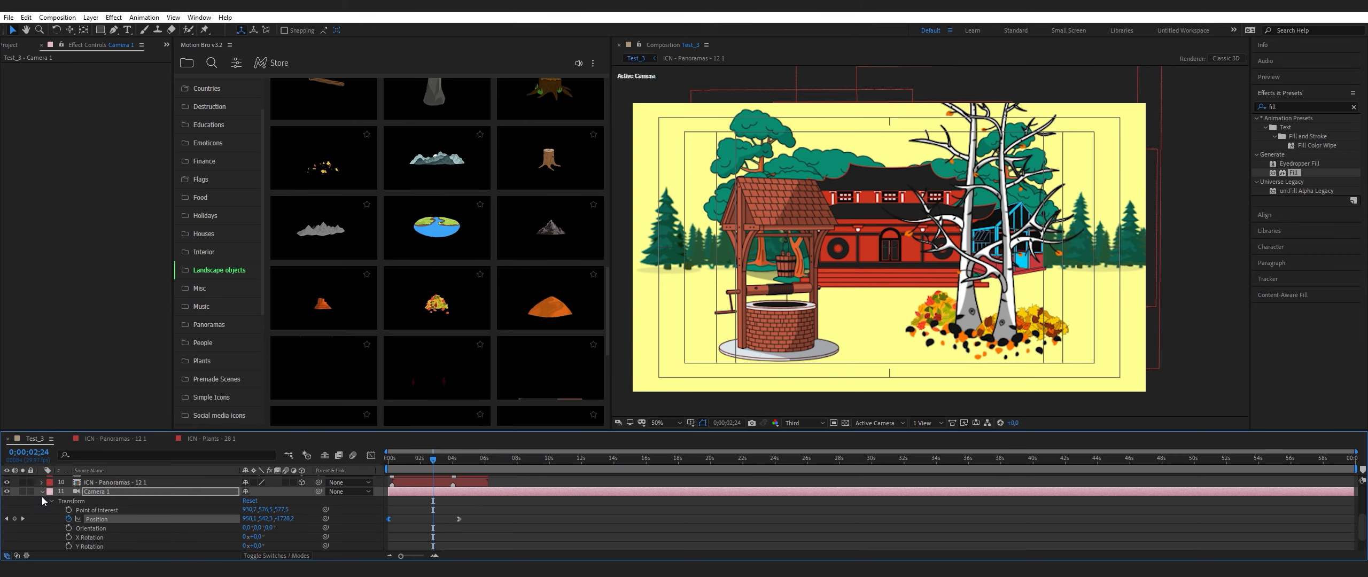
pyautogui.click(41, 492)
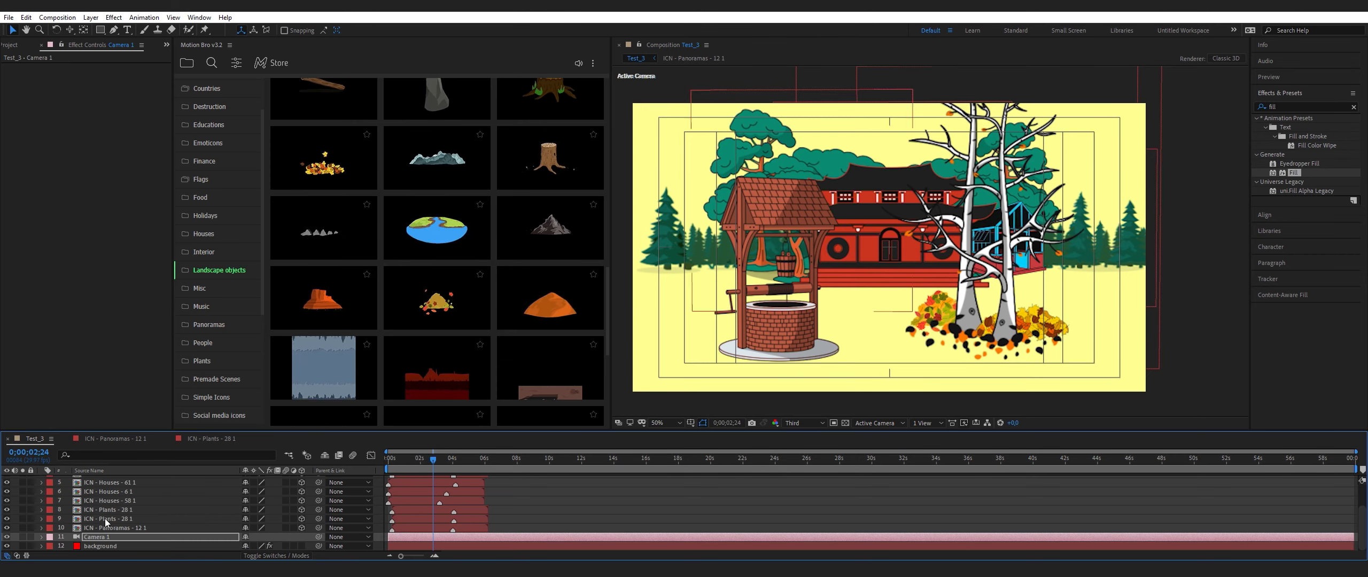
# Update the markers of all layers from their source and extend the preset layers' ends to about 13 seconds
pyautogui.click(434, 556)
pyautogui.click(434, 556)
pyautogui.moveTo(512, 556); pyautogui.dragTo(462, 556)
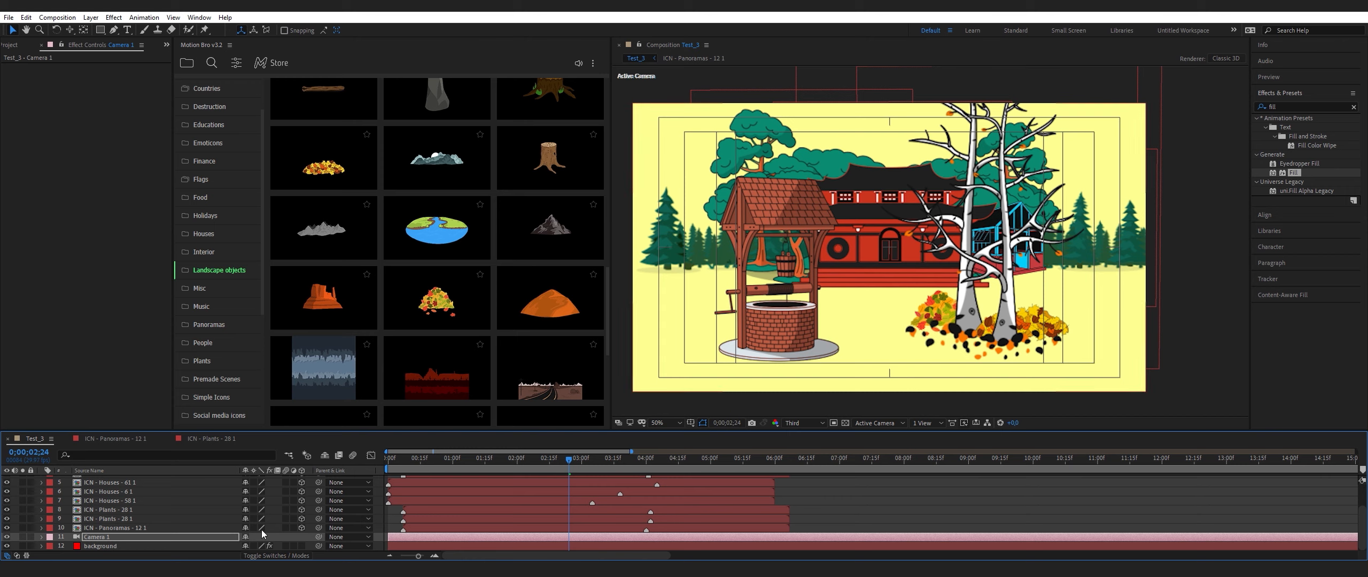
pyautogui.click(115, 527)
pyautogui.scroll(3, 107, 502)
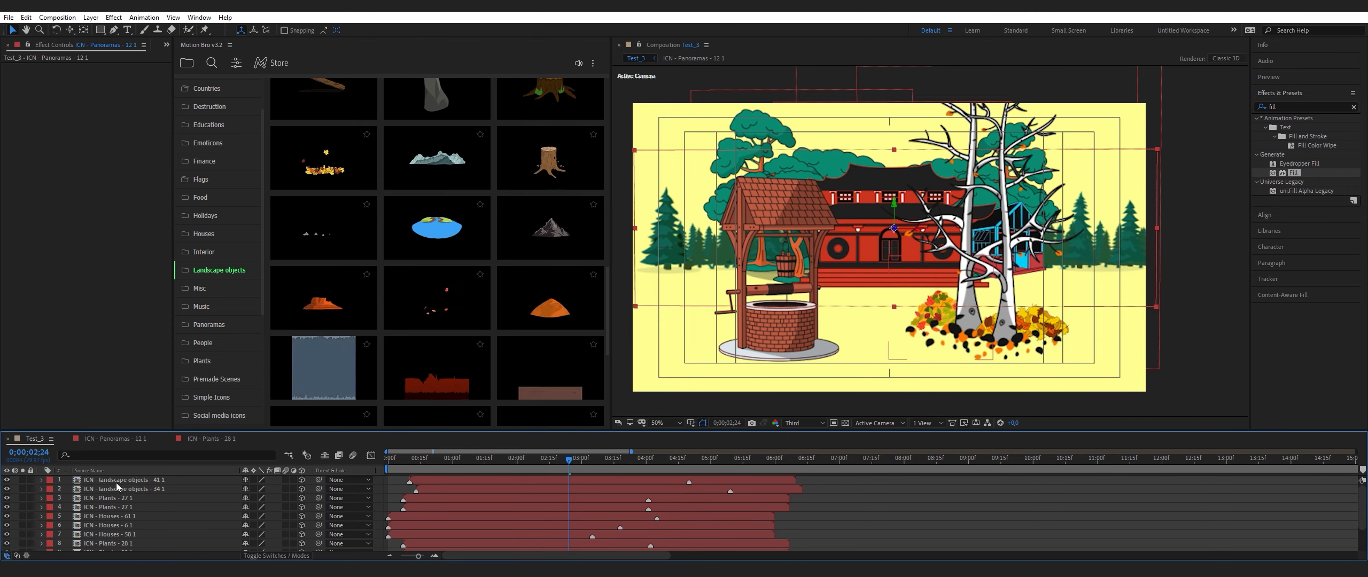
pyautogui.hotkey('ctrl', 'a')
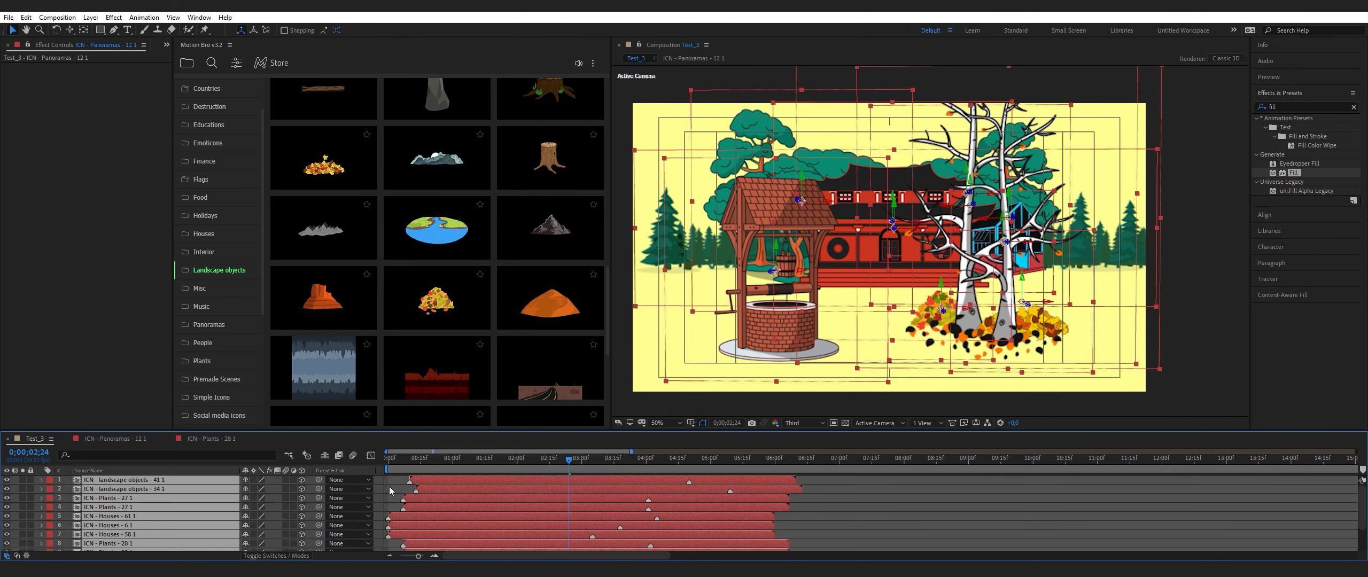
pyautogui.rightClick(691, 482)
pyautogui.click(726, 413)
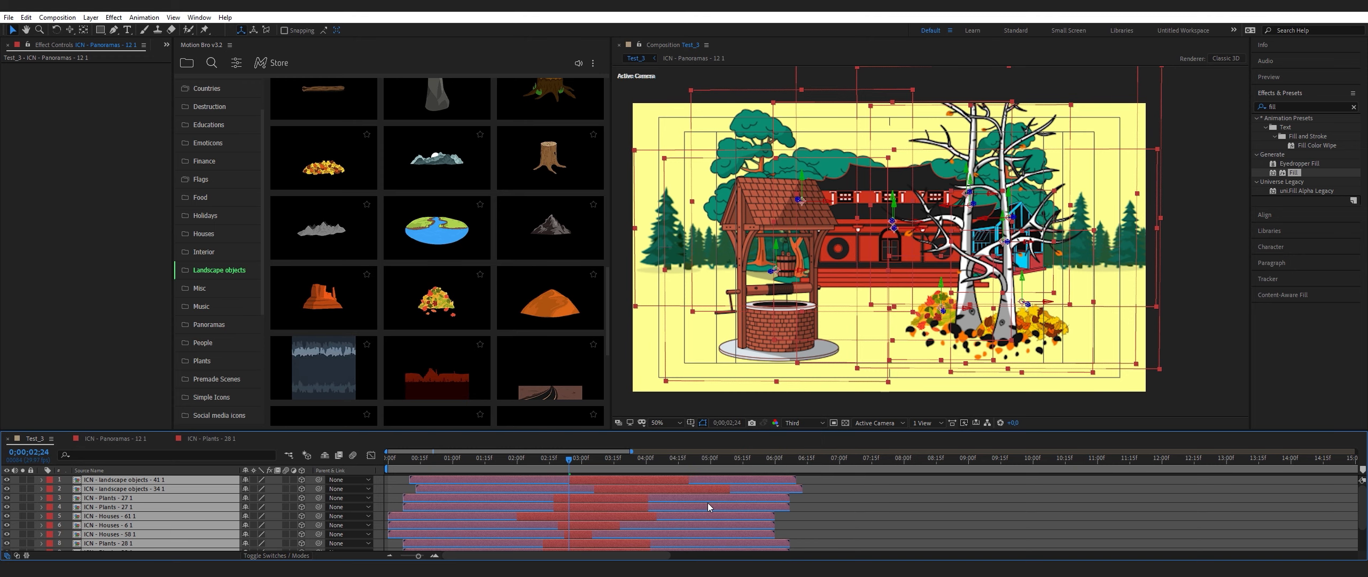
pyautogui.moveTo(795, 480); pyautogui.dragTo(1240, 474)
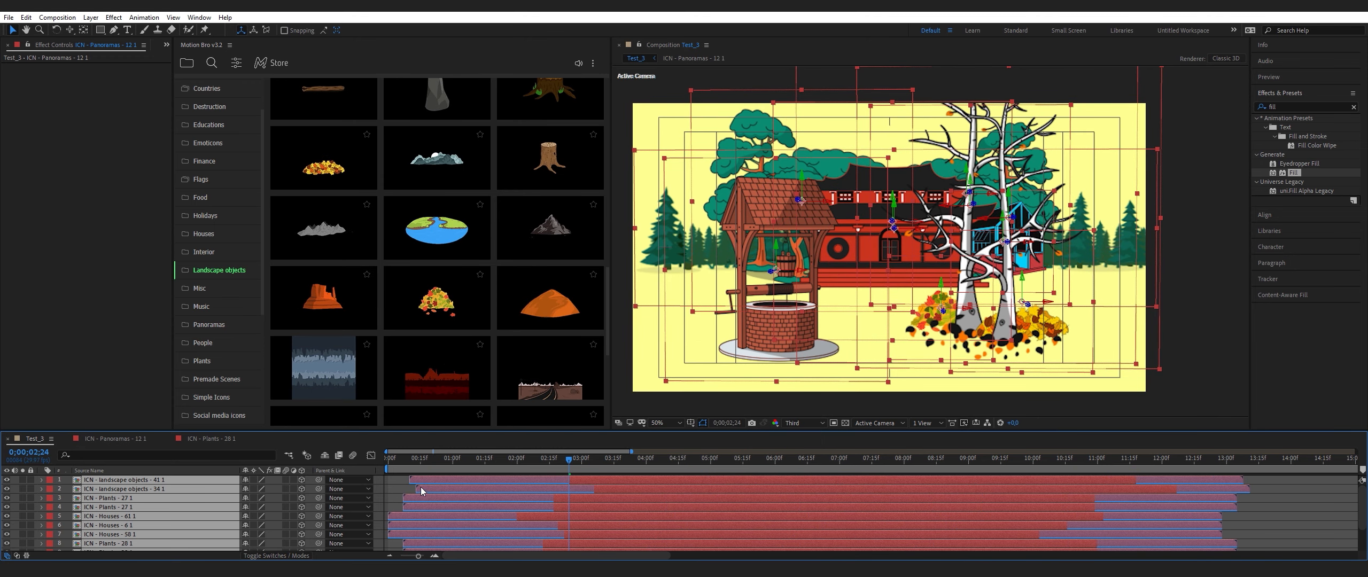
pyautogui.click(398, 483)
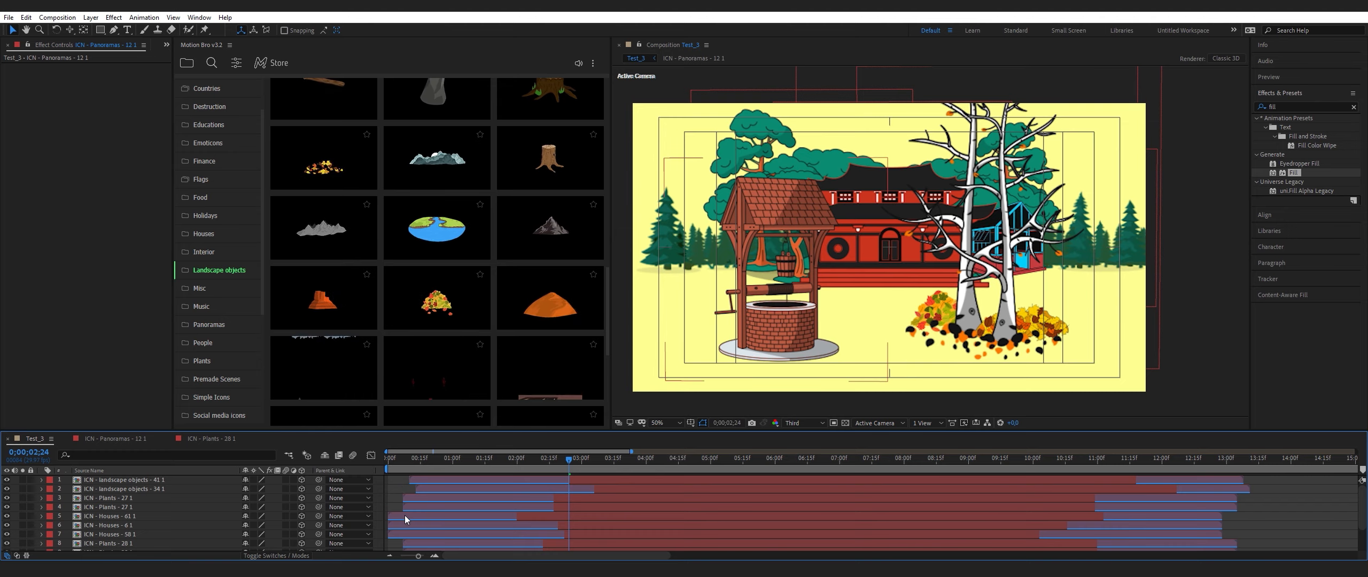
# Shift the two ICN - Plants - 28 1 layers to start at about 1.1 and 0.7 seconds
pyautogui.scroll(-3, 404, 515)
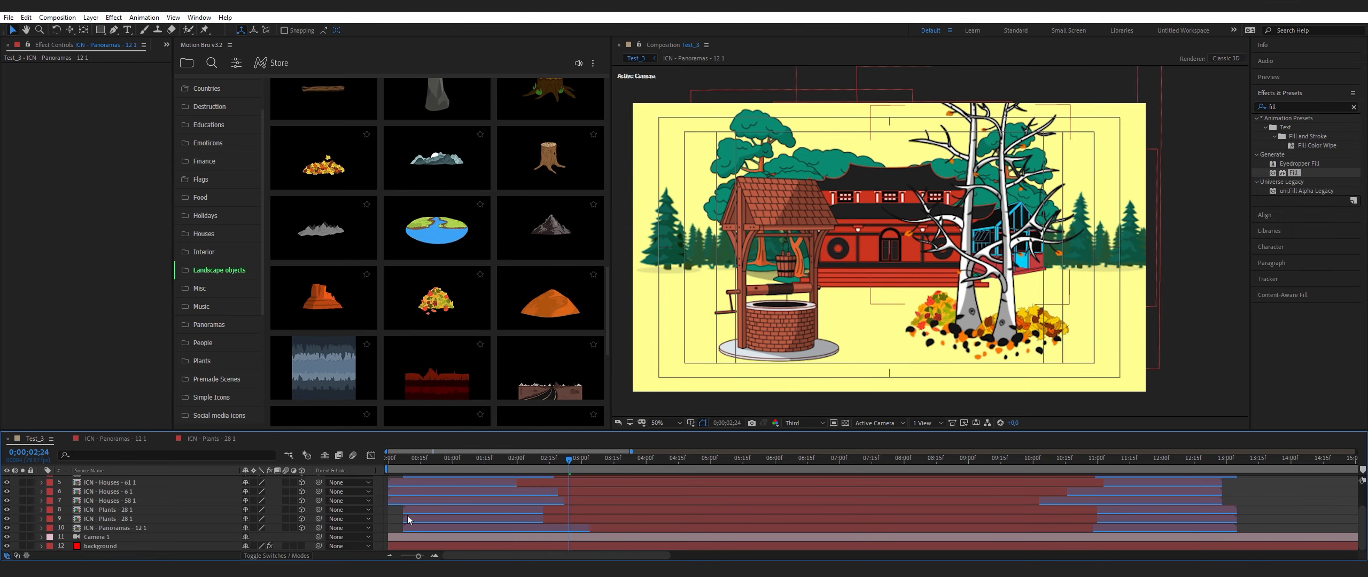
pyautogui.click(419, 510)
pyautogui.moveTo(423, 511); pyautogui.dragTo(479, 520)
pyautogui.click(450, 520)
pyautogui.click(407, 509)
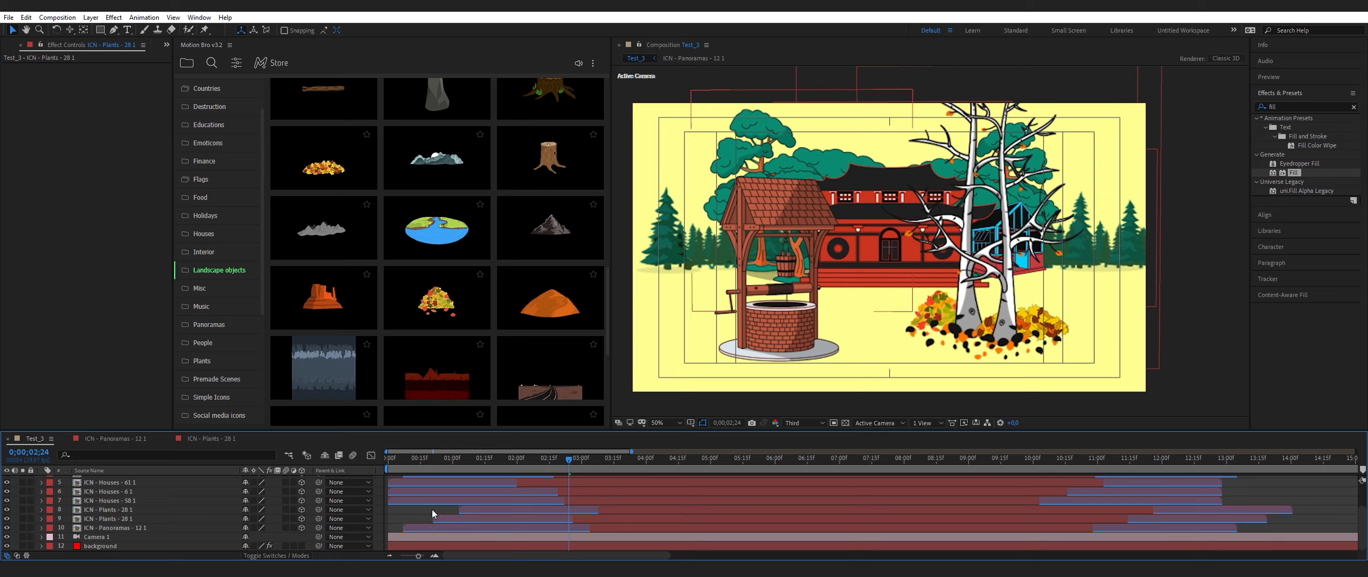
# Preview the camera animation and show the frame at 0;00;01;18 in Full resolution
pyautogui.press('space')
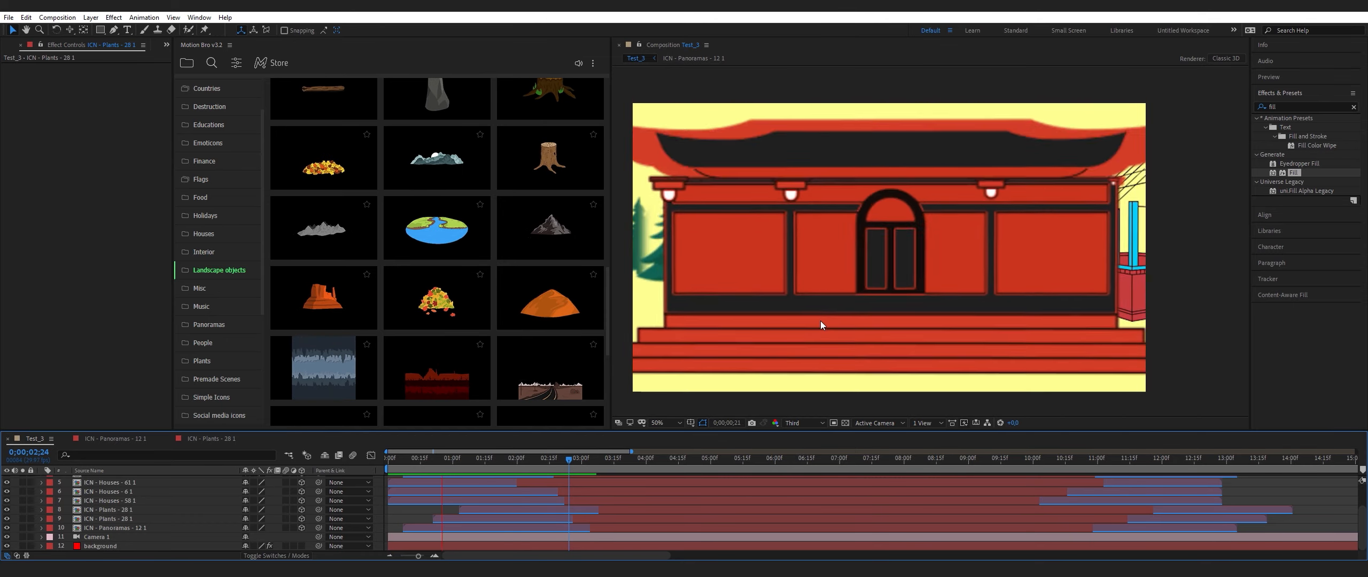
pyautogui.press('space')
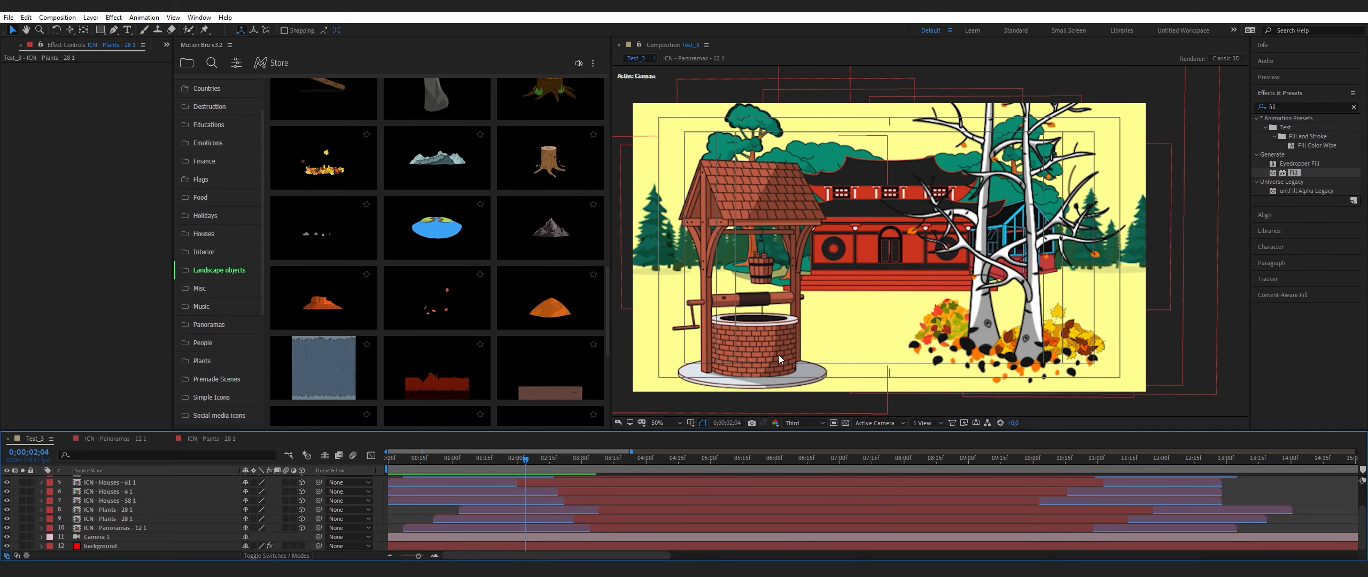
pyautogui.moveTo(526, 462); pyautogui.dragTo(493, 466)
pyautogui.click(803, 423)
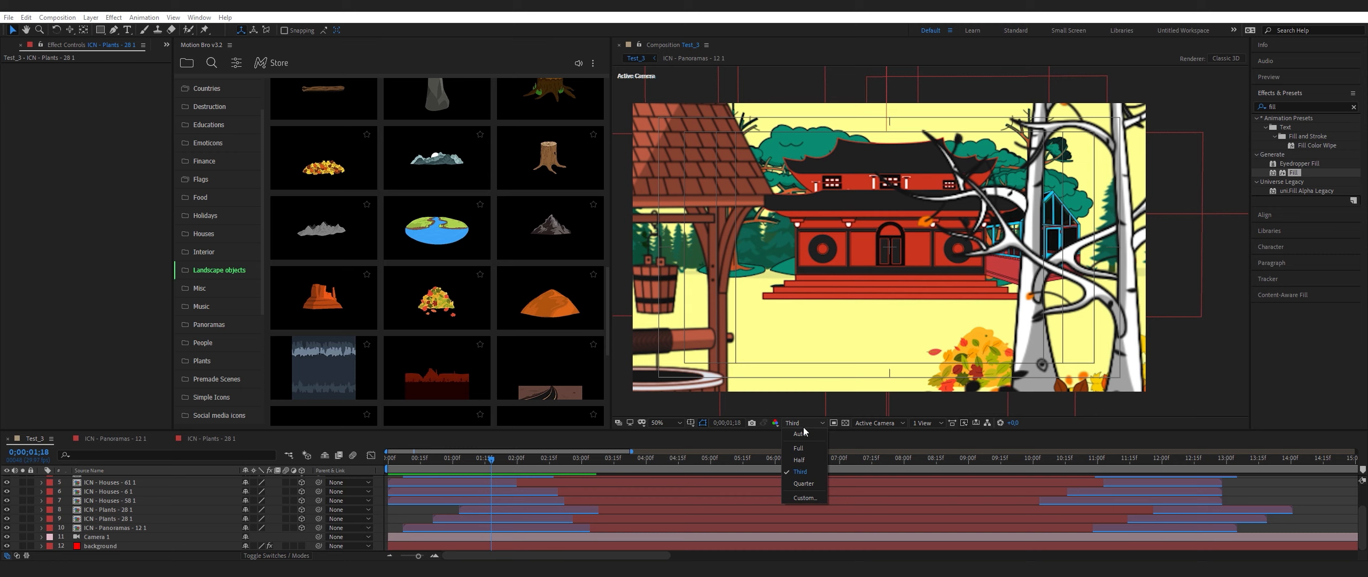
pyautogui.click(801, 450)
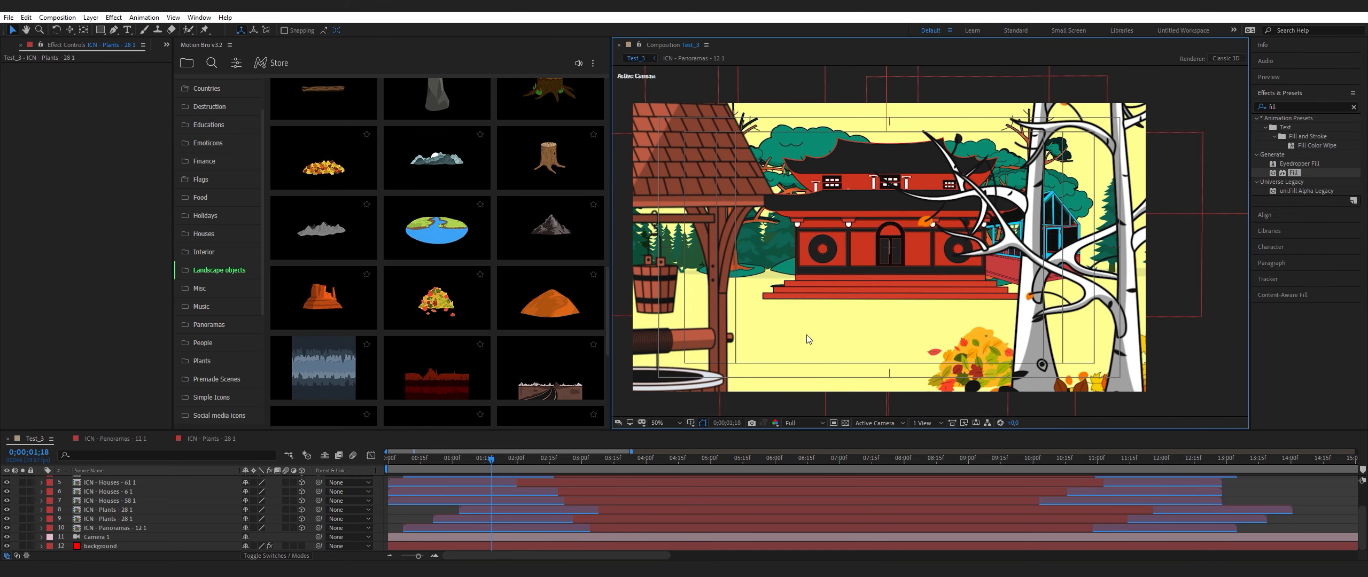
# Move the well layer, ICN - Houses - 61 1, to the top of the layer stack and enable Collapse Transformations on it
pyautogui.moveTo(769, 324); pyautogui.dragTo(926, 359)
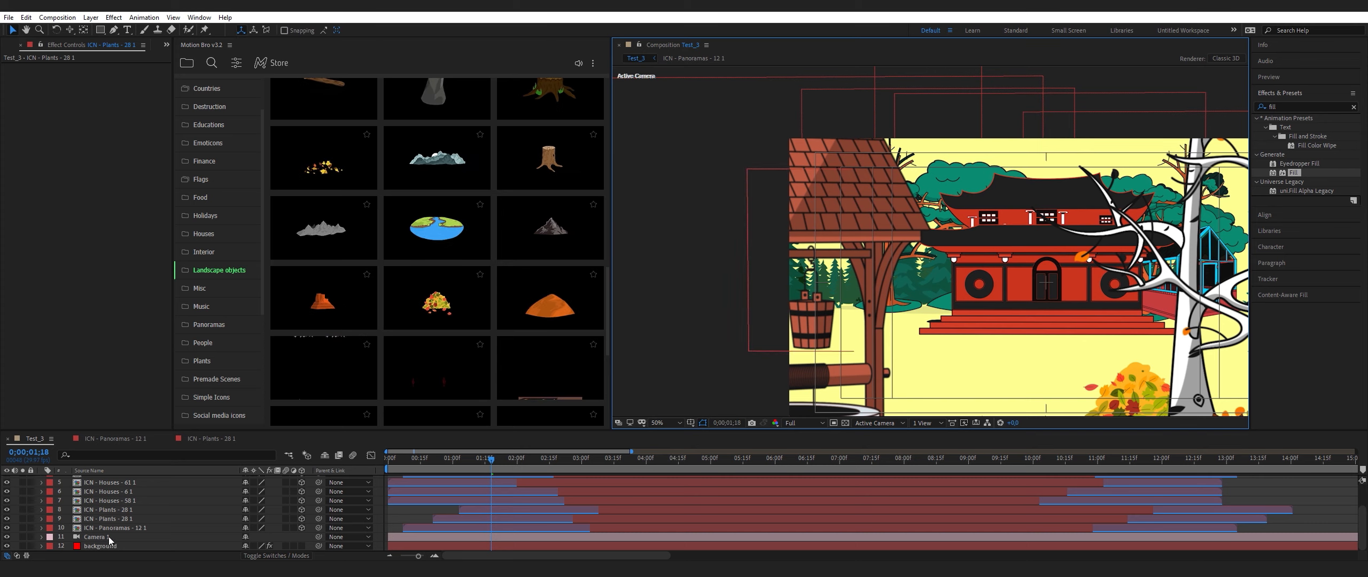
pyautogui.scroll(1, 104, 534)
pyautogui.click(102, 510)
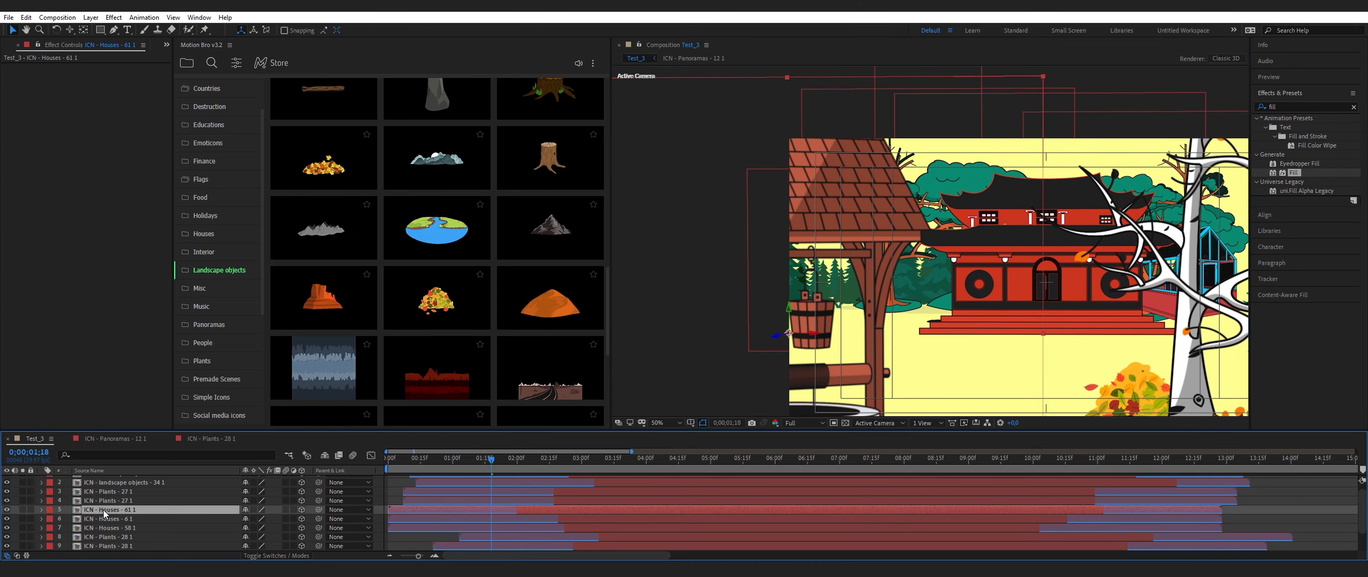
pyautogui.moveTo(103, 510); pyautogui.dragTo(123, 480)
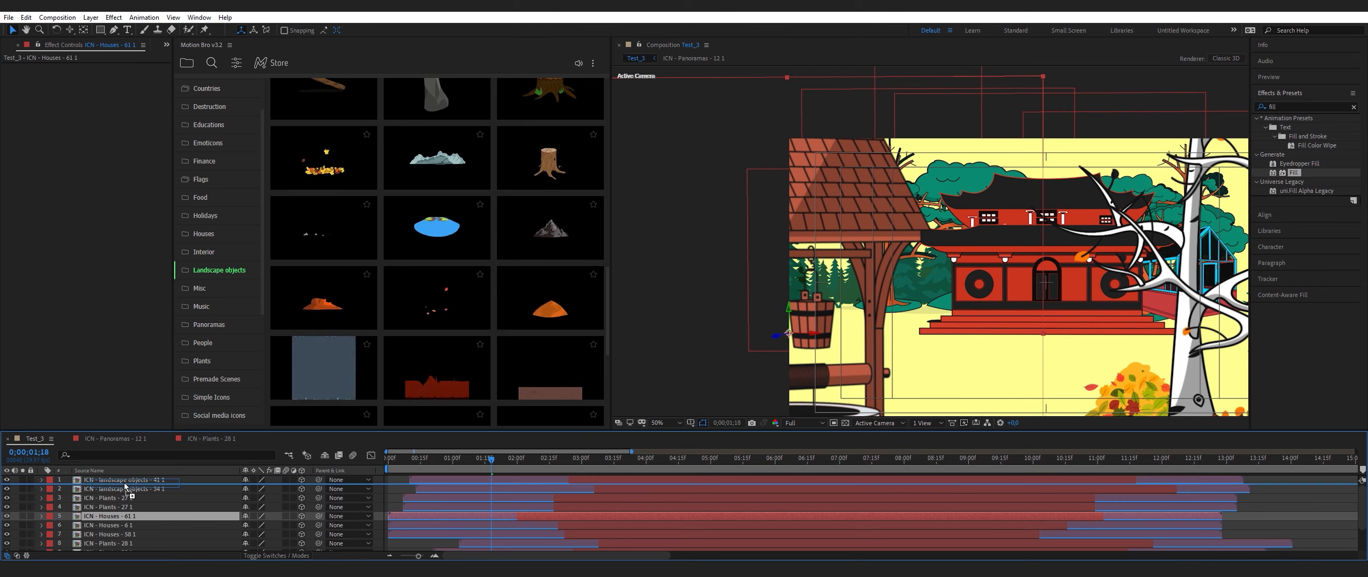
pyautogui.click(253, 480)
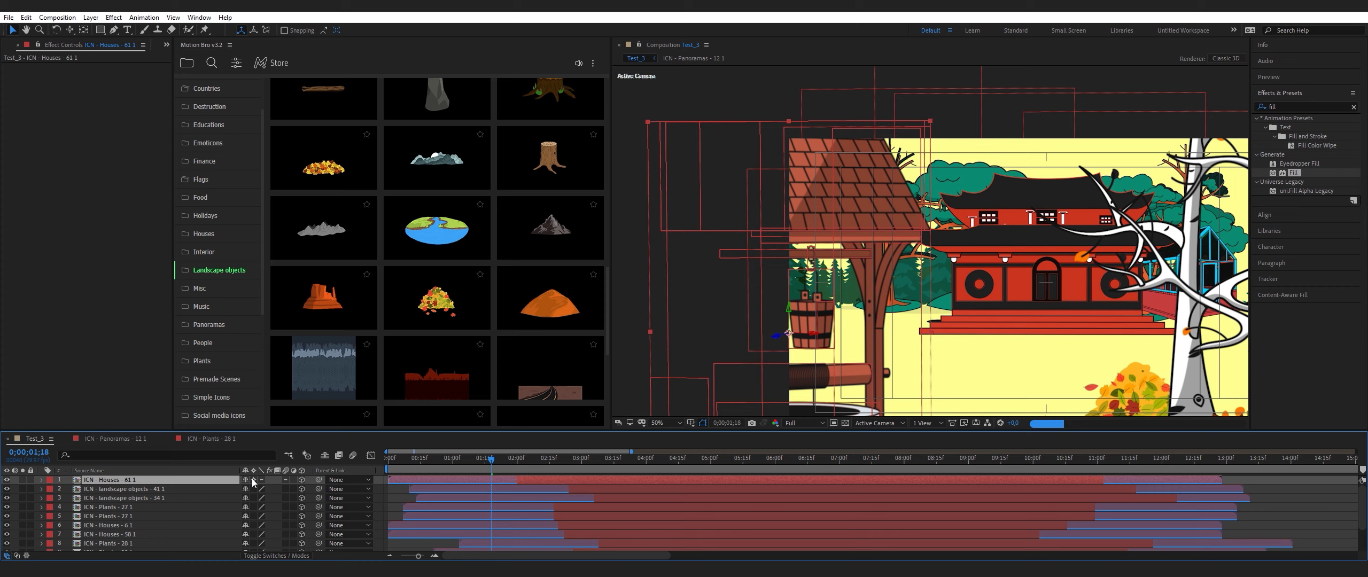
# Move ICN - landscape objects - 41 1 below both ICN - Plants - 27 1 layers and ICN - landscape objects - 34 1 between them
pyautogui.moveTo(895, 378); pyautogui.dragTo(719, 355)
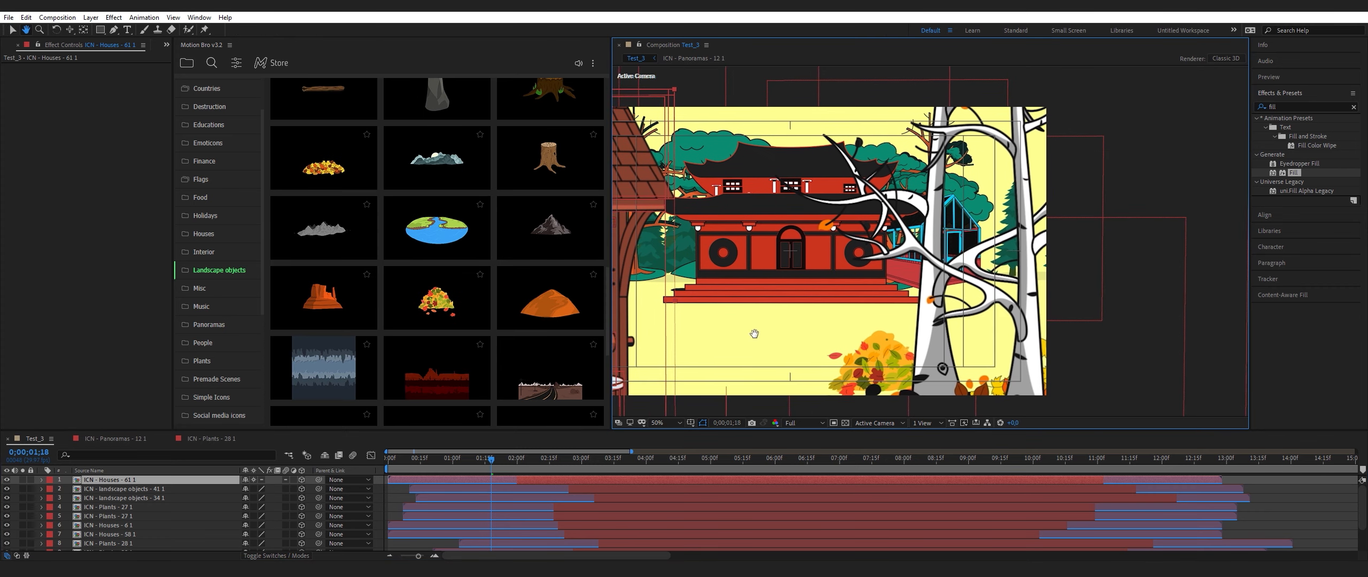
pyautogui.click(122, 489)
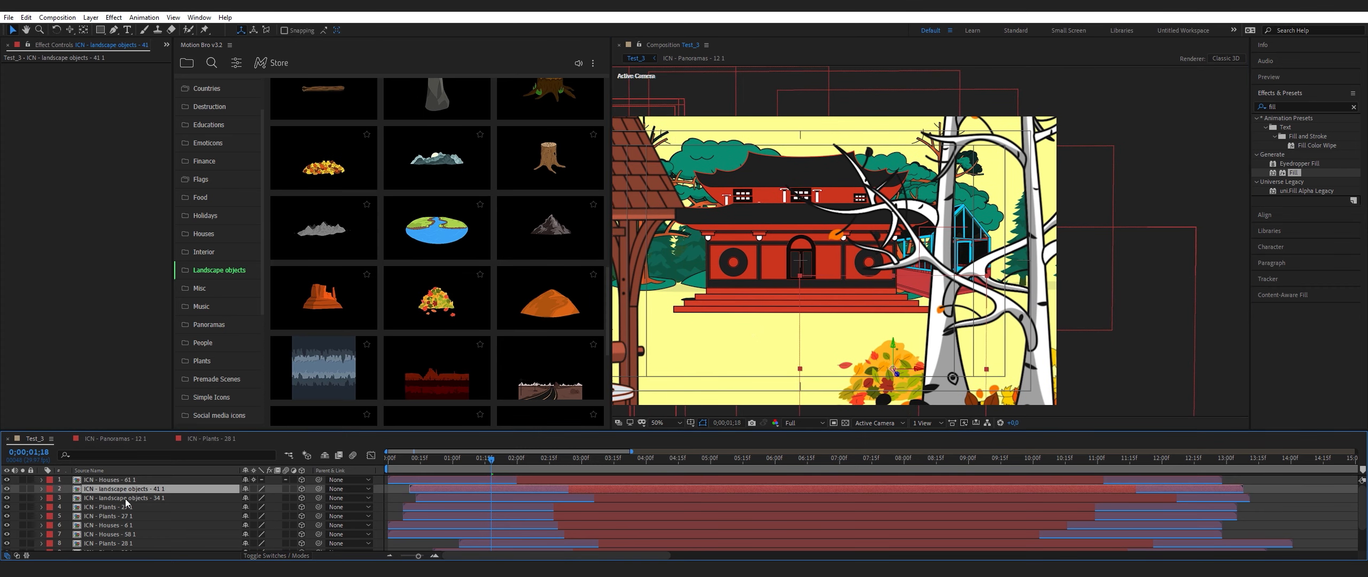
pyautogui.moveTo(117, 489); pyautogui.dragTo(121, 517)
pyautogui.click(125, 489)
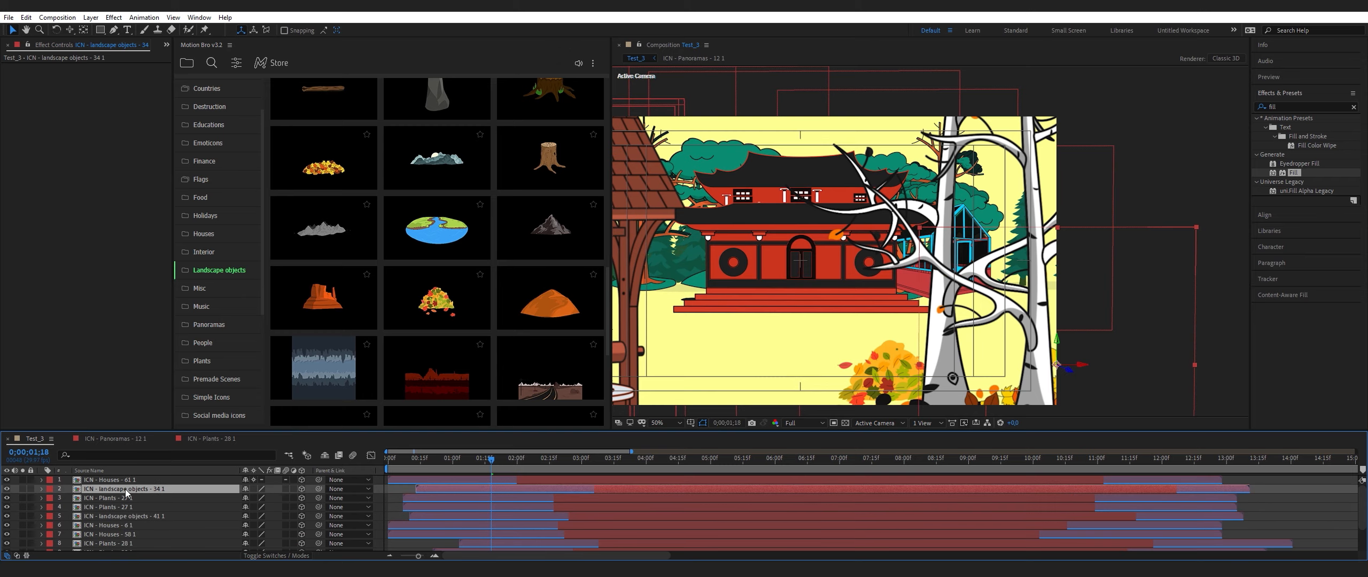
pyautogui.moveTo(125, 490); pyautogui.dragTo(124, 502)
pyautogui.click(118, 489)
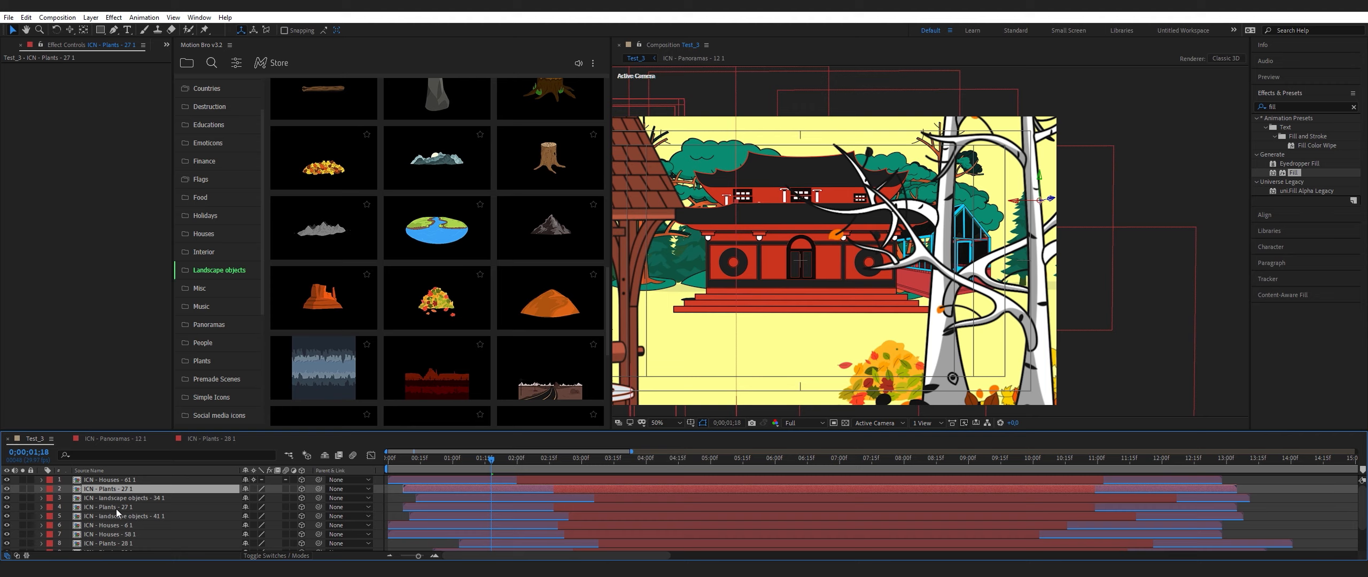
# Enable Collapse Transformations on both ICN - Plants - 27 1 layers
pyautogui.click(115, 507)
pyautogui.click(114, 489)
pyautogui.keyDown('ctrl'); pyautogui.click(115, 505); pyautogui.keyUp('ctrl')
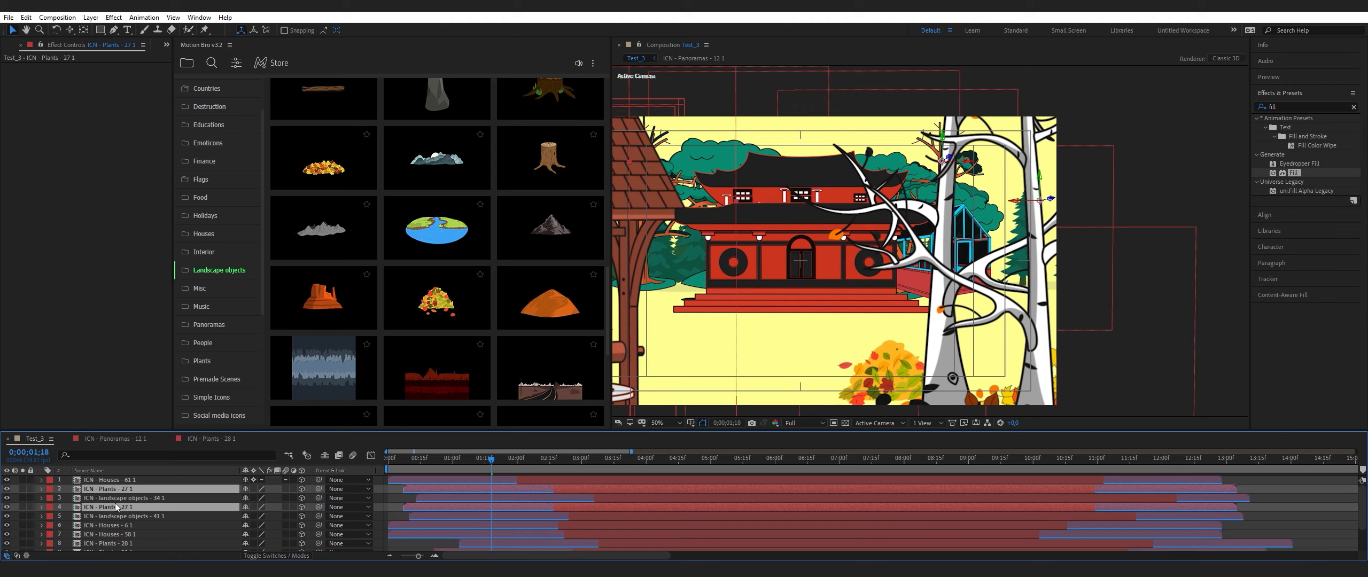
pyautogui.click(253, 488)
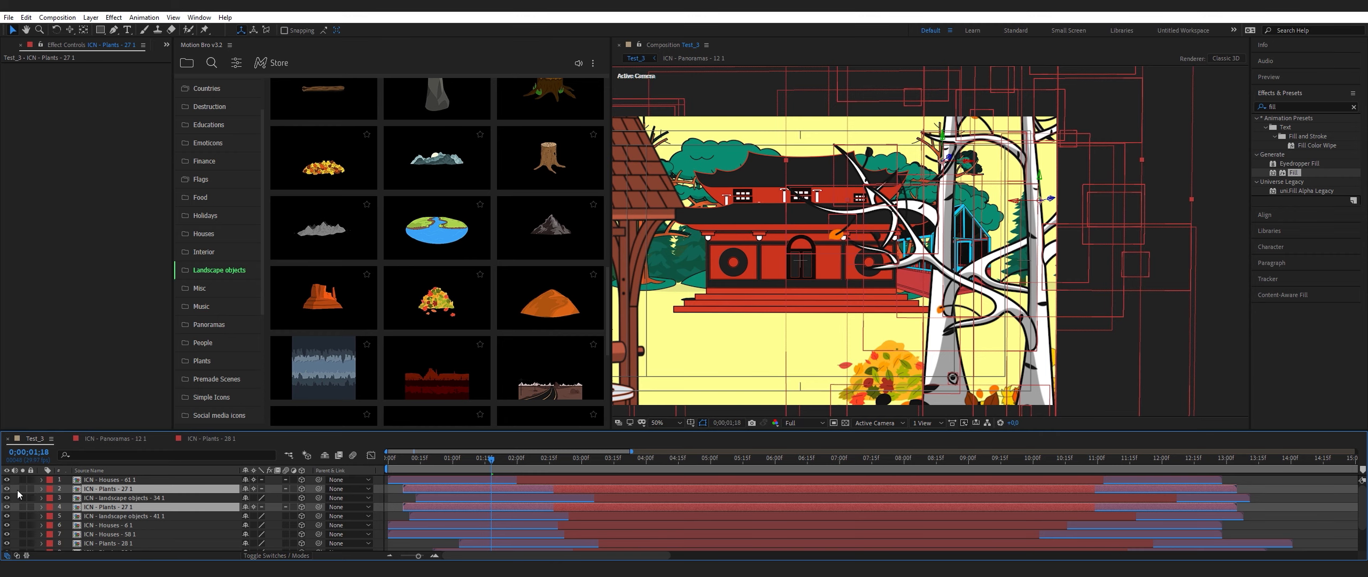
pyautogui.click(14, 491)
pyautogui.moveTo(746, 354); pyautogui.dragTo(837, 354)
# Turn off Depth of Field in the options of Camera 1
pyautogui.scroll(-3, 65, 516)
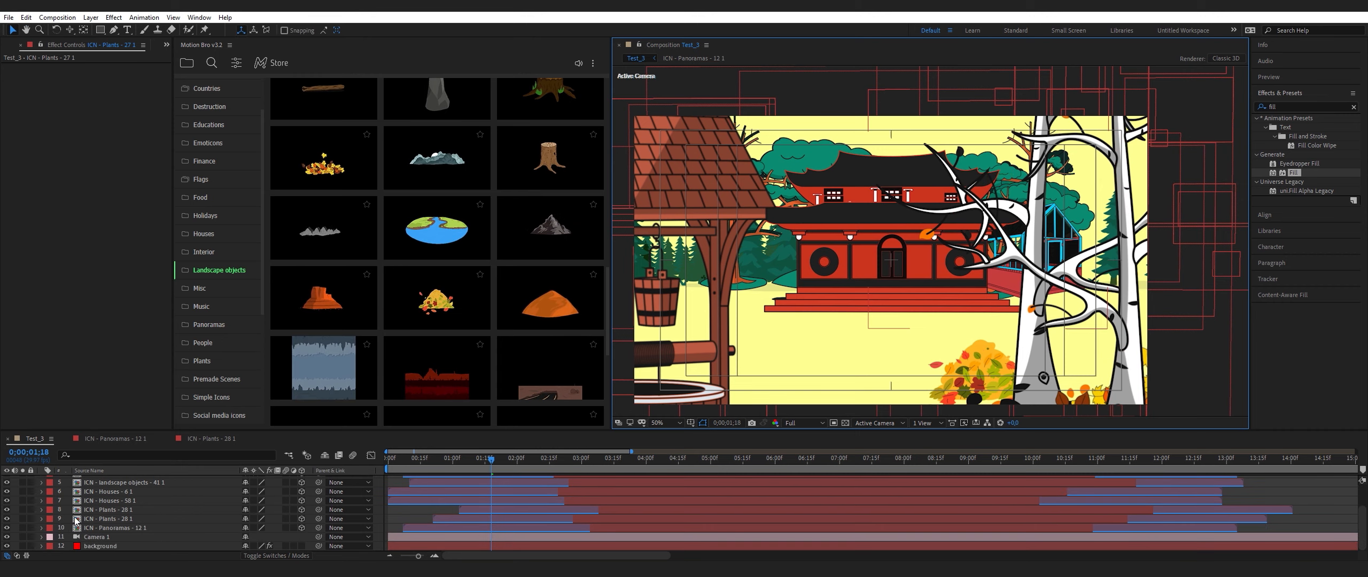
pyautogui.click(41, 536)
pyautogui.click(51, 490)
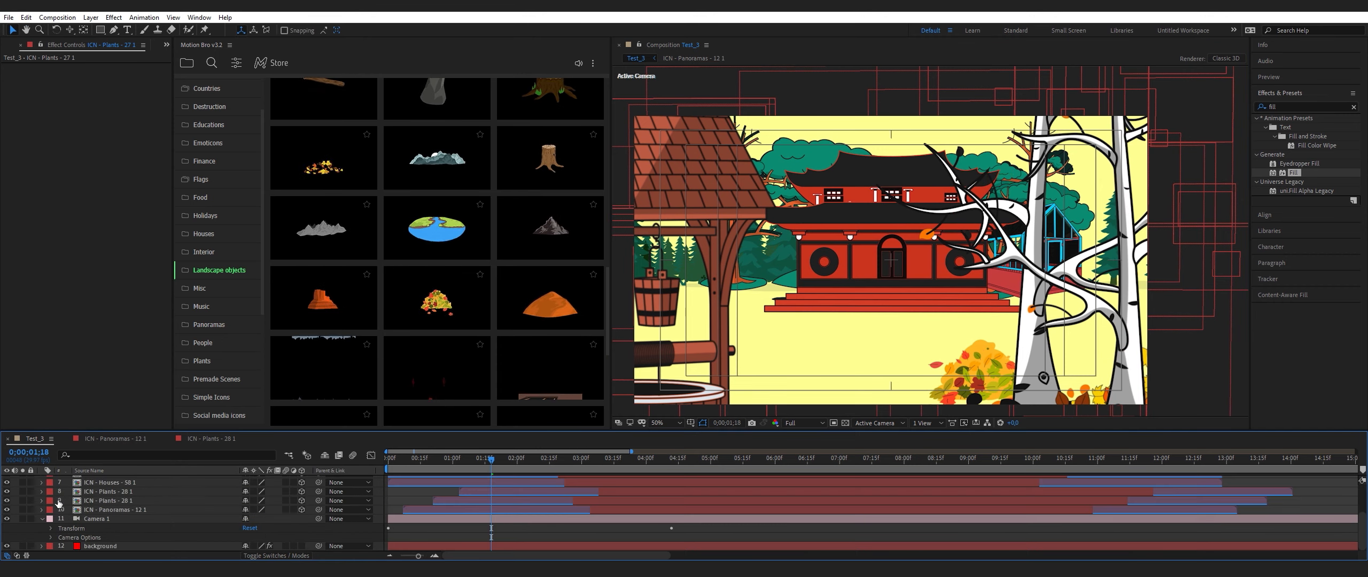
pyautogui.click(52, 535)
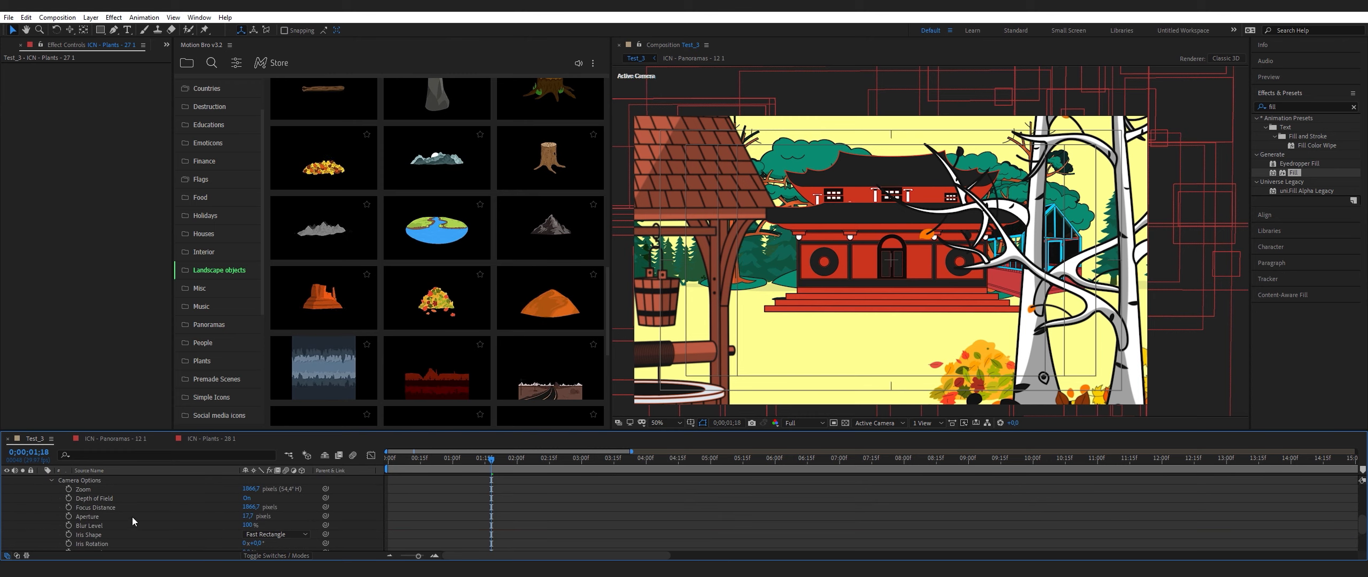
pyautogui.click(247, 498)
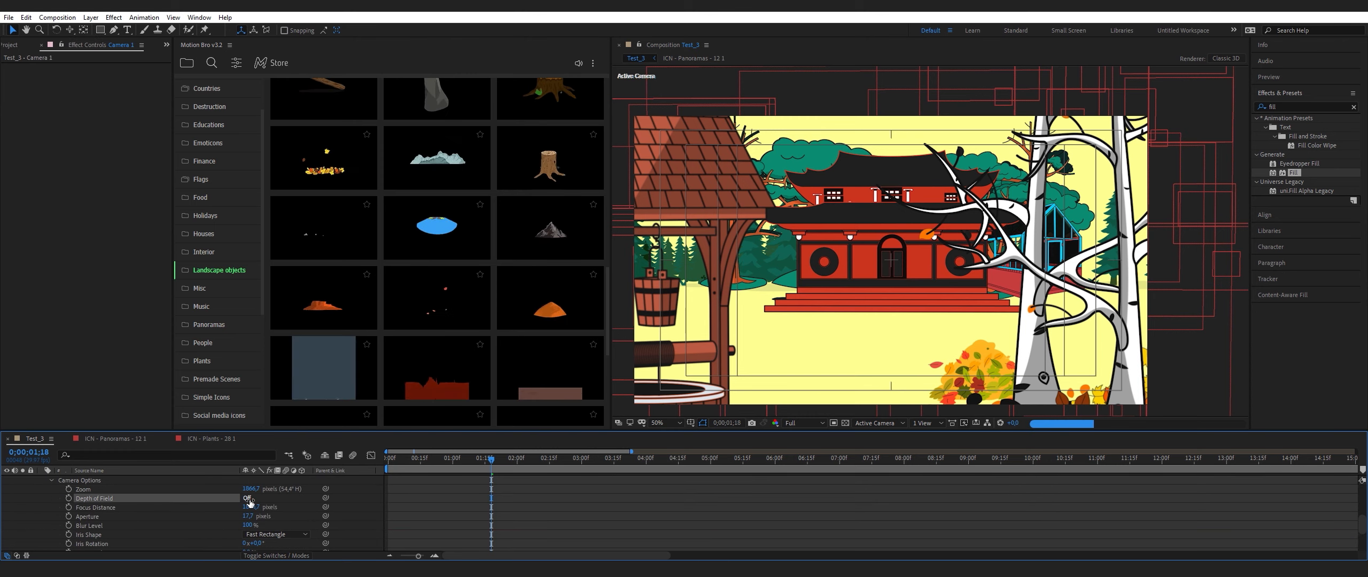
pyautogui.scroll(3, 52, 511)
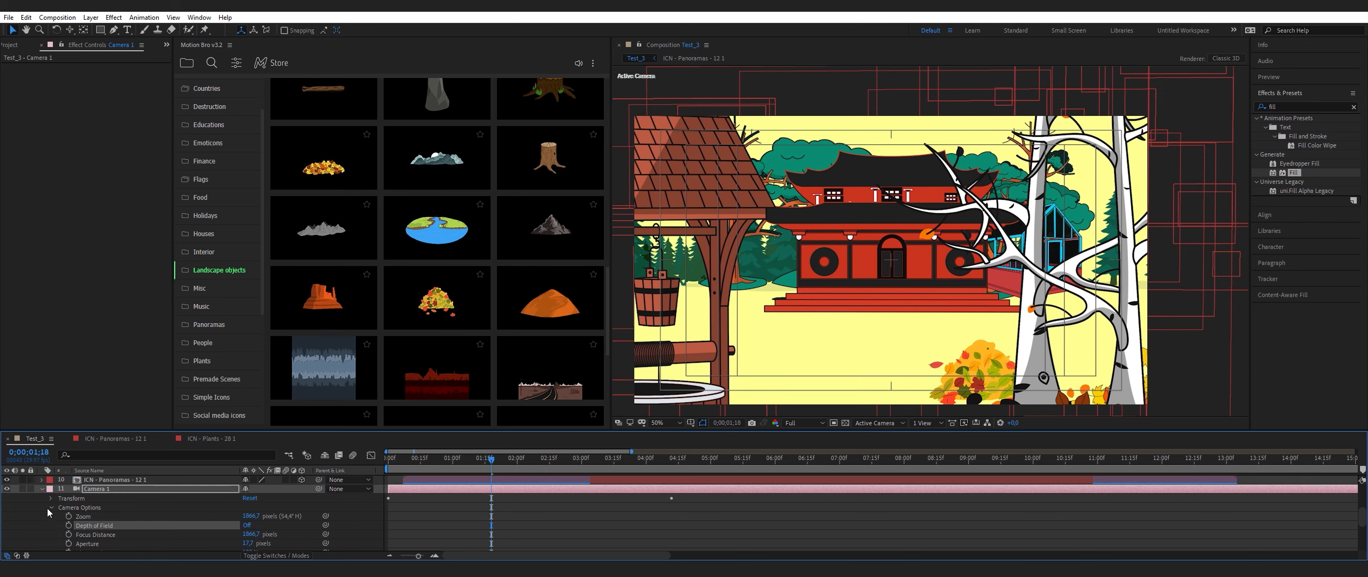
pyautogui.click(42, 489)
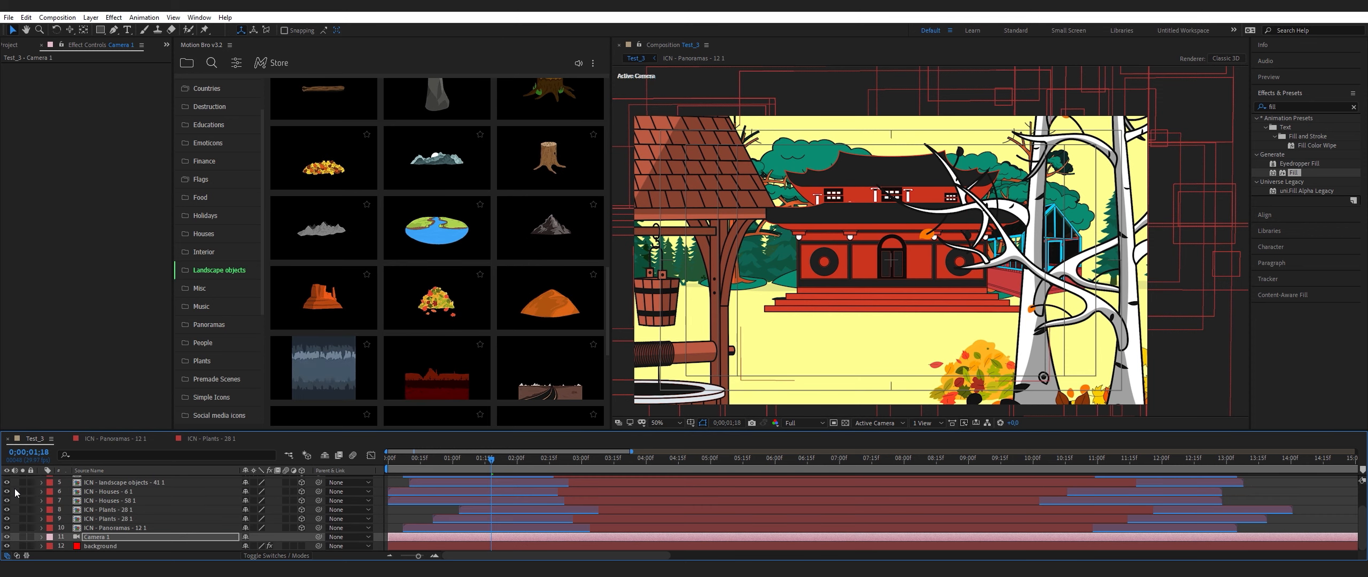
pyautogui.press('h')
pyautogui.moveTo(883, 331); pyautogui.dragTo(900, 314)
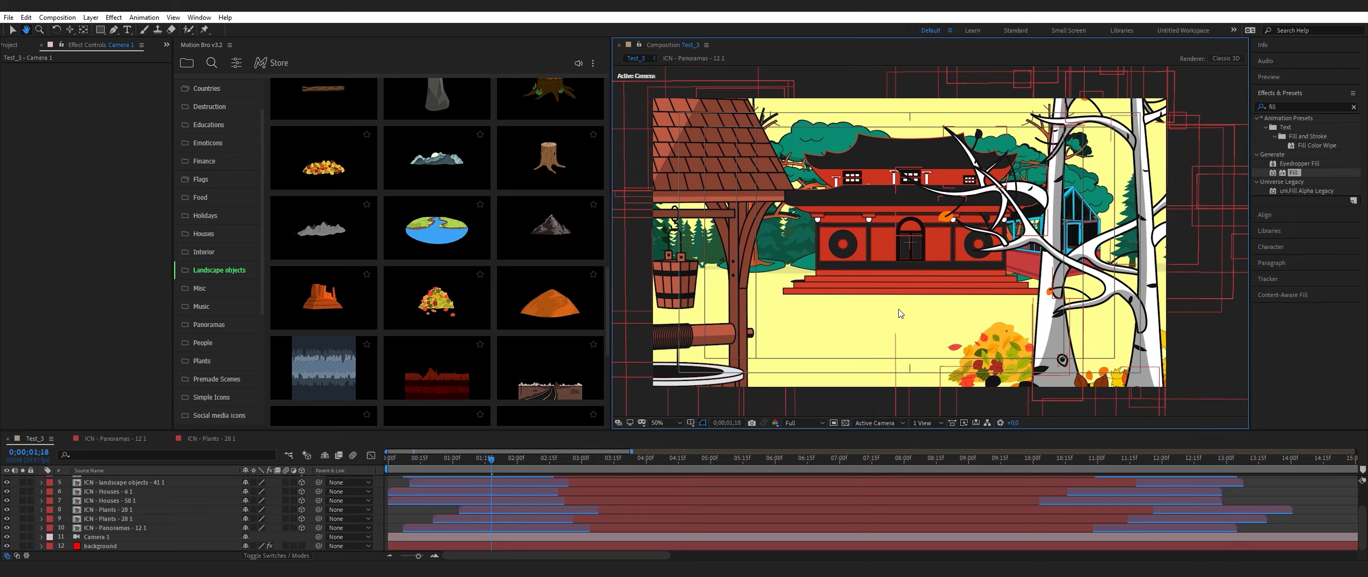
# Preview the Test_3 animation in a maximized composition view
pyautogui.press('`')
pyautogui.press('space')
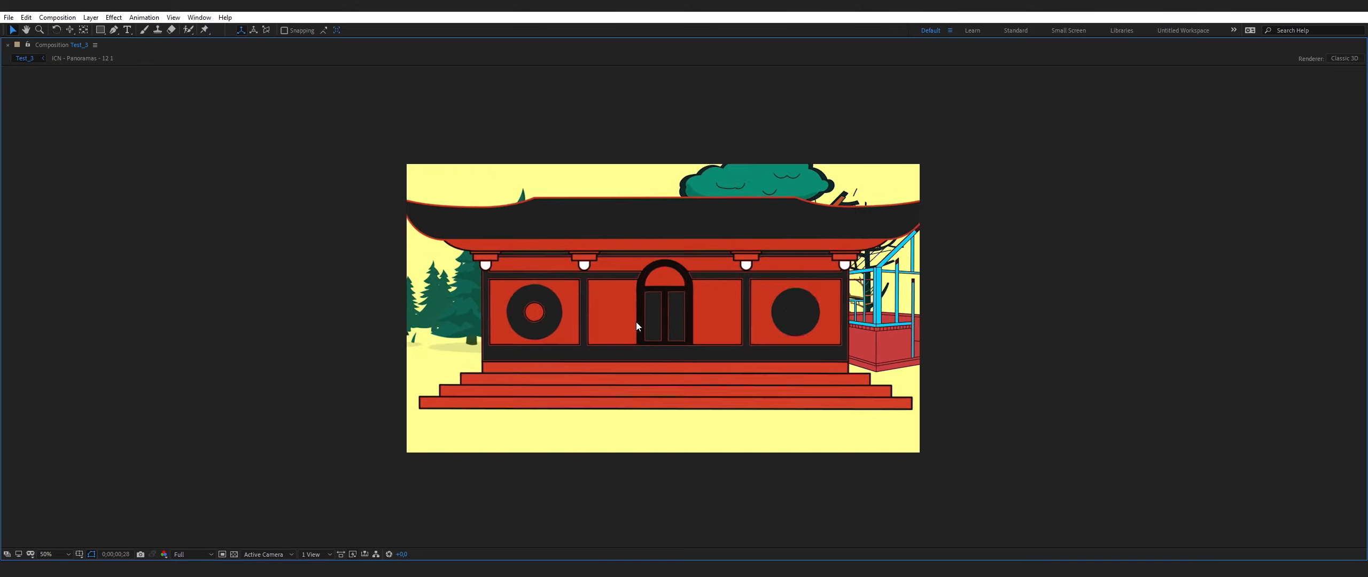
pyautogui.press('`')
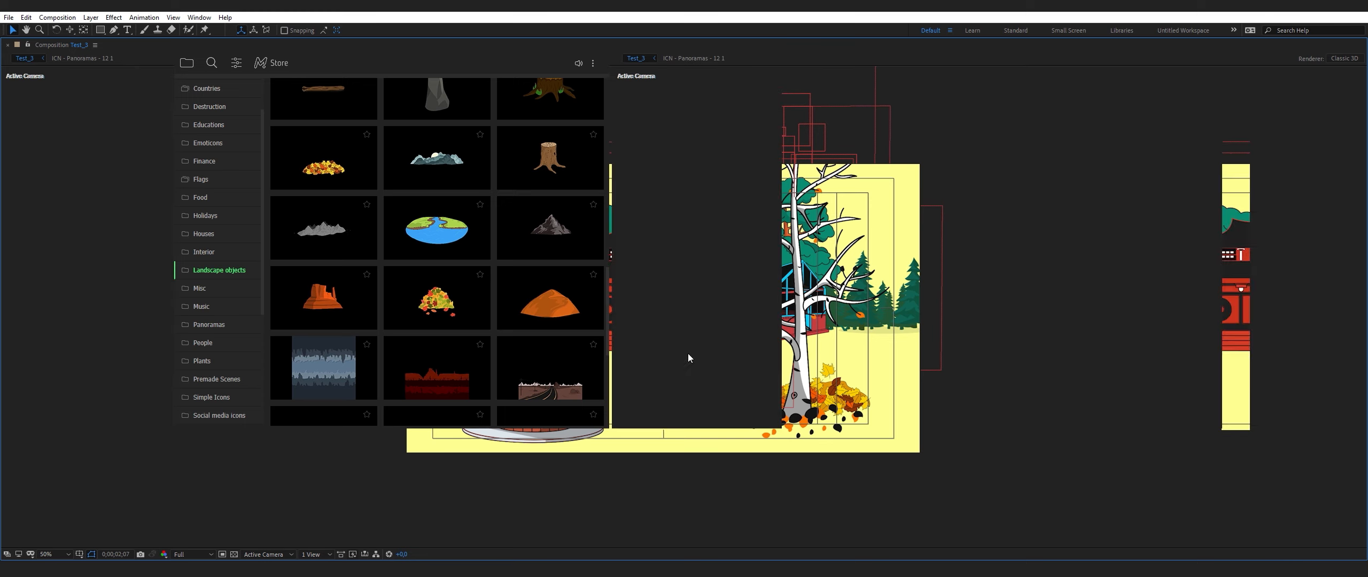
# At Quarter preview resolution, push ICN - landscape objects - 34 1 and the lower ICN - Plants - 27 1 layer farther back in depth
pyautogui.click(795, 421)
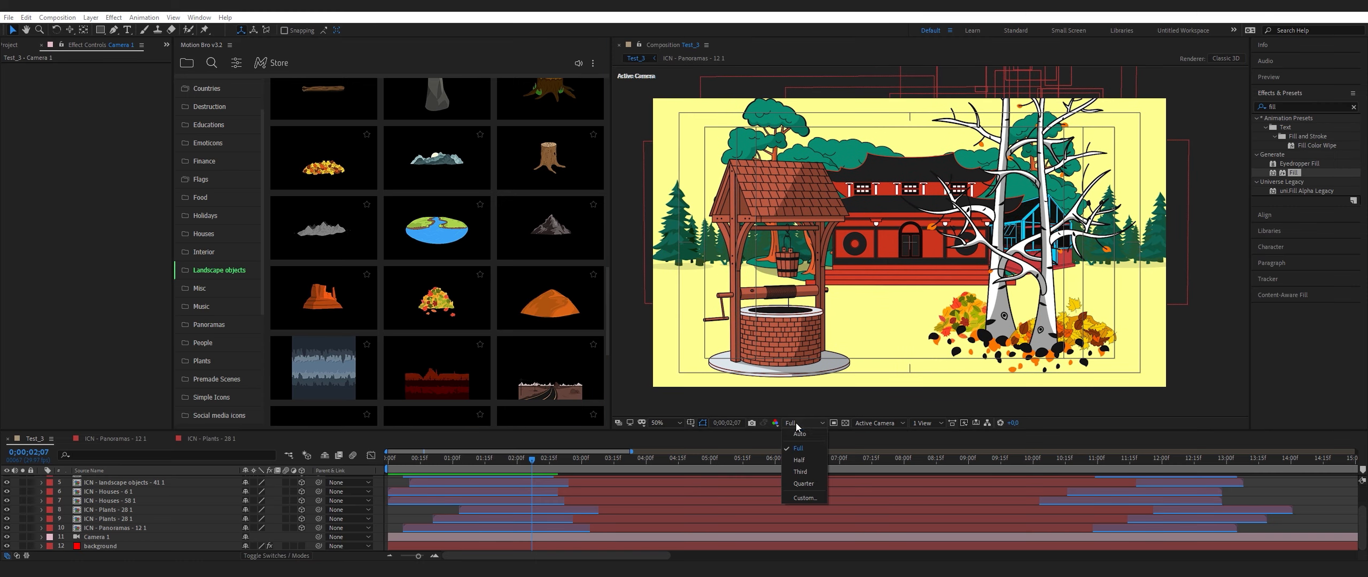
pyautogui.click(800, 484)
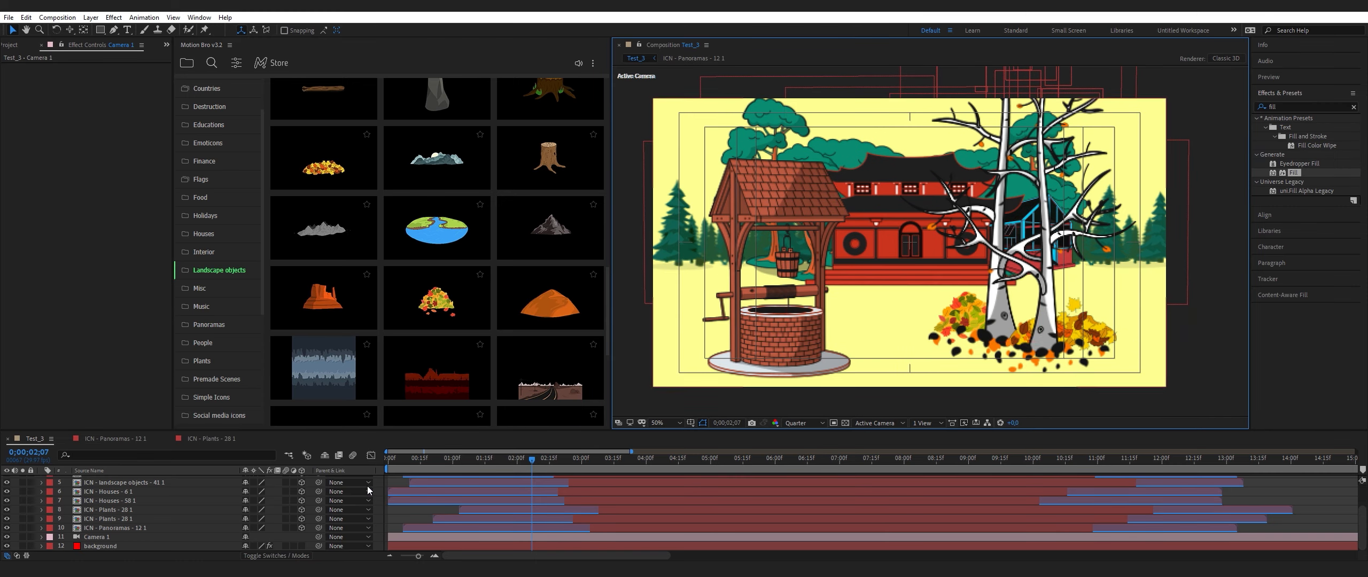
pyautogui.scroll(3, 85, 507)
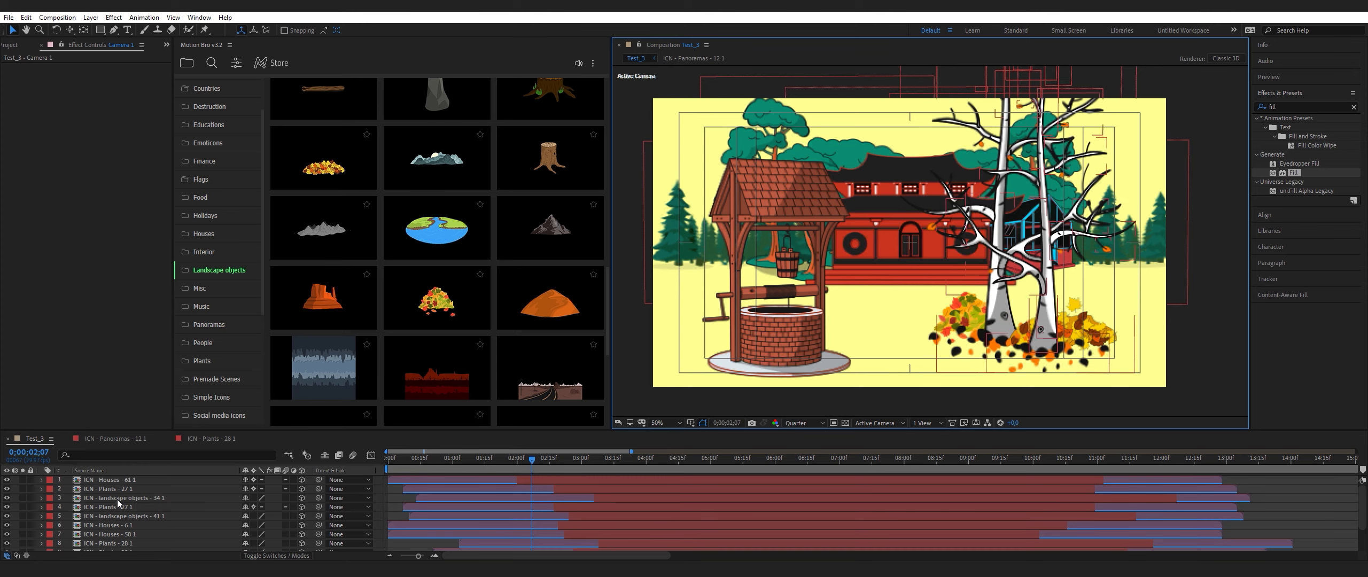
pyautogui.click(114, 499)
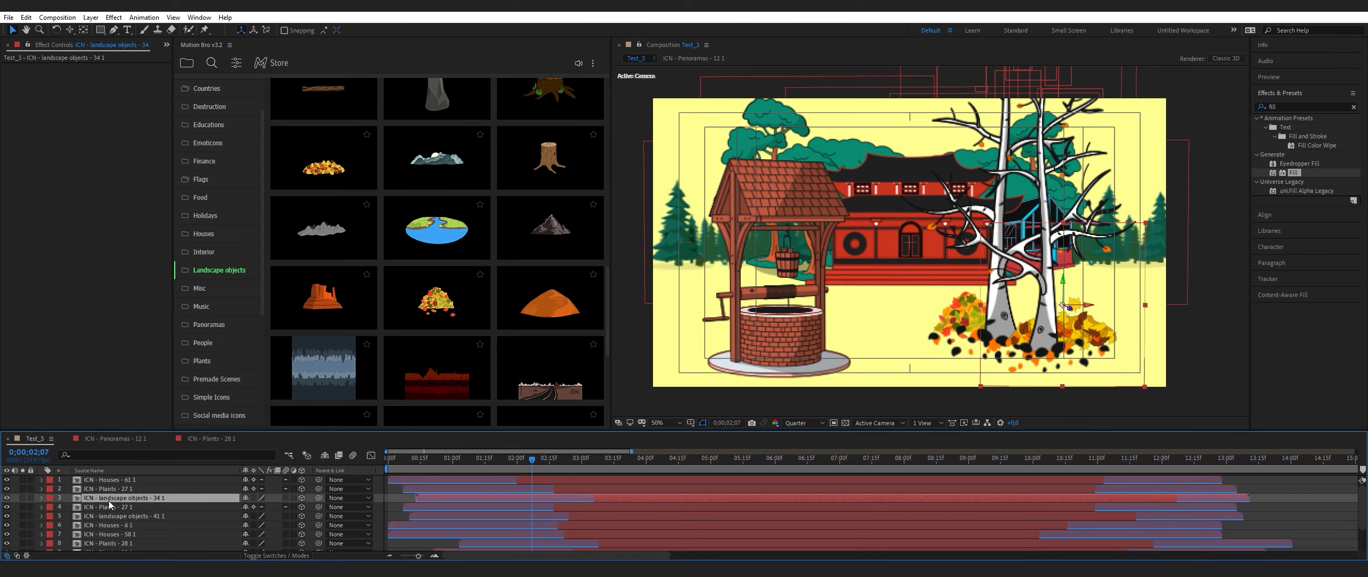
pyautogui.keyDown('shift'); pyautogui.click(114, 506); pyautogui.keyUp('shift')
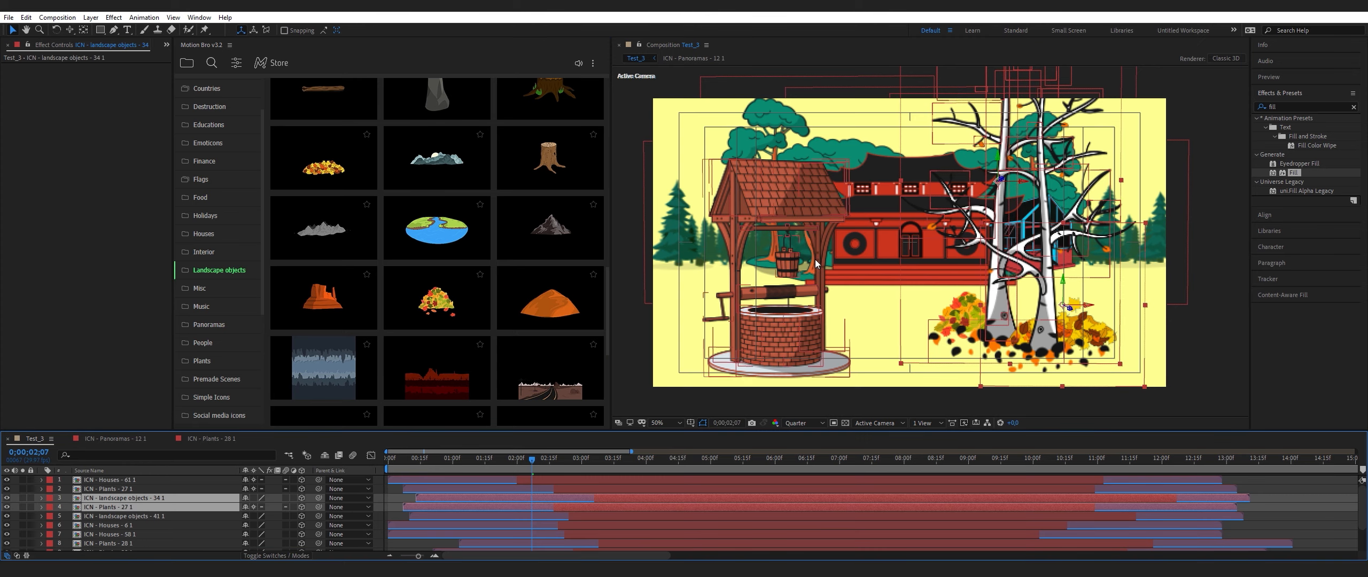
pyautogui.moveTo(1001, 180); pyautogui.dragTo(921, 212)
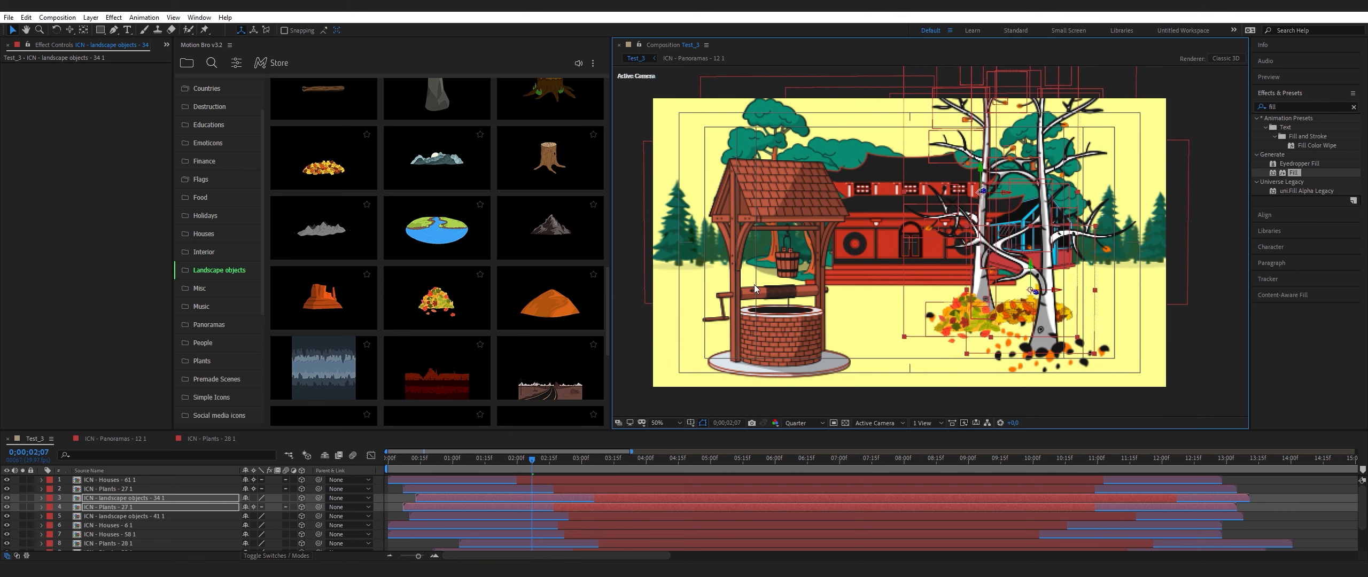
# Place ICN - landscape objects - 41 1 above the lower ICN - Plants - 27 1 layer and bring it closer to the camera in depth
pyautogui.click(111, 489)
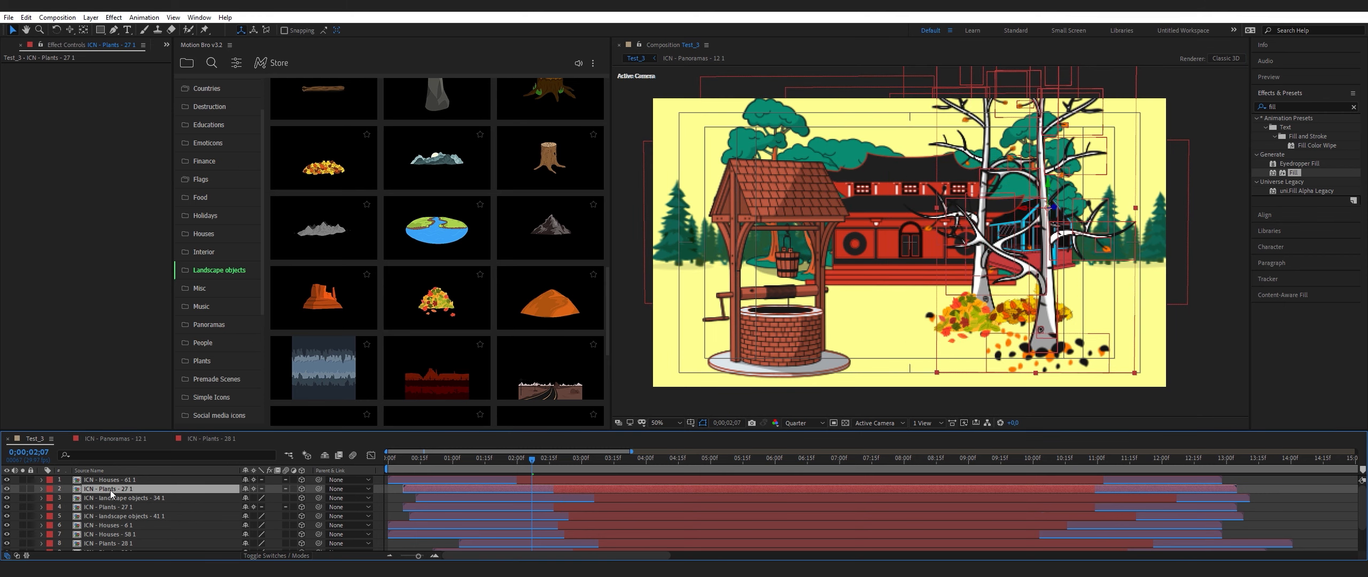
pyautogui.click(103, 516)
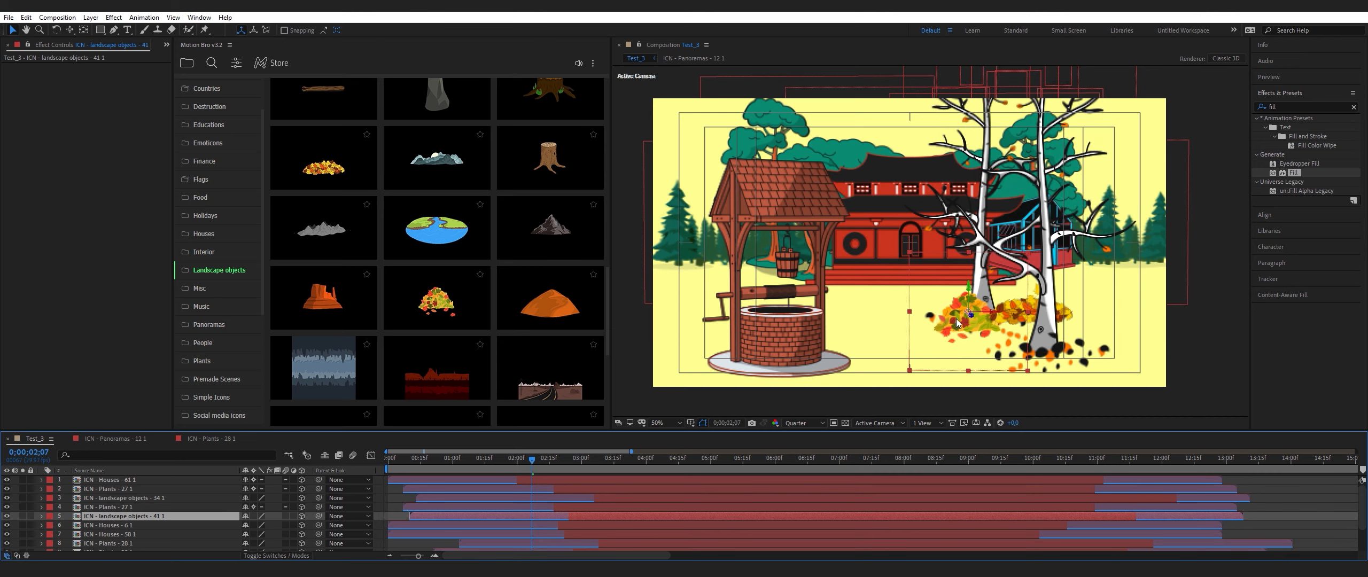
pyautogui.moveTo(120, 516); pyautogui.dragTo(119, 510)
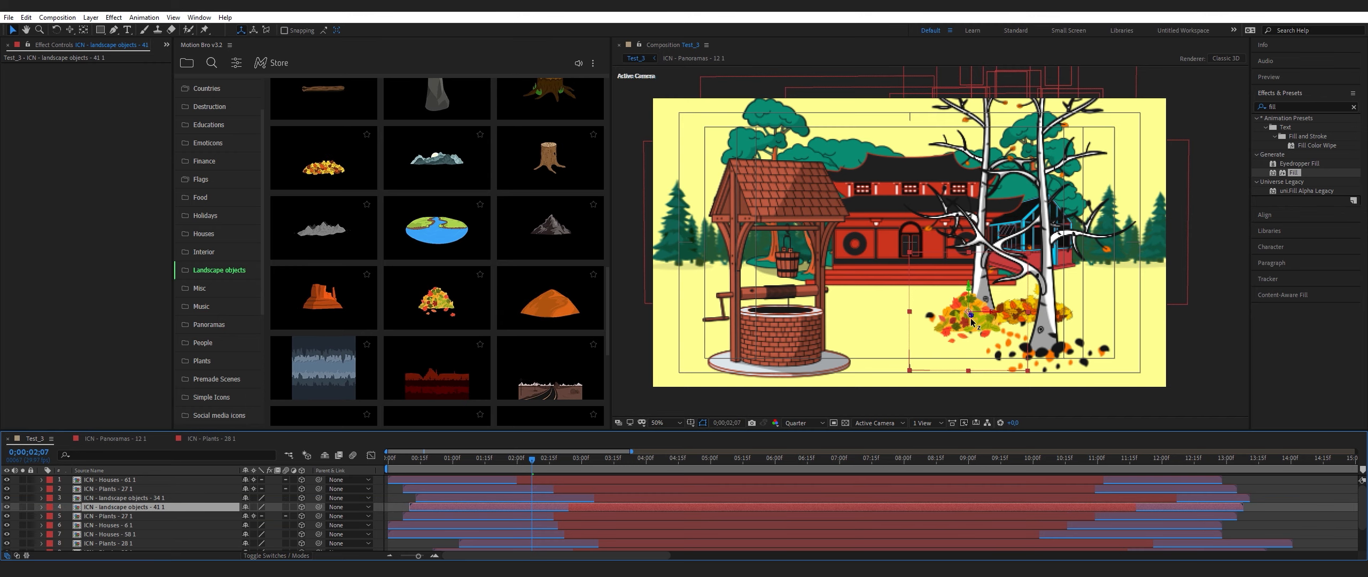
pyautogui.moveTo(972, 317); pyautogui.dragTo(1017, 361)
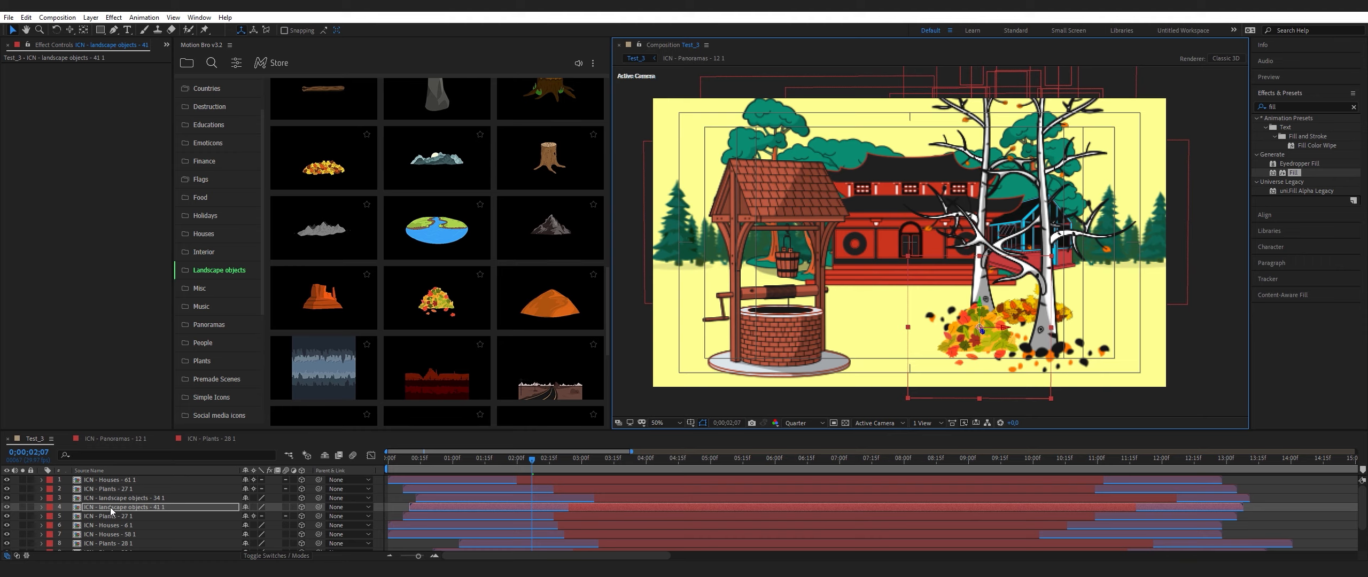
# Move ICN - landscape objects - 34 1 directly below ICN - landscape objects - 41 1 in the layer stack
pyautogui.click(125, 498)
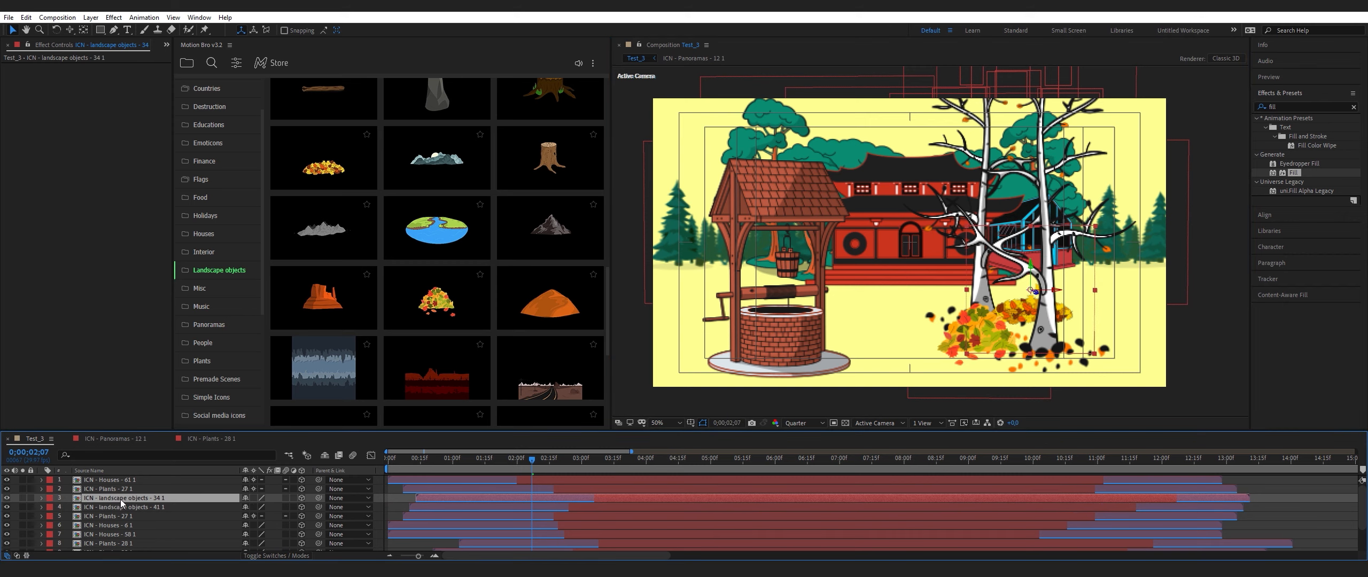
pyautogui.moveTo(119, 500); pyautogui.dragTo(122, 511)
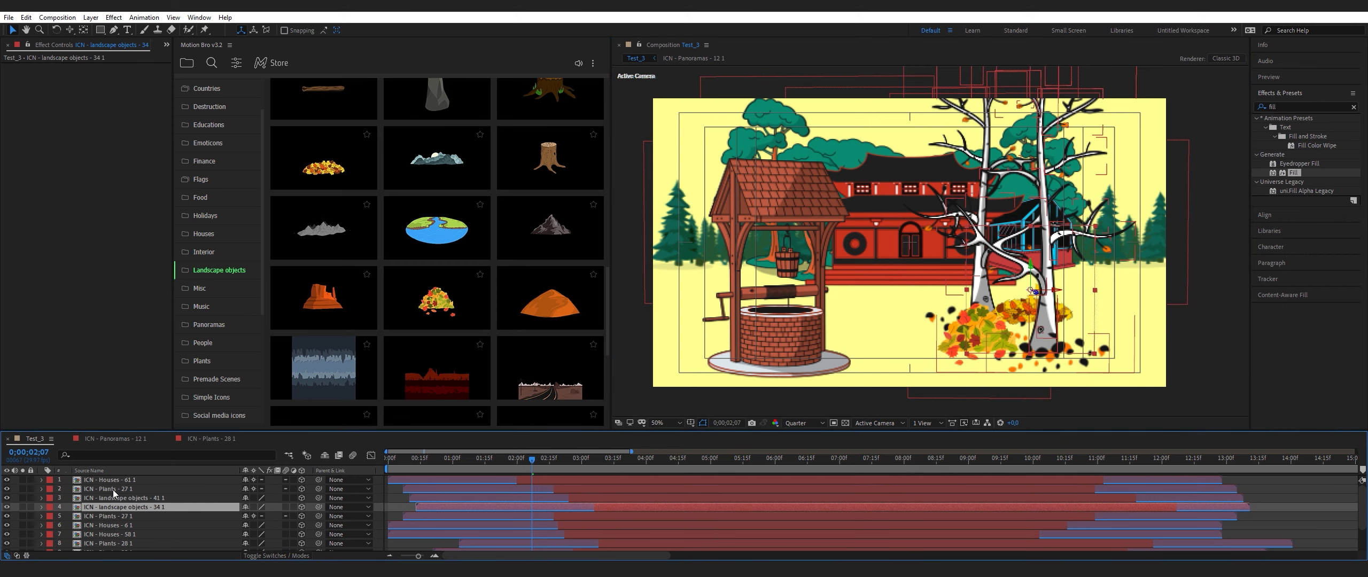
pyautogui.click(113, 490)
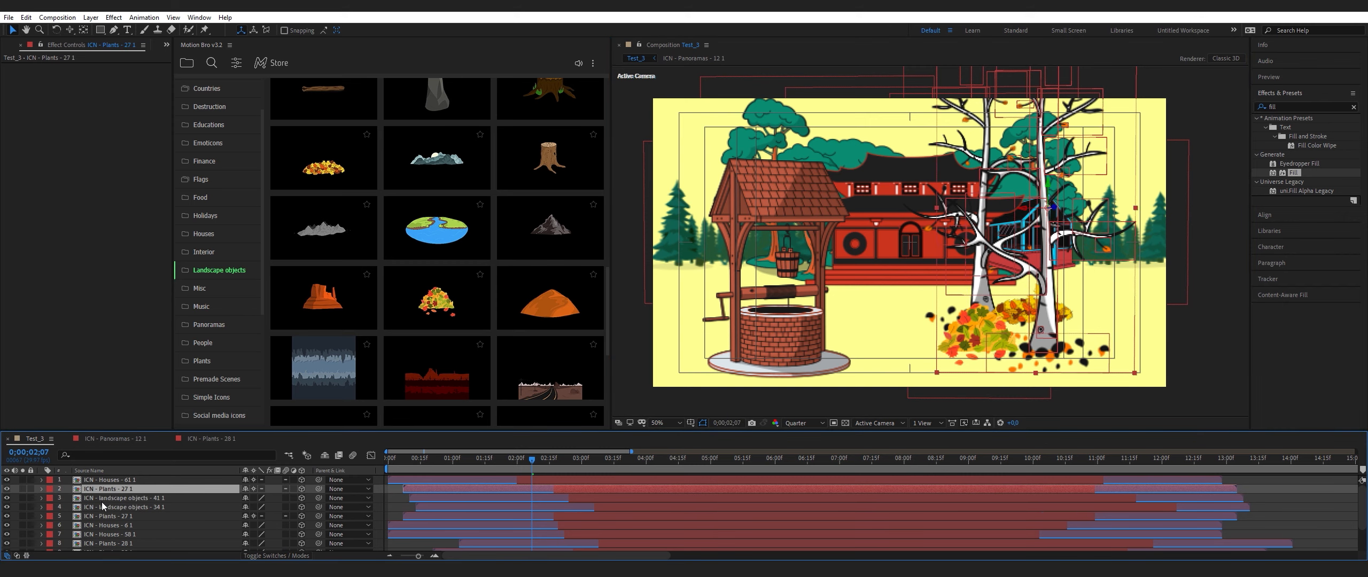
pyautogui.click(104, 520)
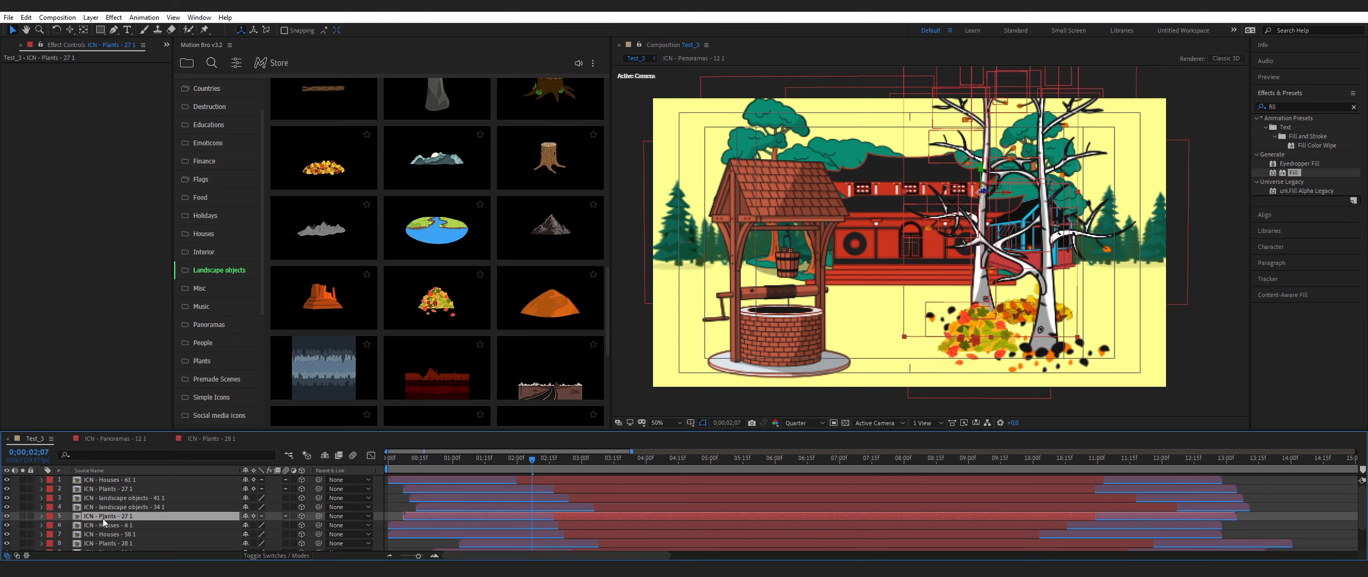
# Shift the well layer, ICN - Houses - 61 1, to start at about 1.7 seconds
pyautogui.click(16, 488)
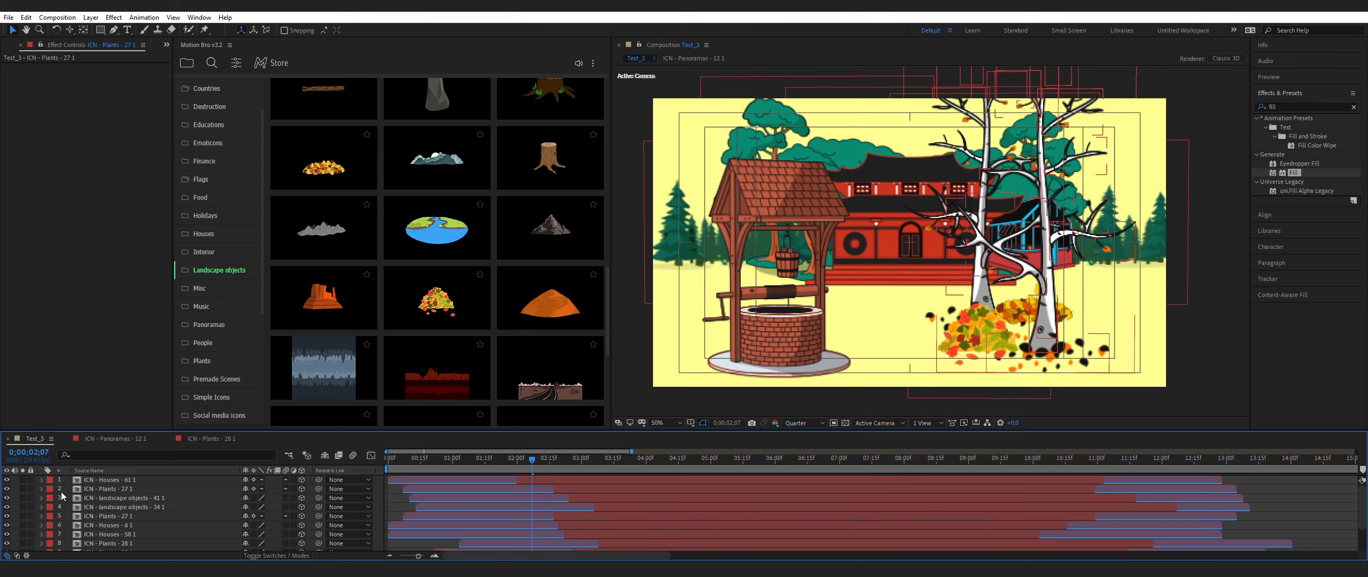
pyautogui.click(107, 480)
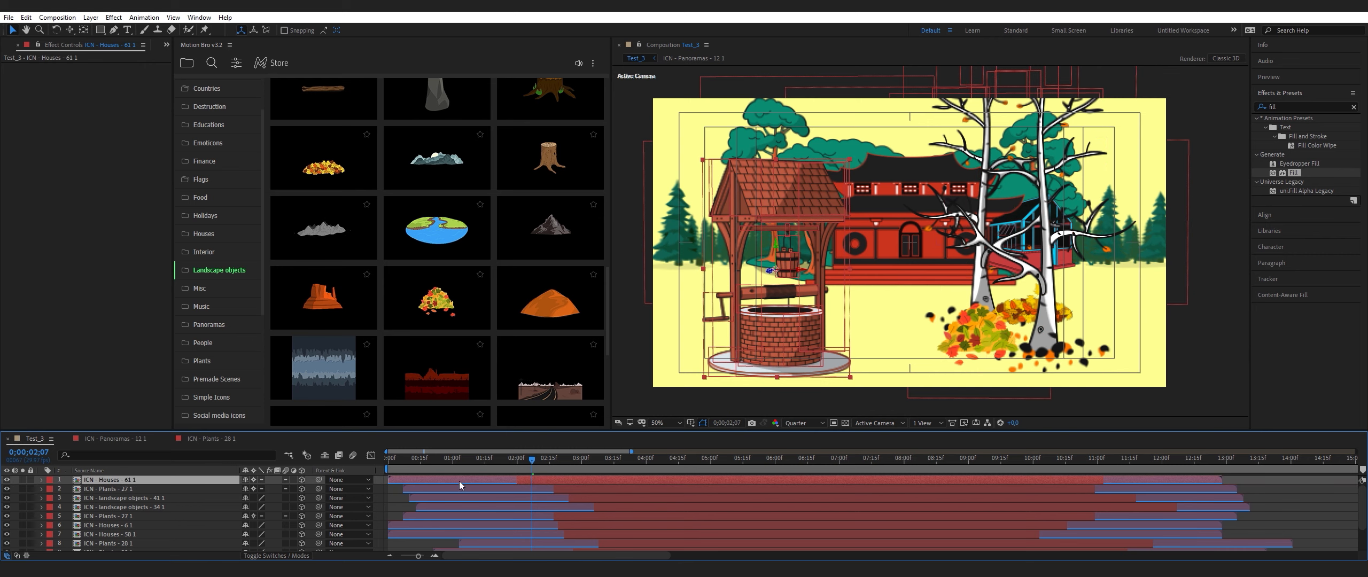
pyautogui.moveTo(548, 479); pyautogui.dragTo(653, 480)
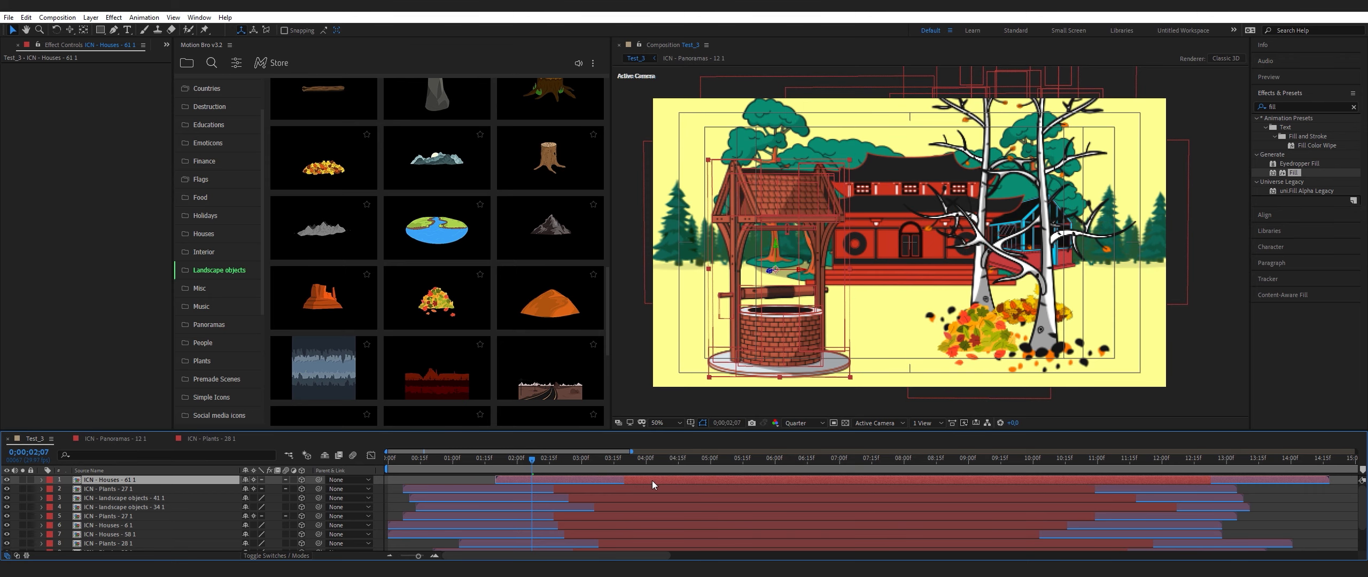
# Preview the retimed scene at Half resolution in a maximized composition view
pyautogui.press('`')
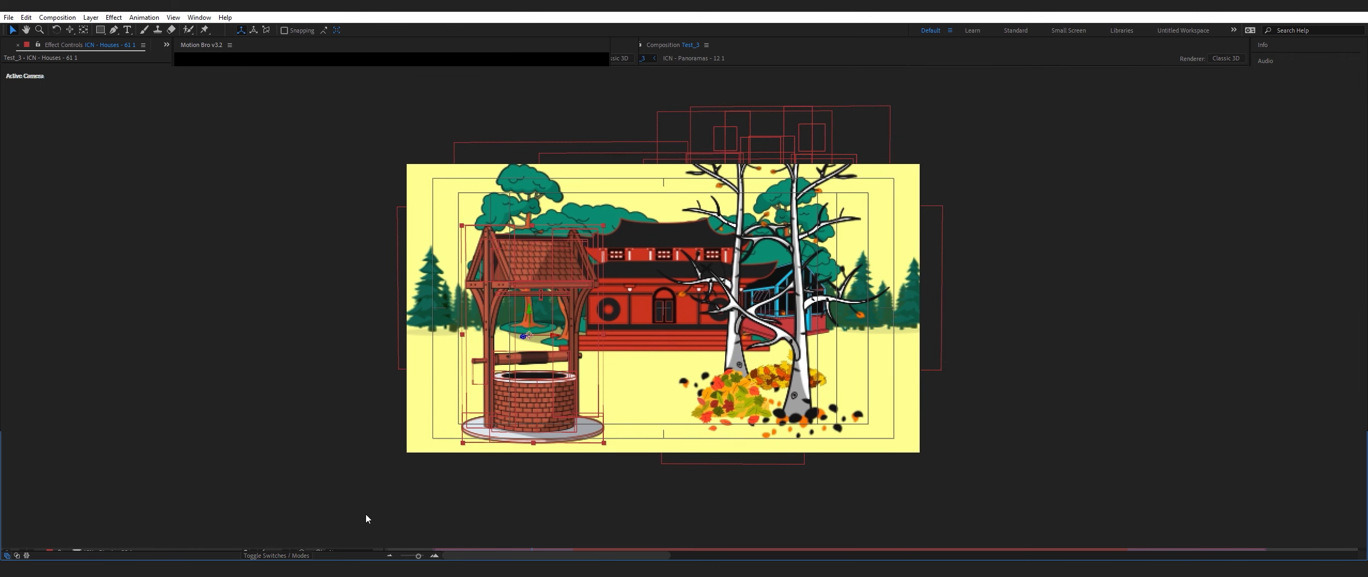
pyautogui.click(206, 556)
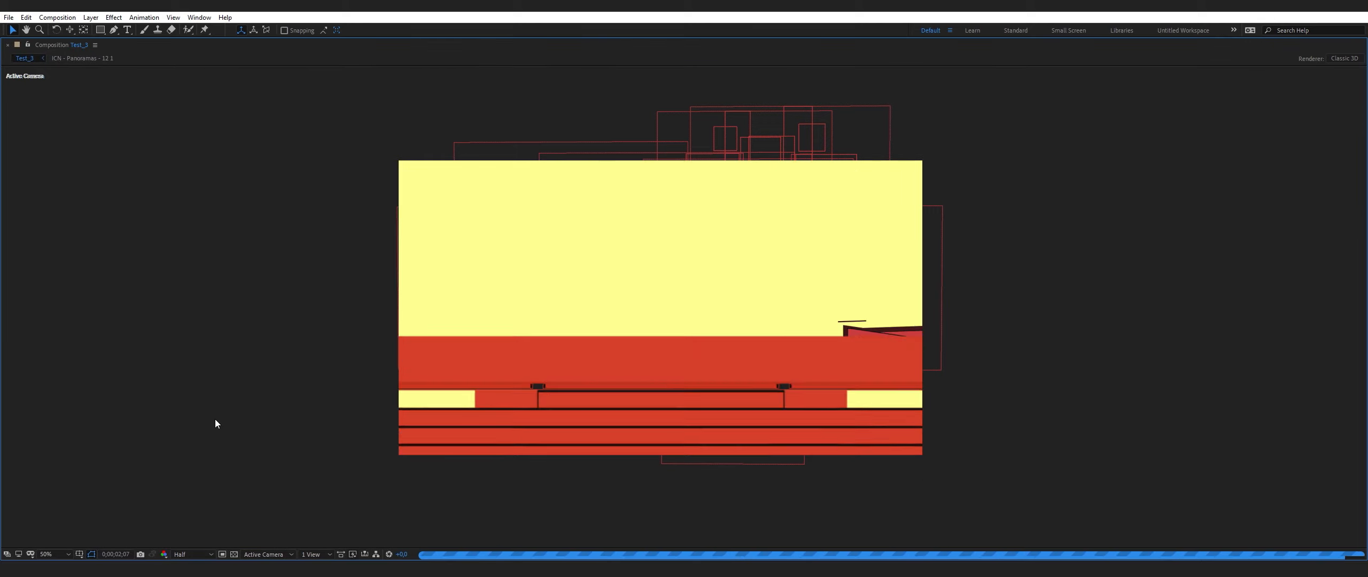
pyautogui.press('space')
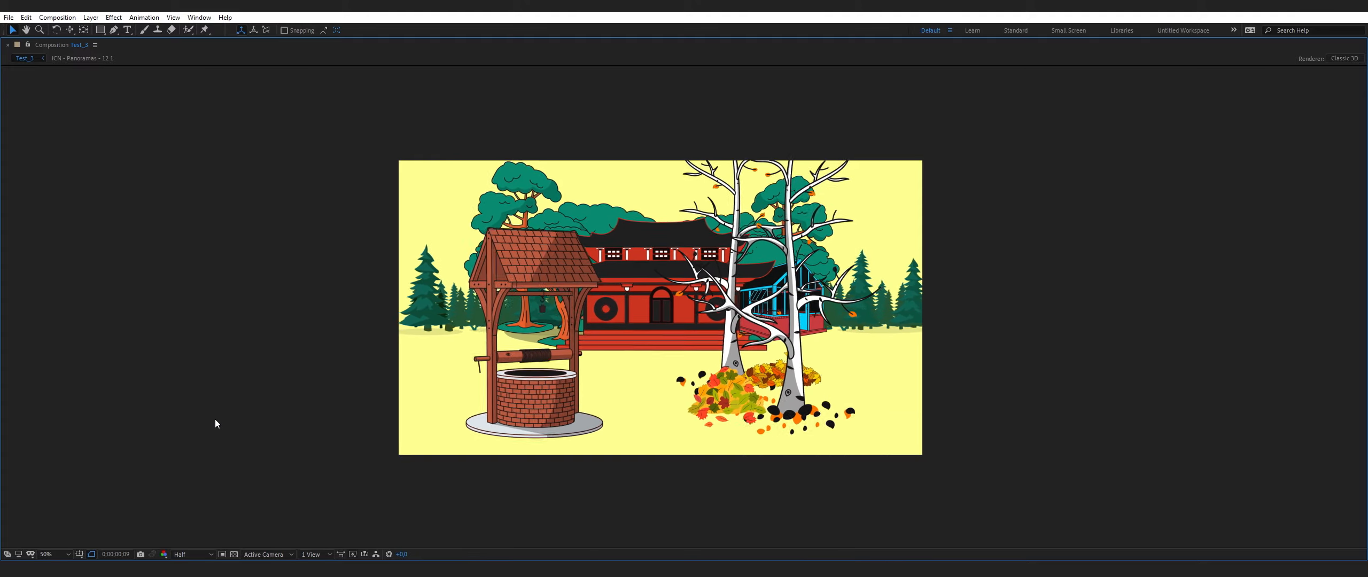